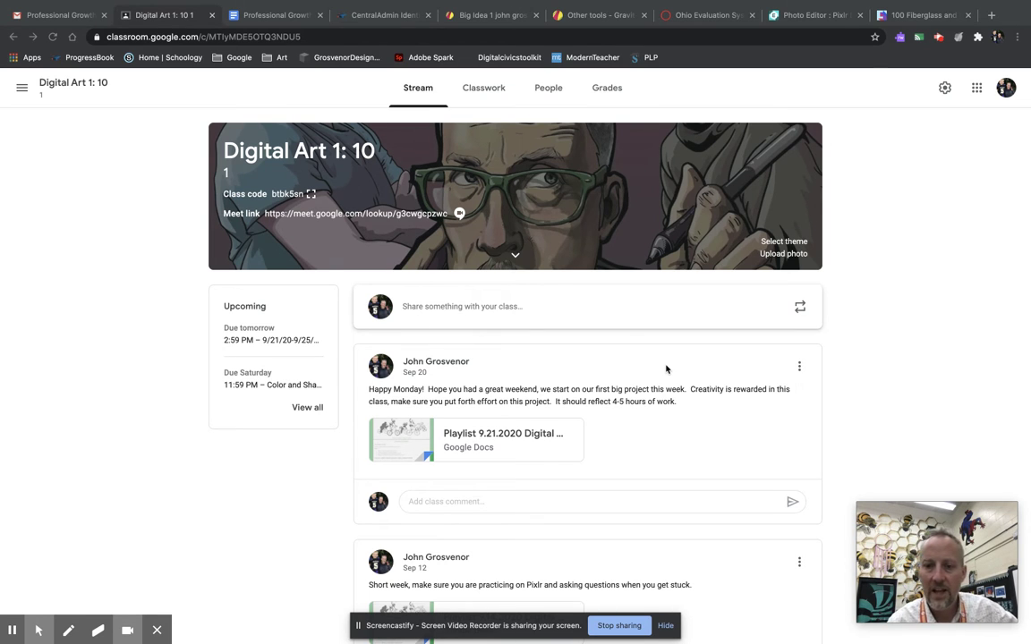
Switch to the Person 2 Chrome profile and open the Digital Art 1: 10 class
{"action": "left_click", "coordinate": [997, 37]}
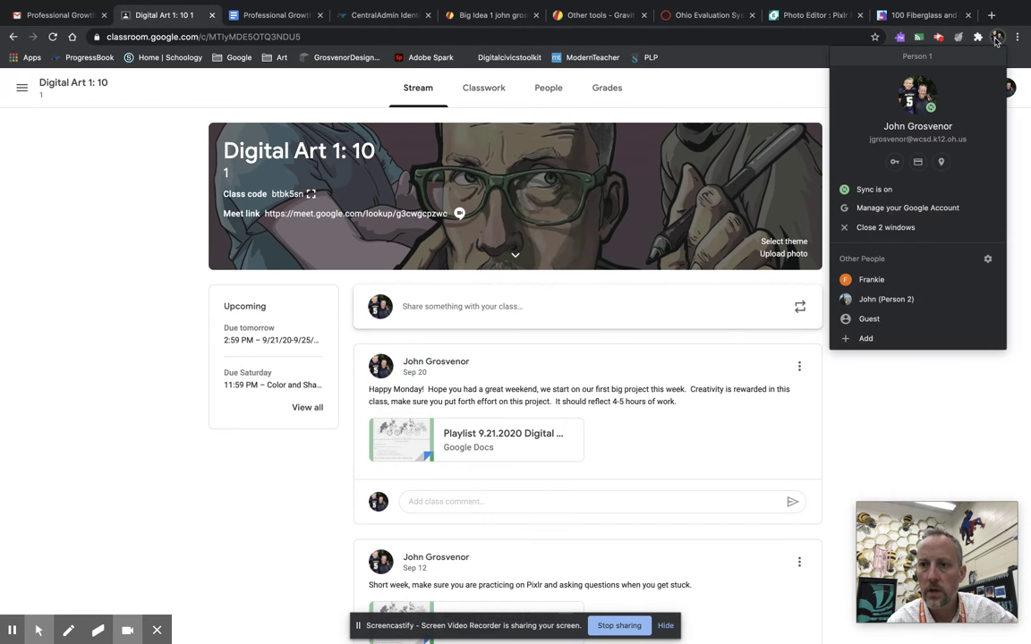
{"action": "left_click", "coordinate": [886, 300]}
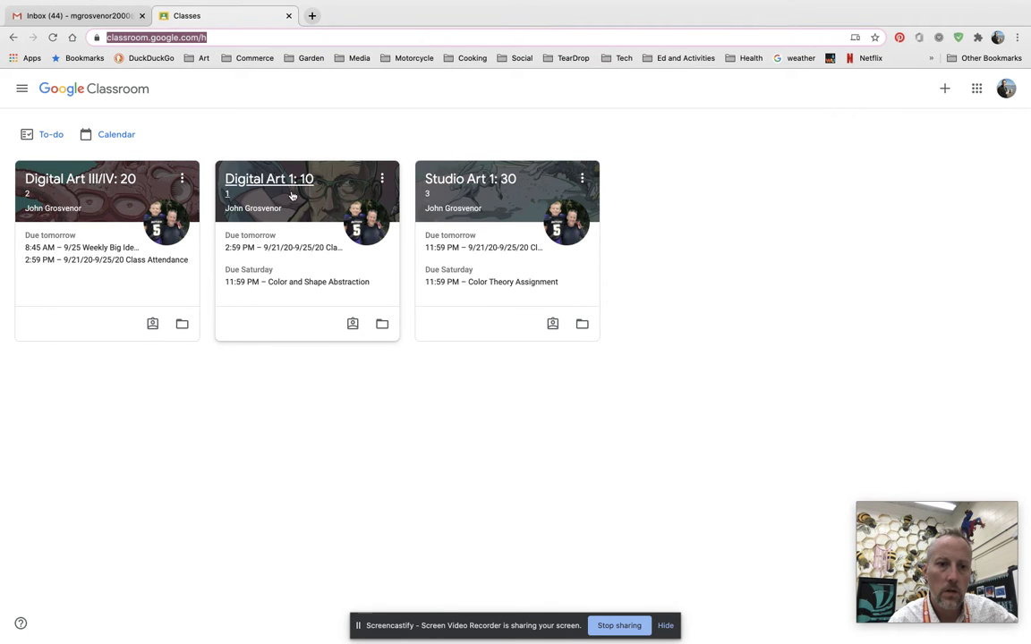
{"action": "left_click", "coordinate": [269, 179]}
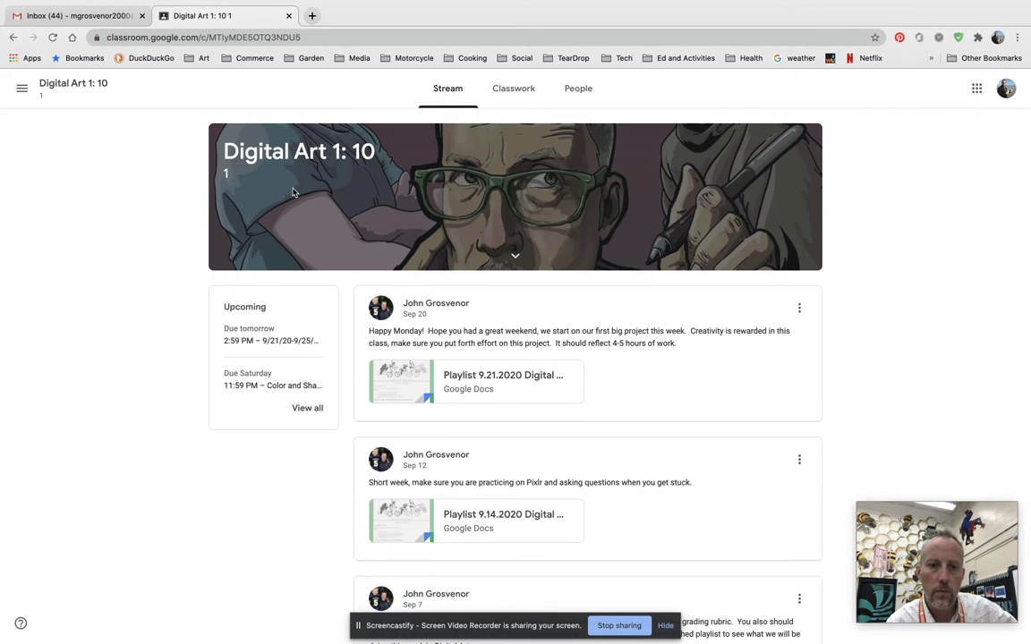
In Classwork, expand 'Introduction to selections' and view the full assignment
{"action": "left_click", "coordinate": [519, 96]}
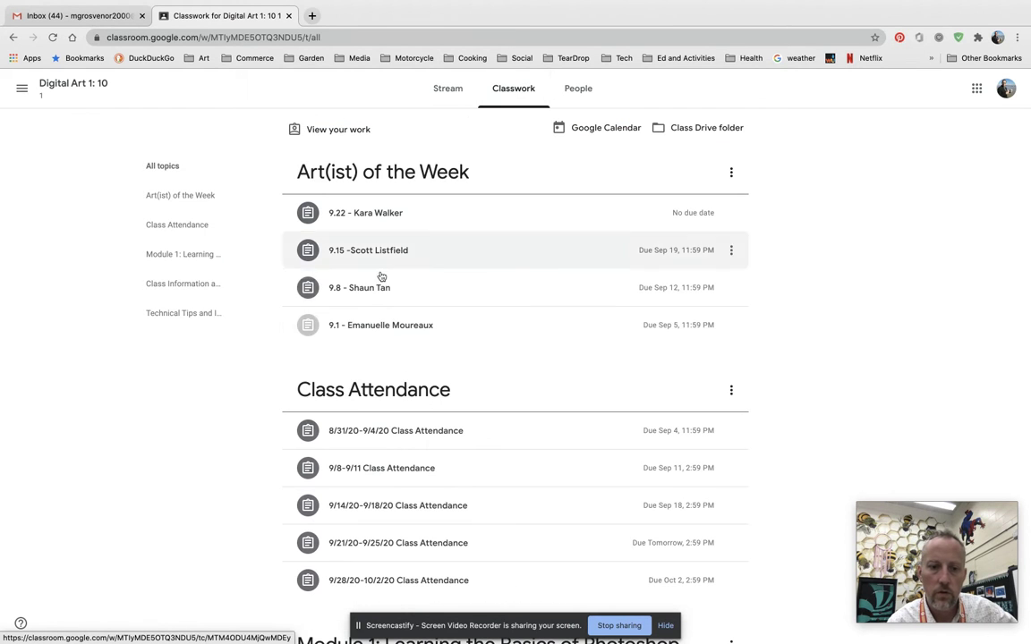
{"action": "scroll", "coordinate": [495, 357], "scroll_direction": "down", "scroll_amount": 5}
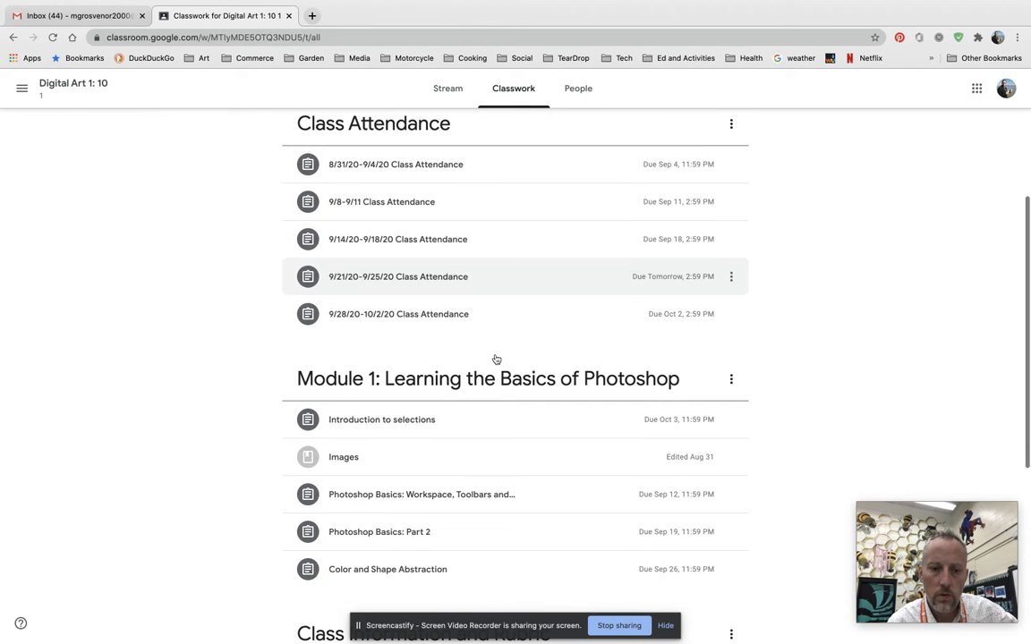
{"action": "left_click", "coordinate": [398, 421]}
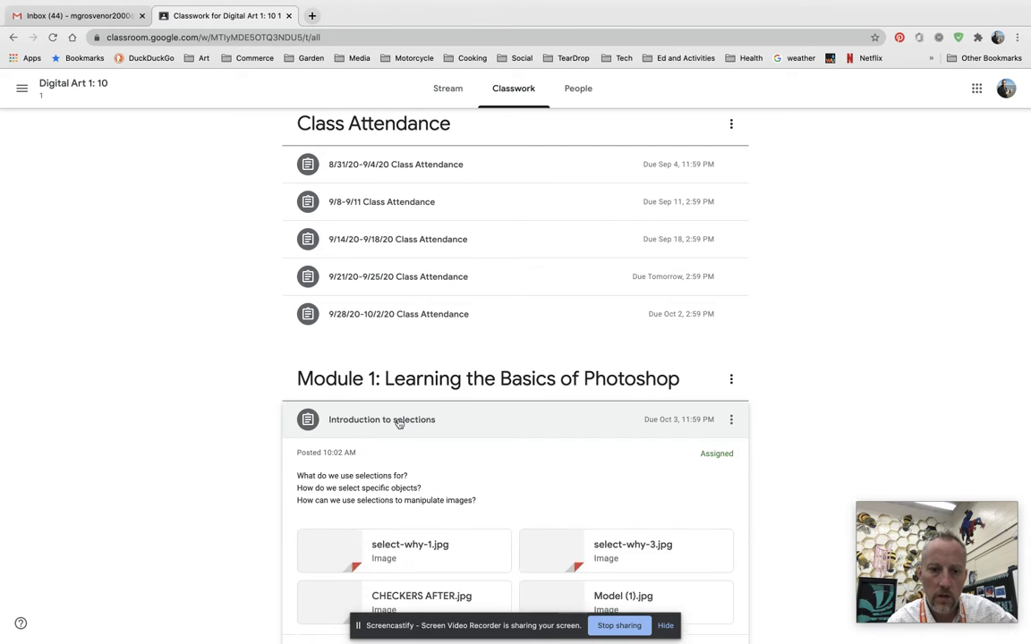
{"action": "scroll", "coordinate": [396, 421], "scroll_direction": "down", "scroll_amount": 5}
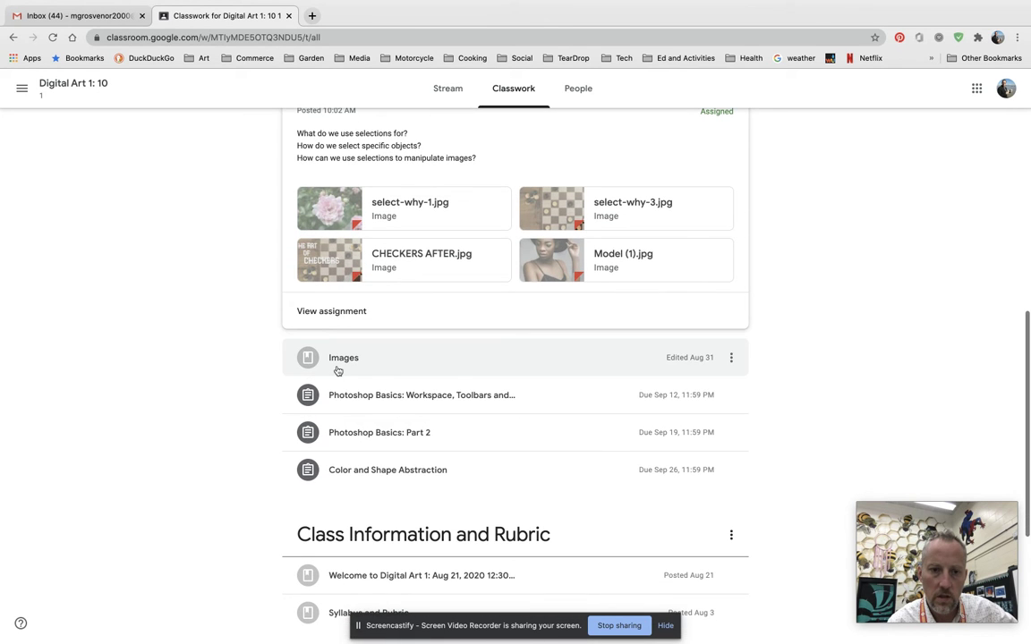
{"action": "left_click", "coordinate": [342, 312]}
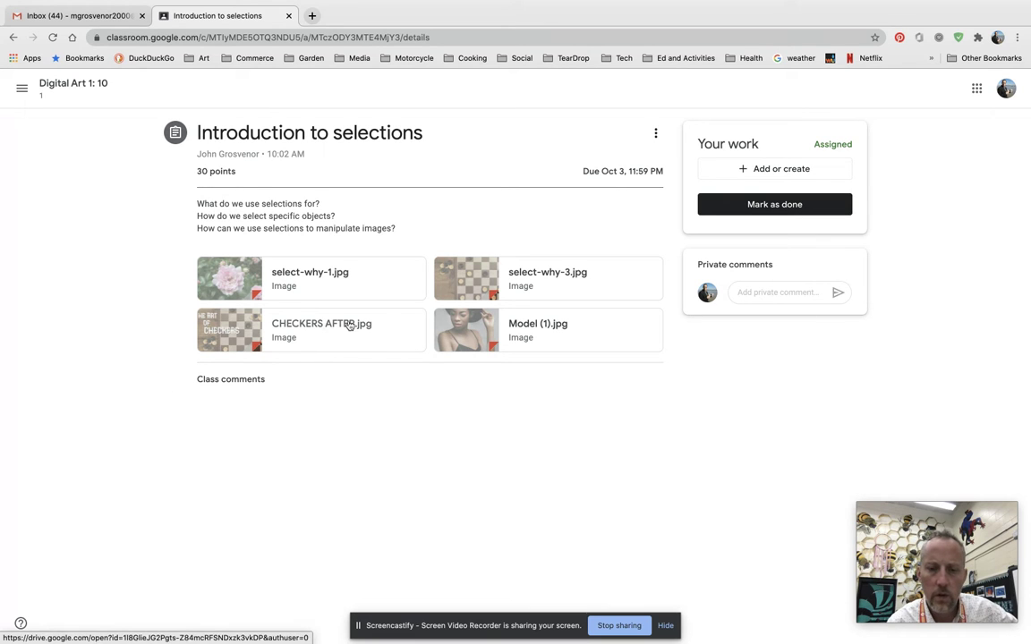
Save the select-why-3.jpg attachment to the Downloads folder and close its preview
{"action": "left_click", "coordinate": [476, 283]}
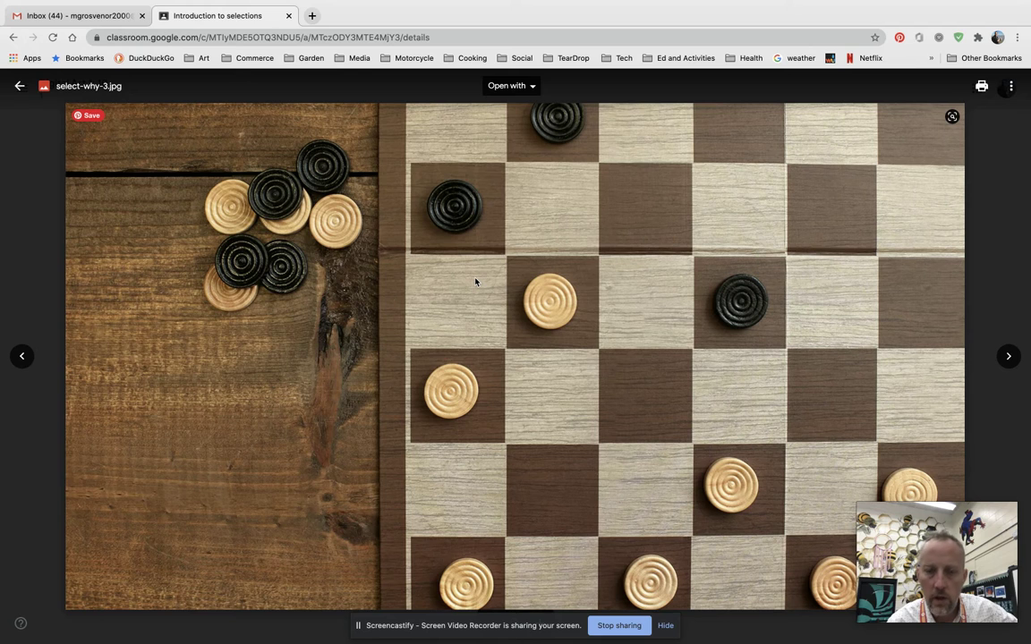
{"action": "right_click", "coordinate": [477, 283]}
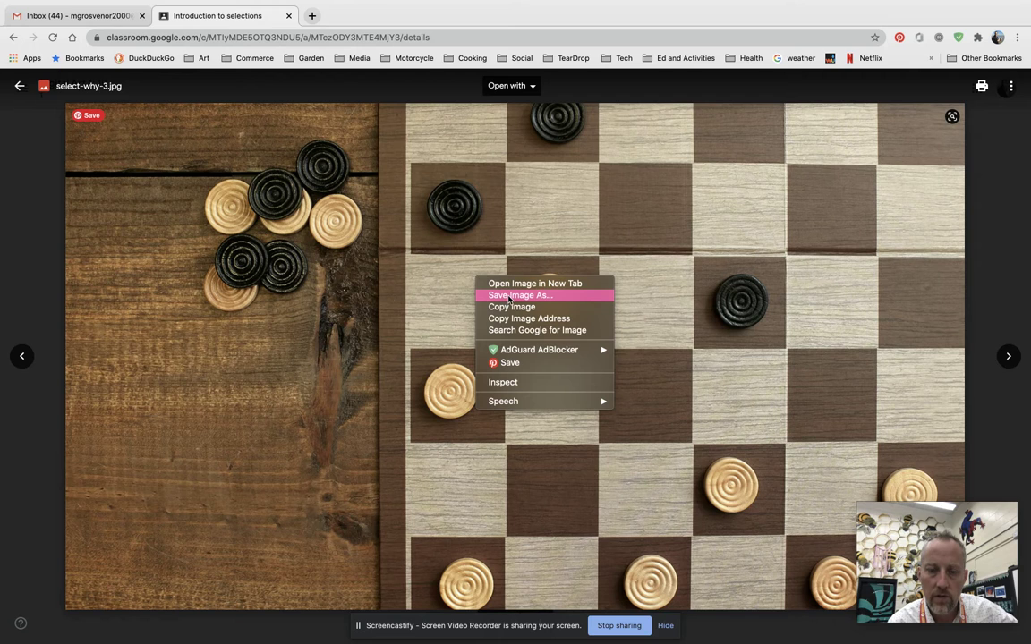
{"action": "left_click", "coordinate": [508, 296]}
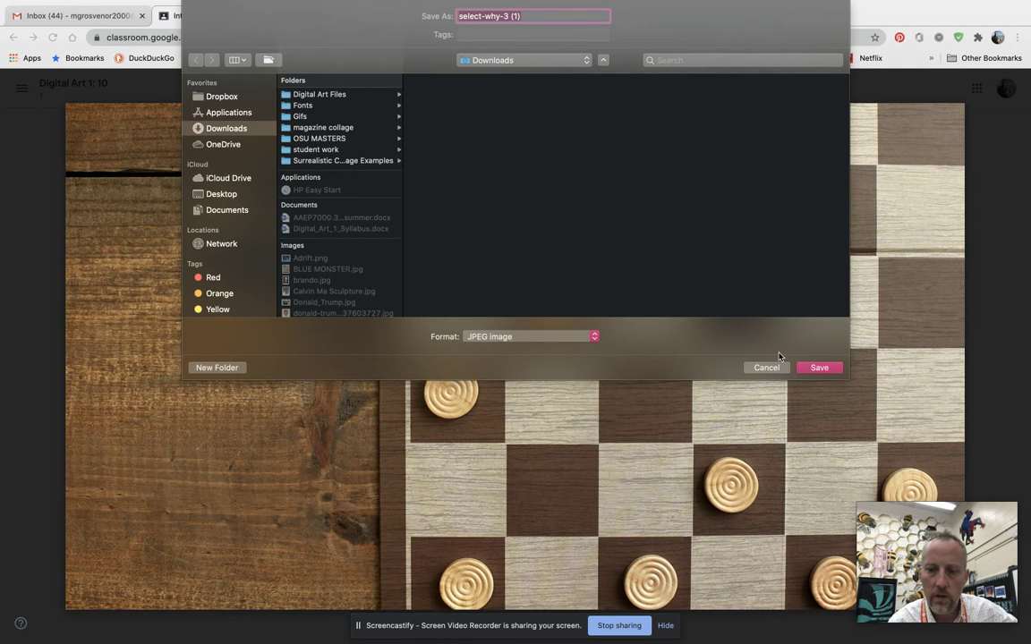
{"action": "left_click", "coordinate": [813, 367]}
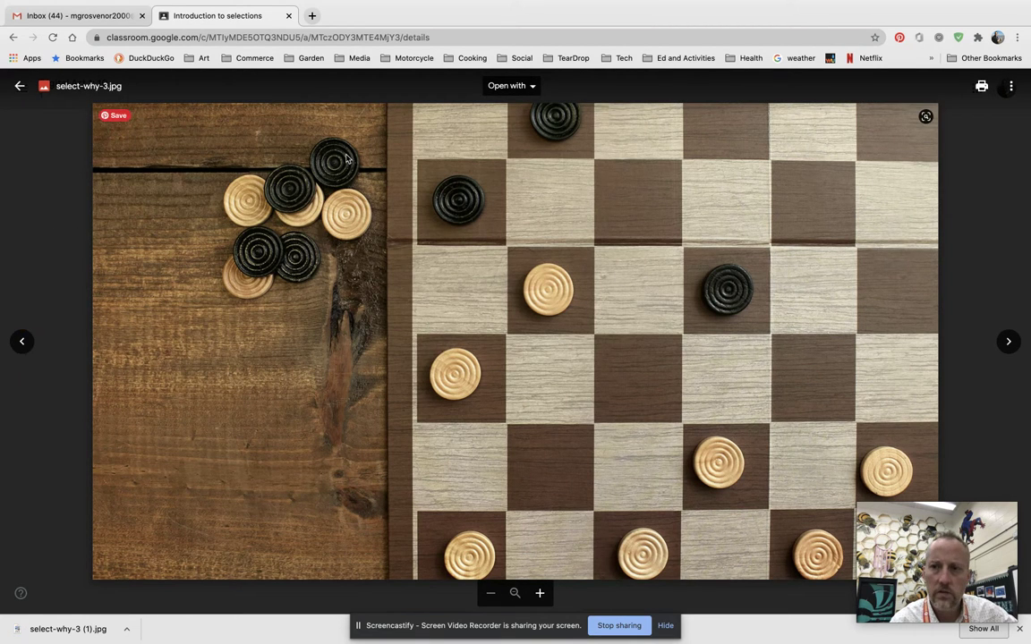
{"action": "left_click", "coordinate": [959, 214]}
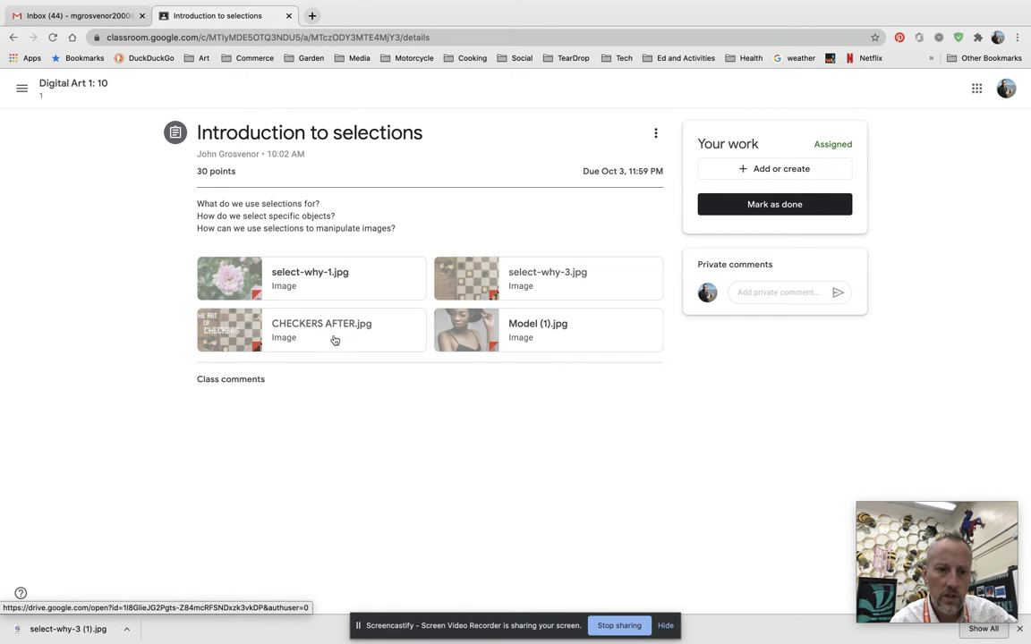
Save the CHECKERS AFTER.jpg attachment to the Downloads folder
{"action": "left_click", "coordinate": [279, 340]}
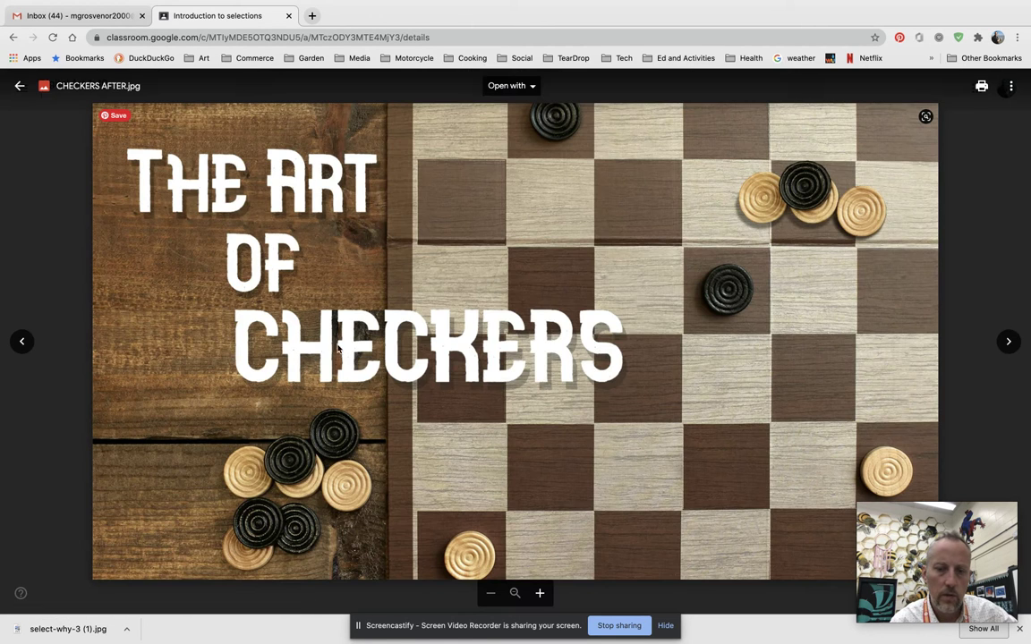
{"action": "right_click", "coordinate": [592, 296]}
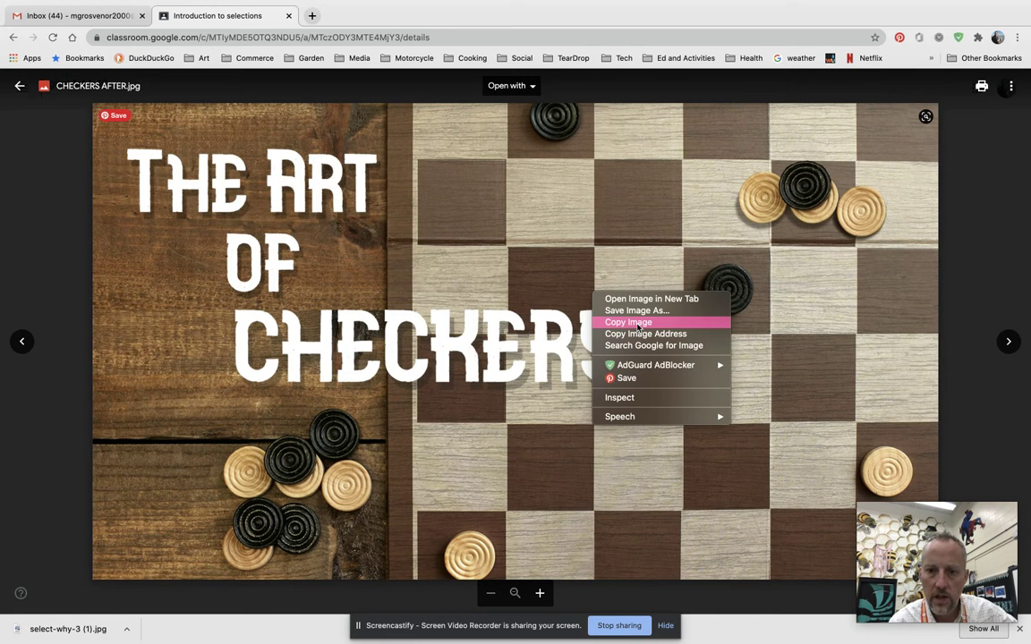
{"action": "left_click", "coordinate": [643, 312]}
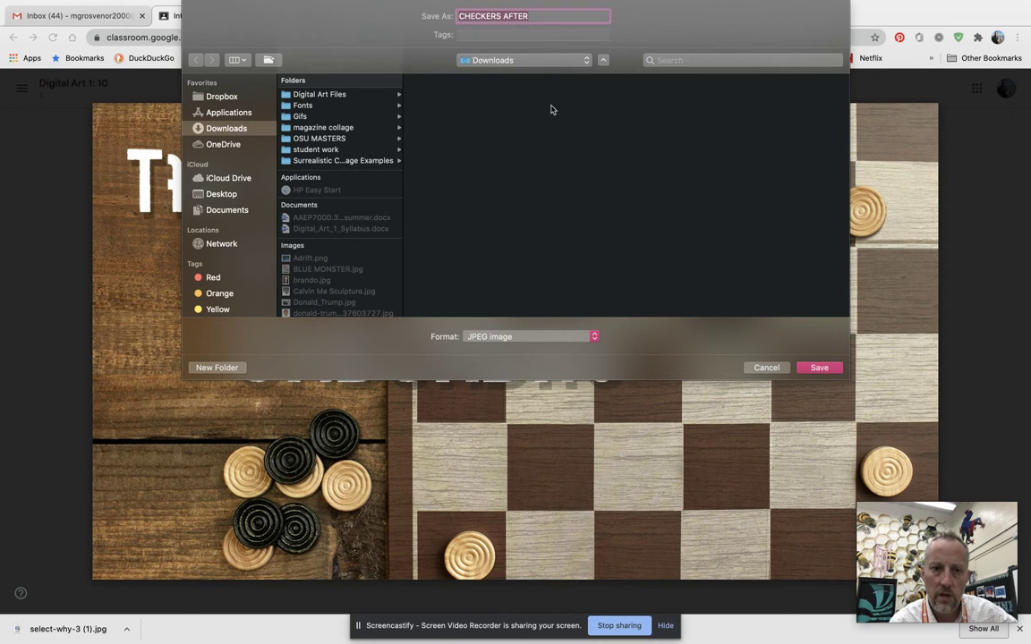
{"action": "left_click", "coordinate": [820, 368]}
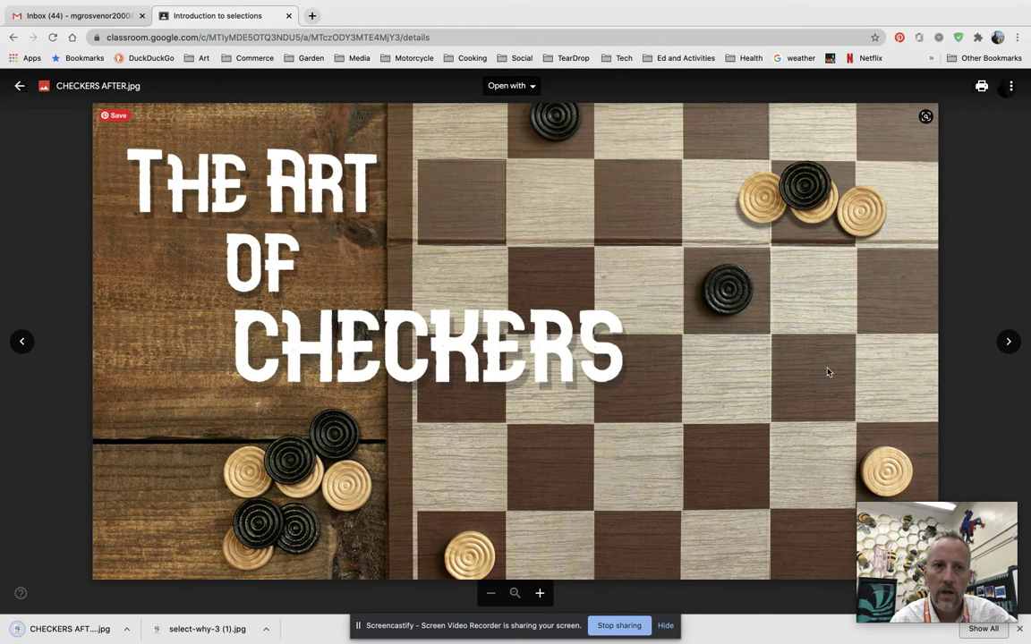
In a new tab, load pixlr.com/e/ by entering 'pixlr' in the address bar
{"action": "left_click", "coordinate": [313, 15]}
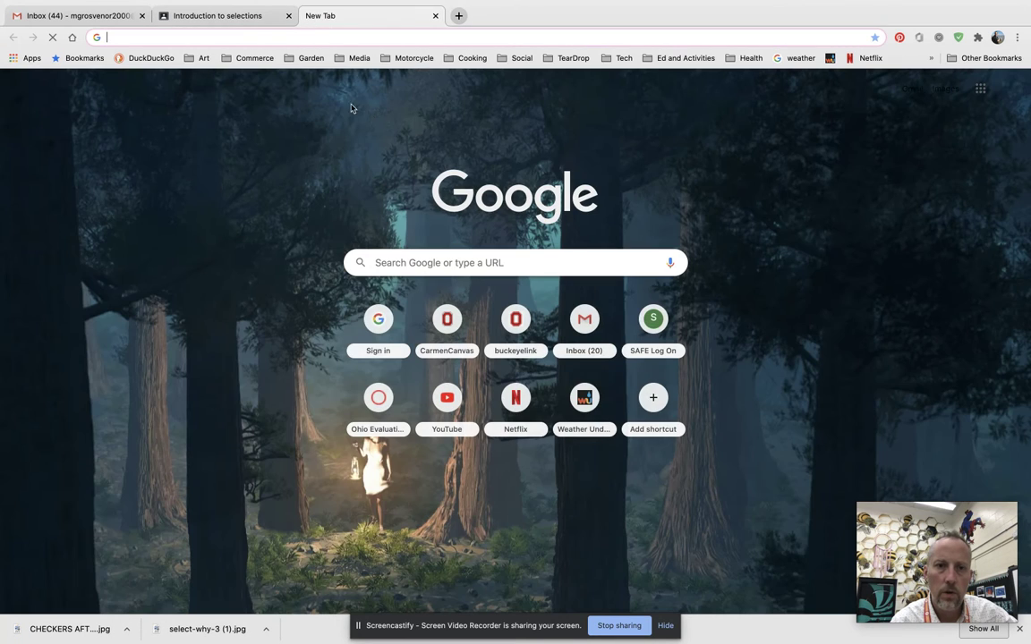
{"action": "left_click", "coordinate": [202, 59]}
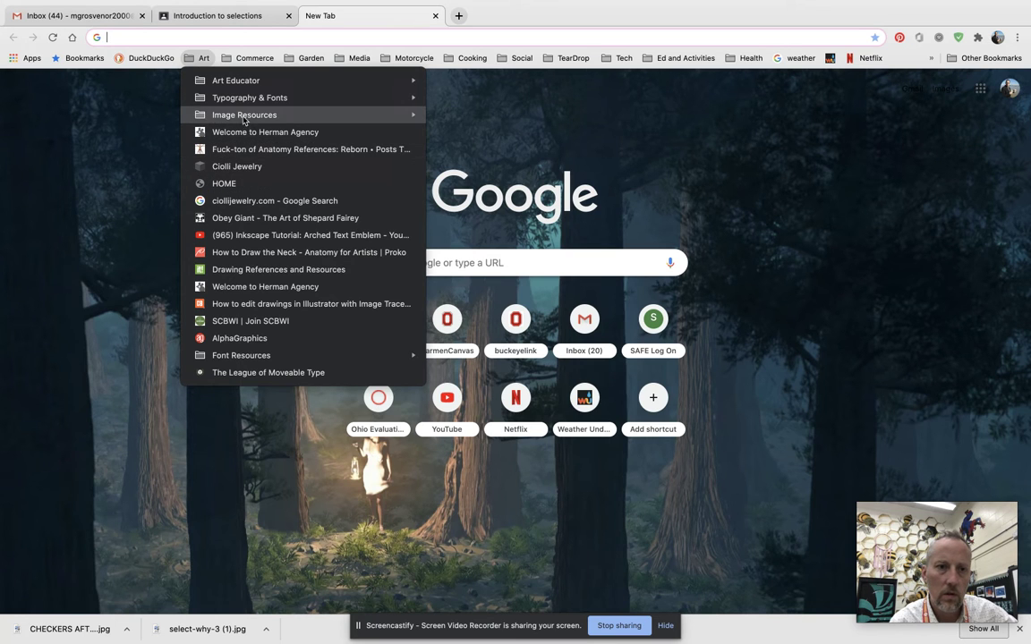
{"action": "mouse_move", "coordinate": [245, 117]}
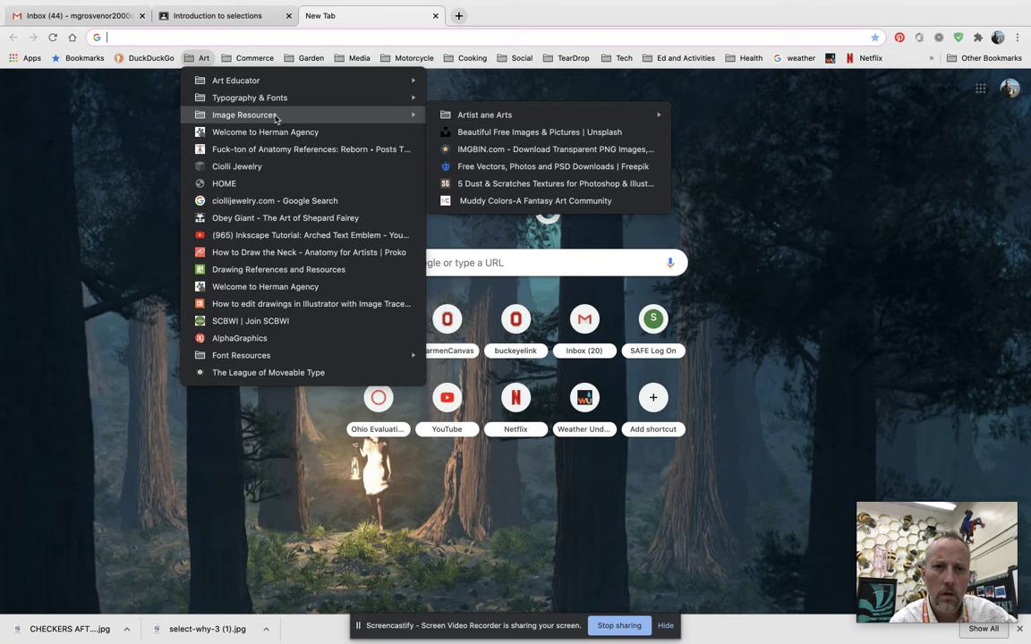
{"action": "left_click", "coordinate": [322, 40]}
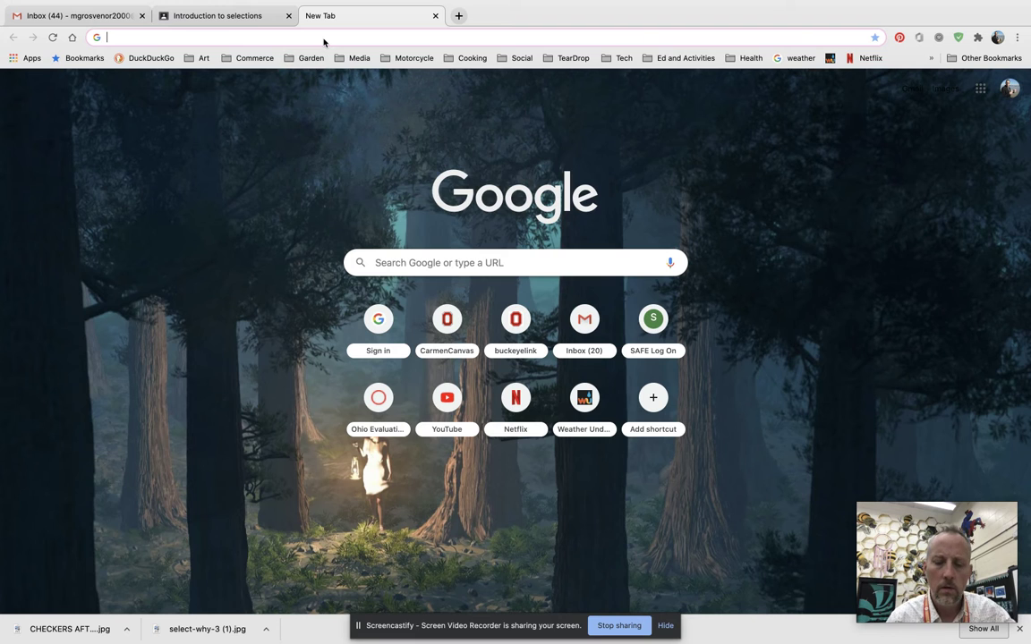
{"action": "type", "text": "pix"}
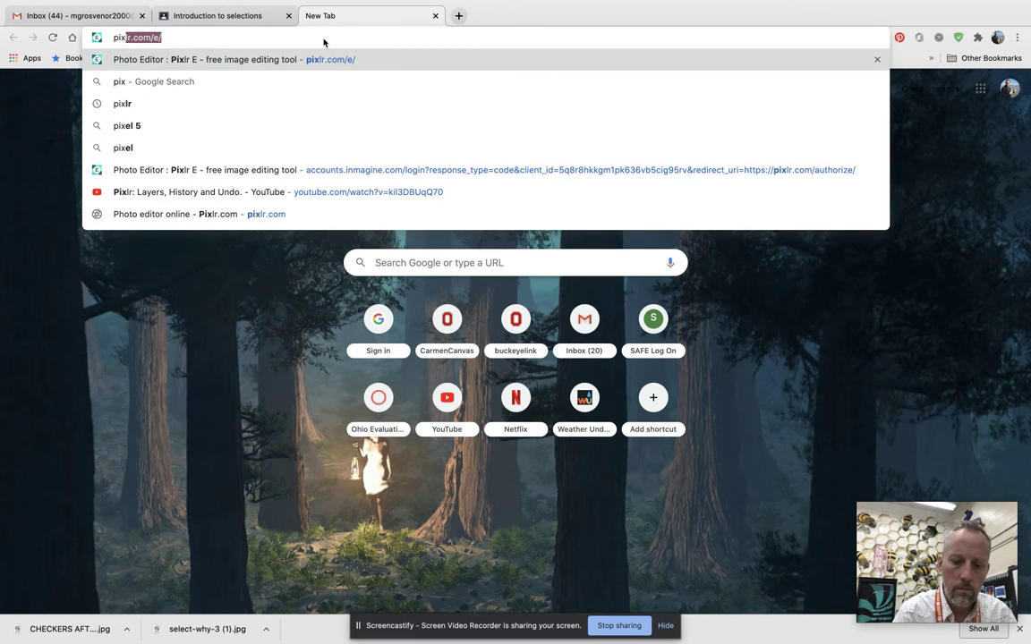
{"action": "type", "text": "lr"}
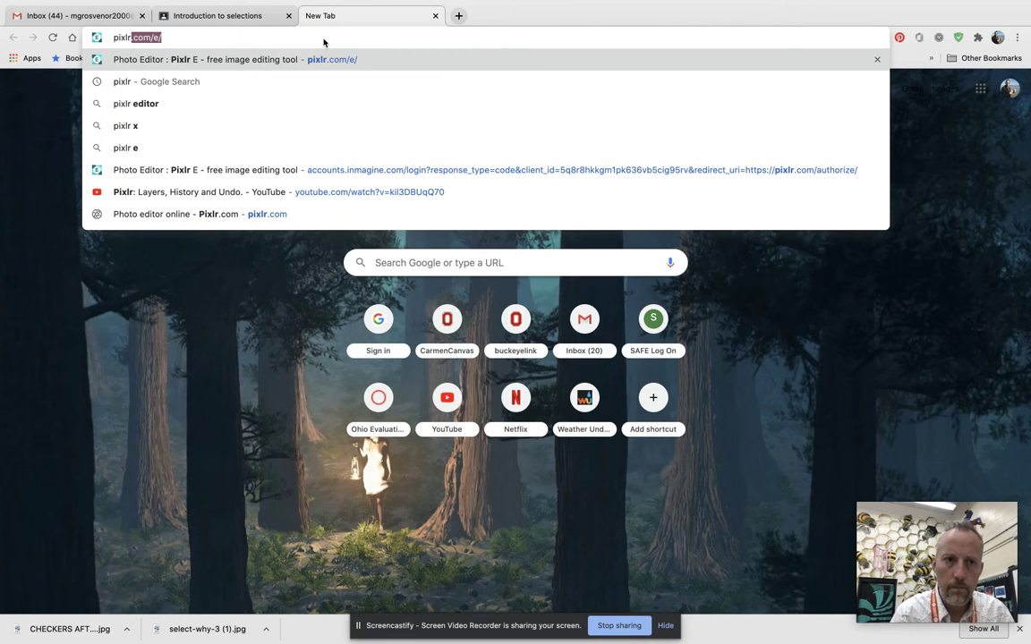
{"action": "key", "text": "Return"}
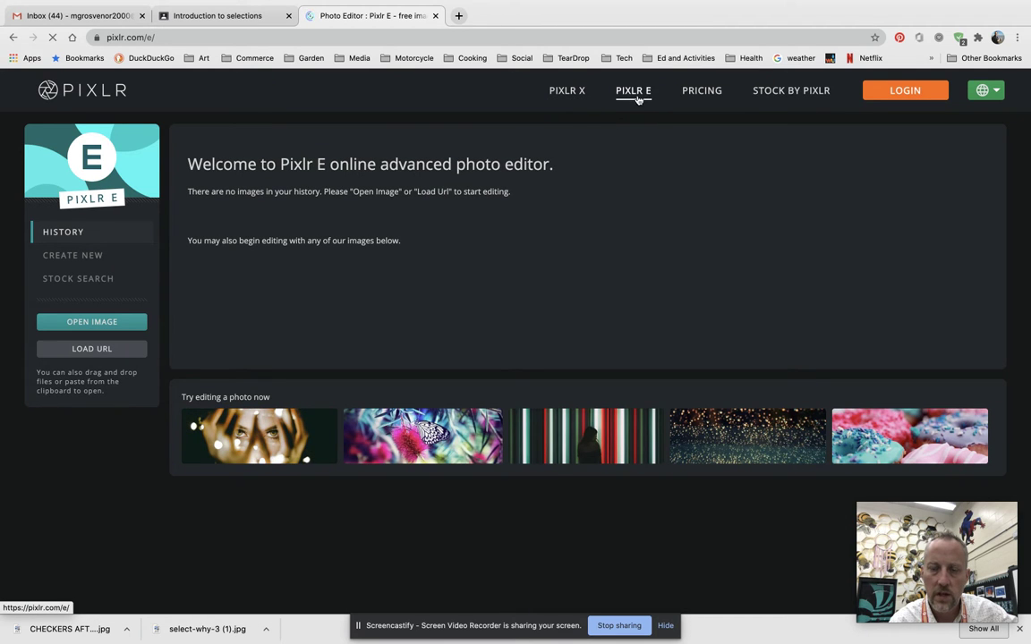
Sign in to the Pixlr account through the INMAGINE login page
{"action": "left_click", "coordinate": [912, 95]}
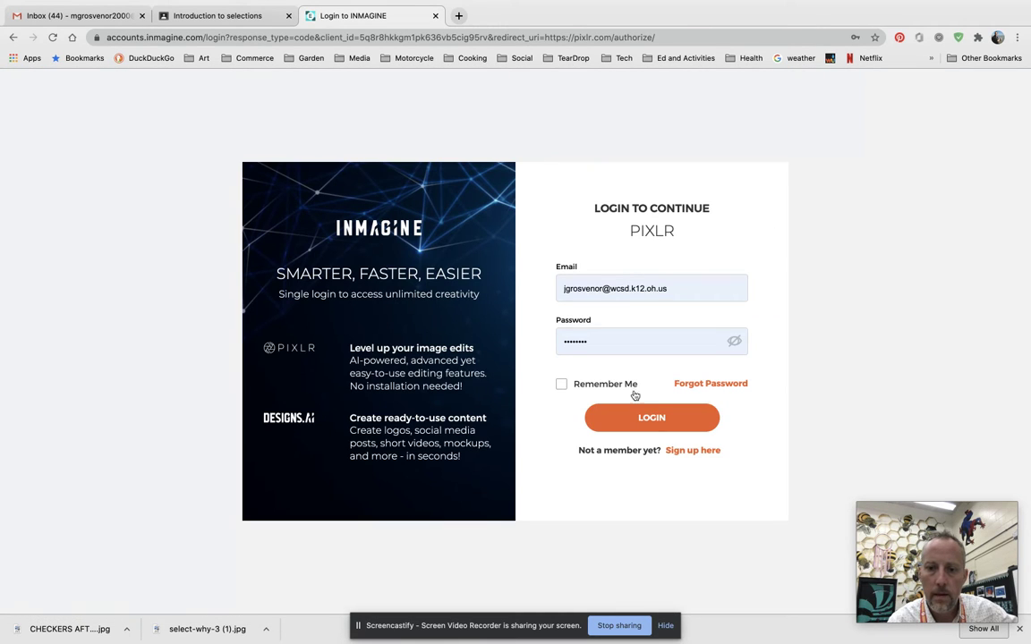
{"action": "left_click", "coordinate": [638, 418]}
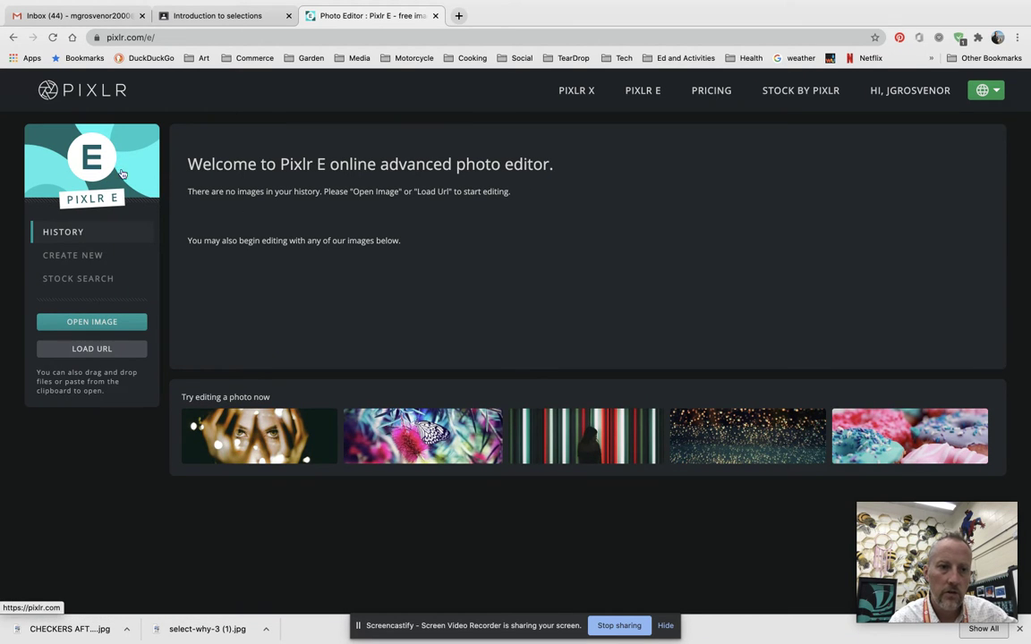
Open select-why-3.jpg from the Downloads folder in Pixlr E
{"action": "left_click", "coordinate": [95, 323]}
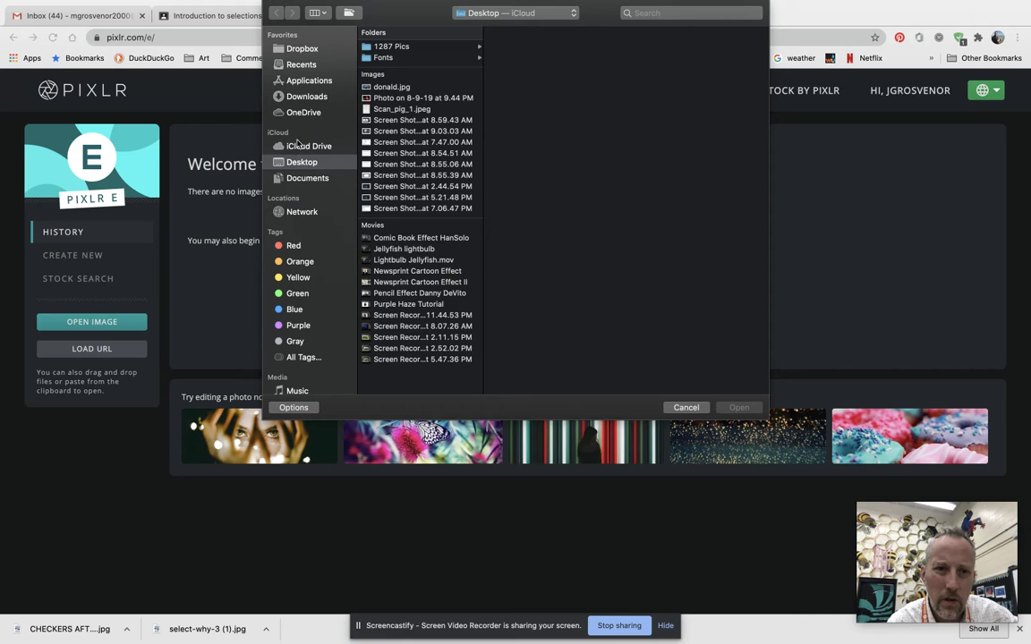
{"action": "left_click", "coordinate": [307, 101]}
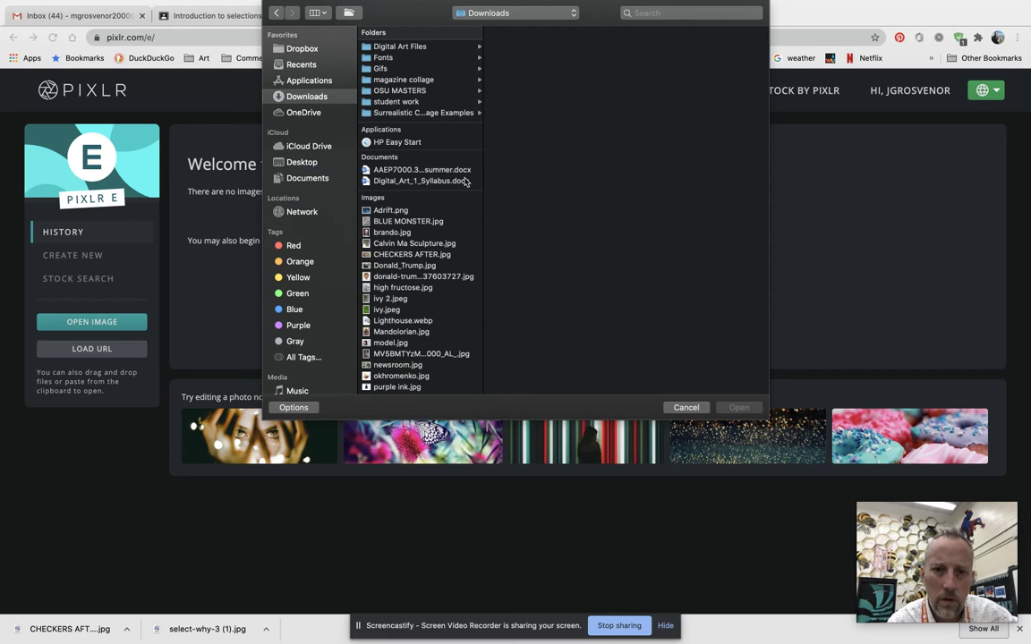
{"action": "scroll", "coordinate": [454, 235], "scroll_direction": "down", "scroll_amount": 5}
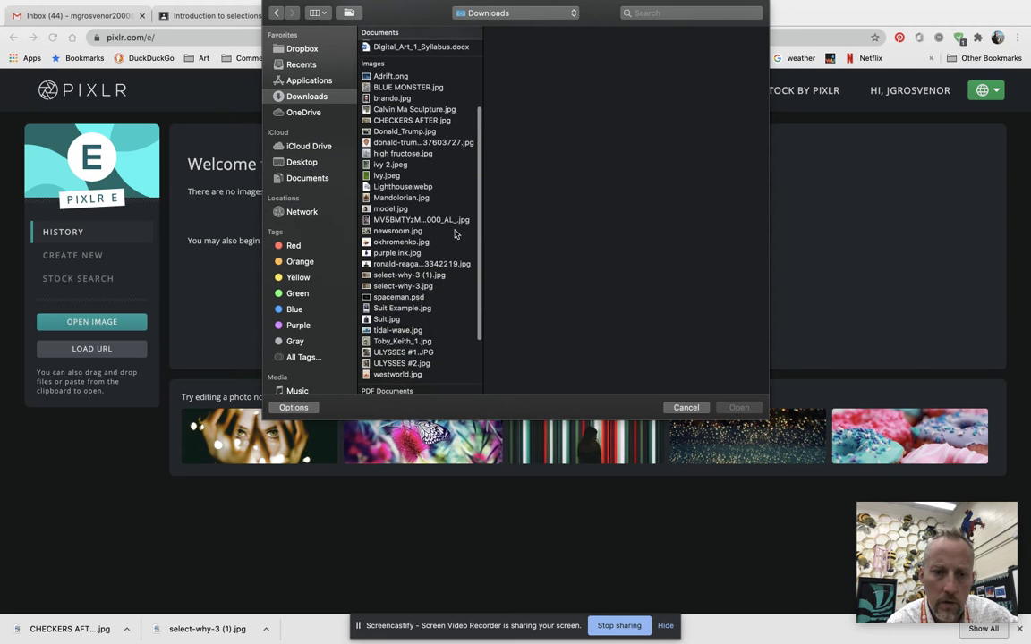
{"action": "left_click", "coordinate": [401, 286]}
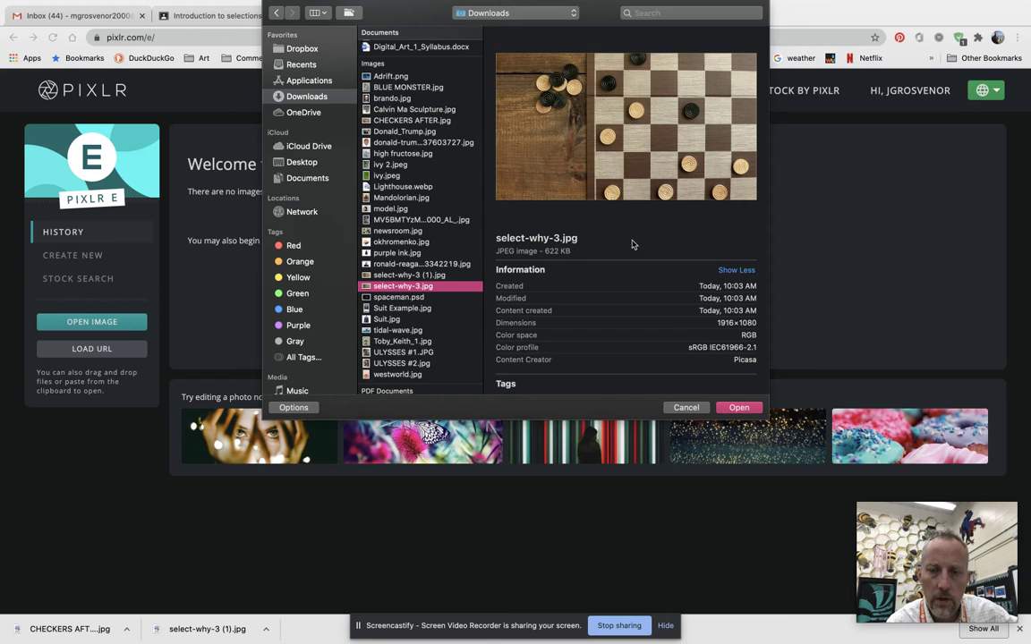
{"action": "left_click", "coordinate": [739, 409]}
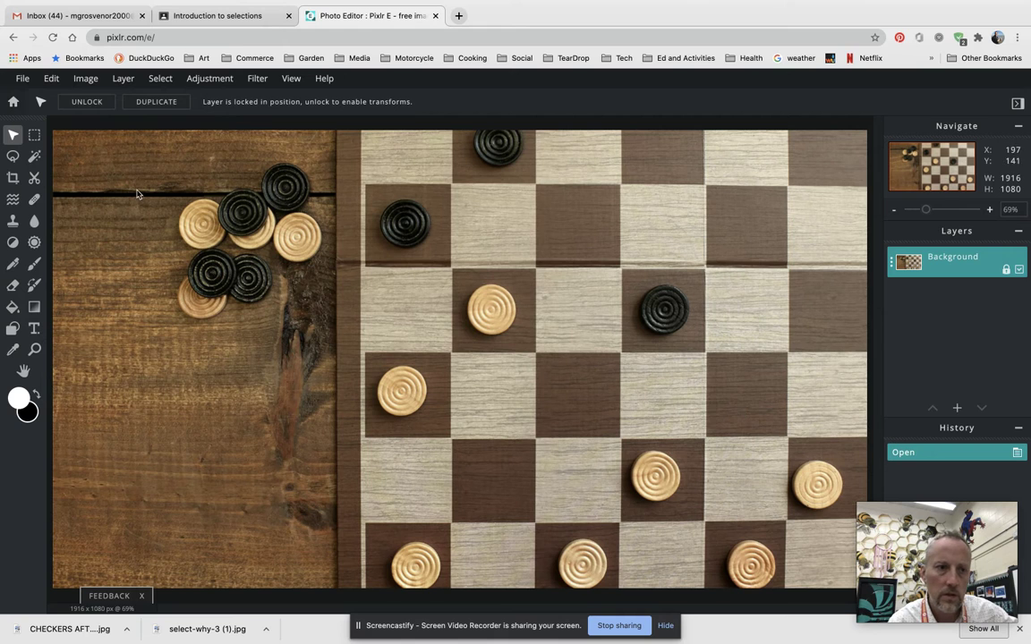
Open CHECKERS AFTER.jpg as a second document via File > Open image
{"action": "left_click", "coordinate": [22, 78]}
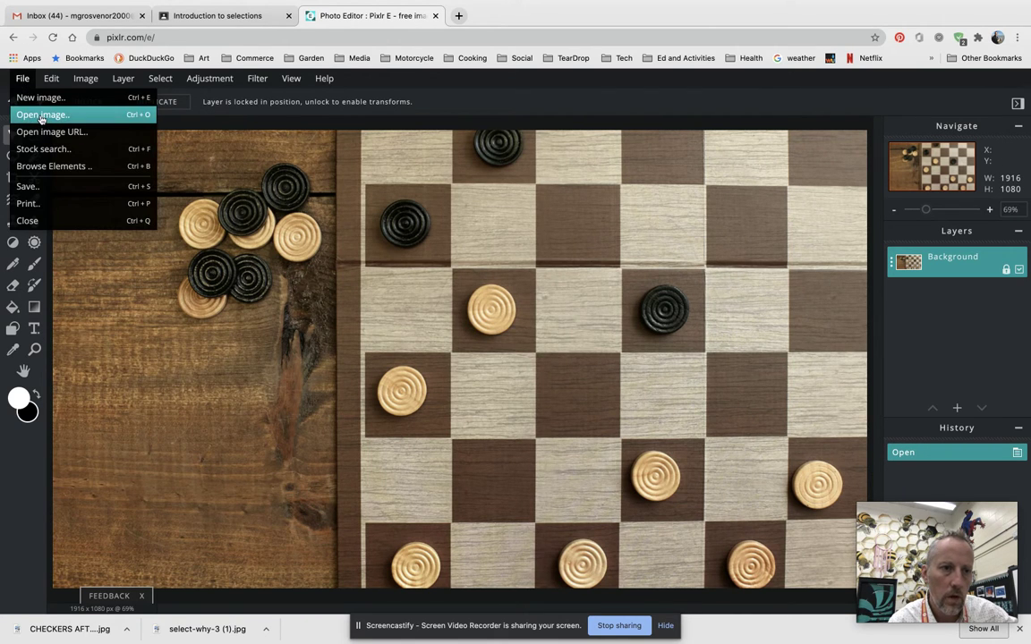
{"action": "left_click", "coordinate": [41, 116]}
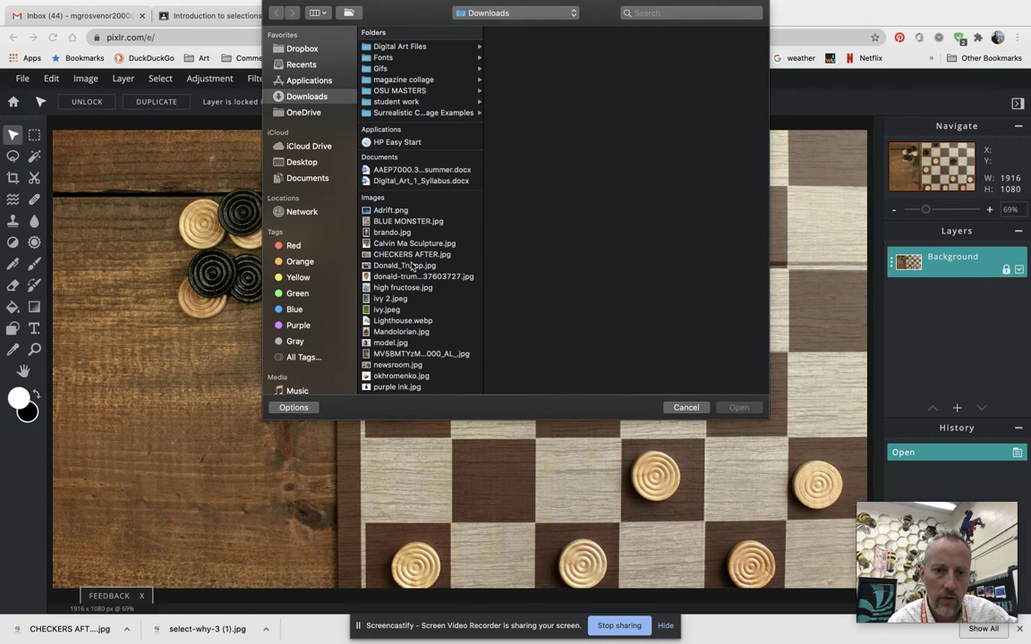
{"action": "left_click", "coordinate": [408, 255]}
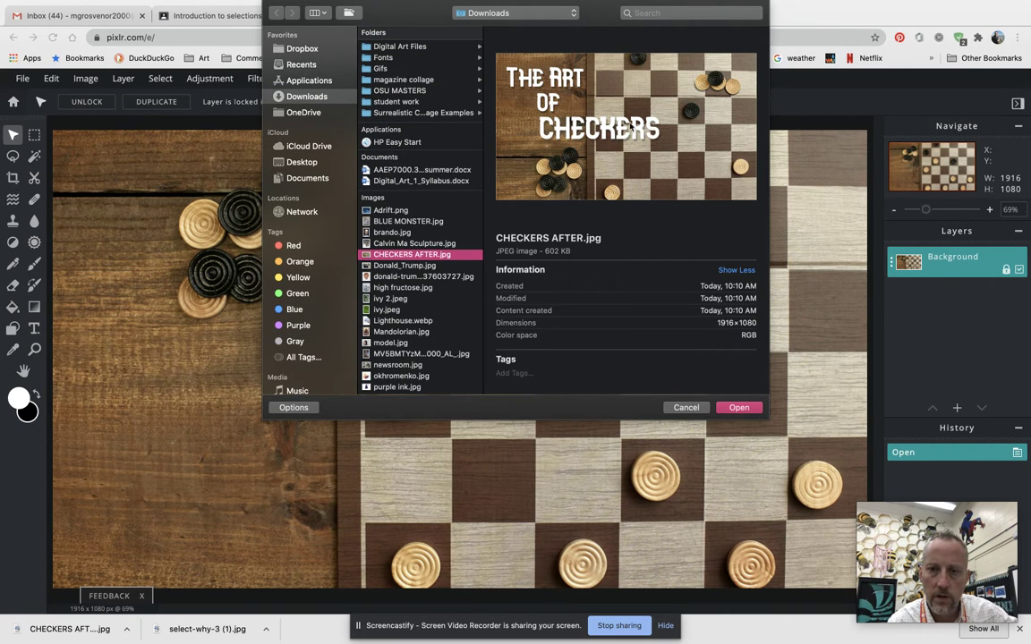
{"action": "left_click", "coordinate": [739, 408]}
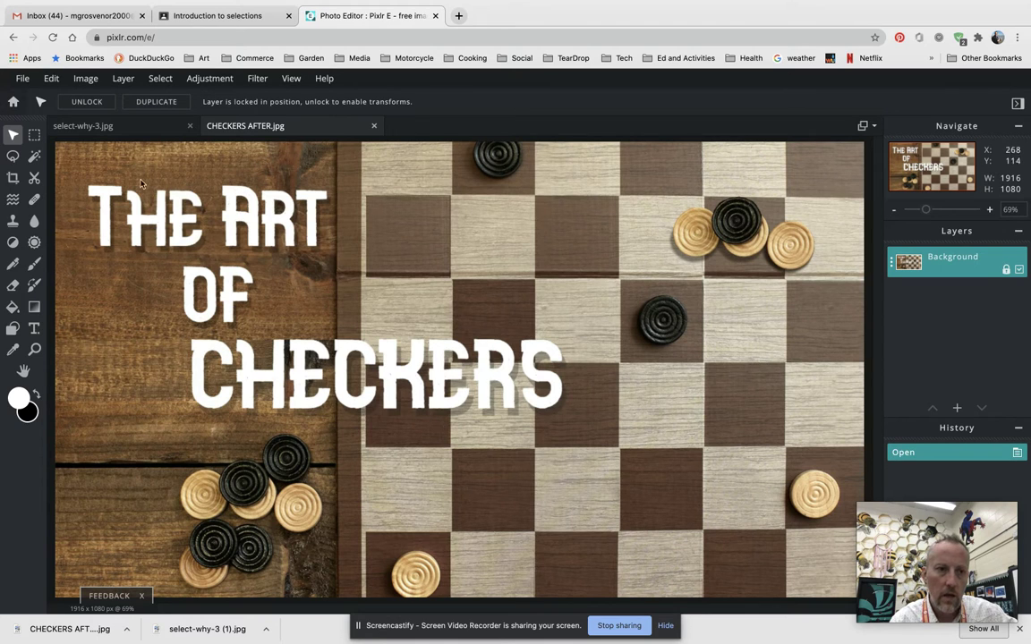
Toggle between the select-why-3.jpg and CHECKERS AFTER.jpg tabs, ending on select-why-3.jpg
{"action": "left_click", "coordinate": [122, 129]}
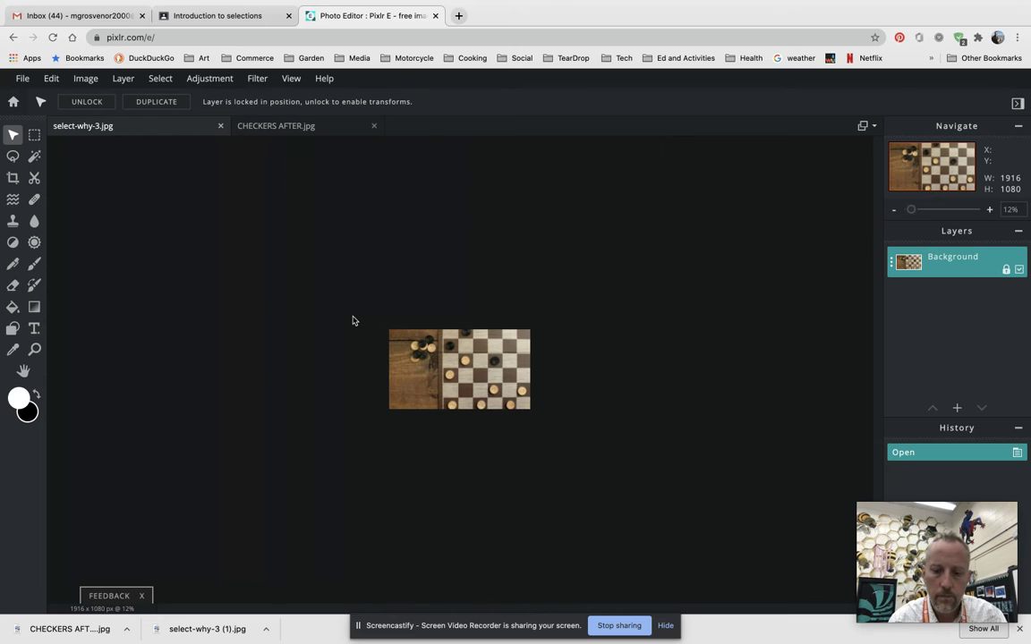
{"action": "scroll", "coordinate": [352, 320], "scroll_direction": "up", "scroll_amount": 5}
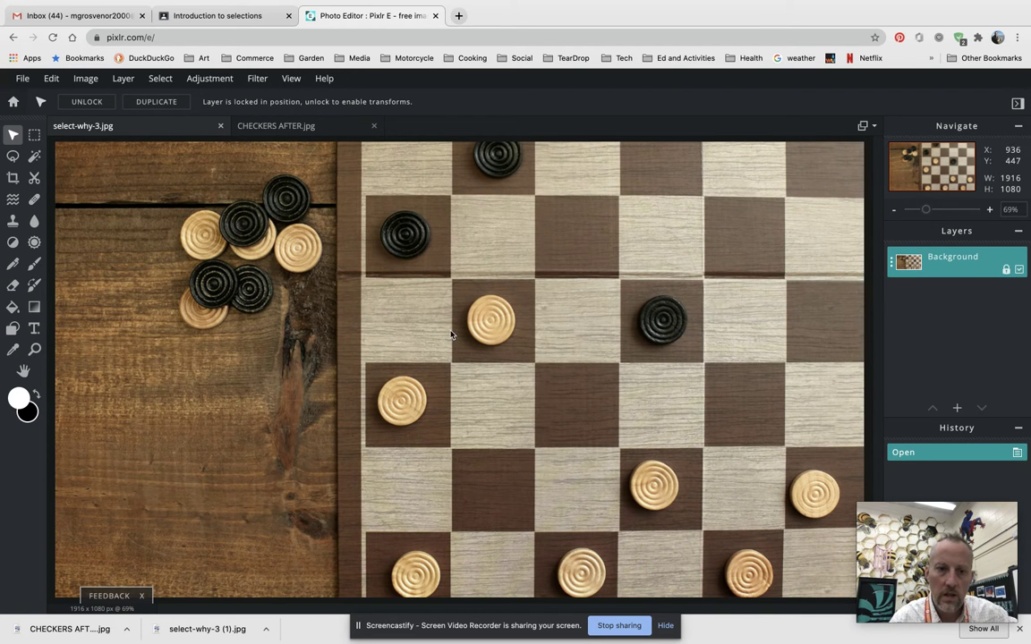
{"action": "left_click", "coordinate": [290, 130]}
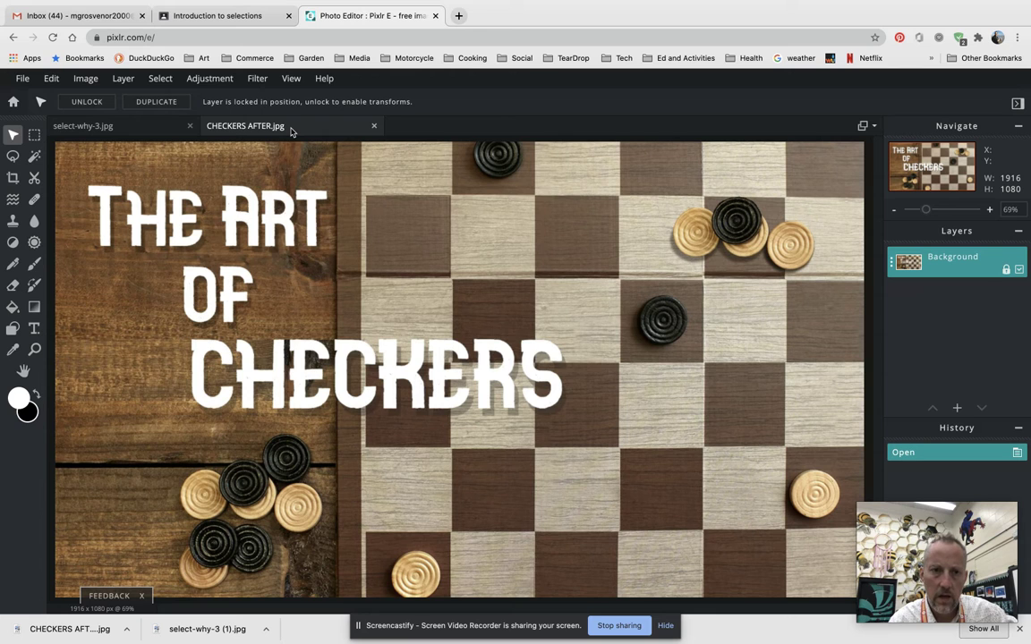
{"action": "left_click", "coordinate": [141, 130]}
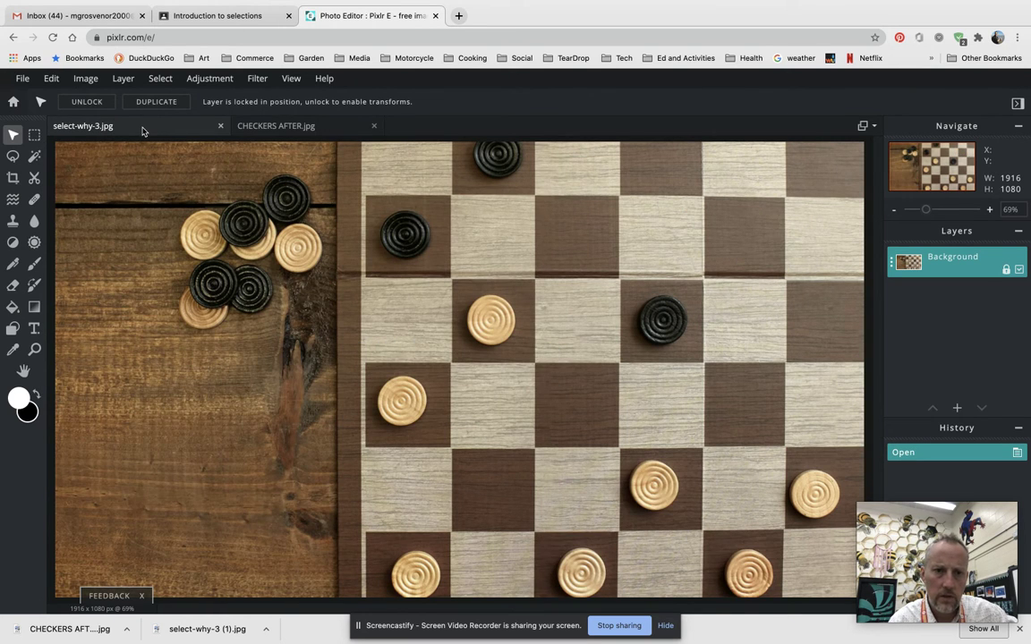
{"action": "left_click", "coordinate": [273, 127]}
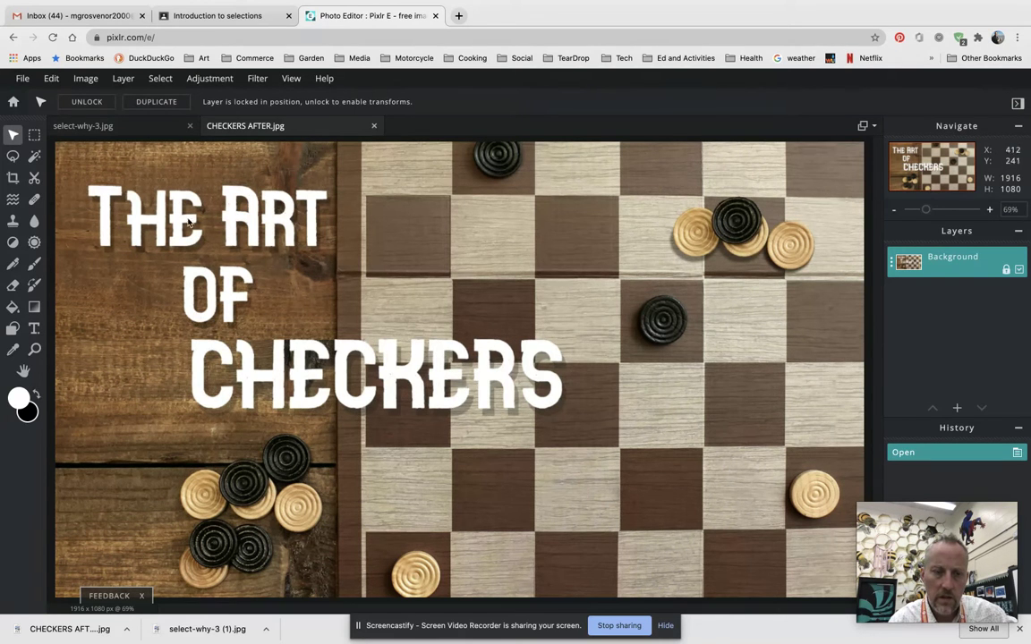
{"action": "left_click", "coordinate": [104, 121]}
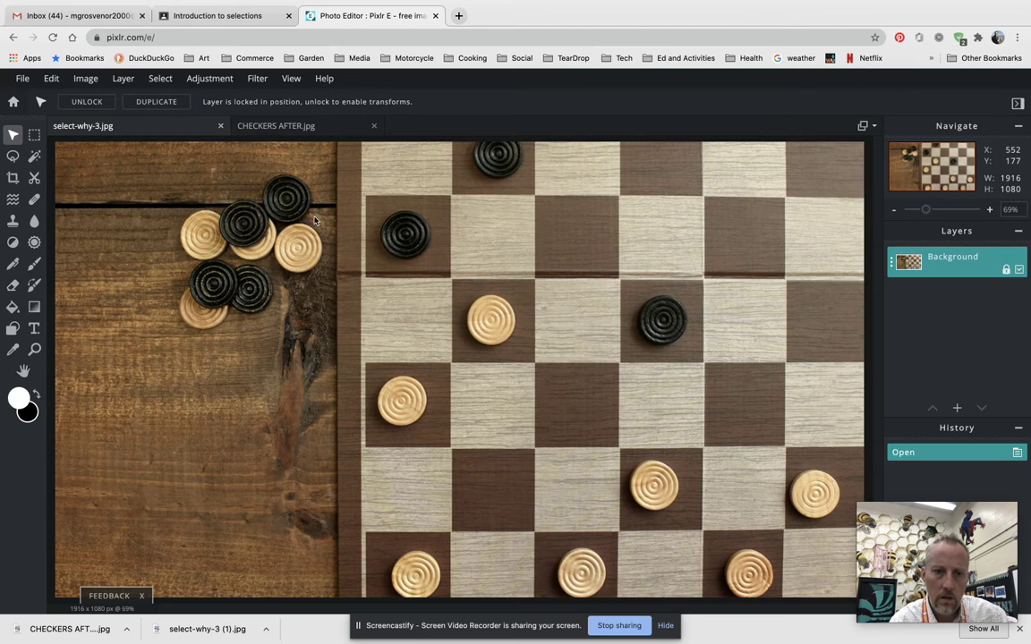
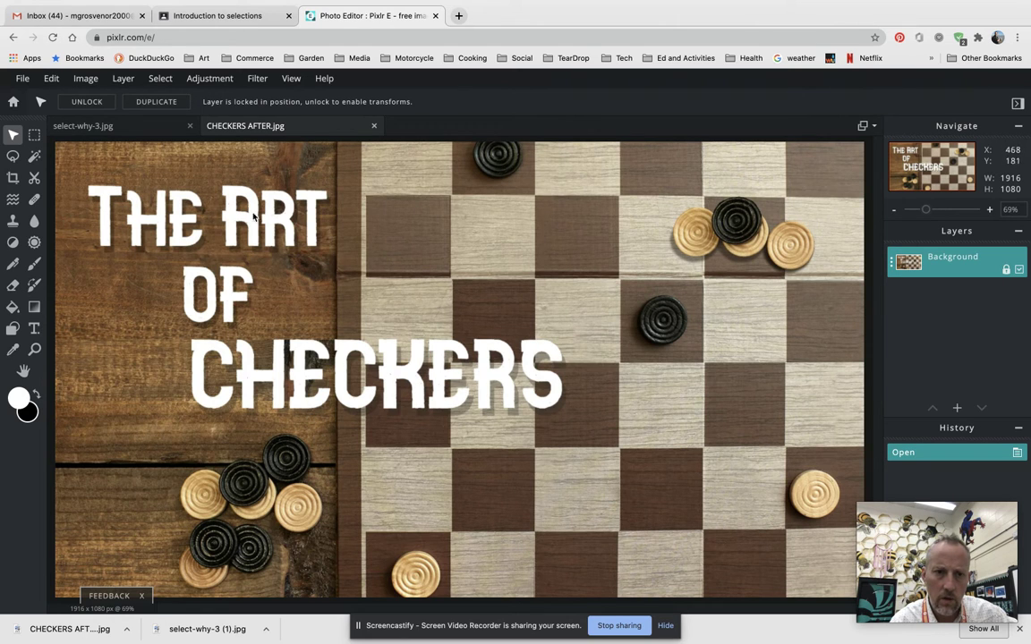
Switch to select-why-3.jpg and collapse the Navigate and History panels
{"action": "left_click", "coordinate": [122, 131]}
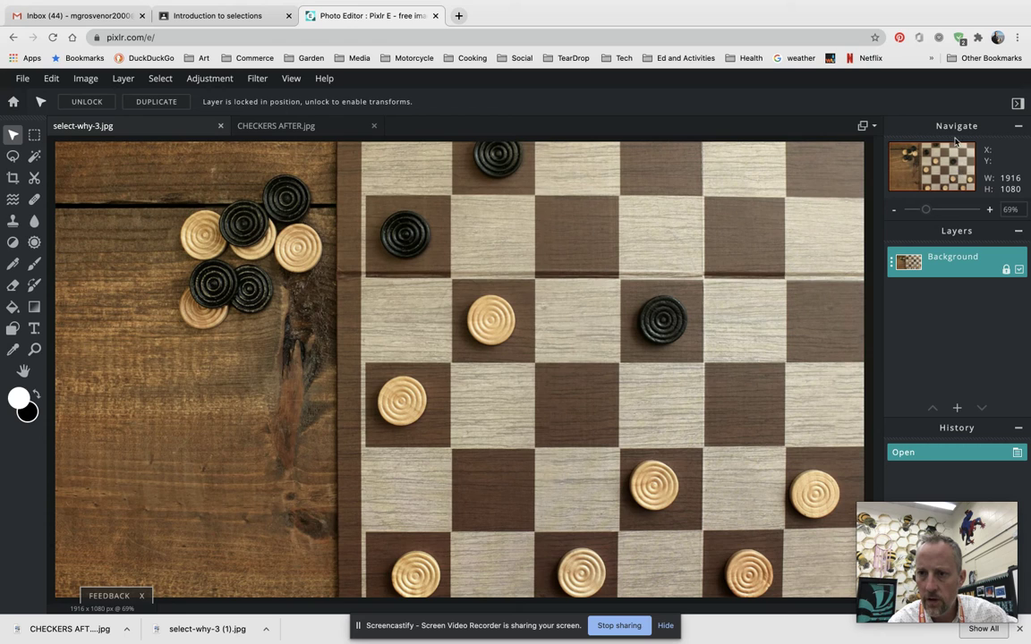
{"action": "left_click", "coordinate": [1017, 129]}
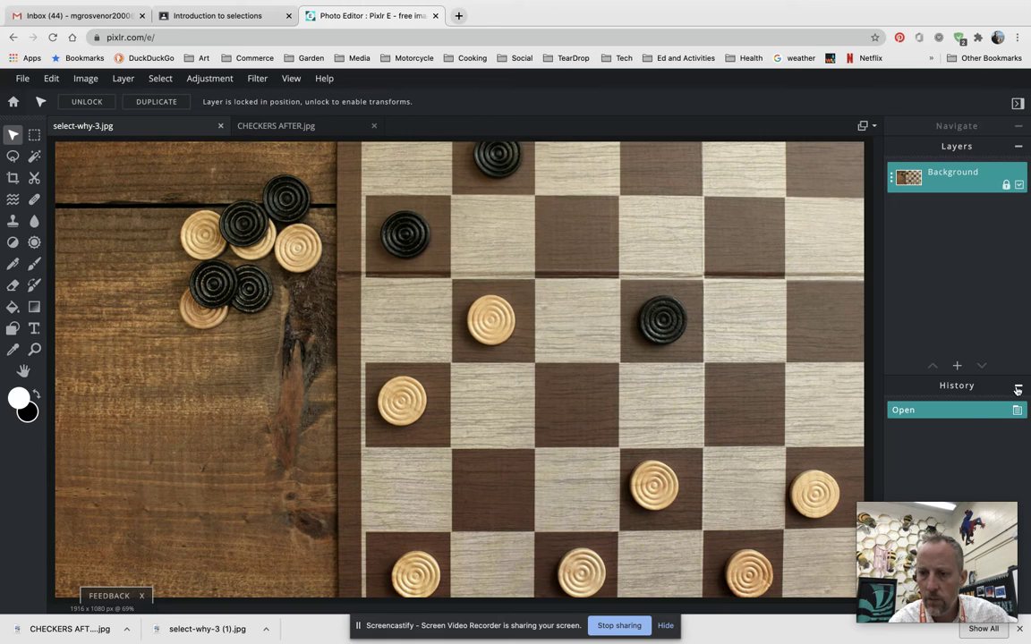
{"action": "left_click", "coordinate": [1018, 390]}
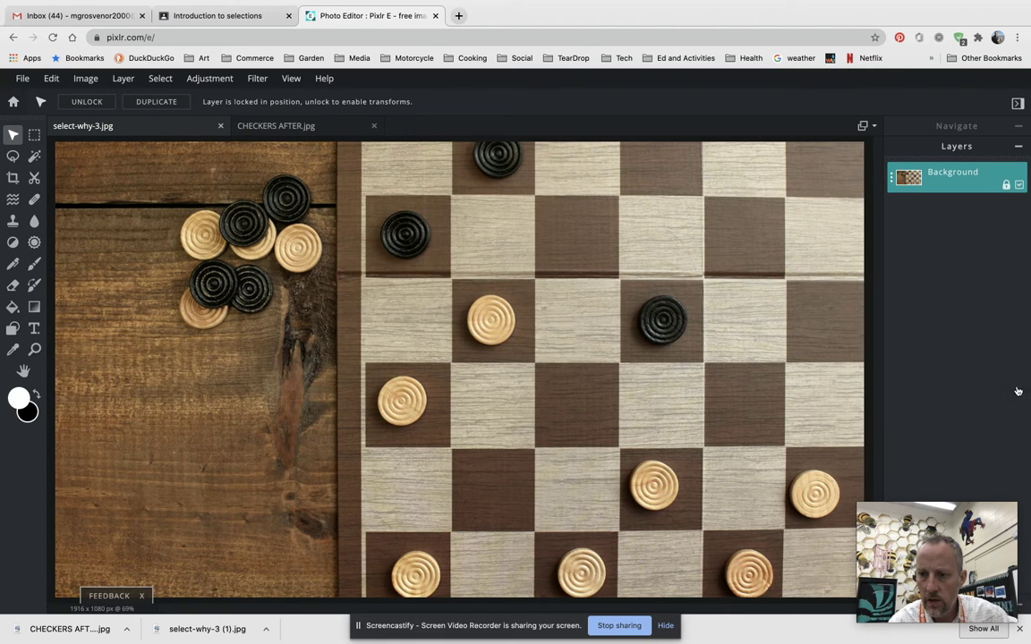
{"action": "left_click_drag", "start_coordinate": [913, 528], "coordinate": [694, 491]}
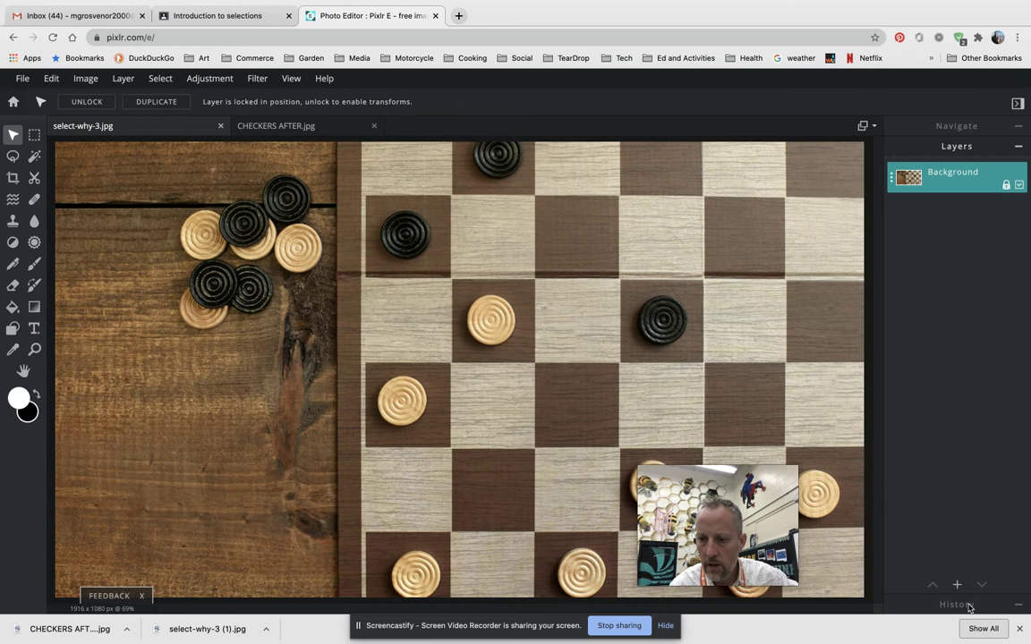
{"action": "left_click_drag", "start_coordinate": [767, 513], "coordinate": [989, 537]}
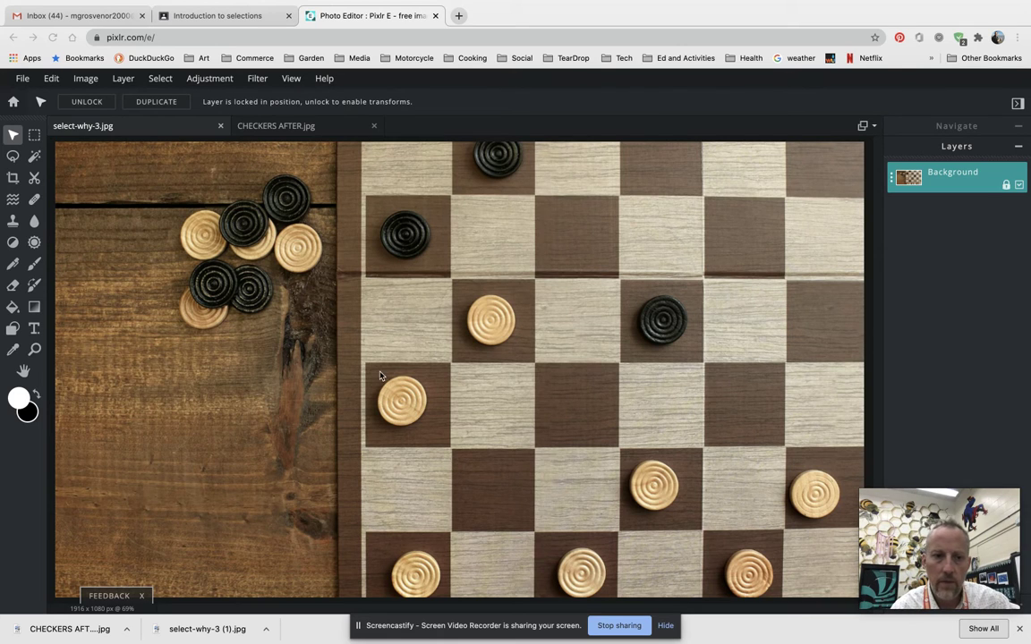
Preview the Marquee and Free Lasso tools, then choose the Magic Wand at tolerance 32, contiguous
{"action": "left_click", "coordinate": [35, 135]}
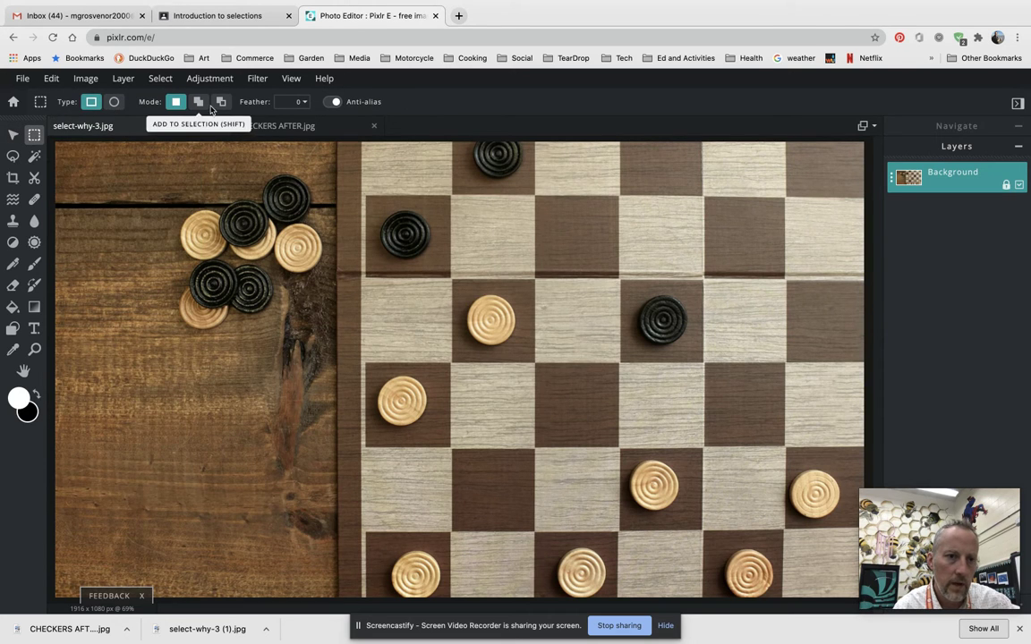
{"action": "left_click", "coordinate": [13, 157]}
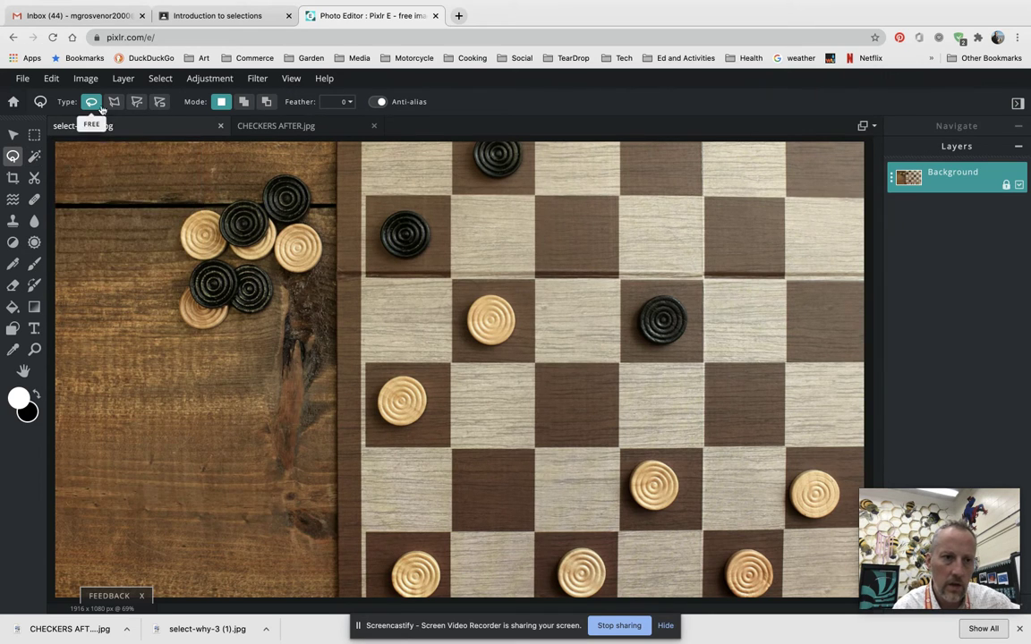
{"action": "left_click", "coordinate": [35, 157]}
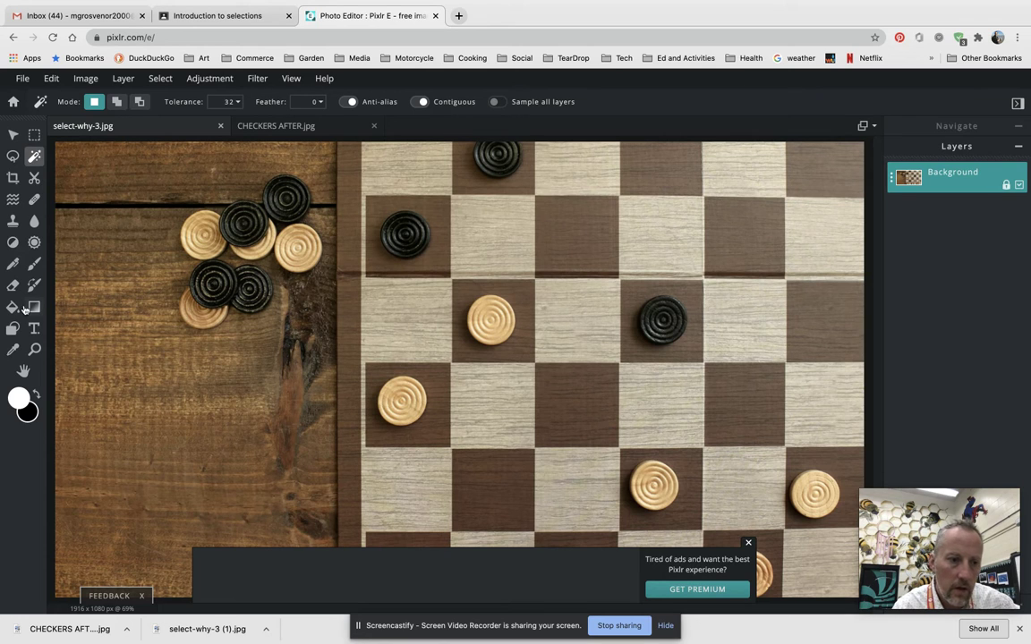
Zoom out to fit the whole checkers photo and dismiss the premium ad
{"action": "left_click", "coordinate": [34, 349]}
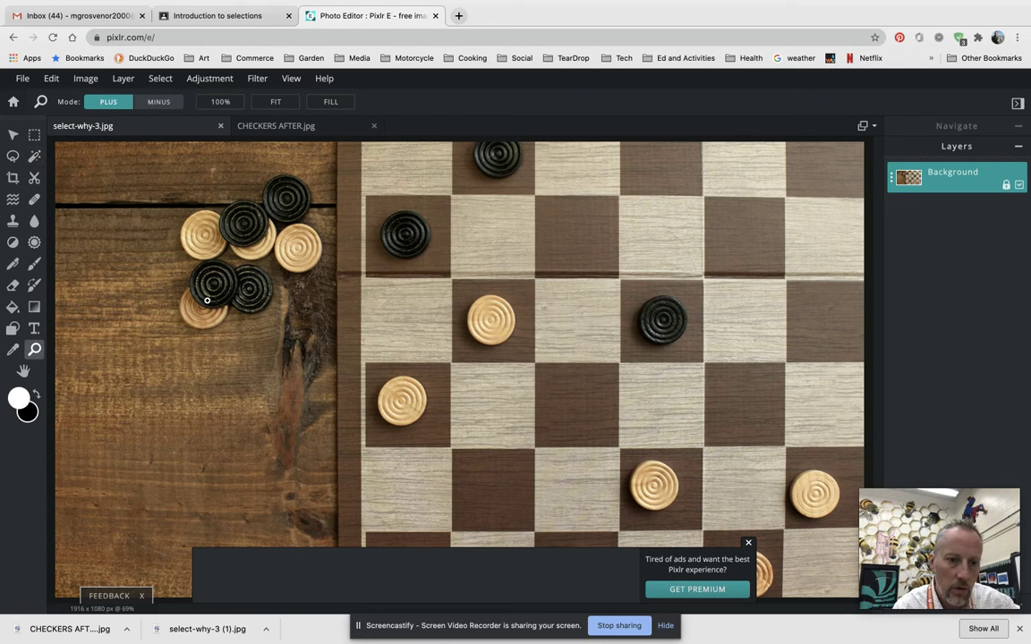
{"action": "left_click", "coordinate": [208, 299], "text": "alt"}
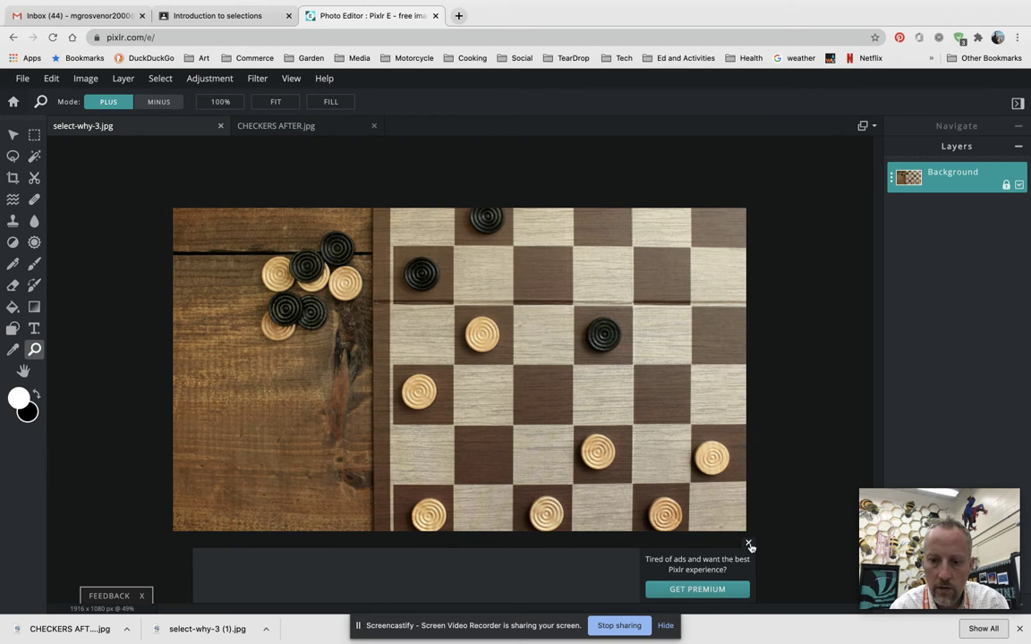
{"action": "left_click", "coordinate": [749, 544]}
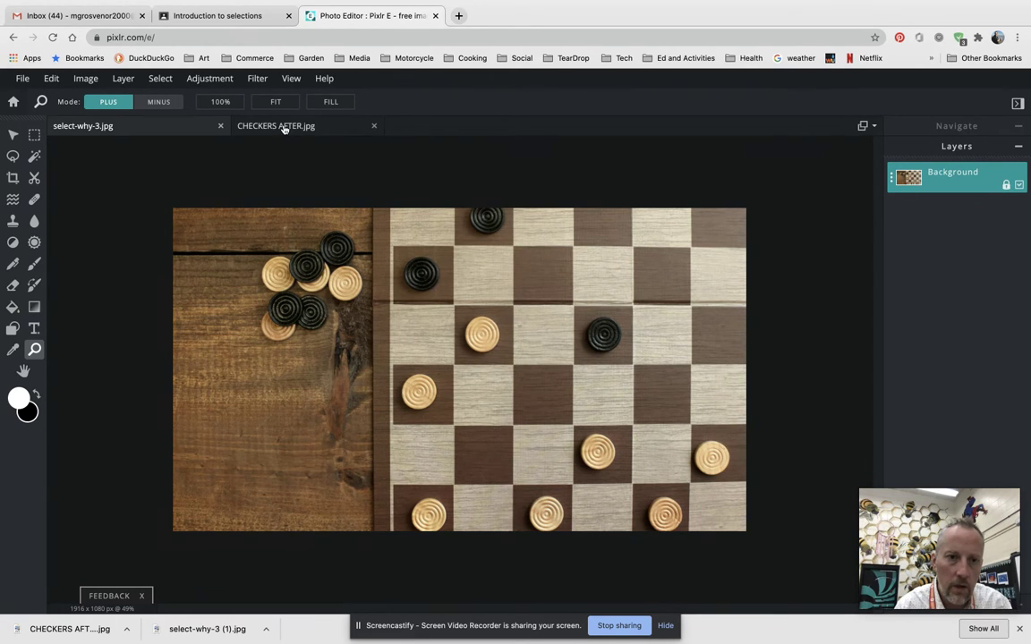
Compare with CHECKERS AFTER.jpg, return to select-why-3.jpg and pick the Marquee tool
{"action": "left_click", "coordinate": [254, 123]}
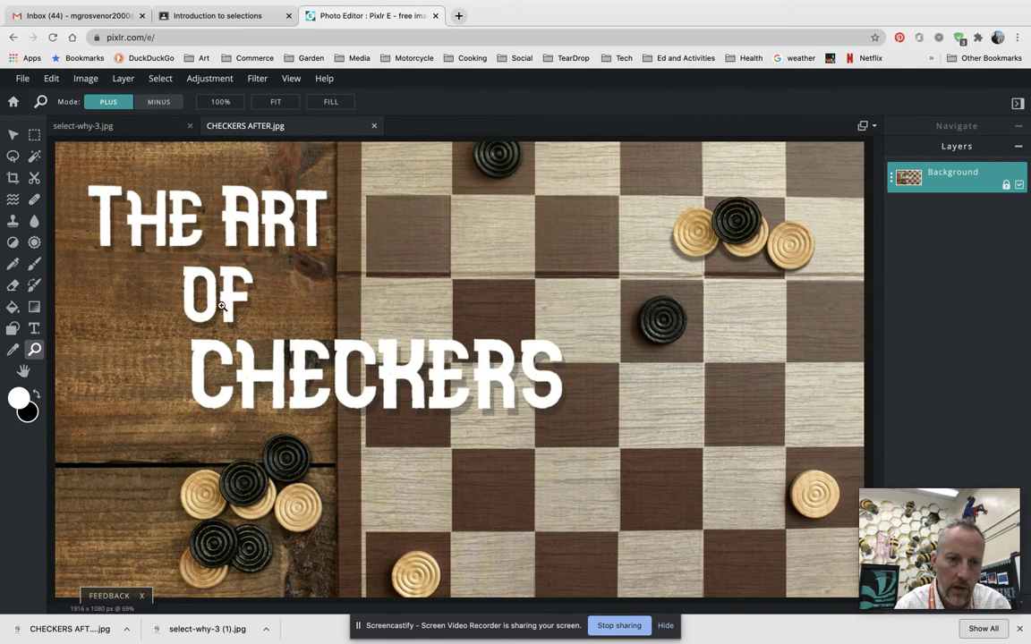
{"action": "left_click", "coordinate": [112, 126]}
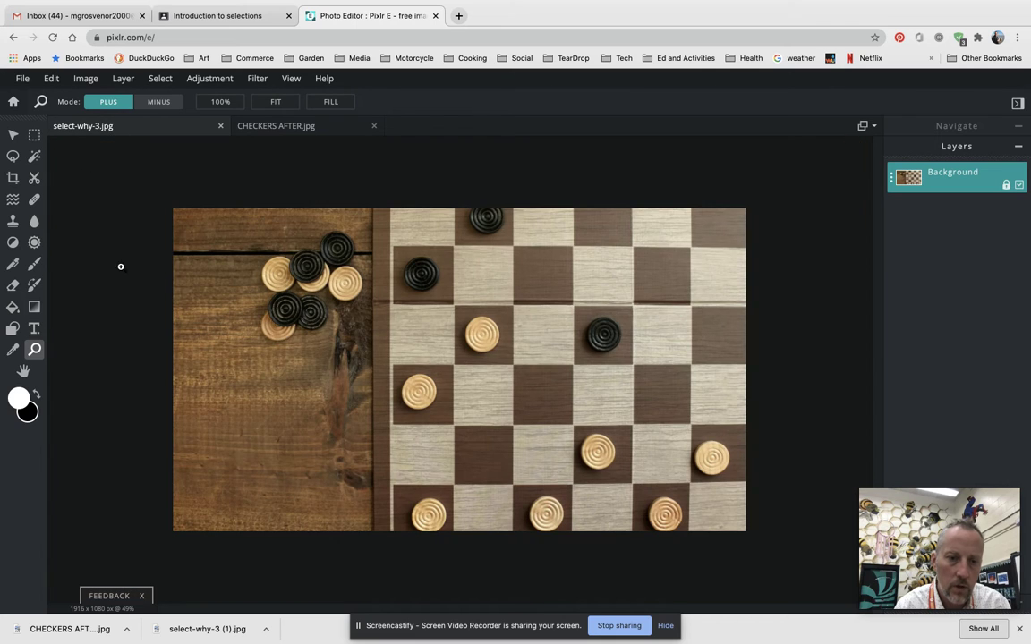
{"action": "left_click", "coordinate": [34, 135]}
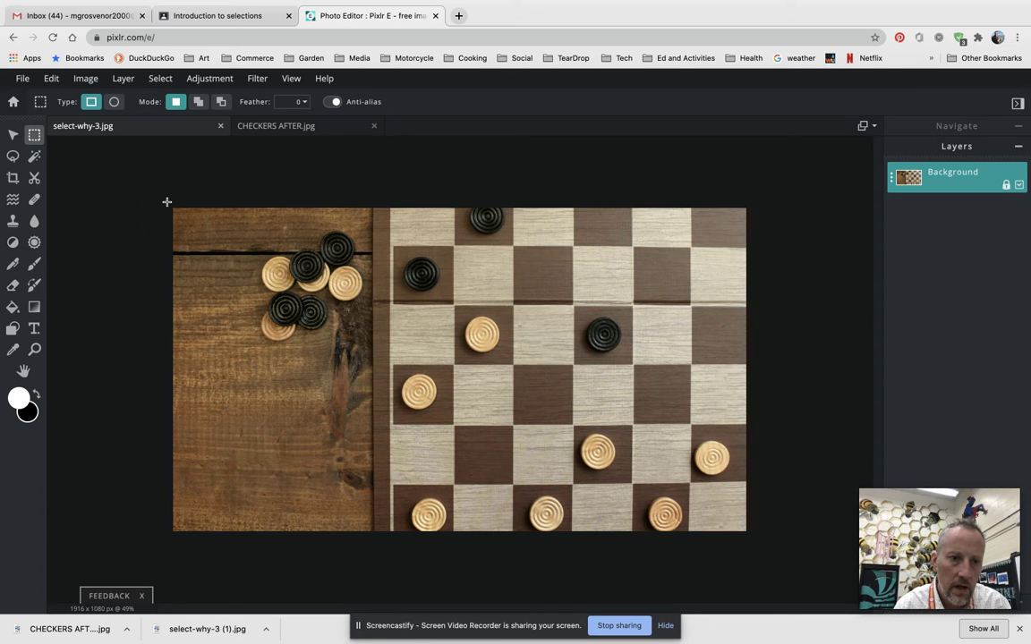
Marquee the top-left wooden area with its checkers and copy it
{"action": "left_click_drag", "start_coordinate": [170, 207], "coordinate": [372, 391]}
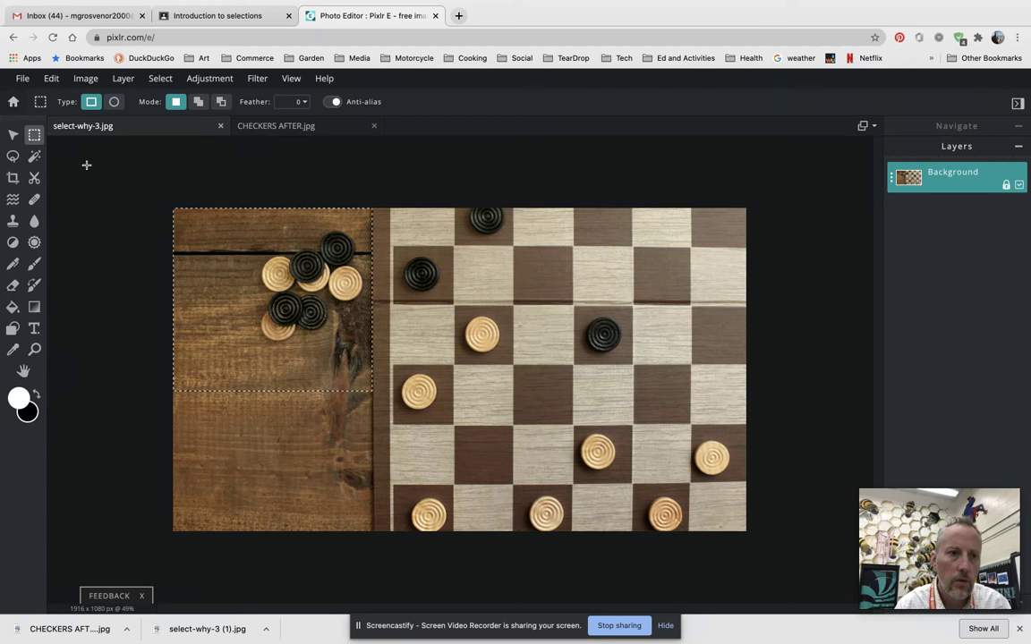
{"action": "left_click", "coordinate": [51, 79]}
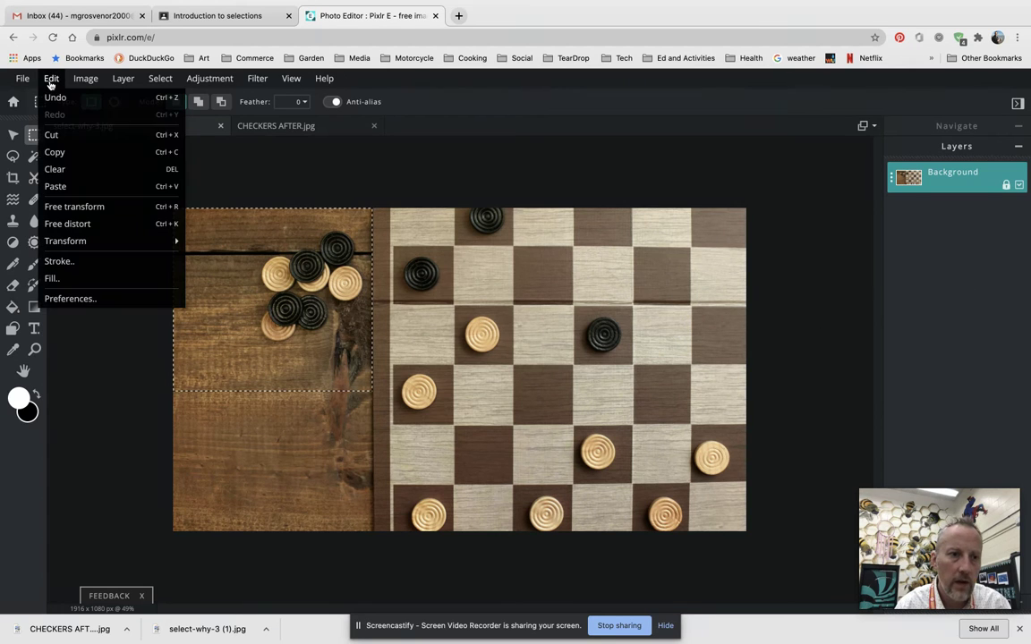
{"action": "left_click", "coordinate": [76, 153]}
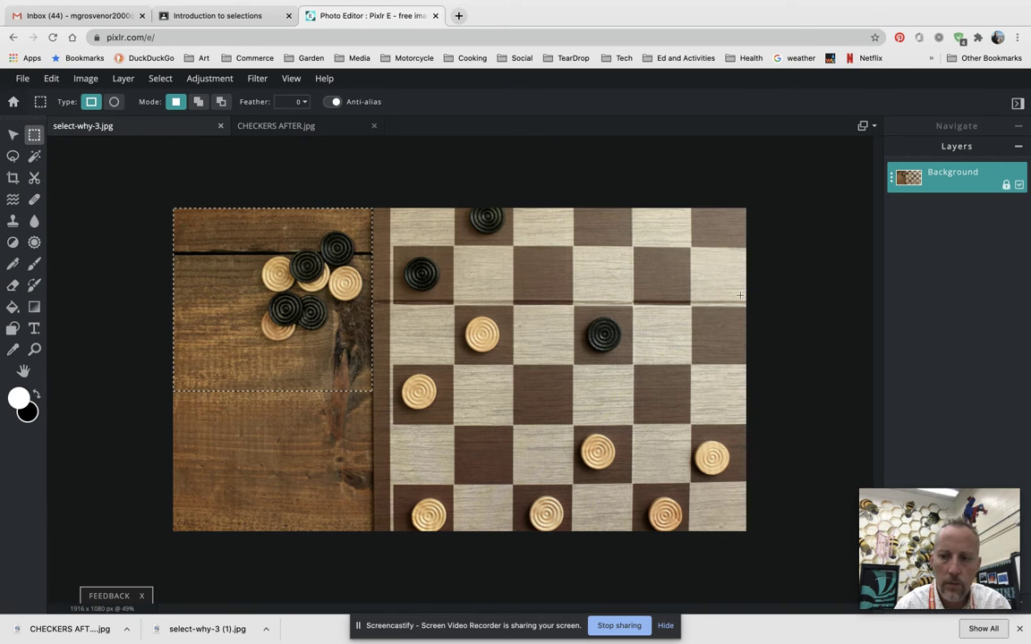
Paste the copied wooden area as a new layer
{"action": "mouse_move", "coordinate": [937, 523]}
{"action": "left_click_drag", "start_coordinate": [938, 524], "coordinate": [785, 540]}
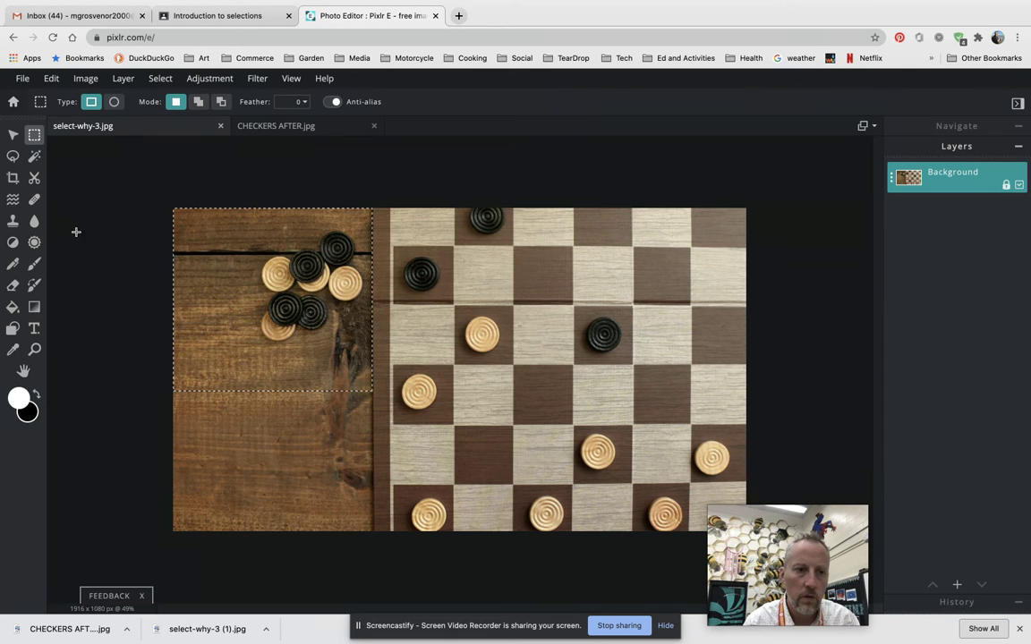
{"action": "left_click", "coordinate": [52, 81]}
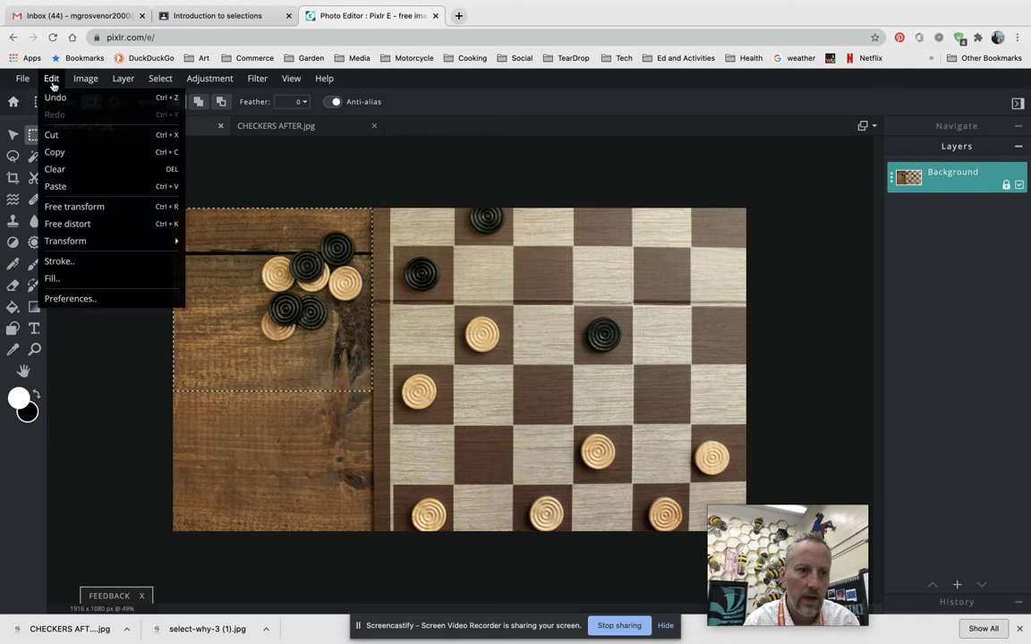
{"action": "left_click", "coordinate": [63, 186]}
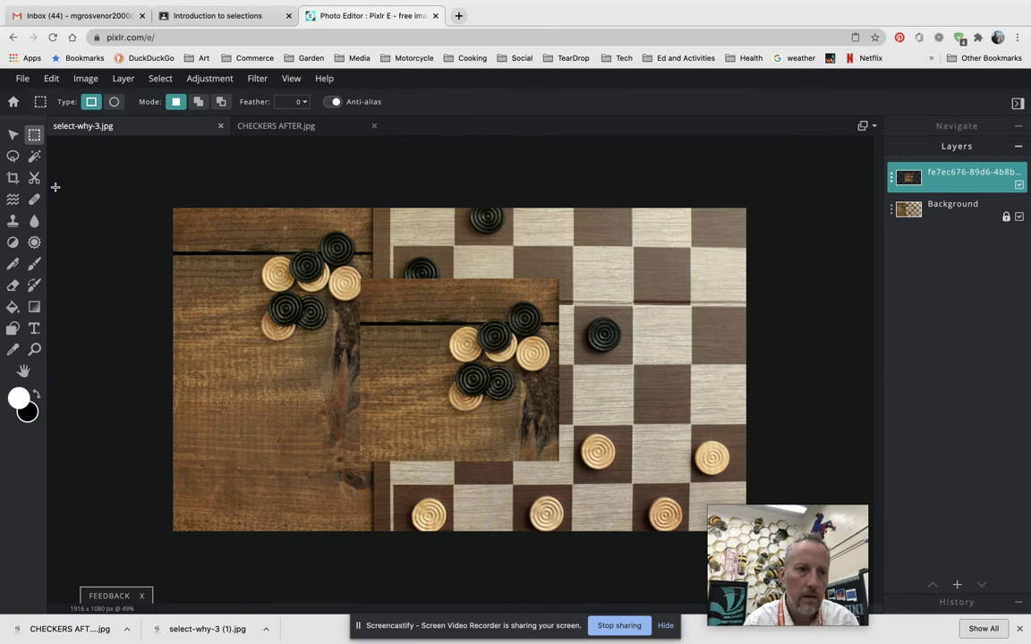
Move the pasted checker cluster to the lower-left corner (Left 0, Top 469) and select Background
{"action": "left_click", "coordinate": [14, 134]}
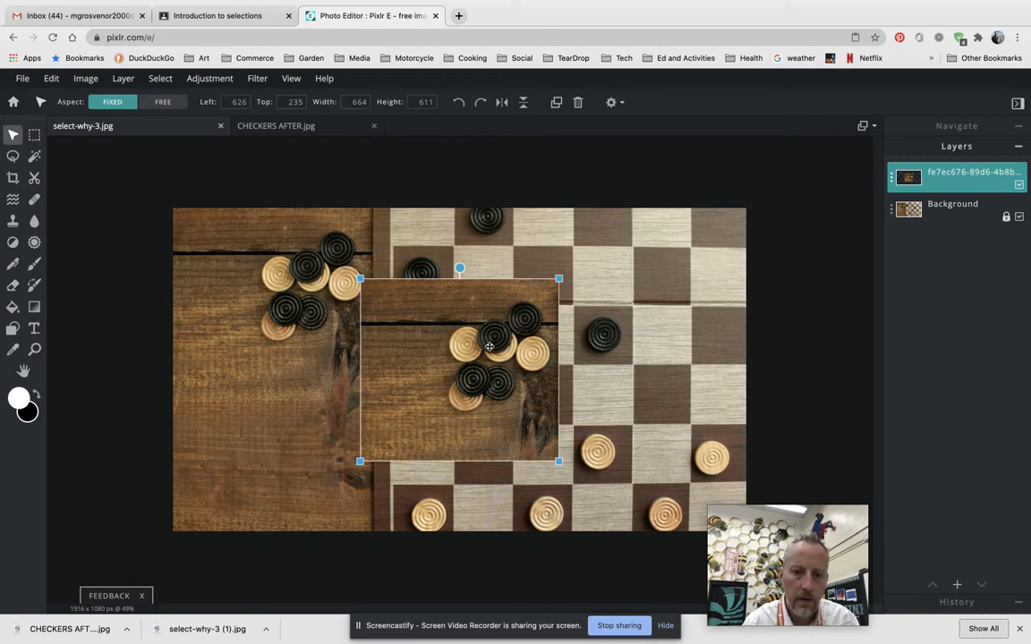
{"action": "left_click_drag", "start_coordinate": [490, 346], "coordinate": [302, 419]}
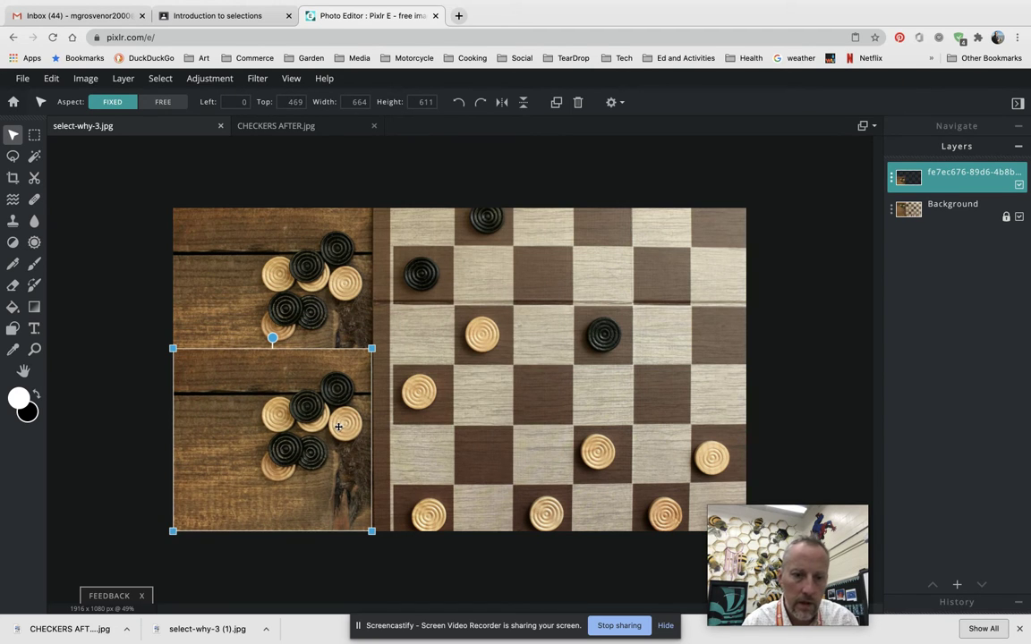
{"action": "left_click", "coordinate": [117, 447]}
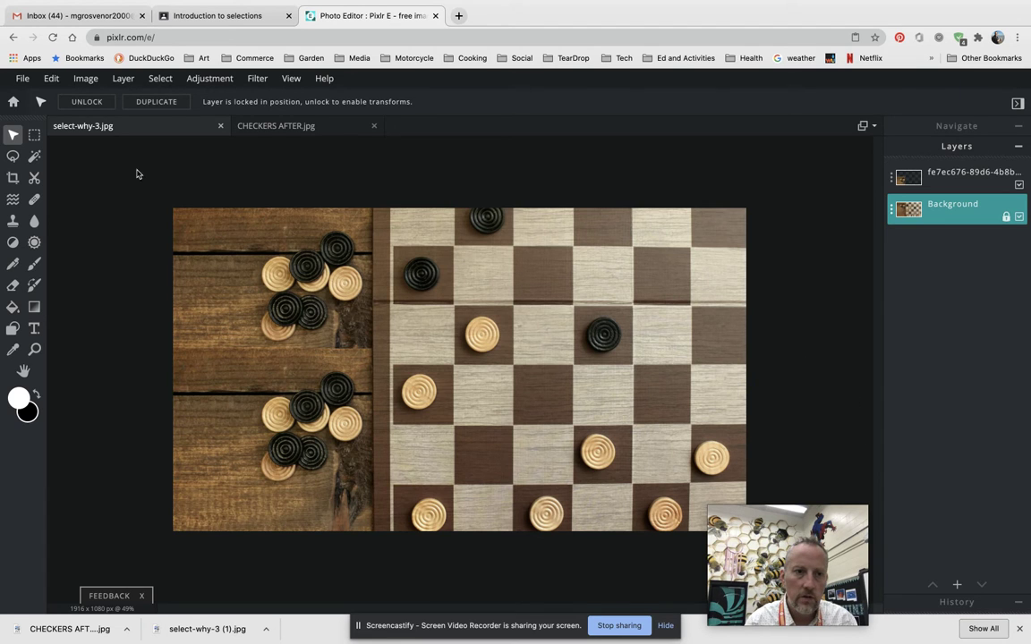
Compare with CHECKERS AFTER, then toggle the pasted and Background layers' visibility off and on
{"action": "left_click", "coordinate": [258, 125]}
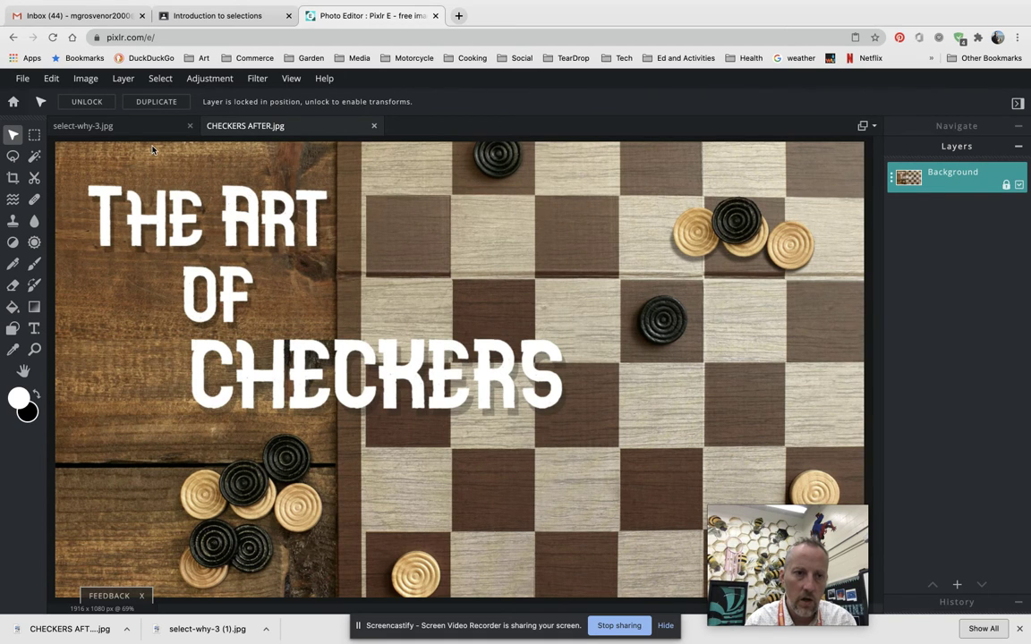
{"action": "left_click", "coordinate": [129, 119]}
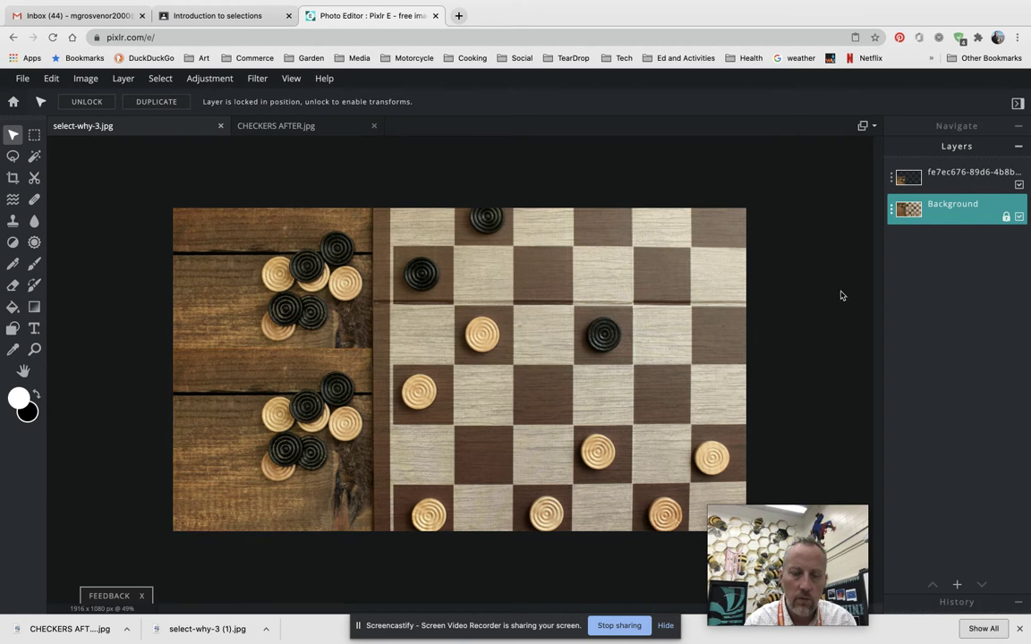
{"action": "left_click", "coordinate": [1018, 186]}
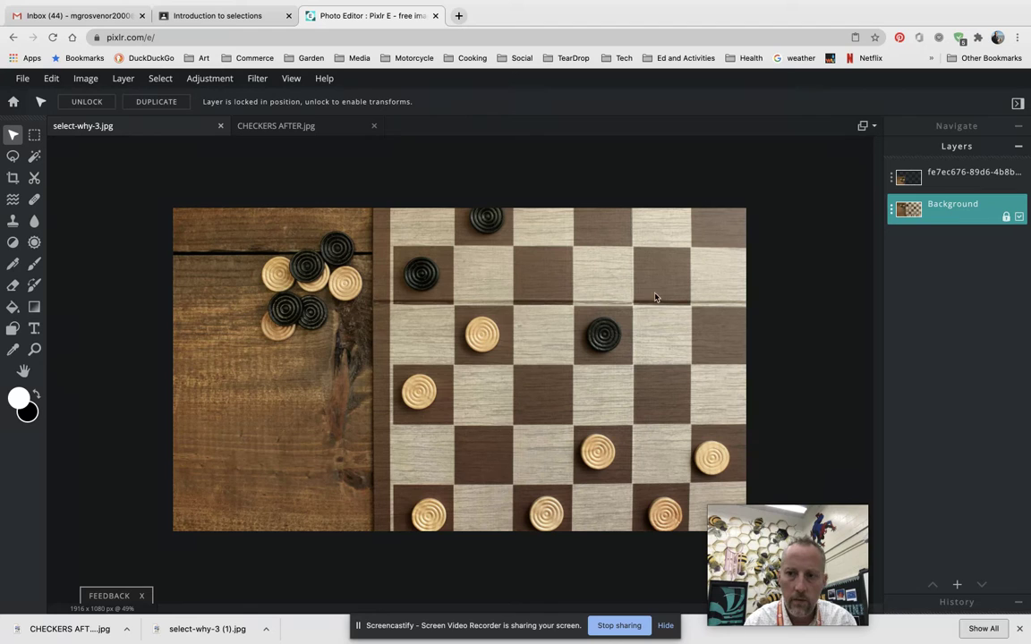
{"action": "left_click", "coordinate": [954, 170]}
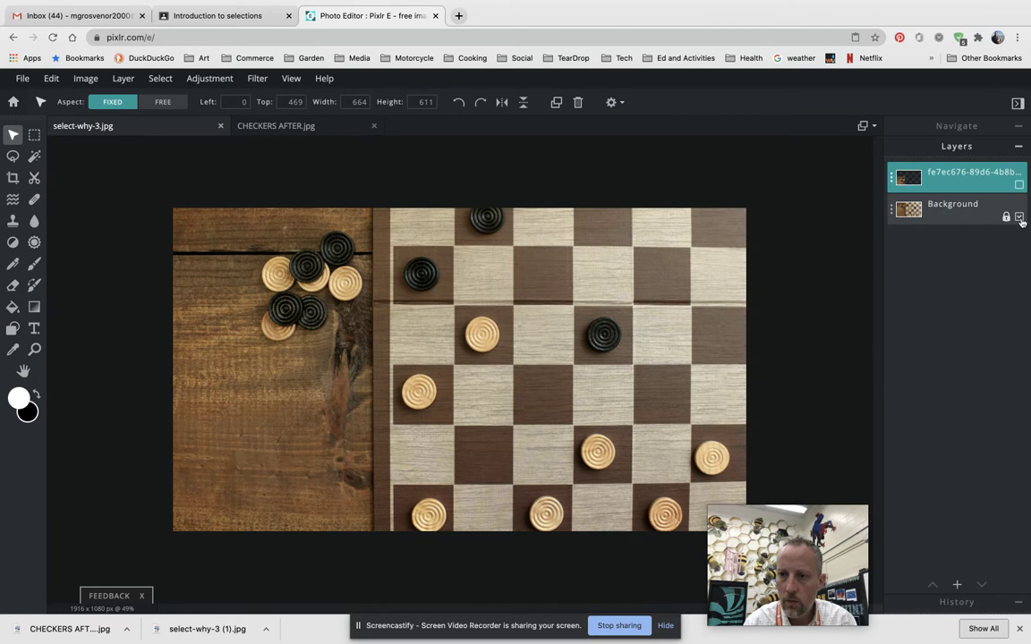
{"action": "left_click", "coordinate": [920, 202]}
{"action": "left_click", "coordinate": [1019, 183]}
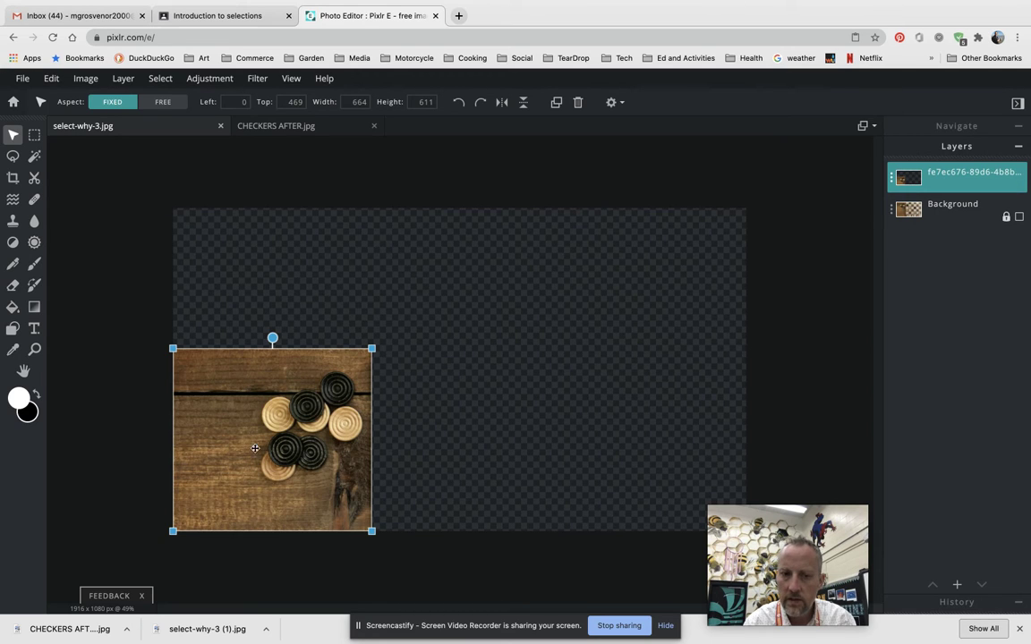
{"action": "left_click", "coordinate": [982, 212]}
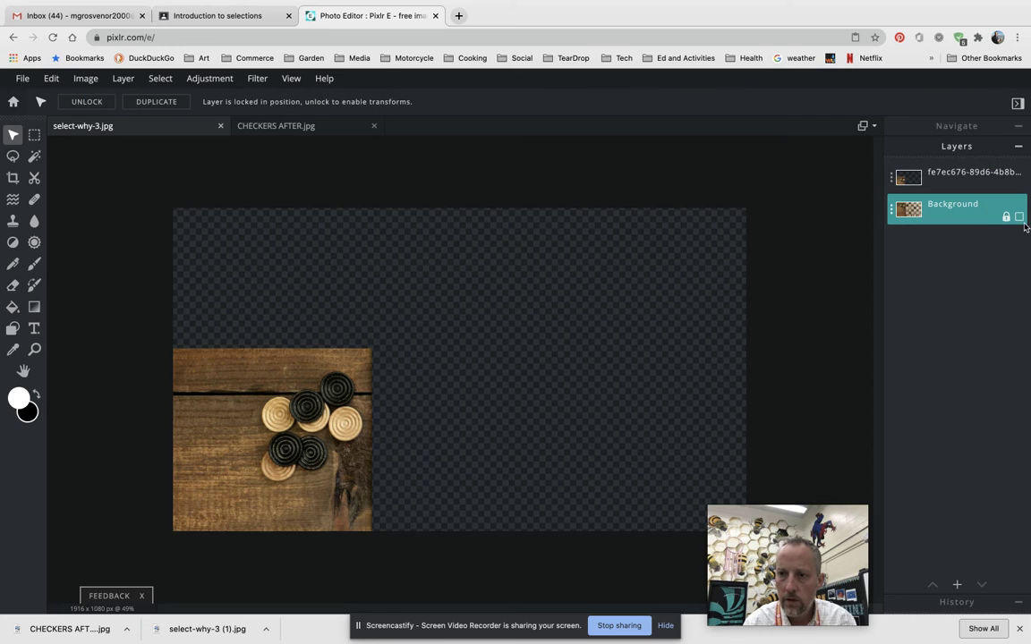
{"action": "left_click", "coordinate": [1020, 218]}
{"action": "left_click", "coordinate": [1012, 179]}
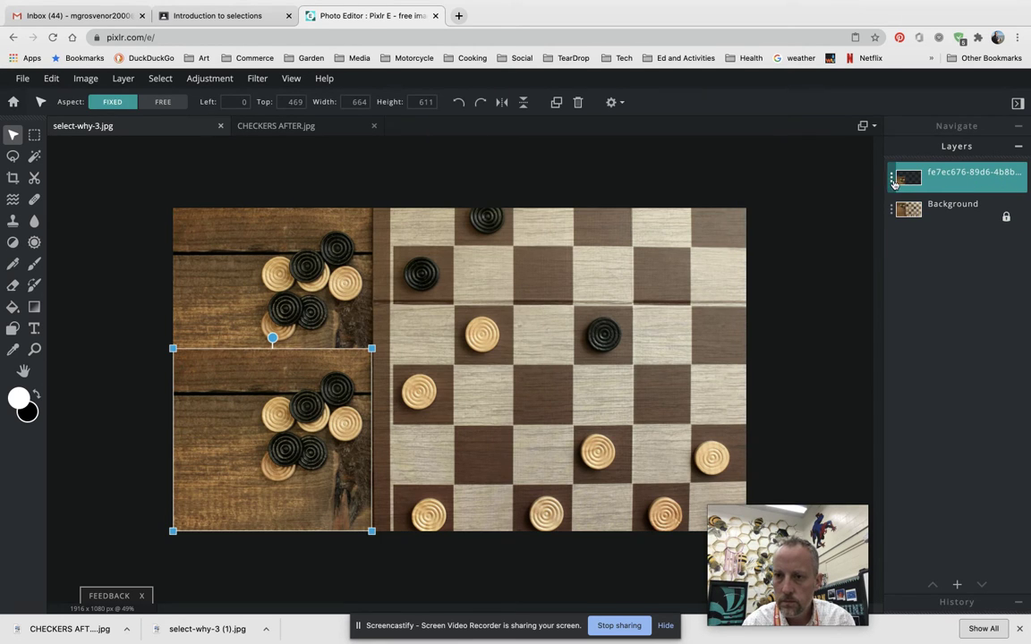
Set the pasted checker layer to Hidden in its settings and reactivate the Background layer
{"action": "double_click", "coordinate": [943, 178]}
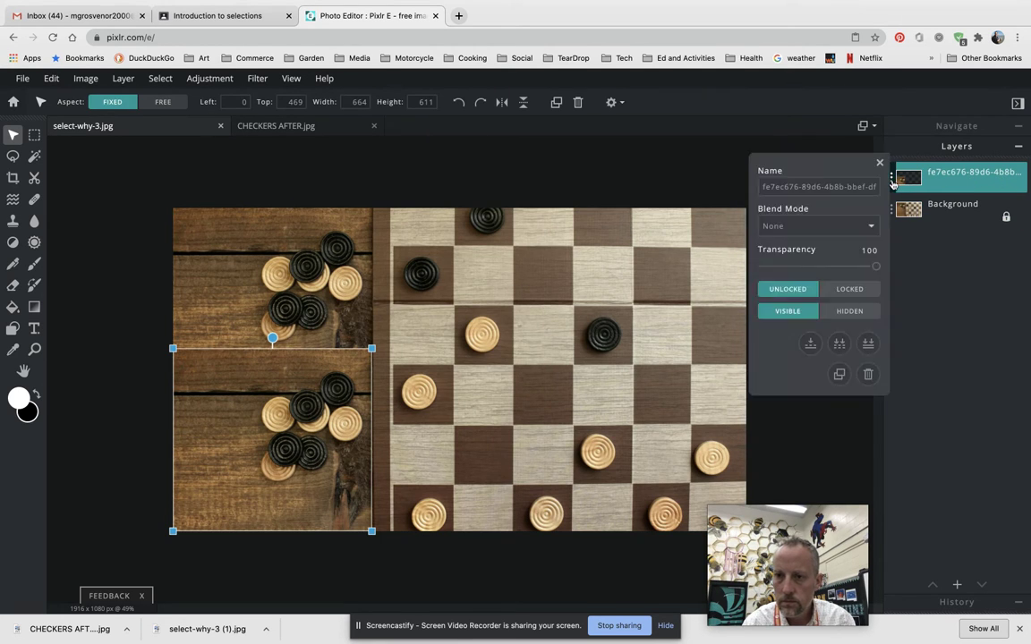
{"action": "left_click", "coordinate": [850, 311]}
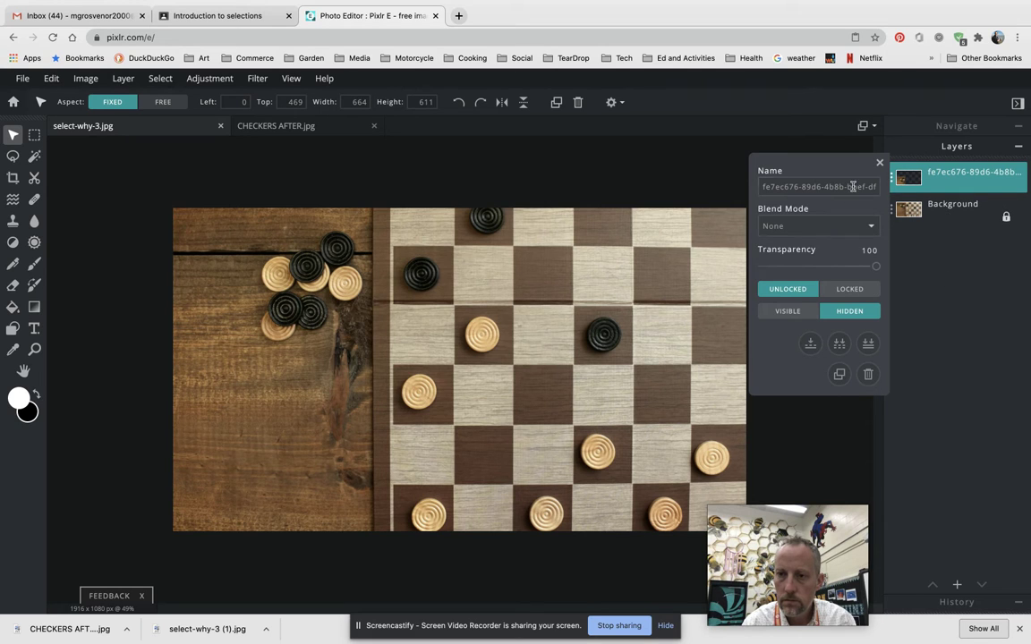
{"action": "left_click", "coordinate": [879, 162]}
{"action": "left_click", "coordinate": [942, 215]}
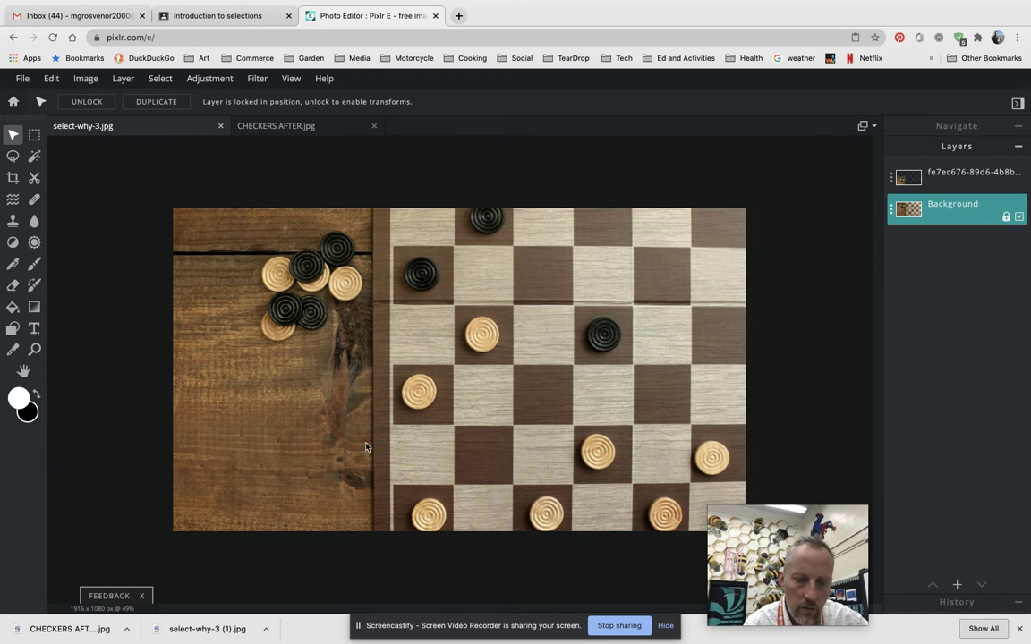
{"action": "left_click", "coordinate": [34, 134]}
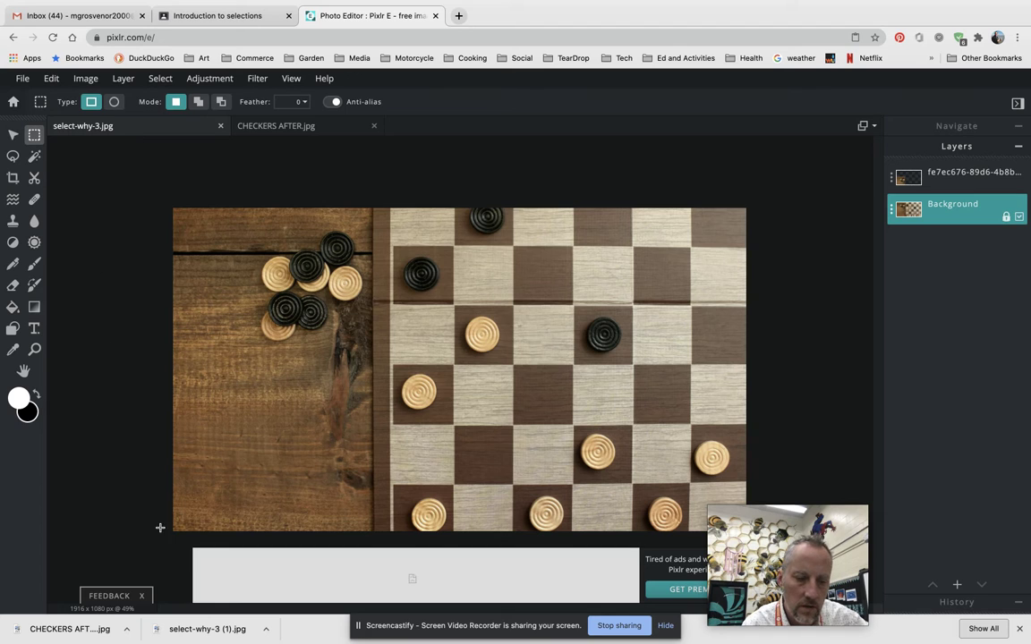
Marquee the bare lower-left wood, copy it and paste it as a new layer
{"action": "left_click_drag", "start_coordinate": [169, 534], "coordinate": [372, 366]}
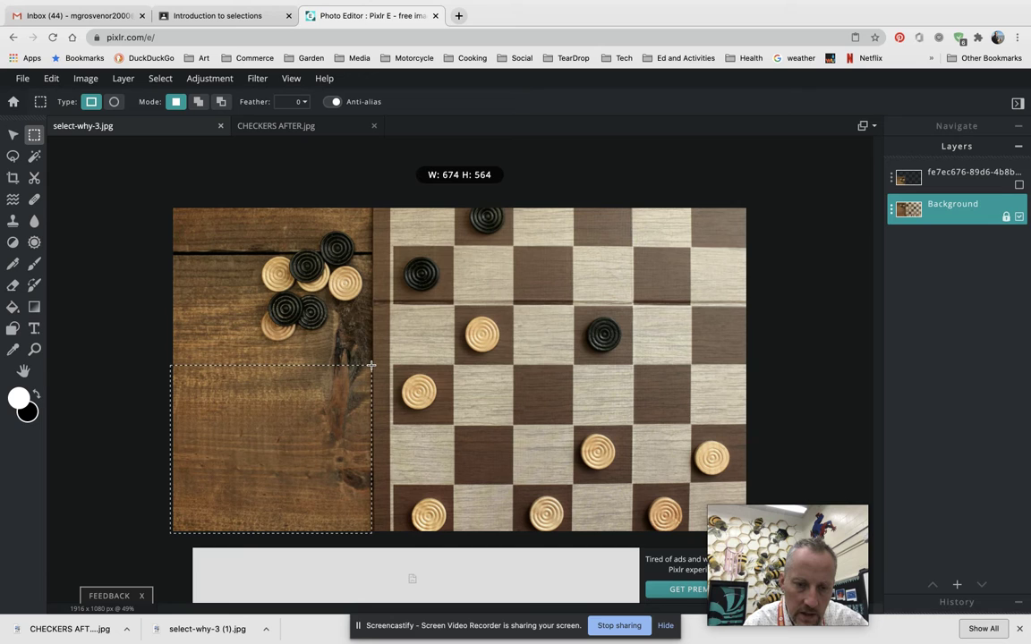
{"action": "left_click_drag", "start_coordinate": [372, 365], "coordinate": [371, 365]}
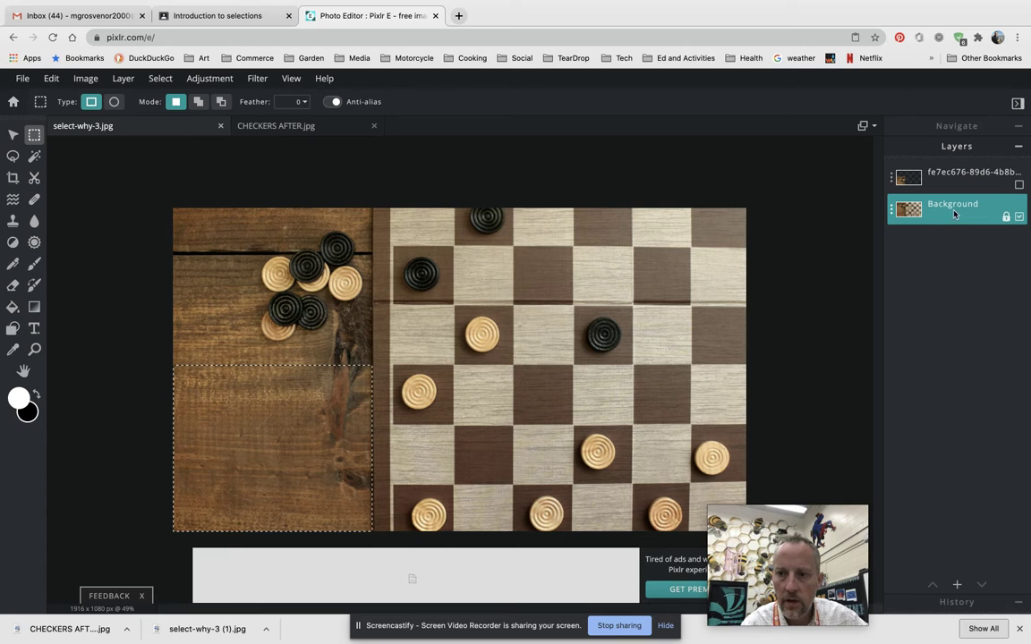
{"action": "key", "text": "super+c"}
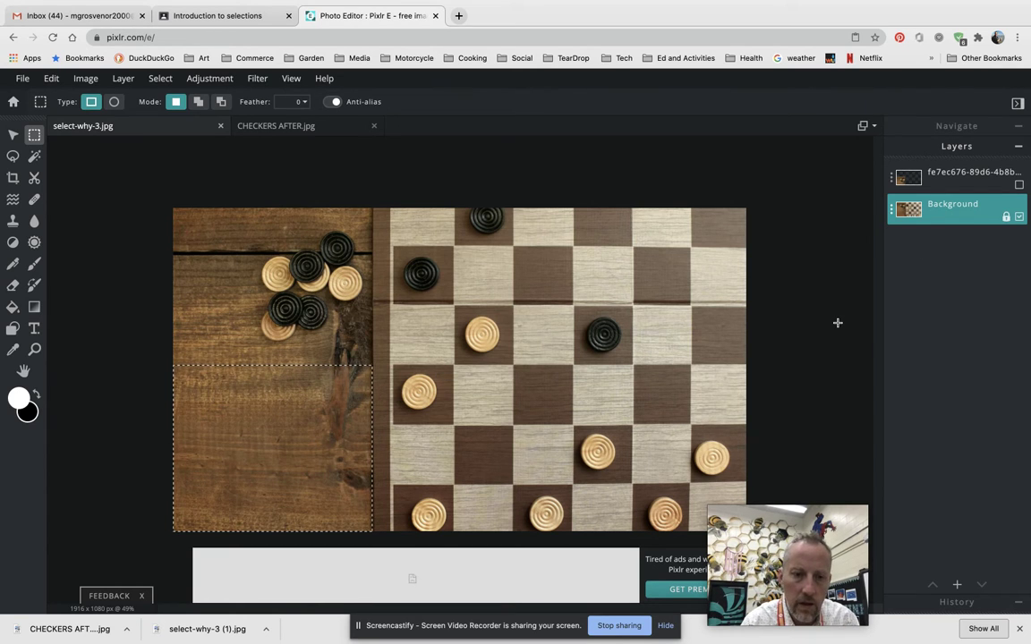
{"action": "key", "text": "super+v"}
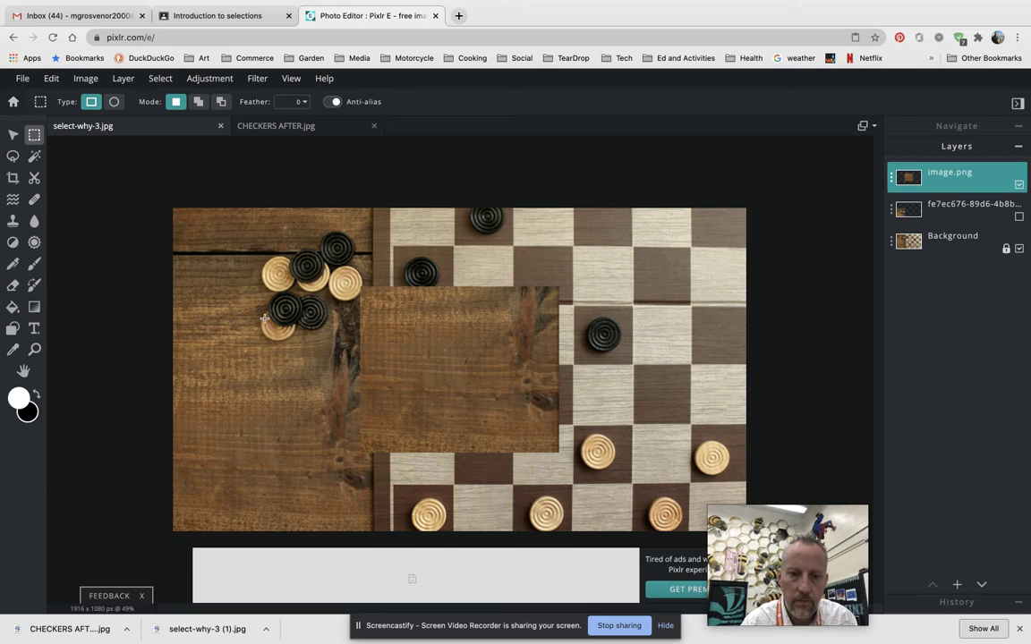
{"action": "left_click", "coordinate": [51, 78]}
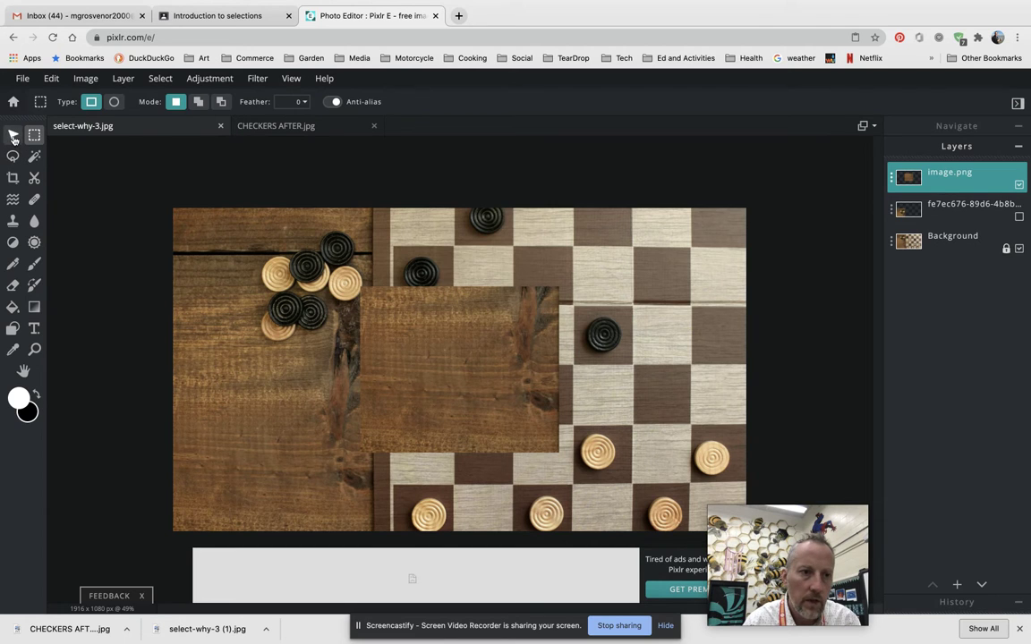
Move the wood patch over the top-left pile, show the hidden checker layer, and view CHECKERS AFTER.jpg
{"action": "left_click", "coordinate": [13, 136]}
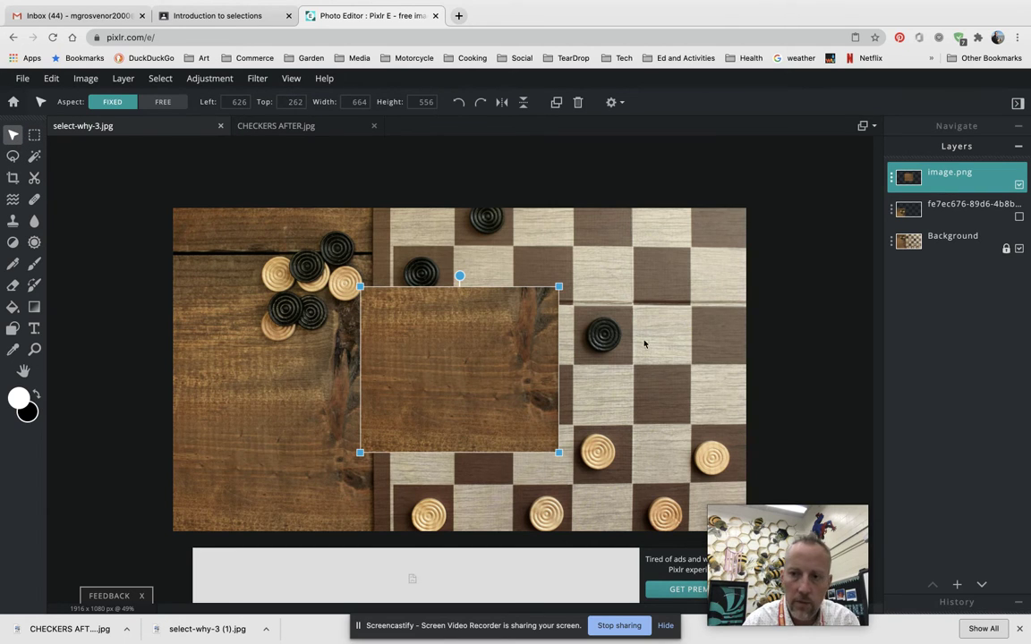
{"action": "left_click_drag", "start_coordinate": [508, 388], "coordinate": [323, 308]}
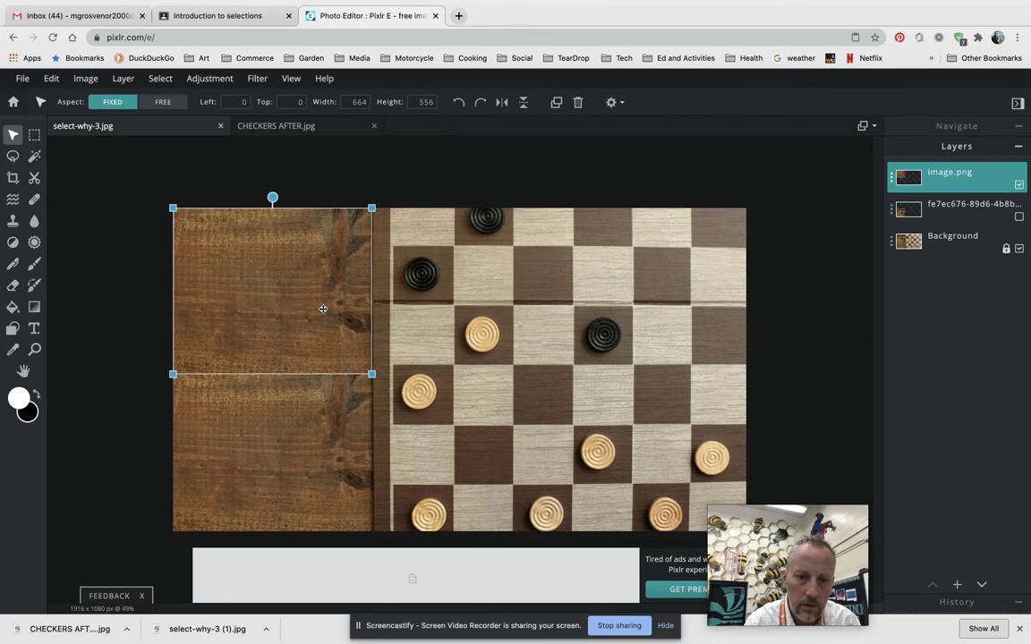
{"action": "left_click", "coordinate": [136, 373]}
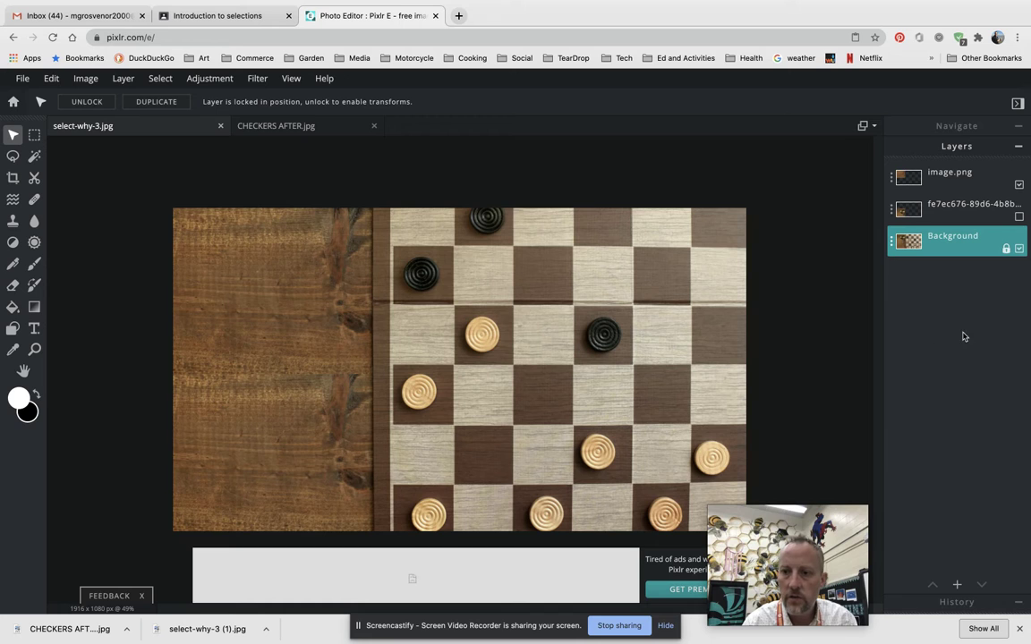
{"action": "left_click", "coordinate": [1020, 218]}
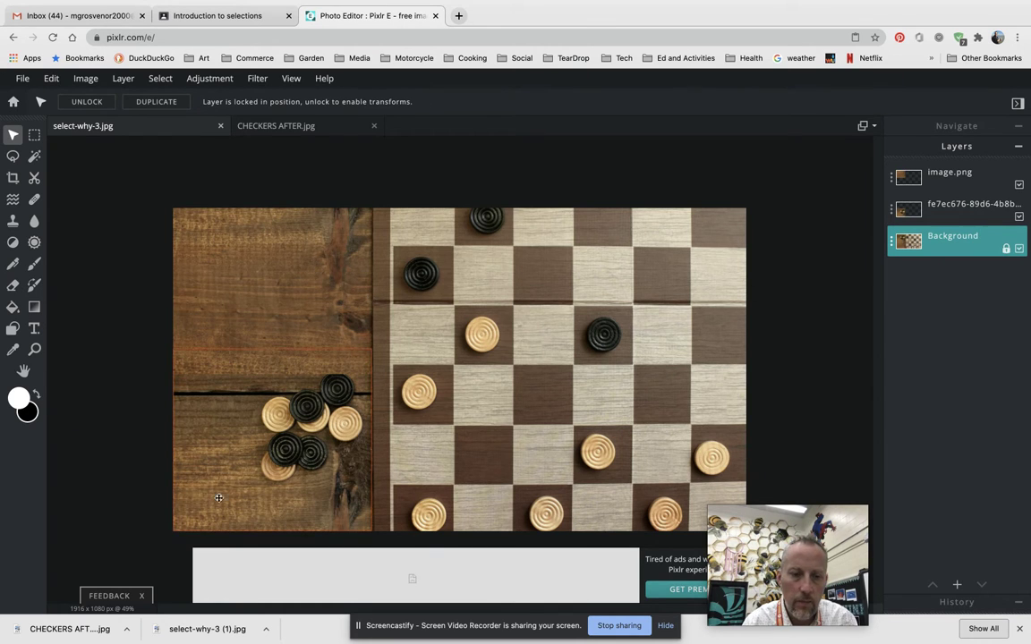
{"action": "left_click", "coordinate": [304, 125]}
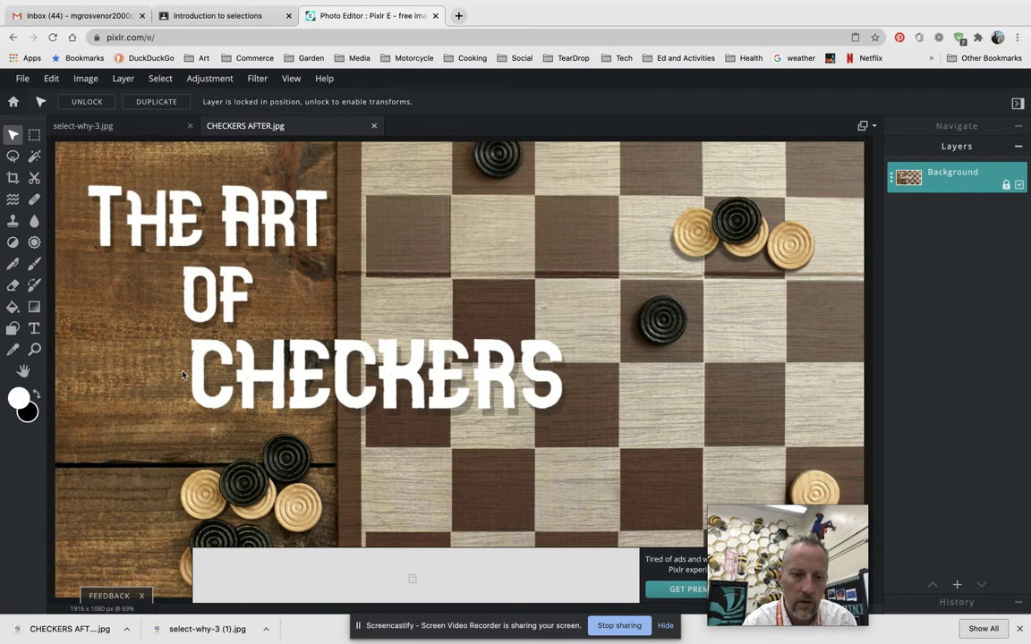
Close the ad banner and compare against CHECKERS AFTER.jpg, ending on select-why-3.jpg
{"action": "mouse_move", "coordinate": [842, 535]}
{"action": "left_click_drag", "start_coordinate": [842, 534], "coordinate": [119, 547]}
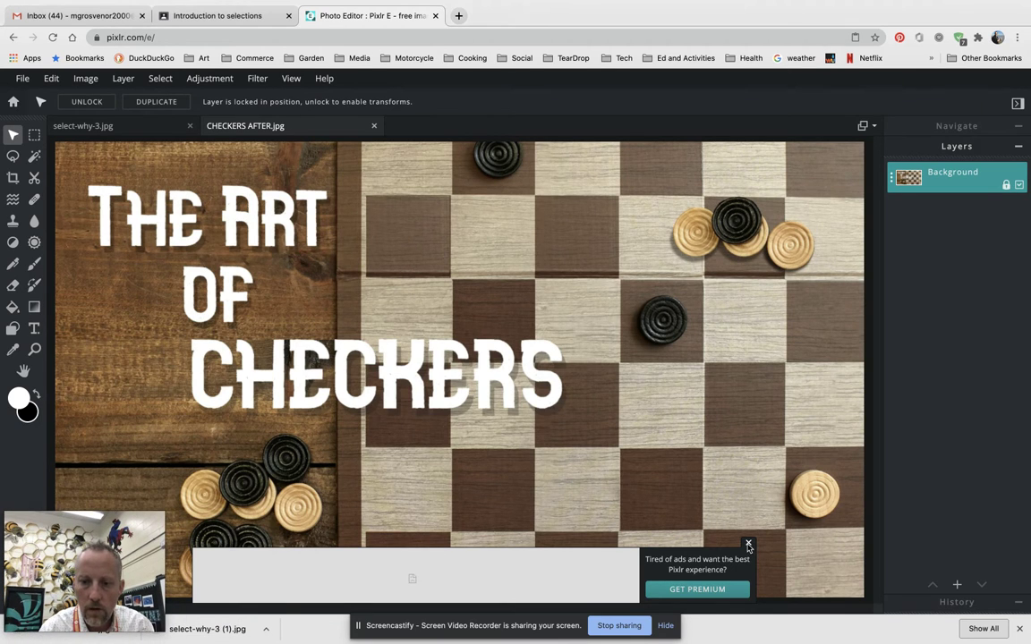
{"action": "left_click", "coordinate": [749, 544]}
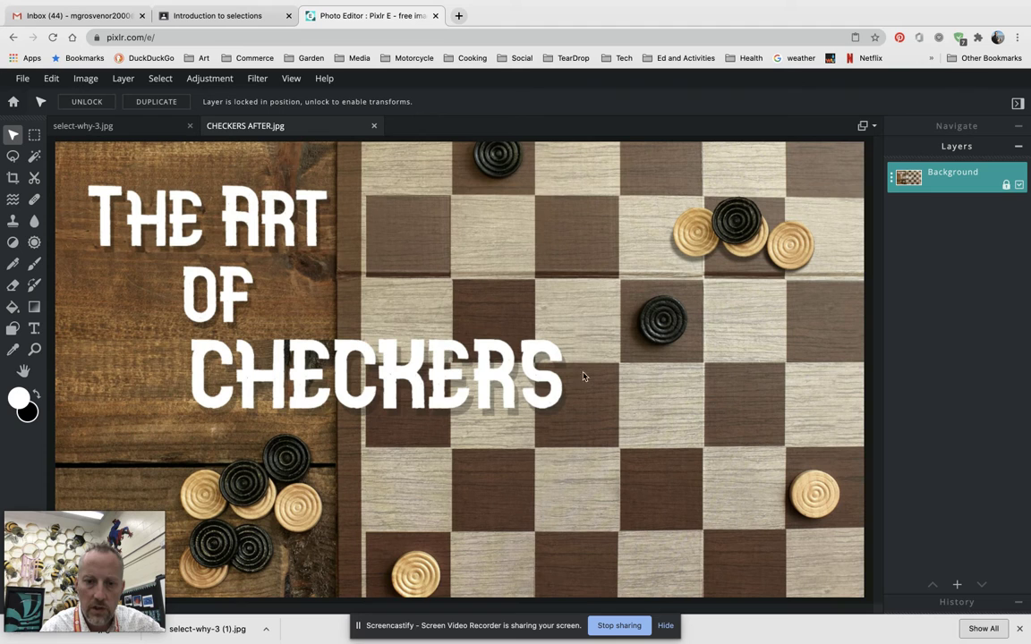
{"action": "left_click", "coordinate": [130, 117]}
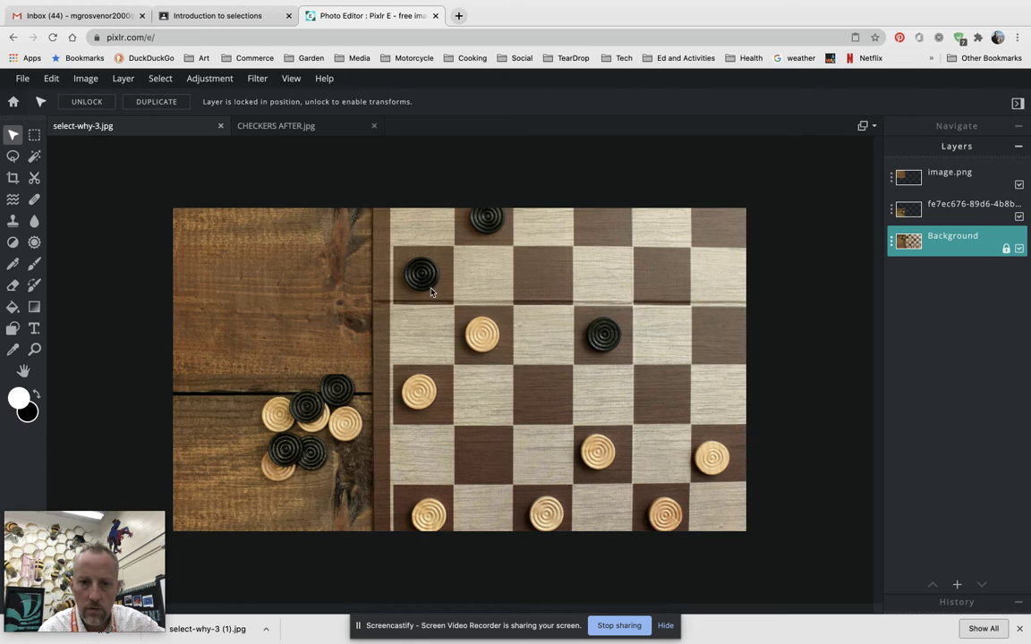
{"action": "left_click", "coordinate": [292, 130]}
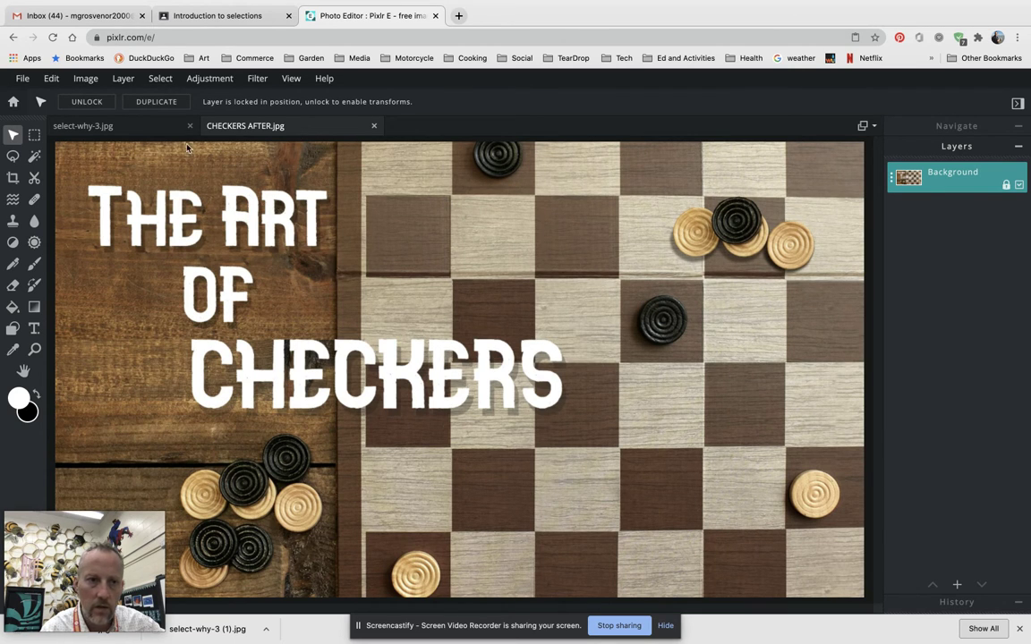
{"action": "left_click", "coordinate": [117, 126]}
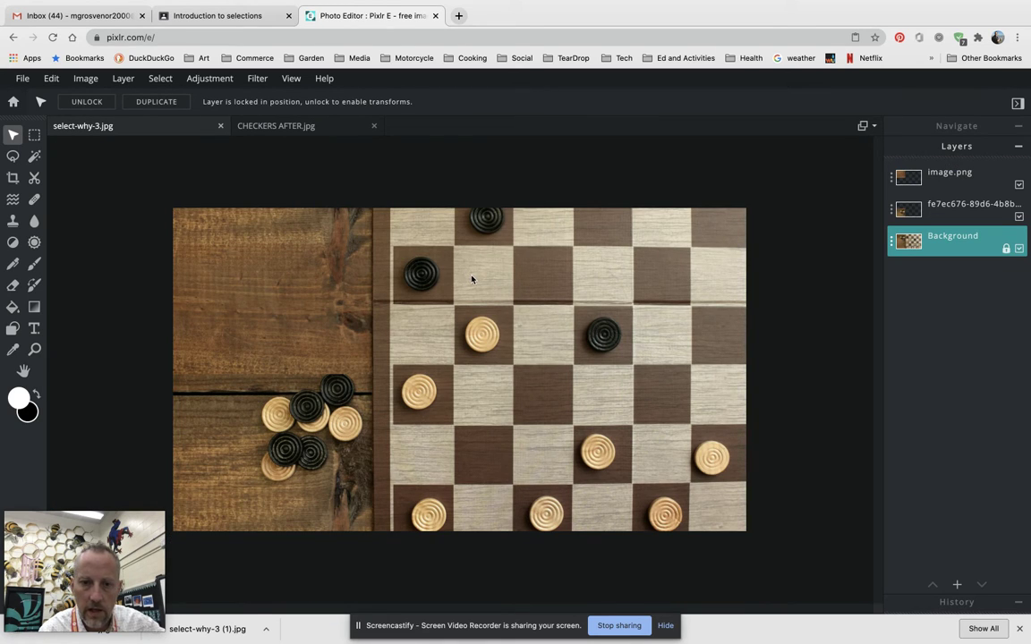
Nudge the bare-wood image.png layer up about 6 px, then reactivate the Background layer
{"action": "scroll", "coordinate": [471, 279], "scroll_direction": "up", "scroll_amount": 6}
{"action": "scroll", "coordinate": [472, 280], "scroll_direction": "down", "scroll_amount": 4}
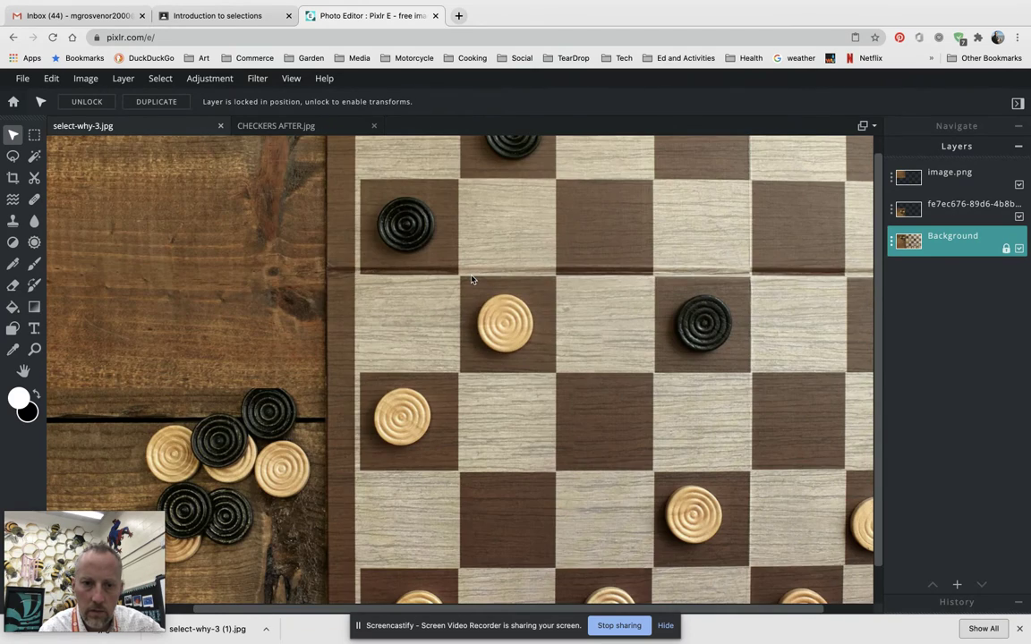
{"action": "left_click", "coordinate": [269, 345]}
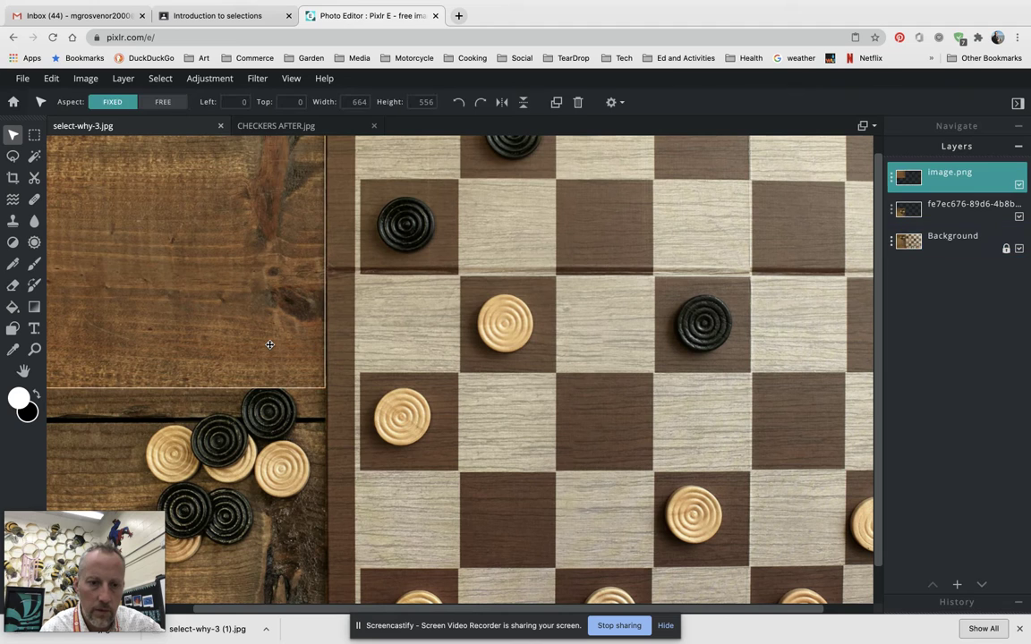
{"action": "key", "text": "Up"}
{"action": "key", "text": "Up"}
{"action": "key", "text": "Up"}
{"action": "key", "text": "Up"}
{"action": "key", "text": "Up"}
{"action": "key", "text": "Up"}
{"action": "key", "text": "Up"}
{"action": "key", "text": "Up"}
{"action": "key", "text": "Up"}
{"action": "key", "text": "Up"}
{"action": "key", "text": "Up"}
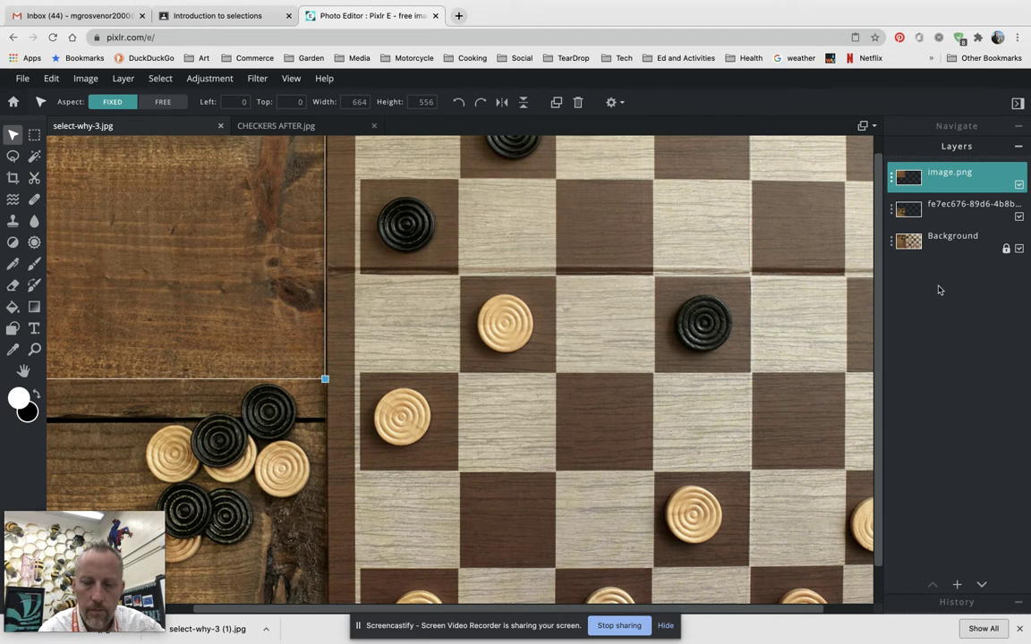
{"action": "left_click", "coordinate": [969, 246]}
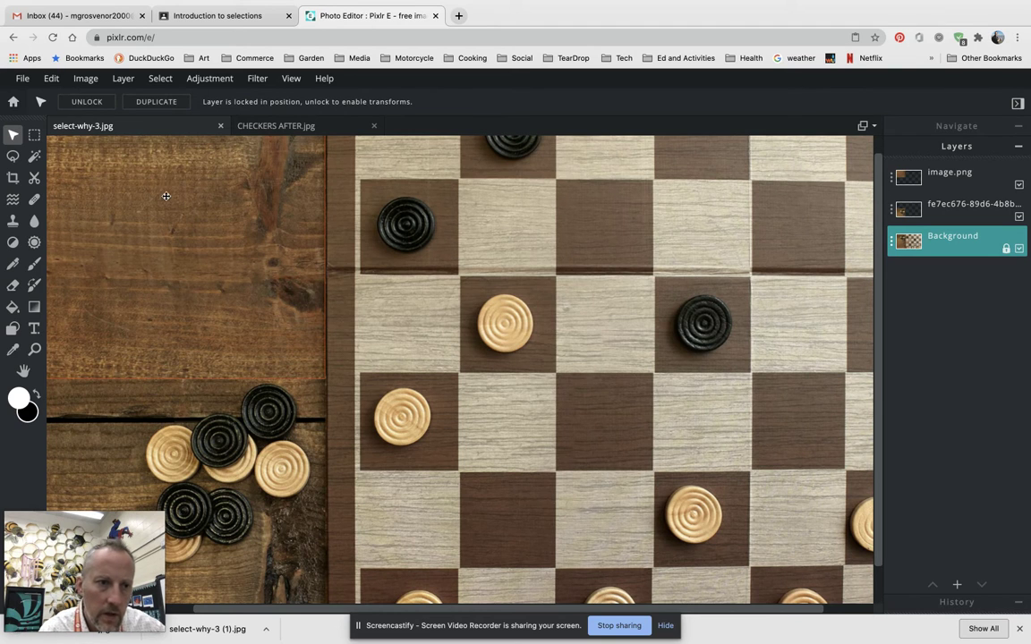
Marquee an empty dark board square (about 198 × 185) and paste it onto a new layer
{"action": "left_click", "coordinate": [34, 135]}
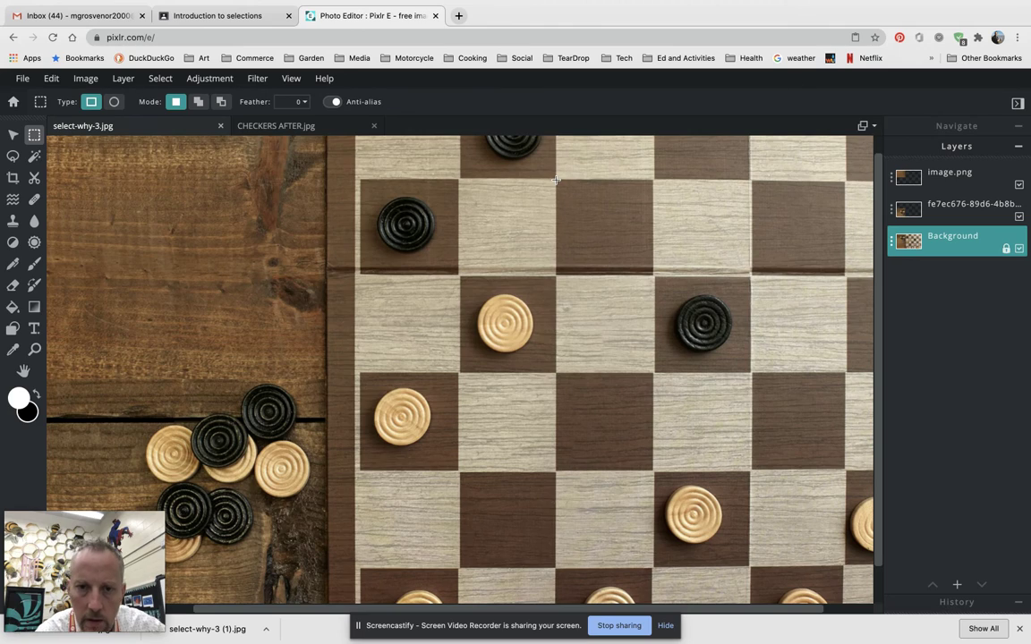
{"action": "scroll", "coordinate": [555, 179], "scroll_direction": "up", "scroll_amount": 5}
{"action": "scroll", "coordinate": [556, 179], "scroll_direction": "down", "scroll_amount": 4}
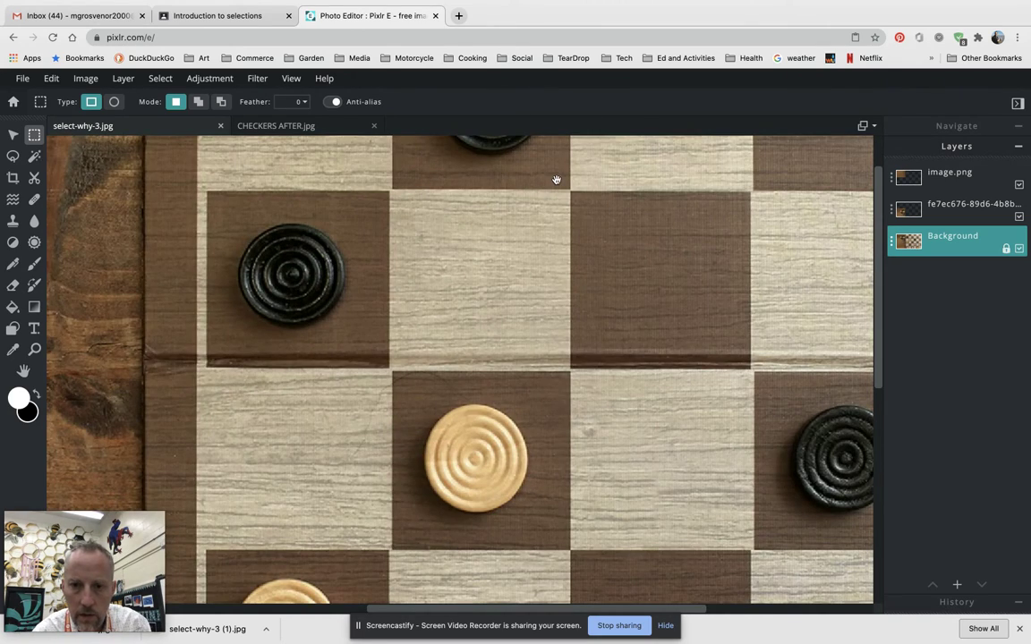
{"action": "scroll", "coordinate": [558, 221], "scroll_direction": "right", "scroll_amount": 3}
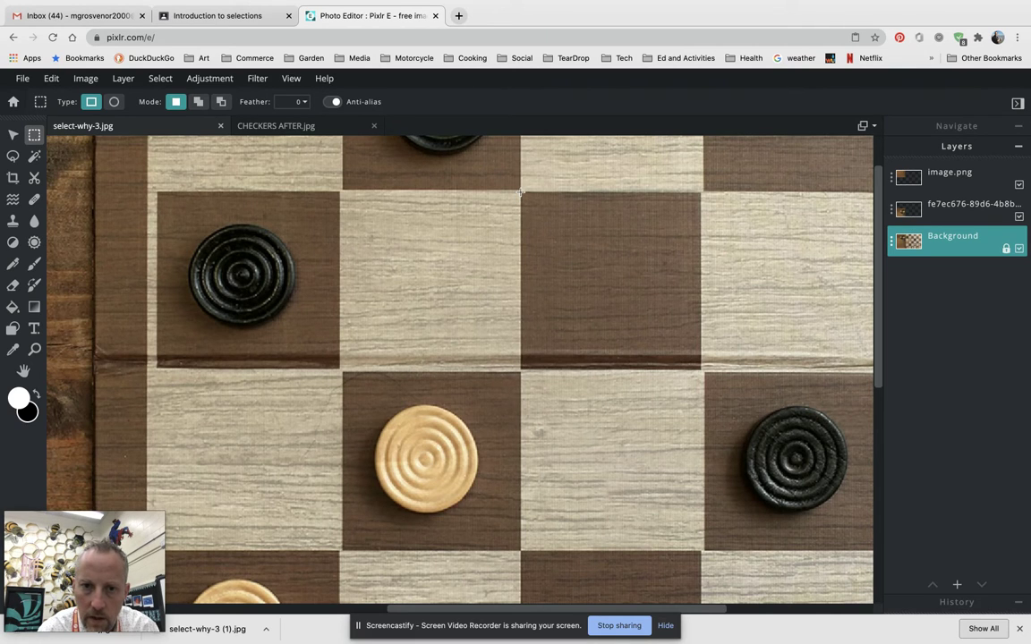
{"action": "left_click_drag", "start_coordinate": [520, 191], "coordinate": [700, 362]}
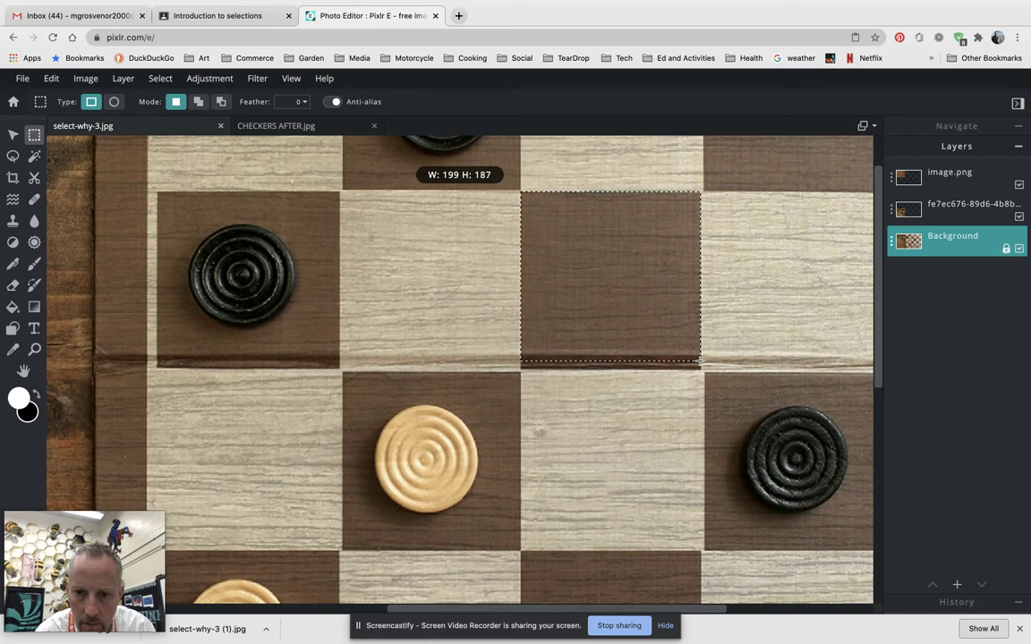
{"action": "left_click_drag", "start_coordinate": [700, 362], "coordinate": [699, 358]}
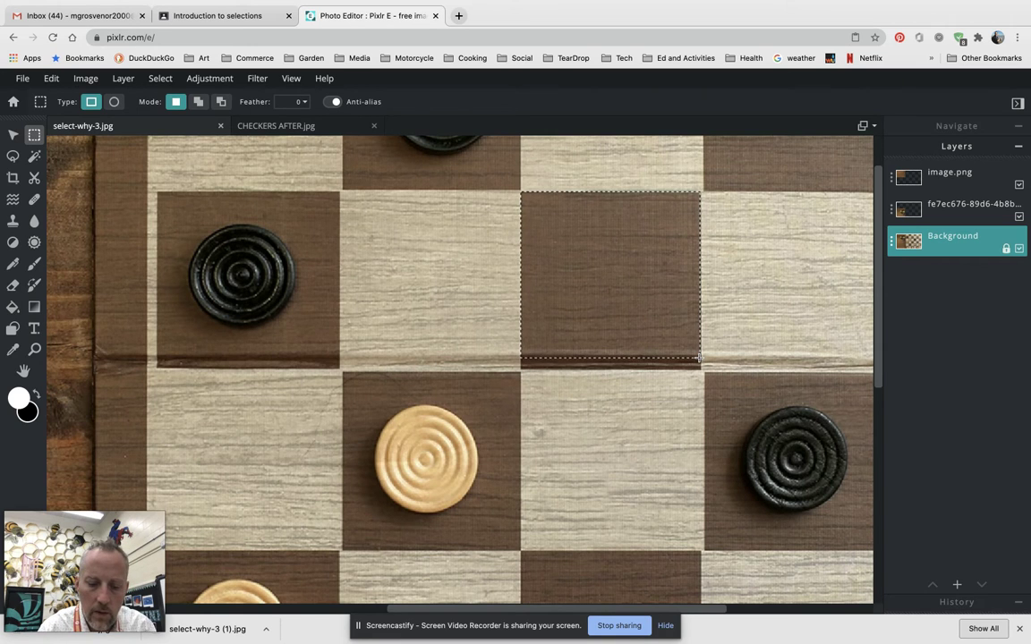
{"action": "key", "text": "ctrl+v"}
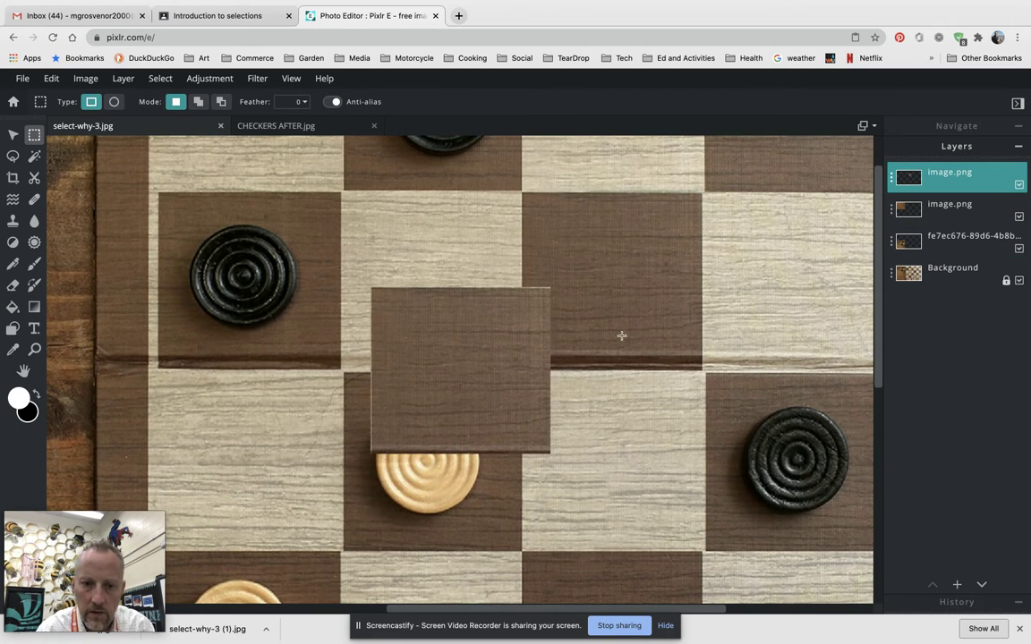
Move the pasted square onto the upper-left dark square and reselect the Background layer
{"action": "left_click", "coordinate": [13, 134]}
{"action": "left_click_drag", "start_coordinate": [440, 360], "coordinate": [234, 267]}
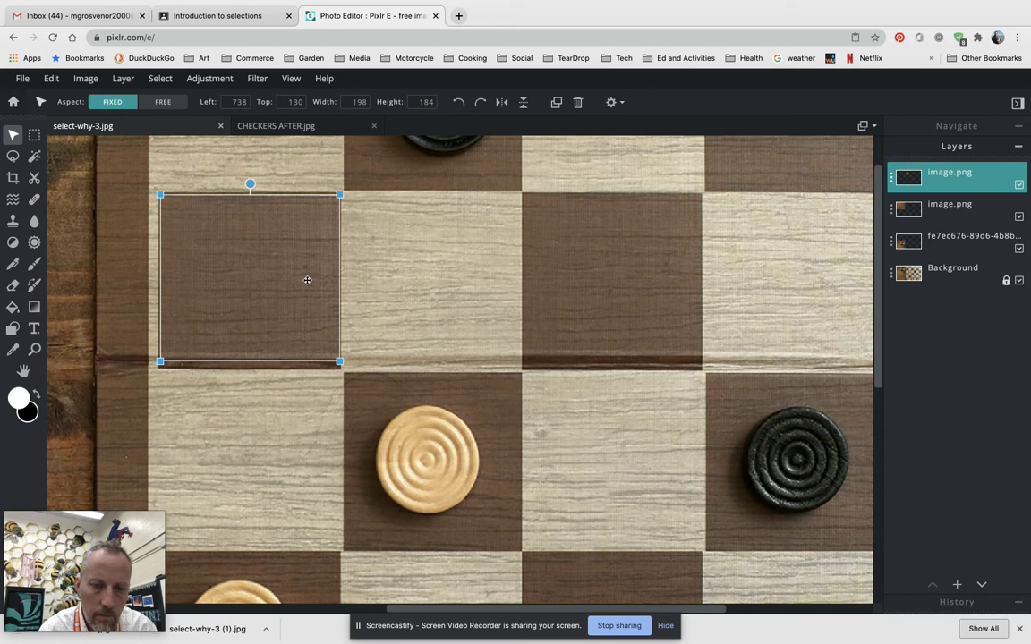
{"action": "left_click", "coordinate": [410, 297]}
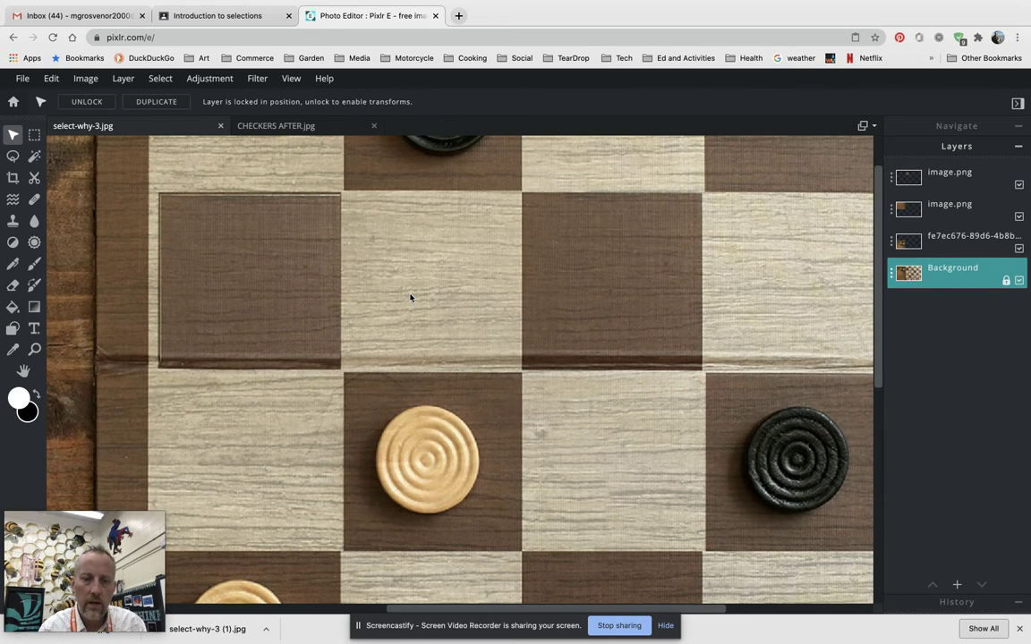
Look across the checkerboard, then bring up the finished CHECKERS AFTER.jpg reference
{"action": "scroll", "coordinate": [410, 297], "scroll_direction": "down", "scroll_amount": 5}
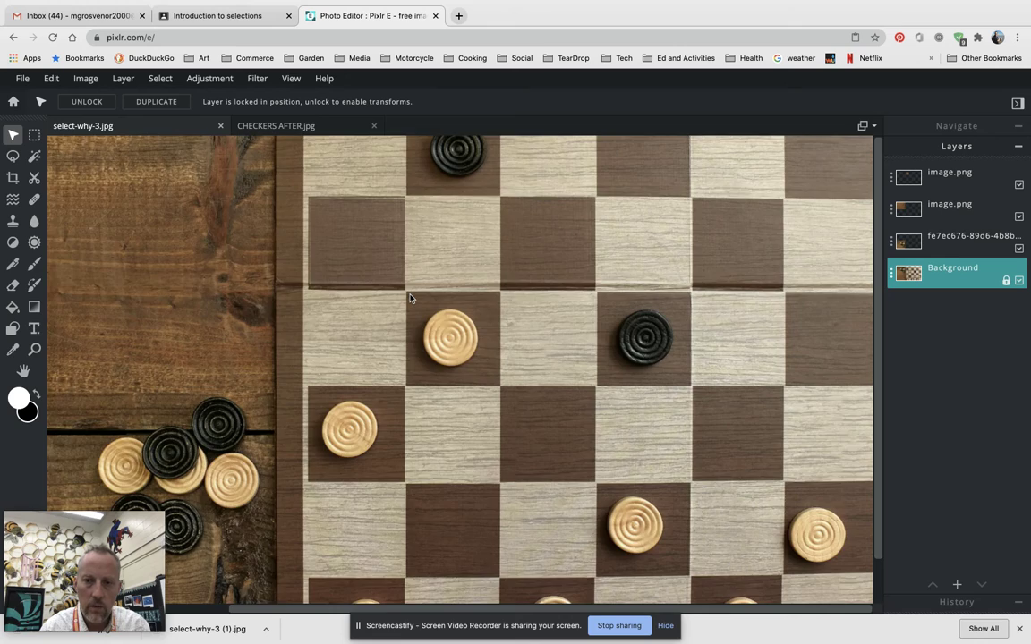
{"action": "scroll", "coordinate": [410, 297], "scroll_direction": "down", "scroll_amount": 5}
{"action": "scroll", "coordinate": [409, 298], "scroll_direction": "up", "scroll_amount": 10}
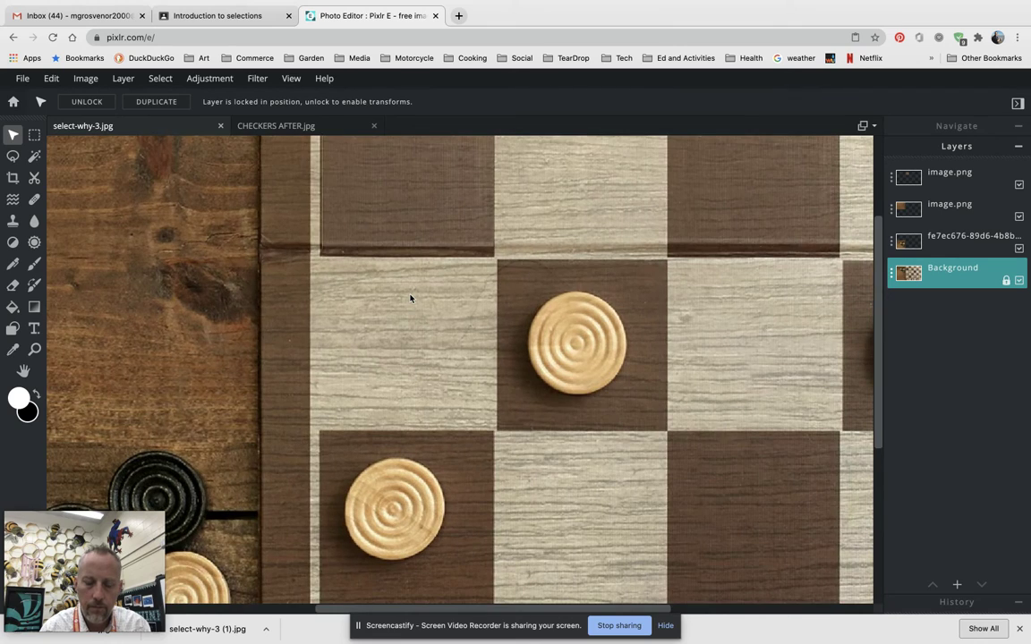
{"action": "left_click_drag", "start_coordinate": [410, 294], "coordinate": [285, 262]}
{"action": "scroll", "coordinate": [360, 293], "scroll_direction": "down", "scroll_amount": 2}
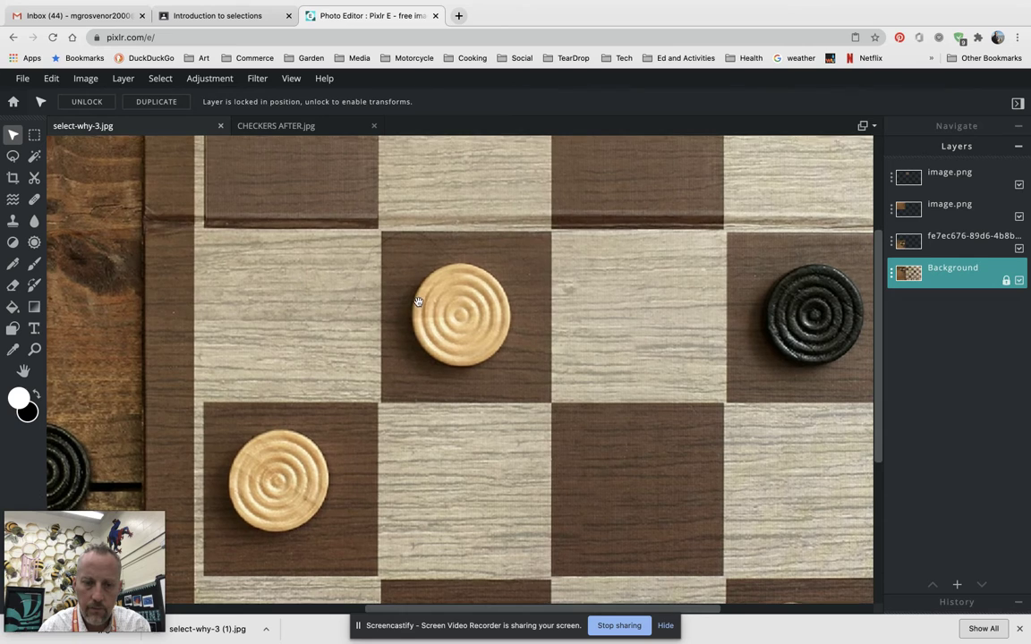
{"action": "scroll", "coordinate": [430, 265], "scroll_direction": "down", "scroll_amount": 1}
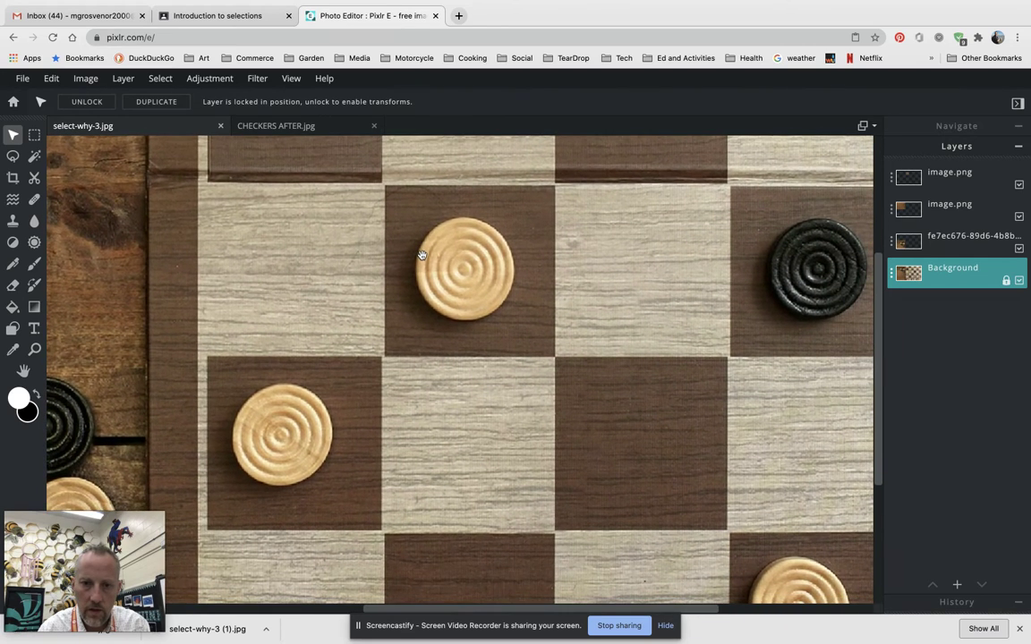
{"action": "scroll", "coordinate": [468, 280], "scroll_direction": "down", "scroll_amount": 3}
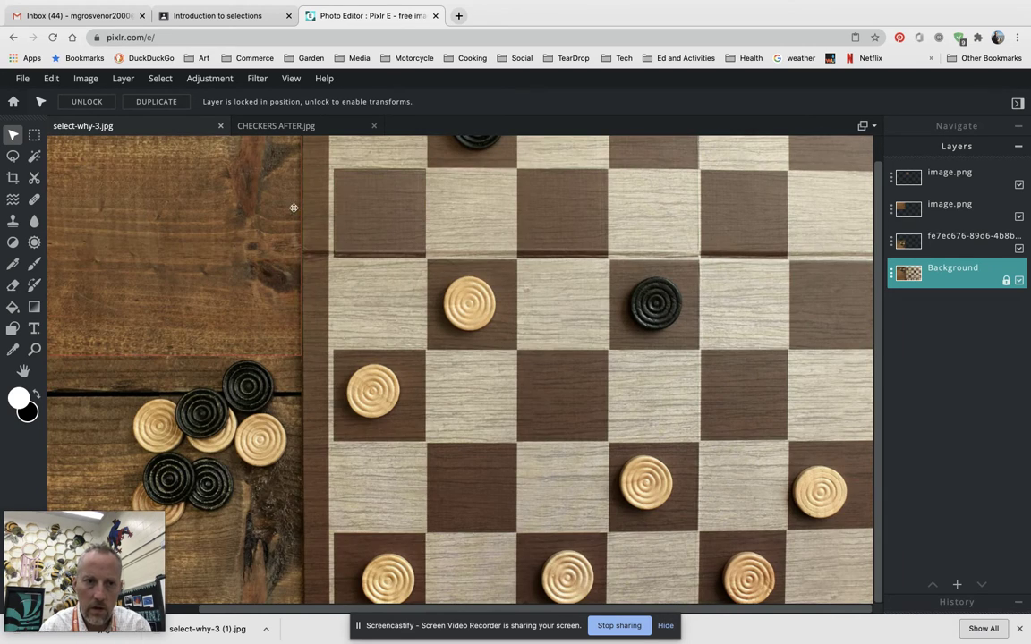
{"action": "left_click", "coordinate": [277, 128]}
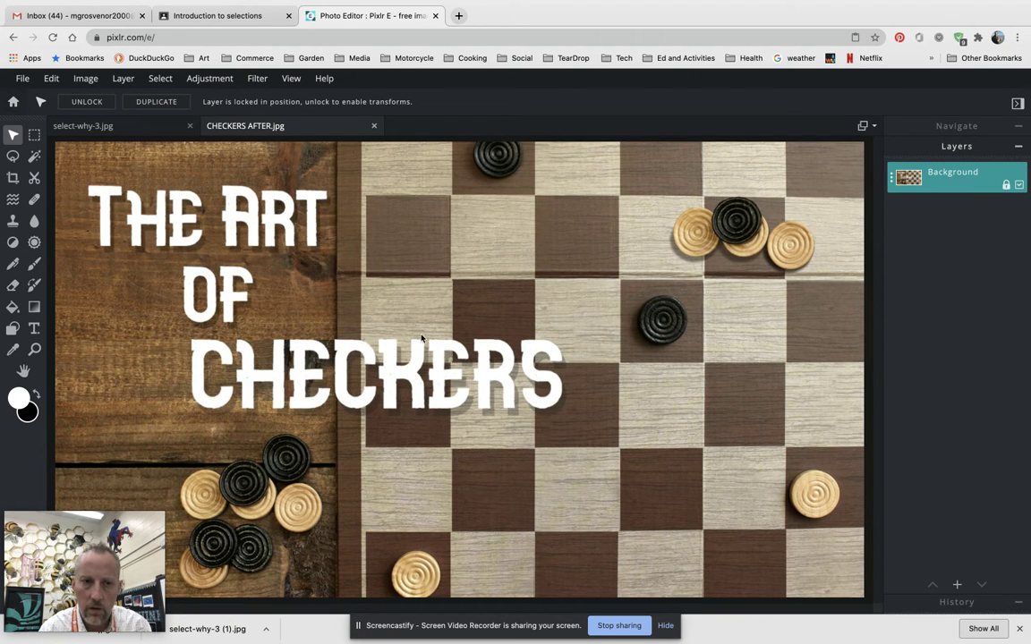
Return to select-why-3.jpg, pan the zoomed board, and pick the rectangular Marquee tool
{"action": "left_click", "coordinate": [133, 133]}
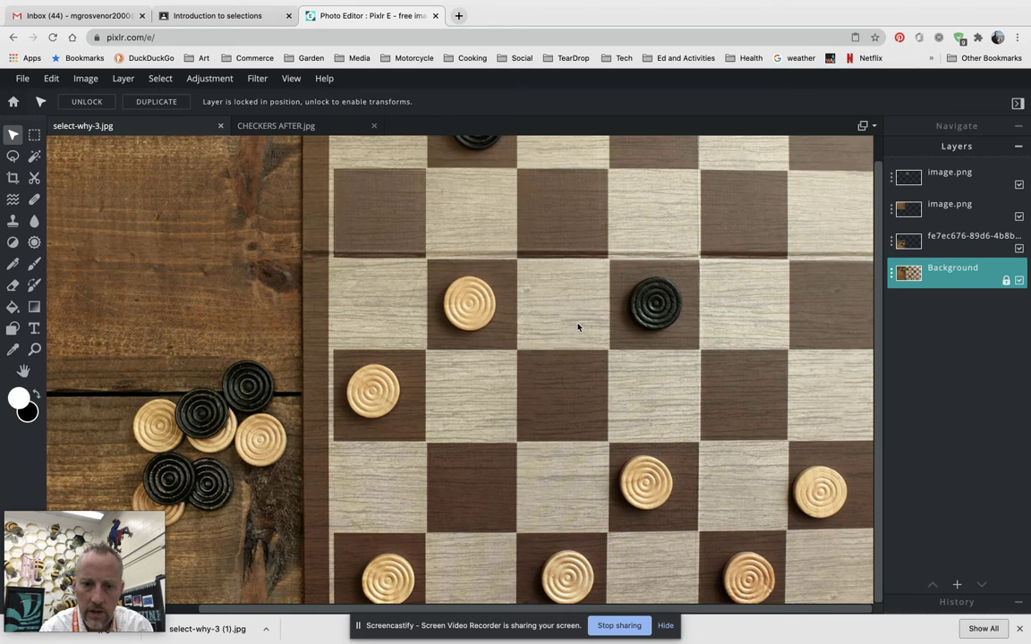
{"action": "scroll", "coordinate": [578, 328], "scroll_direction": "up", "scroll_amount": 2}
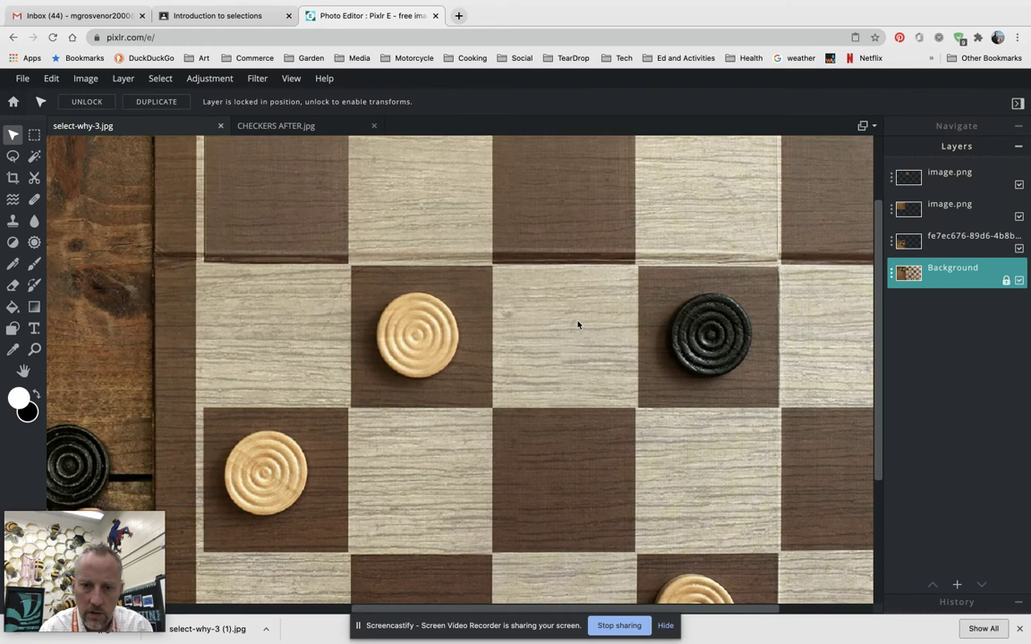
{"action": "scroll", "coordinate": [578, 321], "scroll_direction": "up", "scroll_amount": 3}
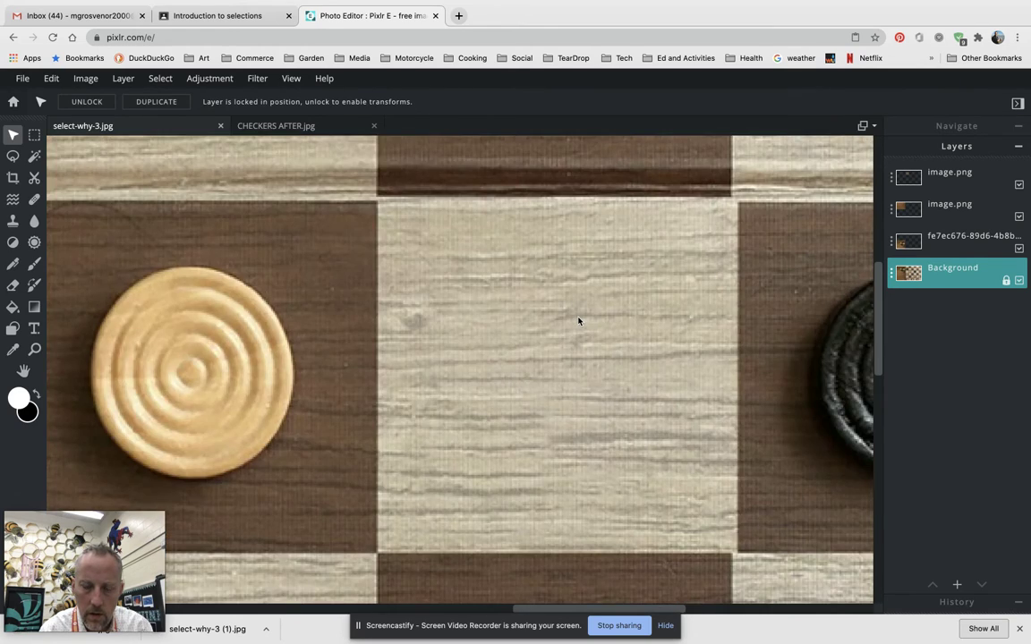
{"action": "scroll", "coordinate": [578, 322], "scroll_direction": "down", "scroll_amount": 2}
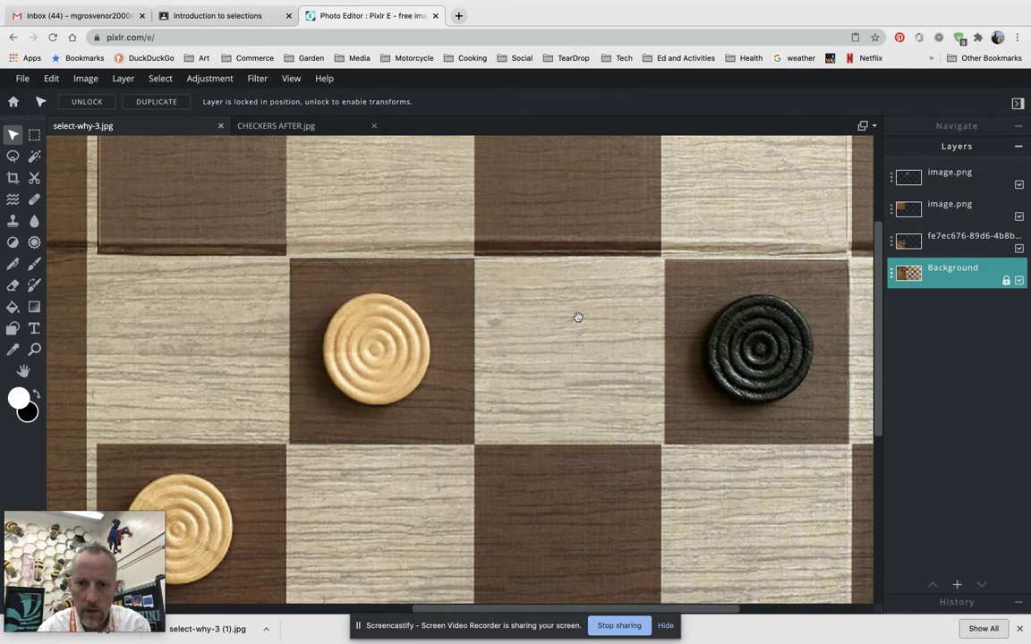
{"action": "left_click_drag", "start_coordinate": [578, 317], "coordinate": [574, 183]}
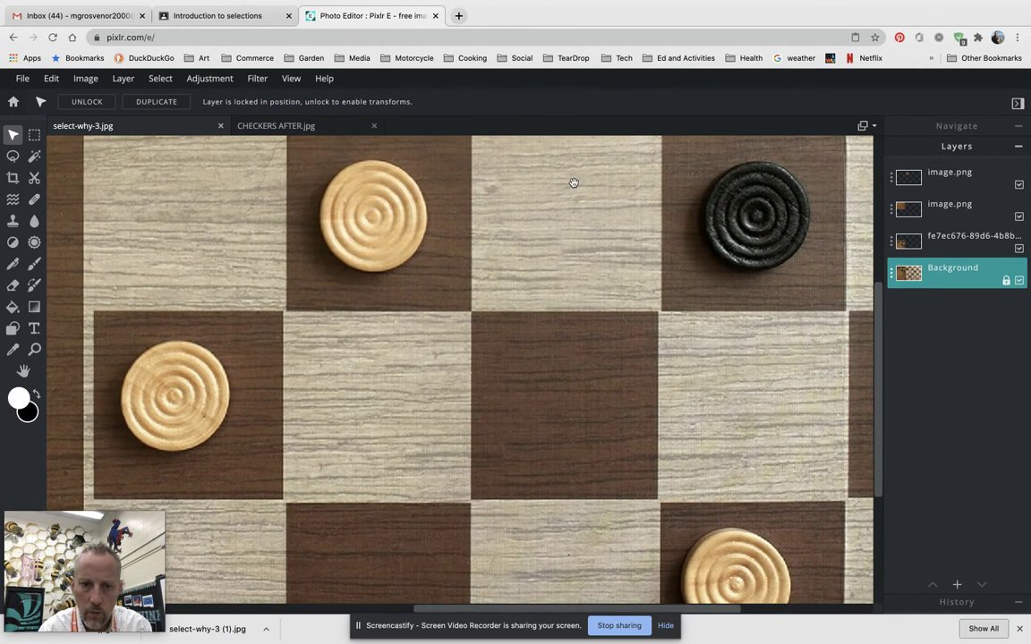
{"action": "left_click", "coordinate": [32, 134]}
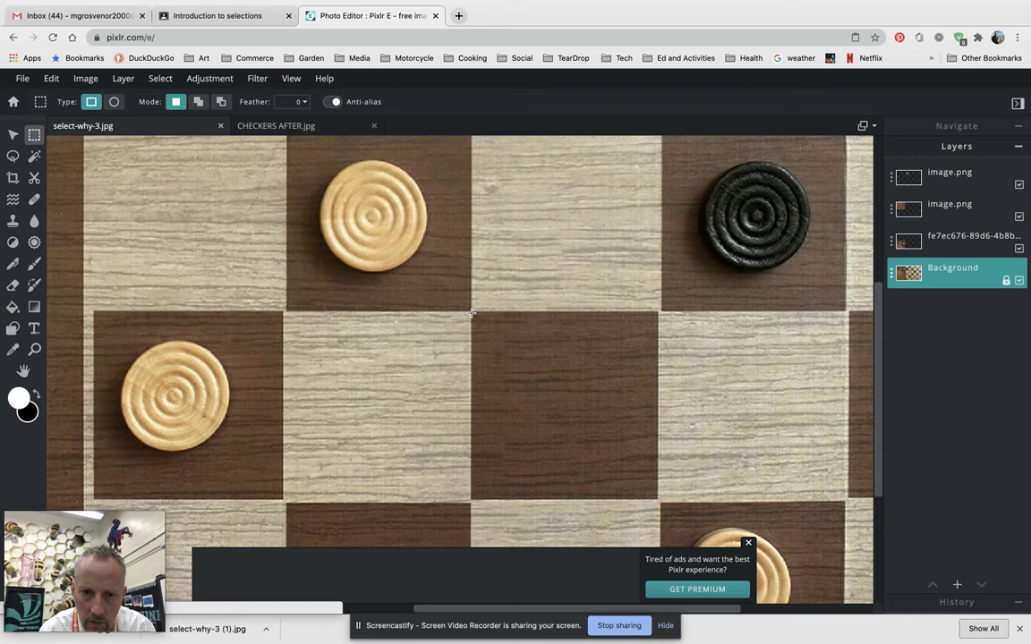
Copy an empty dark square and paste it over the left light checker, then deselect
{"action": "left_click_drag", "start_coordinate": [472, 312], "coordinate": [656, 497]}
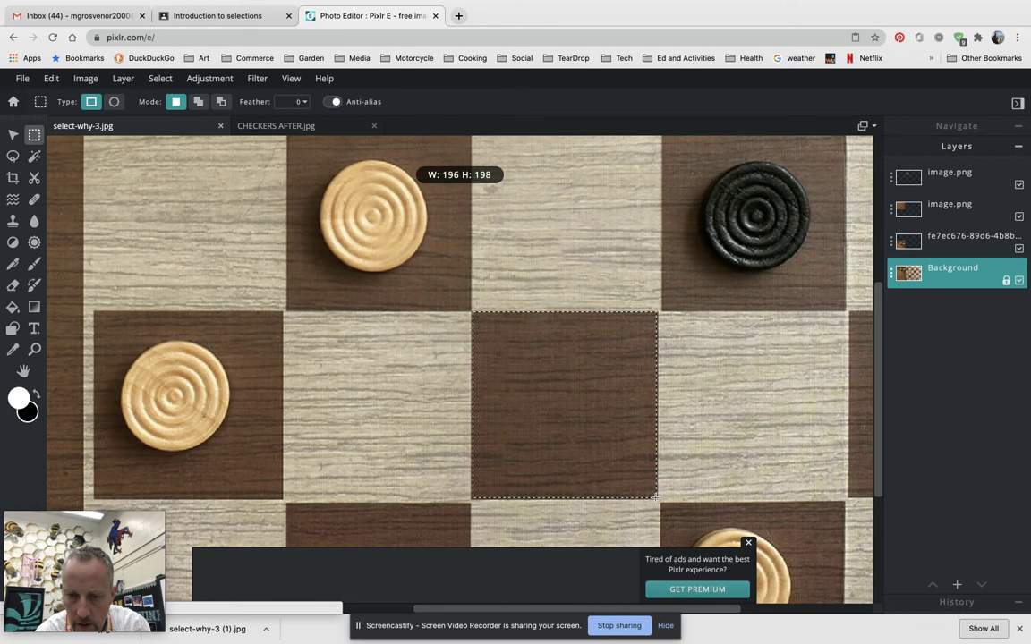
{"action": "left_click_drag", "start_coordinate": [656, 496], "coordinate": [656, 497]}
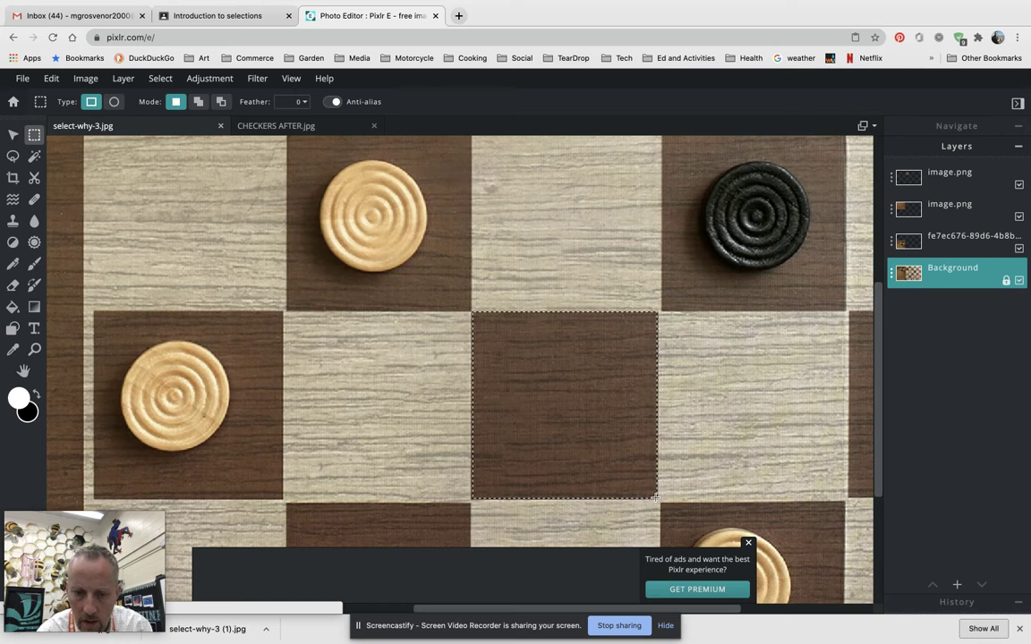
{"action": "key", "text": "super+c"}
{"action": "key", "text": "super+v"}
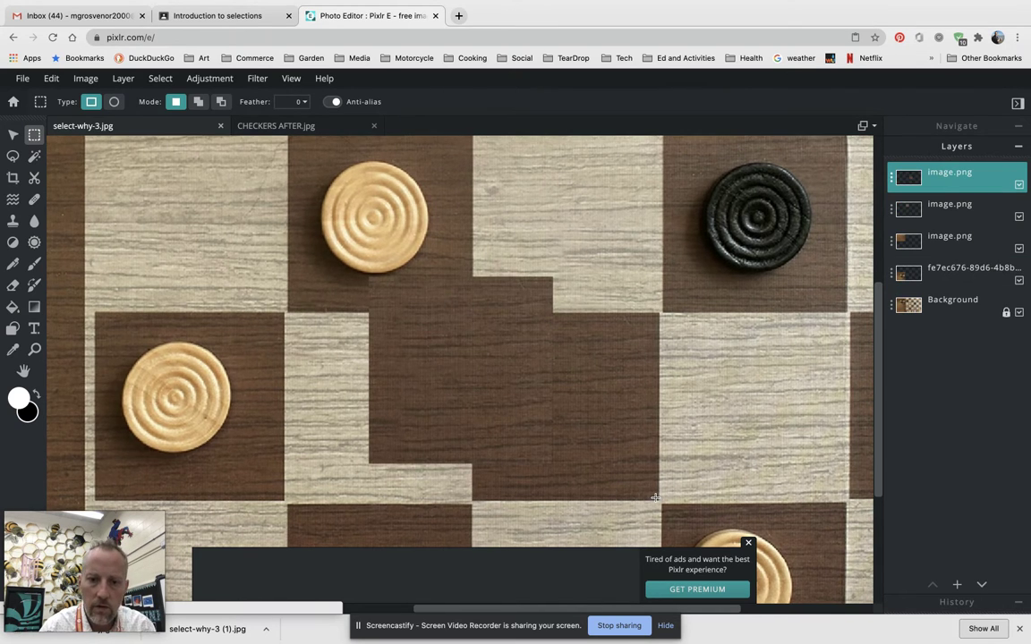
{"action": "key", "text": "v"}
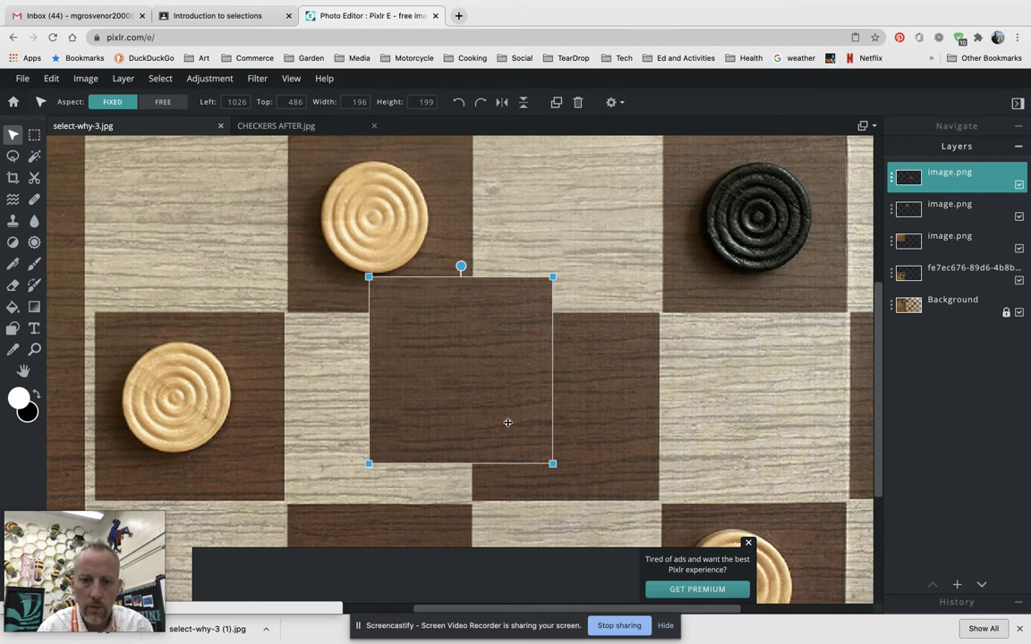
{"action": "left_click_drag", "start_coordinate": [504, 407], "coordinate": [233, 439]}
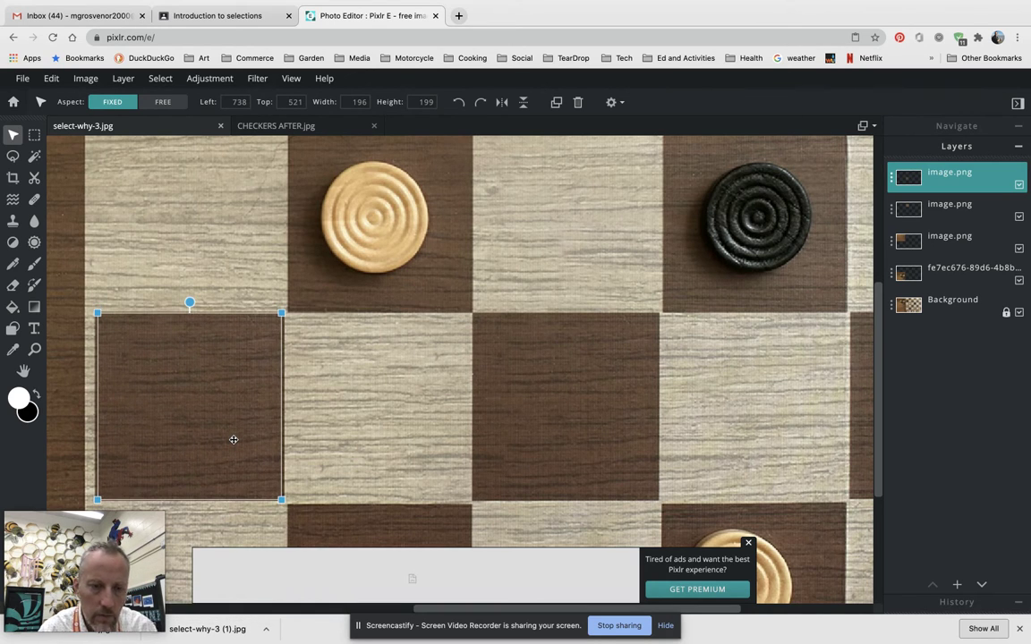
{"action": "left_click", "coordinate": [442, 292]}
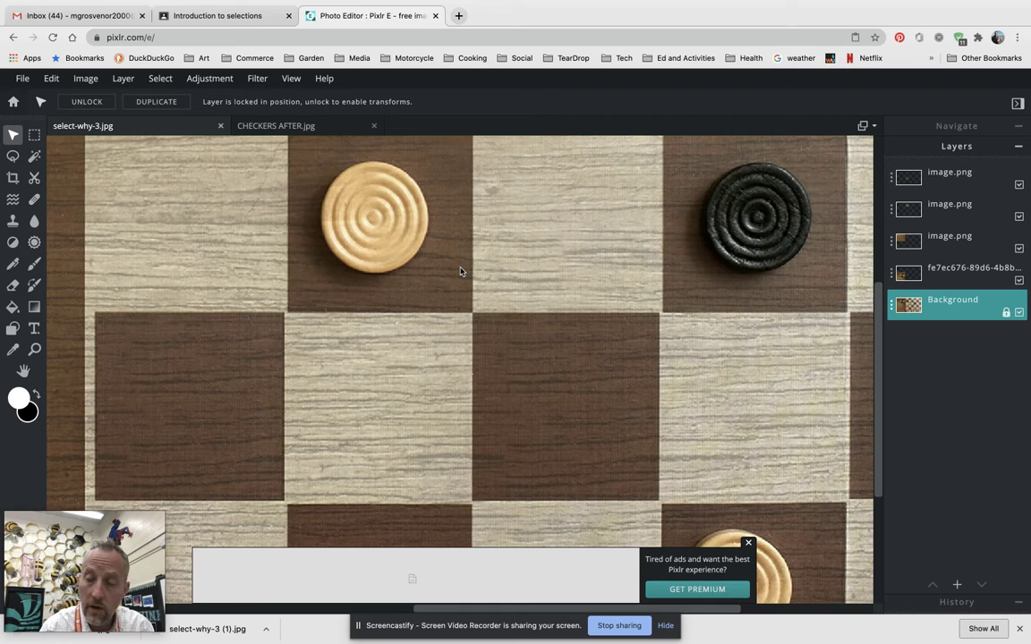
Paste another dark square and move it to left 941, top 322 over the top light checker
{"action": "key", "text": "super+v"}
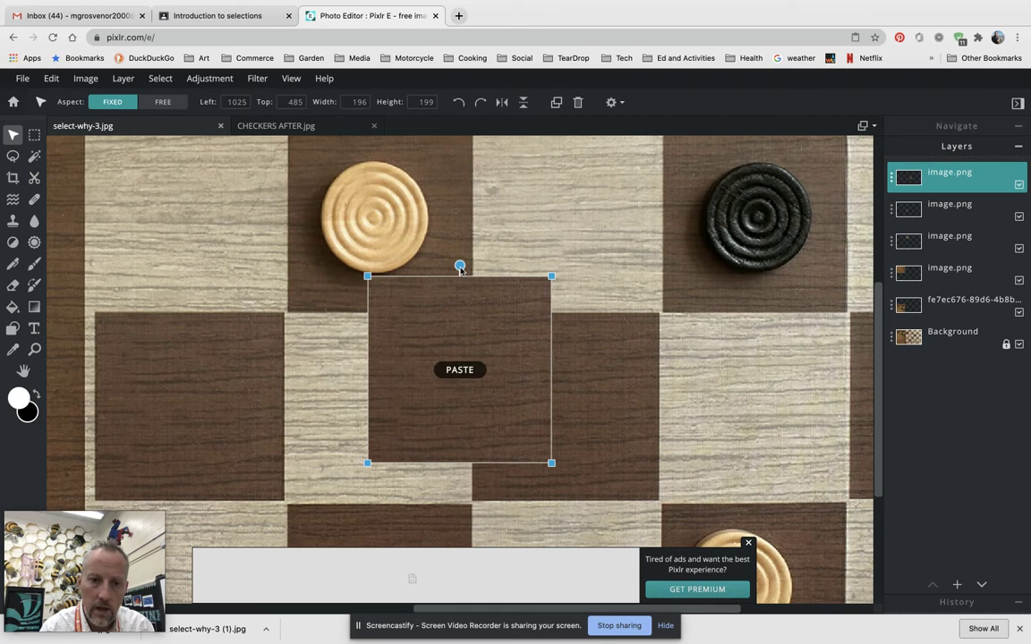
{"action": "left_click_drag", "start_coordinate": [511, 341], "coordinate": [465, 261]}
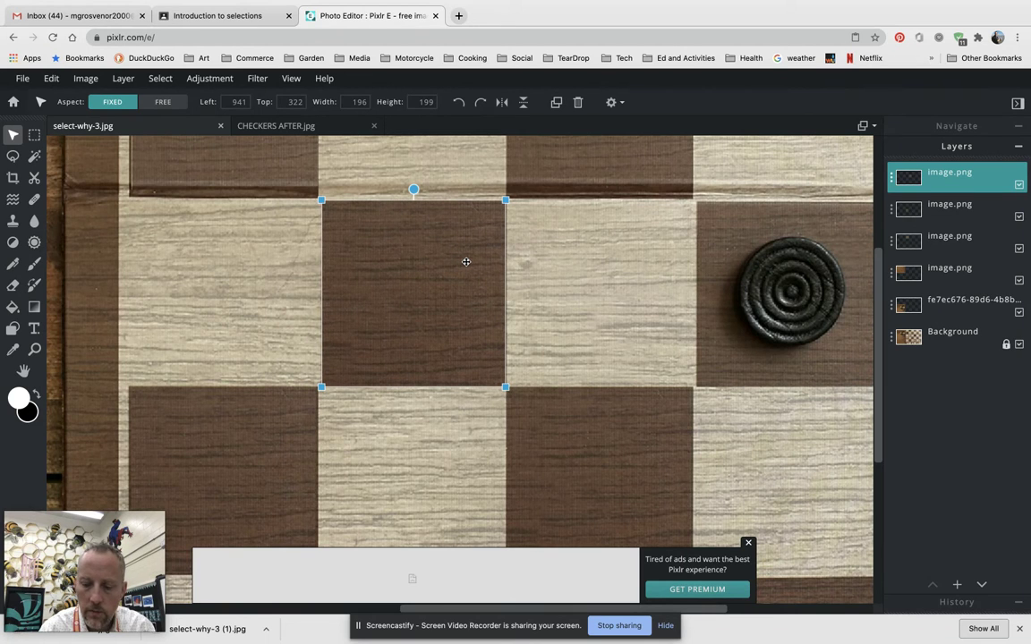
{"action": "left_click", "coordinate": [594, 312]}
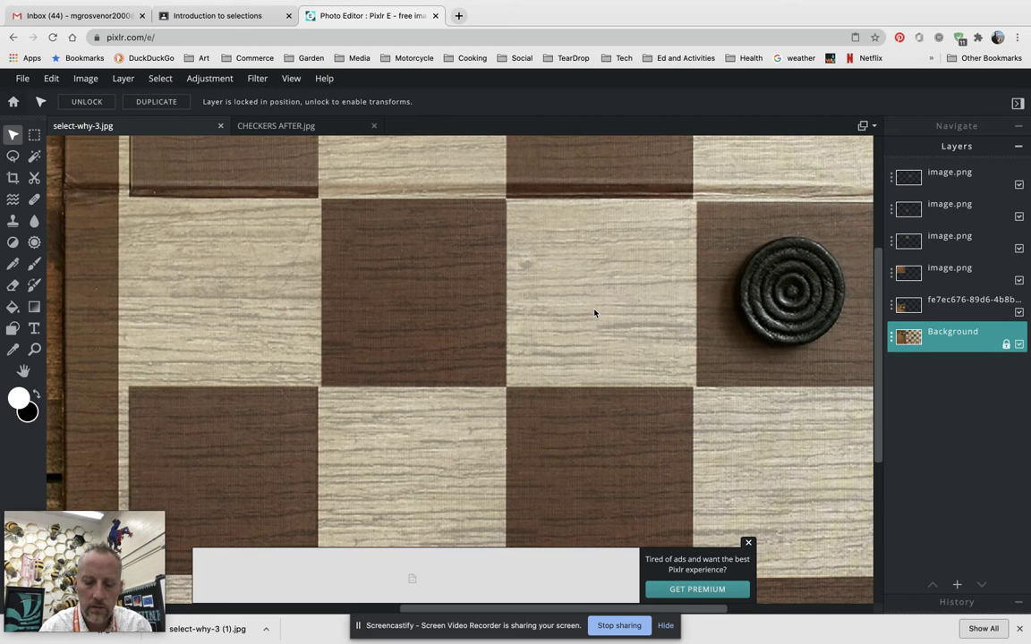
Compare with CHECKERS AFTER.jpg, then paste a third dark square over the lower light checker
{"action": "left_click_drag", "start_coordinate": [595, 312], "coordinate": [269, 301]}
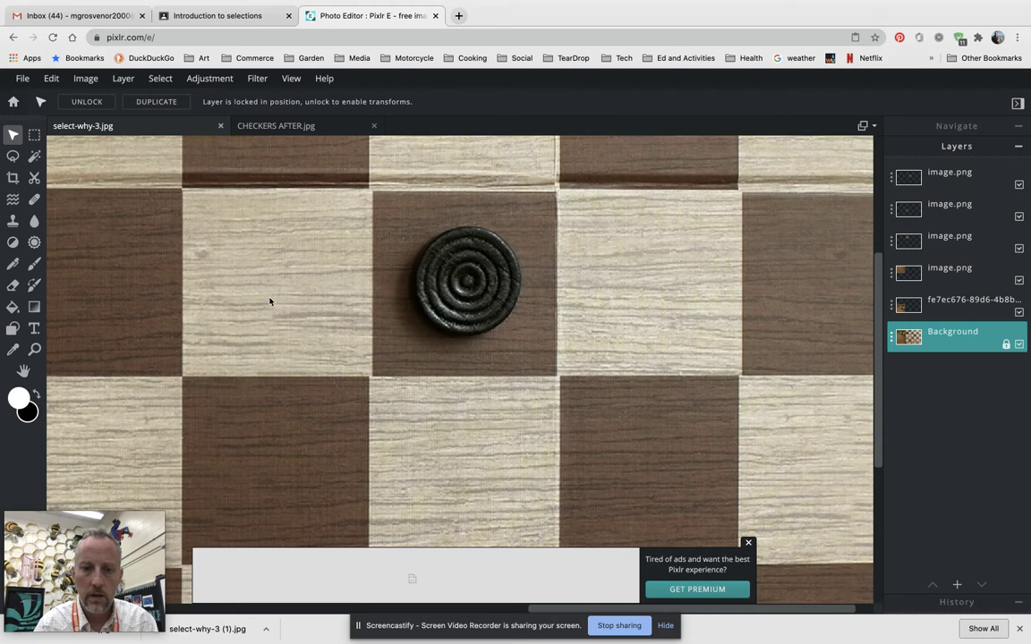
{"action": "scroll", "coordinate": [269, 301], "scroll_direction": "down", "scroll_amount": 3}
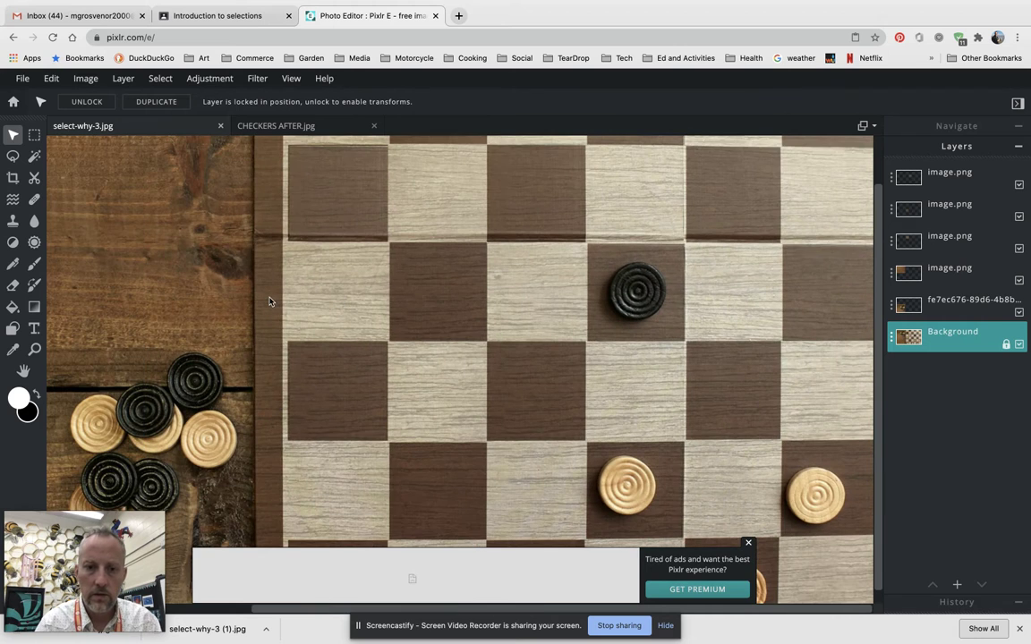
{"action": "left_click", "coordinate": [283, 130]}
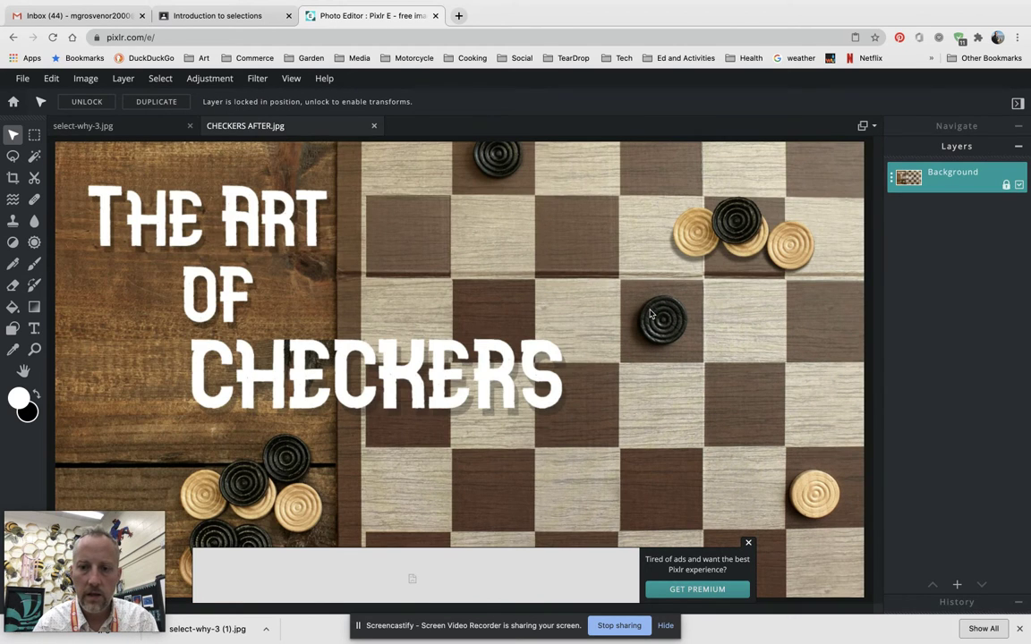
{"action": "left_click", "coordinate": [143, 129]}
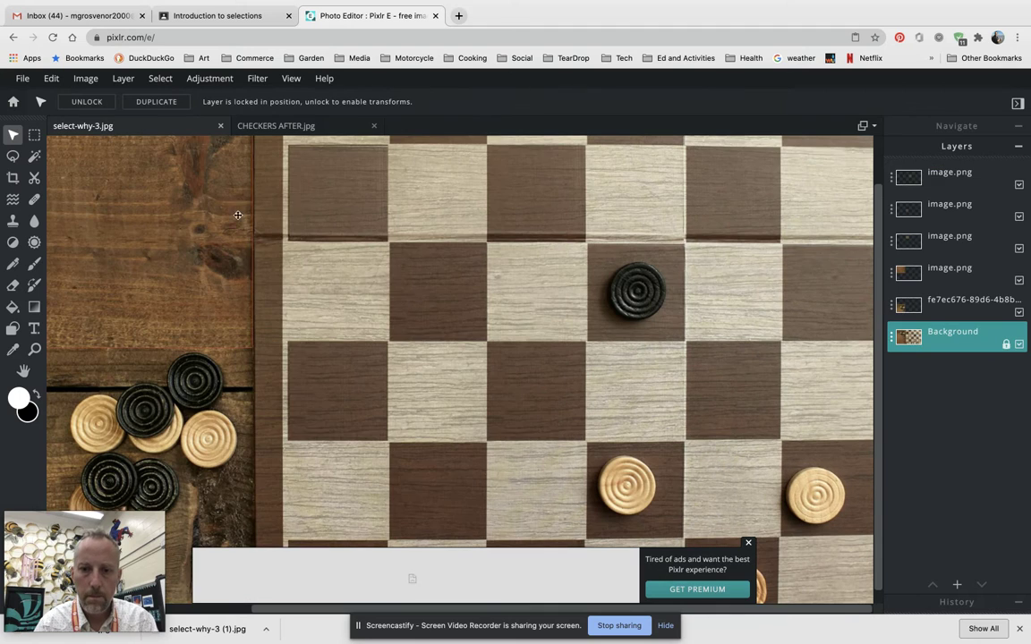
{"action": "left_click", "coordinate": [273, 126]}
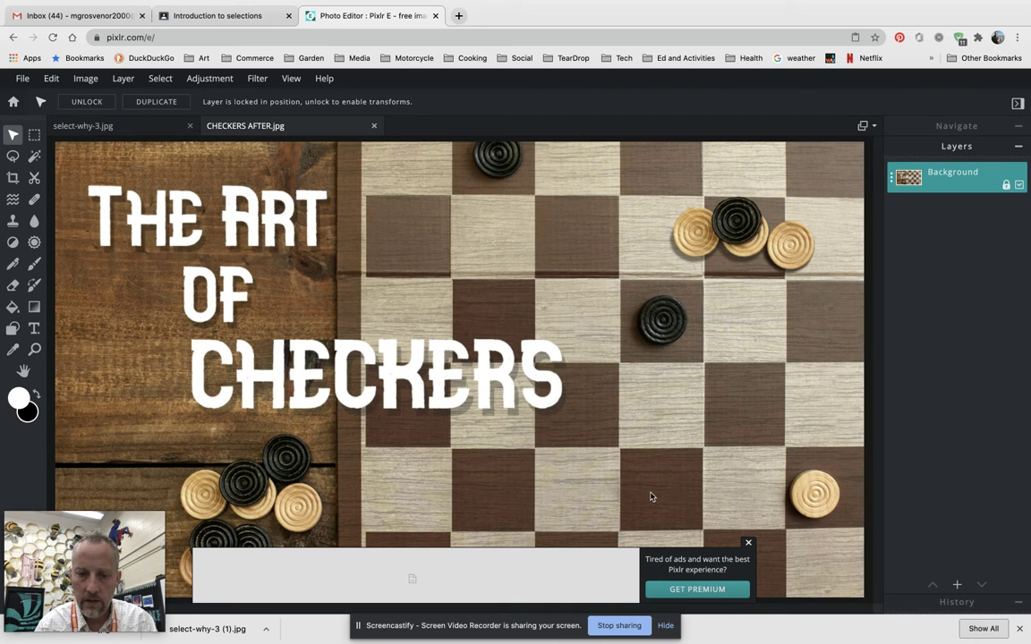
{"action": "left_click", "coordinate": [85, 125]}
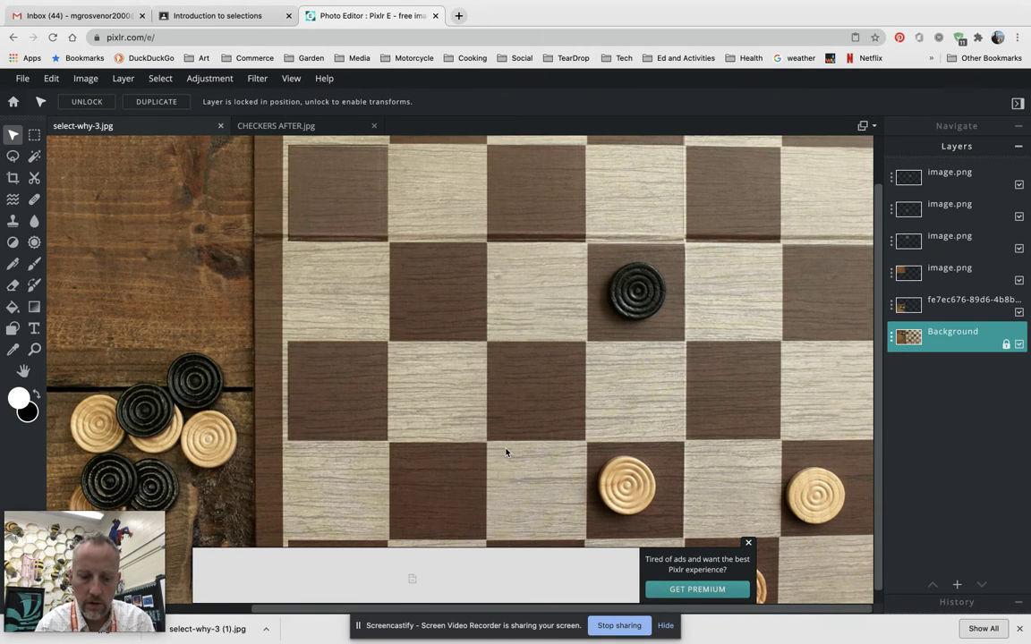
{"action": "key", "text": "super+v"}
{"action": "left_click_drag", "start_coordinate": [463, 367], "coordinate": [639, 487]}
Check the CHECKERS AFTER.jpg reference, dismiss the premium ad, and return to select-why-3.jpg
{"action": "scroll", "coordinate": [699, 472], "scroll_direction": "down", "scroll_amount": 3}
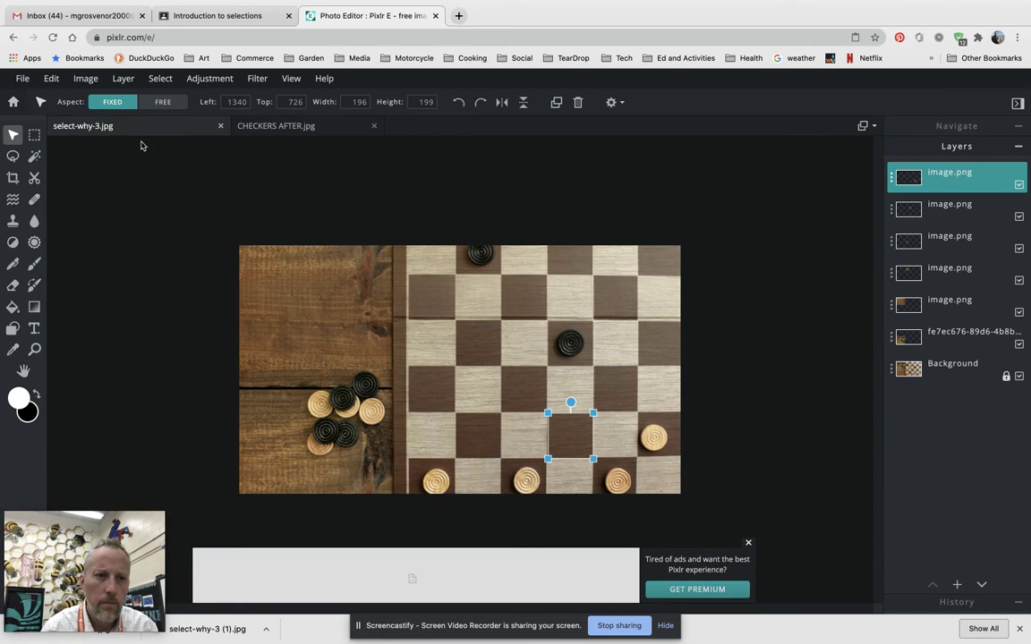
{"action": "left_click", "coordinate": [277, 127]}
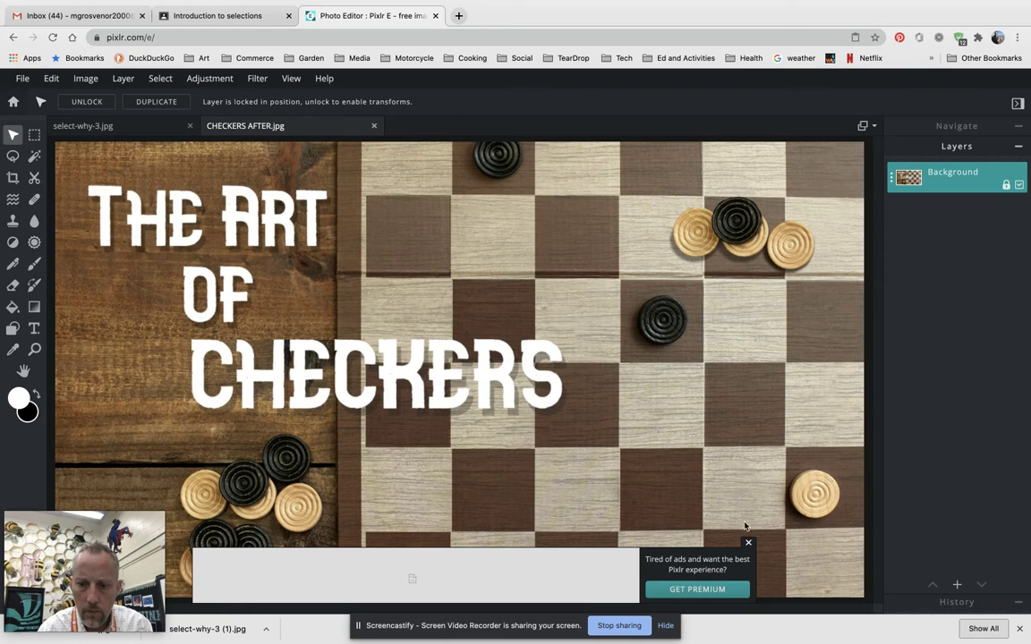
{"action": "left_click", "coordinate": [749, 543]}
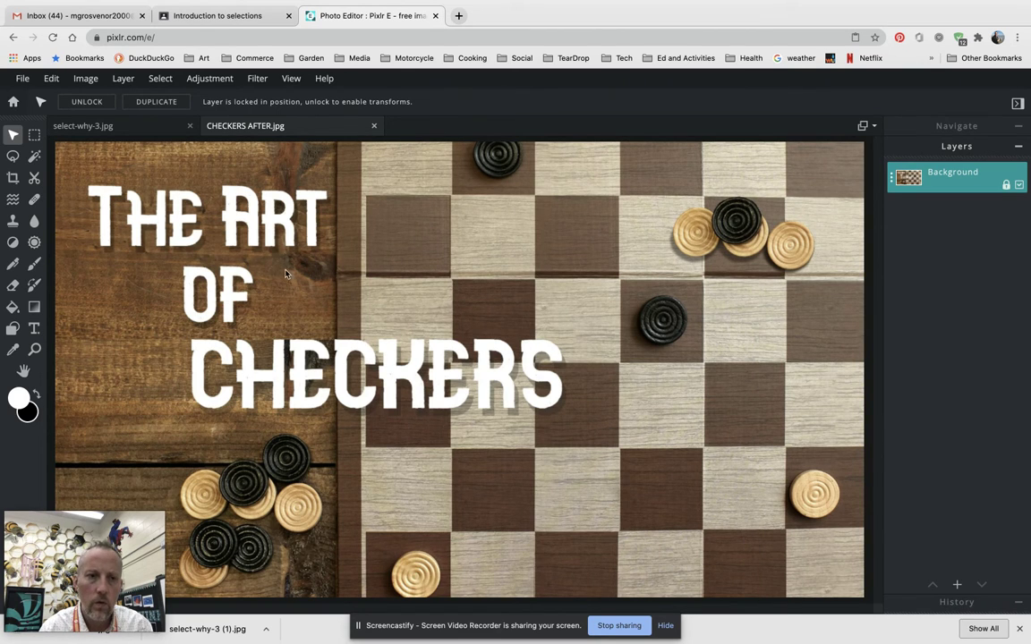
{"action": "left_click", "coordinate": [140, 125]}
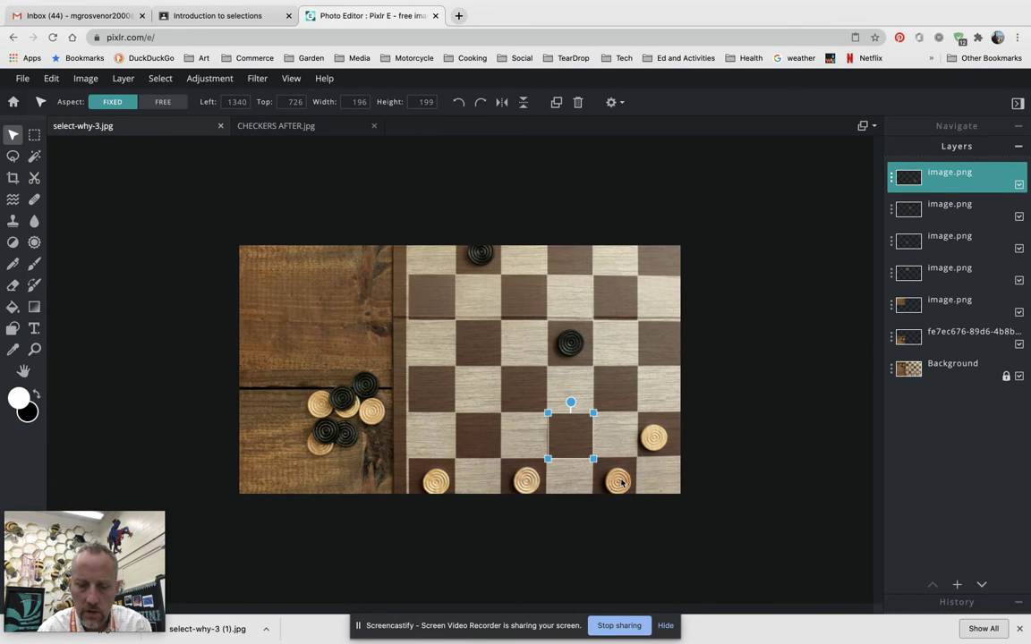
{"action": "scroll", "coordinate": [550, 461], "scroll_direction": "up", "scroll_amount": 5}
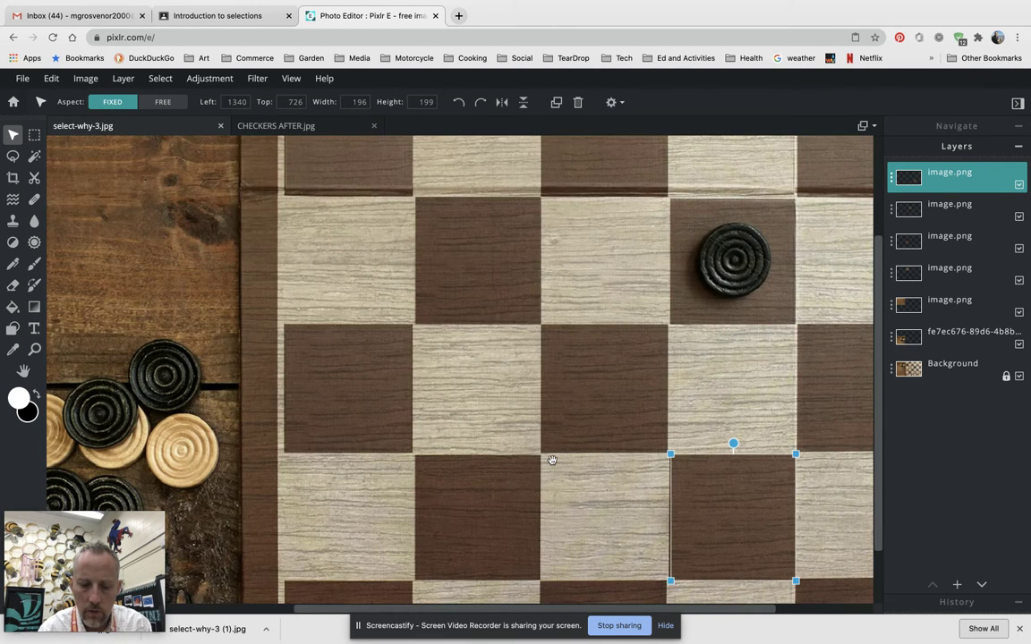
{"action": "scroll", "coordinate": [552, 460], "scroll_direction": "down", "scroll_amount": 2}
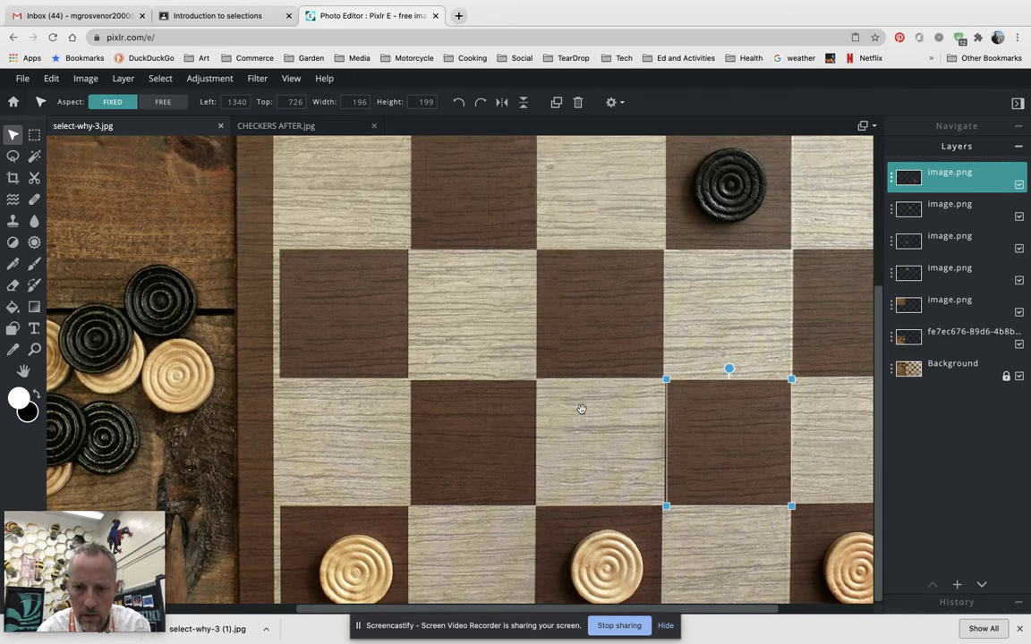
{"action": "scroll", "coordinate": [580, 410], "scroll_direction": "right", "scroll_amount": 3}
{"action": "scroll", "coordinate": [579, 440], "scroll_direction": "right", "scroll_amount": 3}
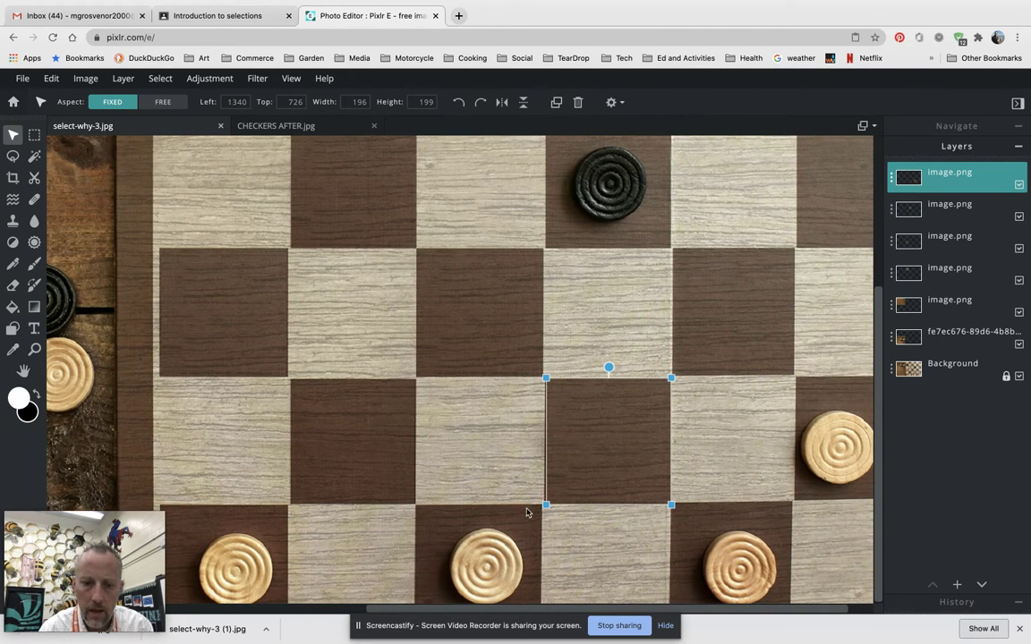
Paste two more copies of the board square over checkers near the bottom row
{"action": "key", "text": "ctrl+v"}
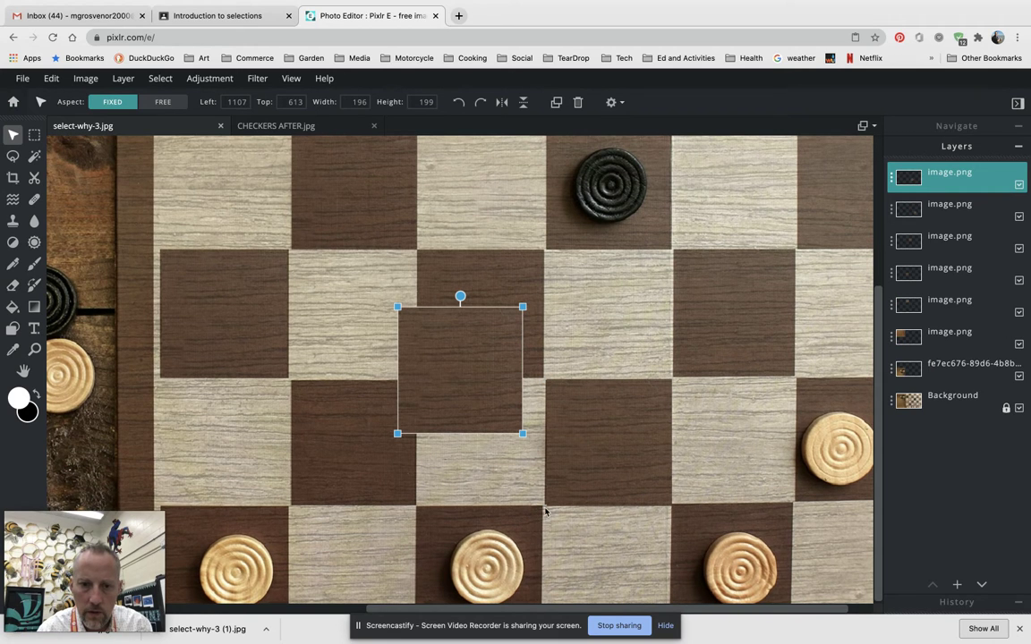
{"action": "left_click_drag", "start_coordinate": [476, 394], "coordinate": [491, 574]}
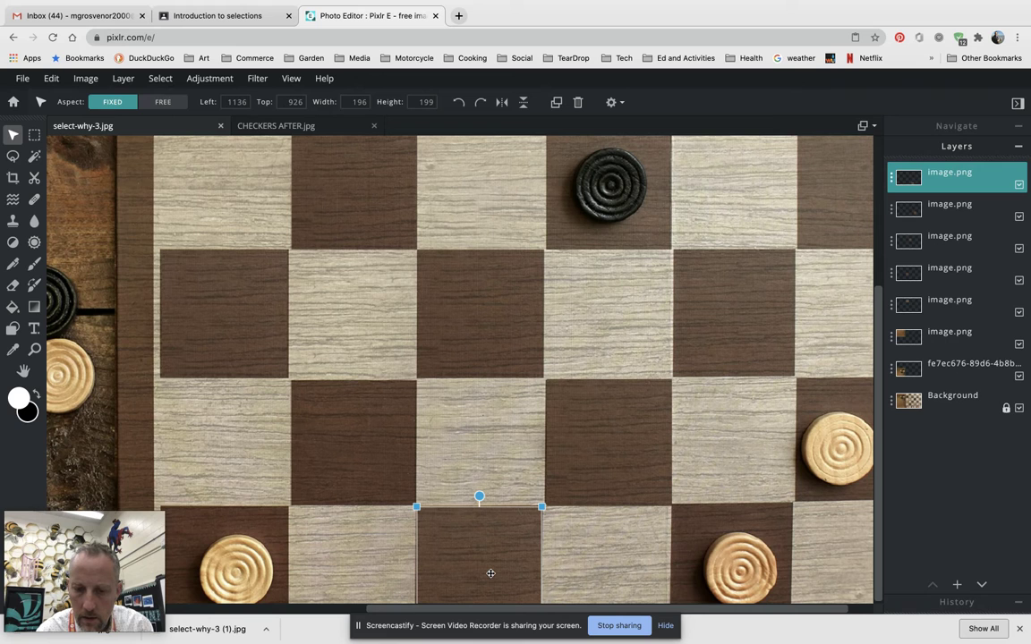
{"action": "left_click", "coordinate": [610, 566]}
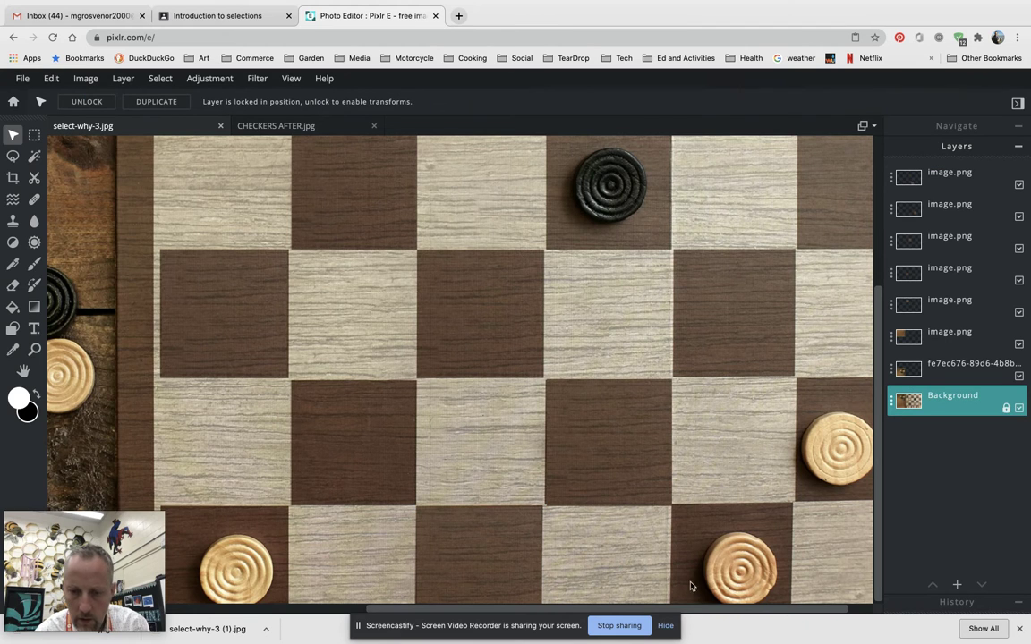
{"action": "key", "text": "ctrl+v"}
{"action": "left_click_drag", "start_coordinate": [425, 351], "coordinate": [694, 560]}
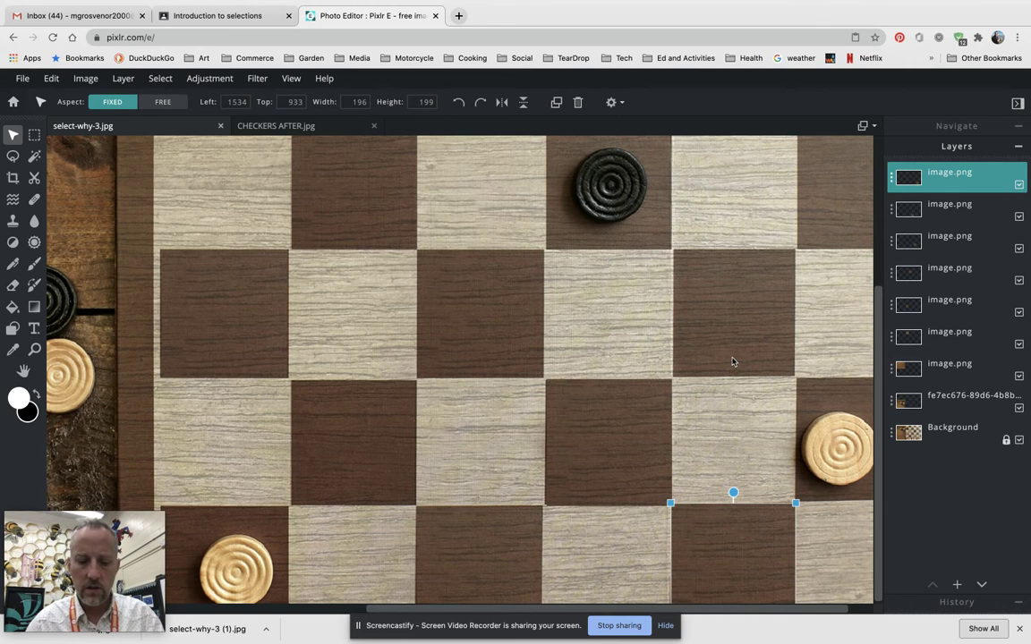
Compare the patched board against CHECKERS AFTER.jpg and go back to select-why-3.jpg
{"action": "scroll", "coordinate": [732, 361], "scroll_direction": "down", "scroll_amount": 3}
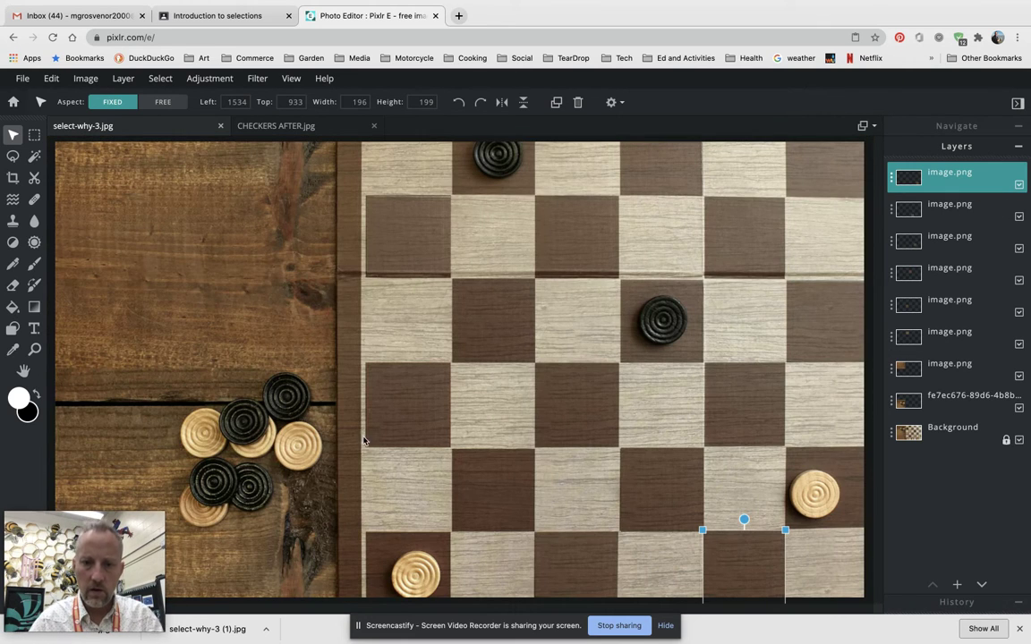
{"action": "left_click", "coordinate": [267, 127]}
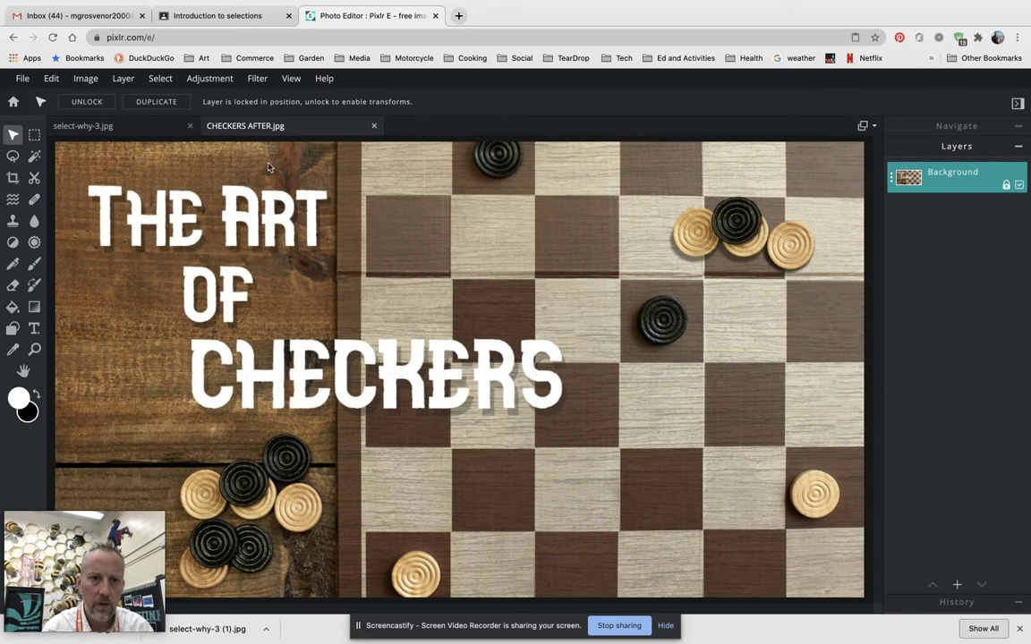
{"action": "left_click", "coordinate": [132, 128]}
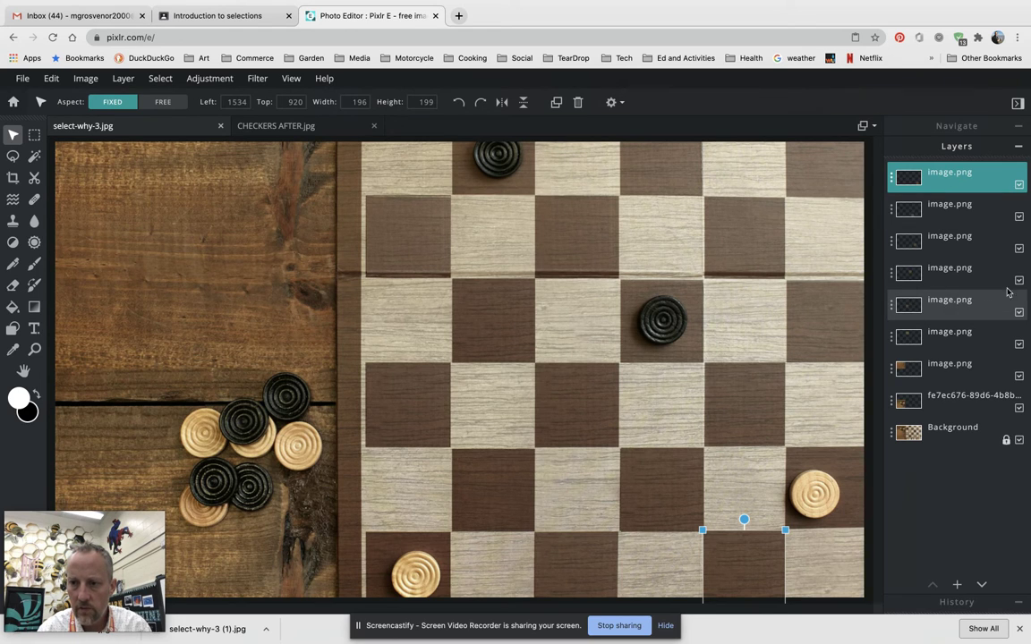
Merge the top three pasted square layers down into one
{"action": "left_click", "coordinate": [891, 179]}
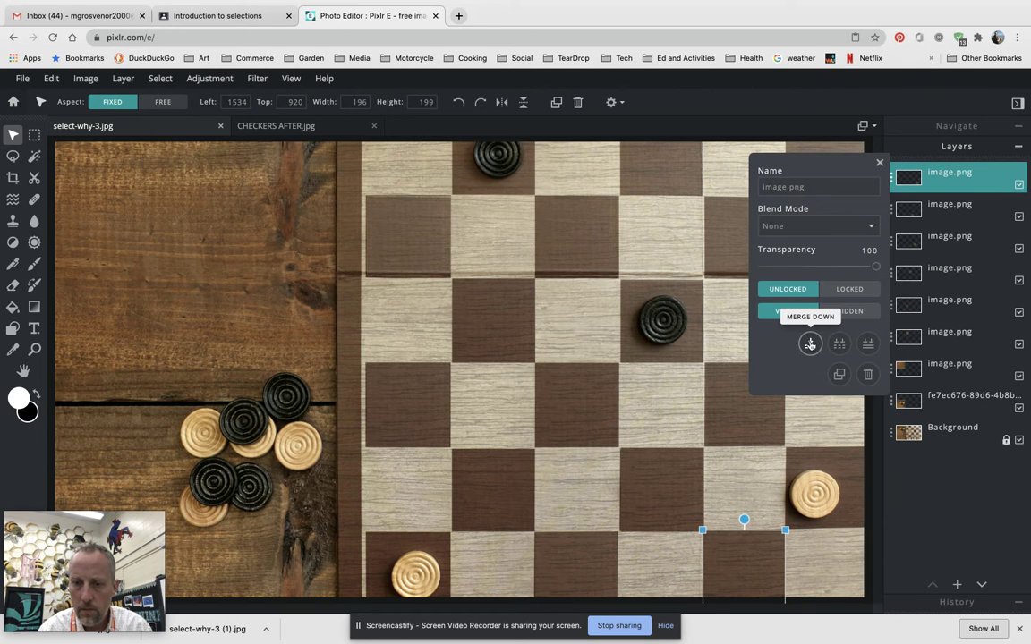
{"action": "left_click", "coordinate": [810, 344]}
{"action": "left_click", "coordinate": [892, 183]}
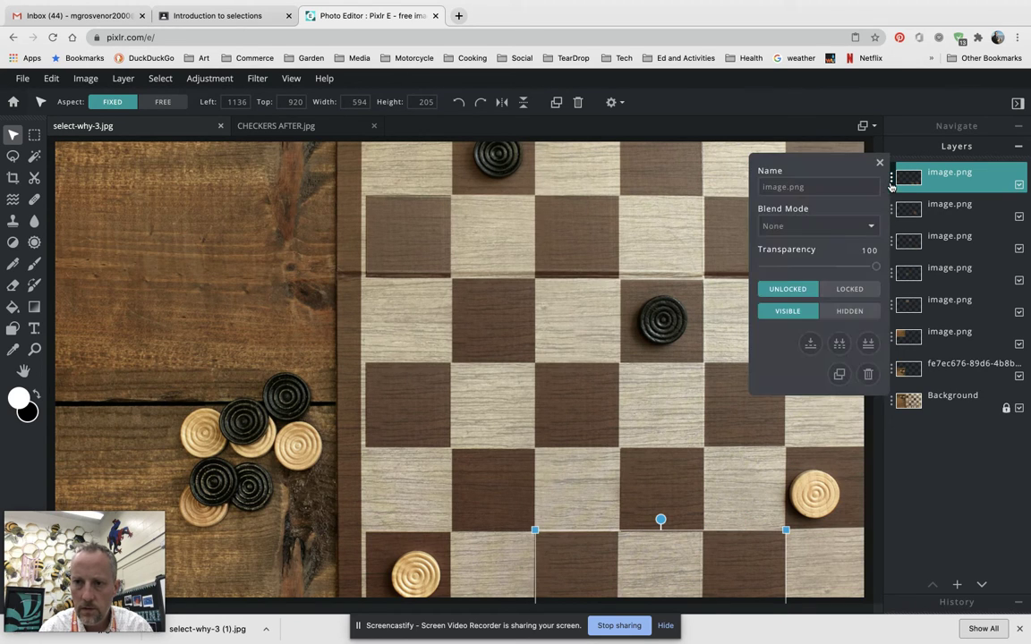
{"action": "left_click", "coordinate": [810, 344]}
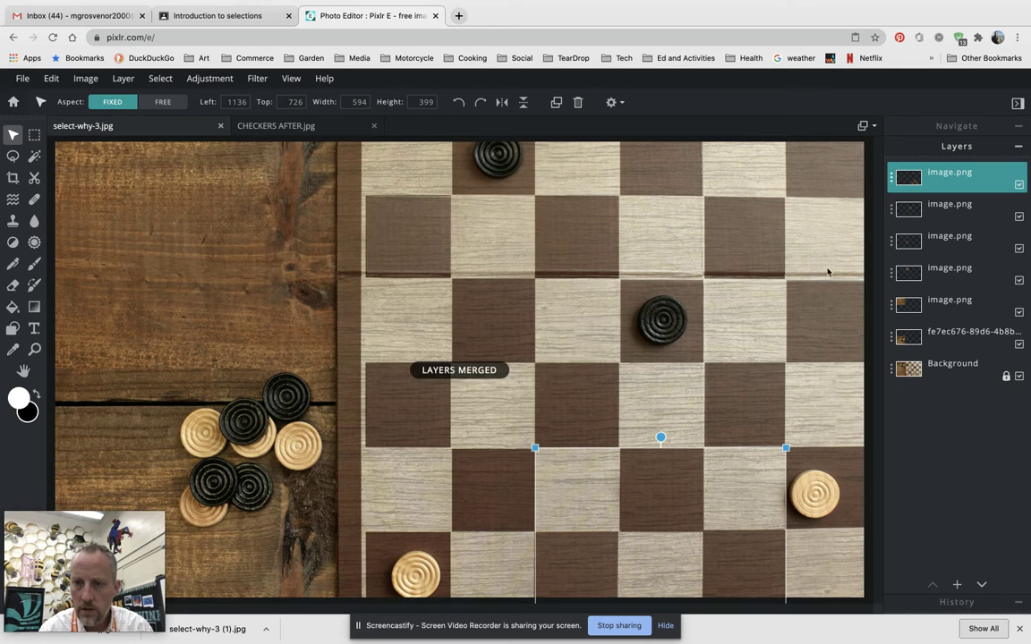
{"action": "left_click", "coordinate": [891, 179]}
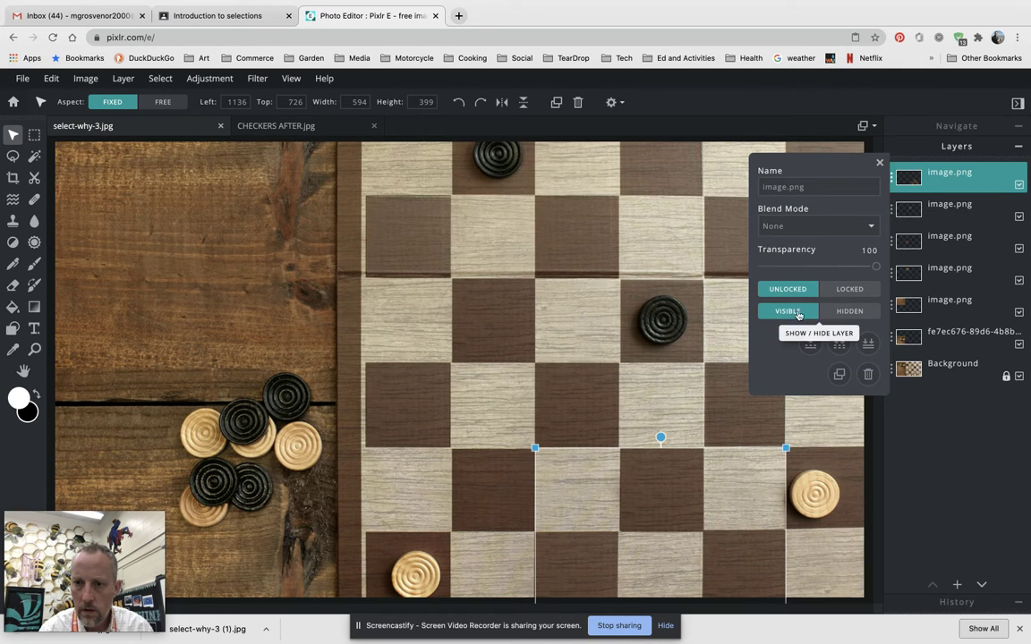
{"action": "left_click", "coordinate": [810, 344]}
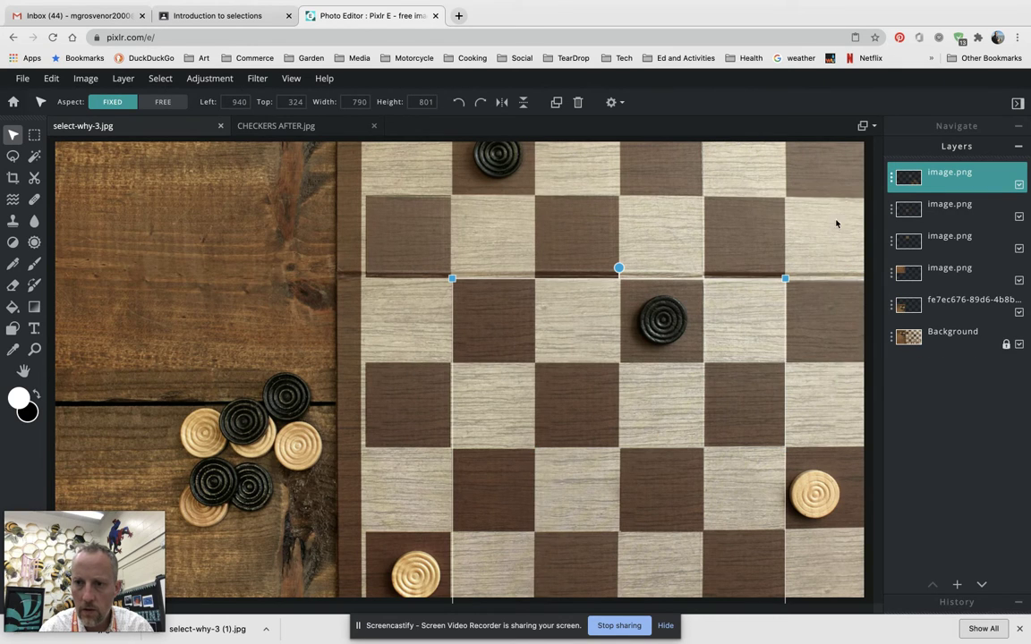
Check the merged patch by toggling its visibility, then merge down two more layers
{"action": "left_click", "coordinate": [1020, 186]}
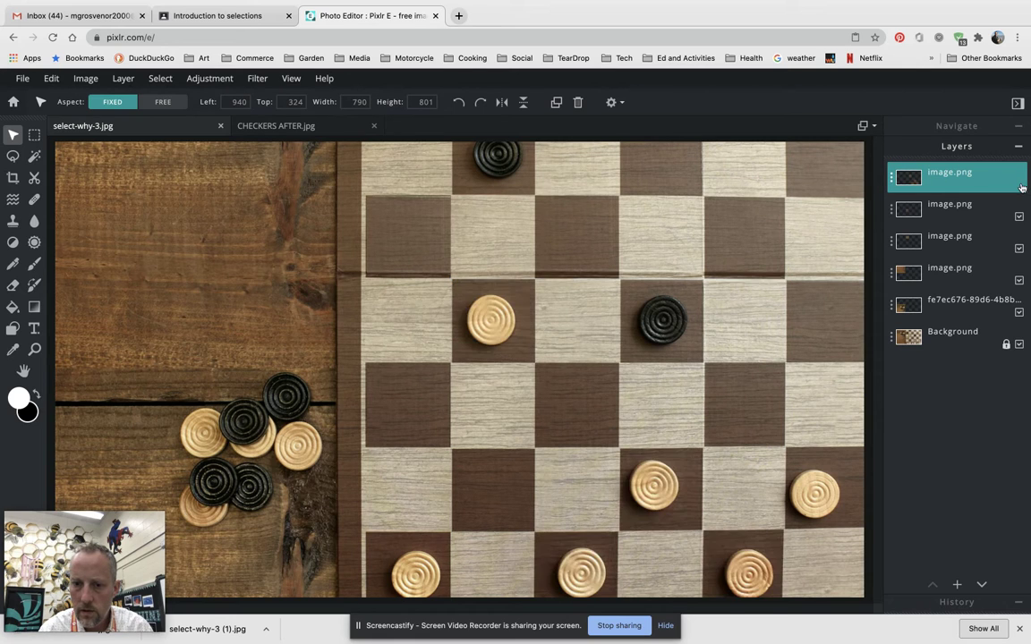
{"action": "left_click", "coordinate": [1020, 185]}
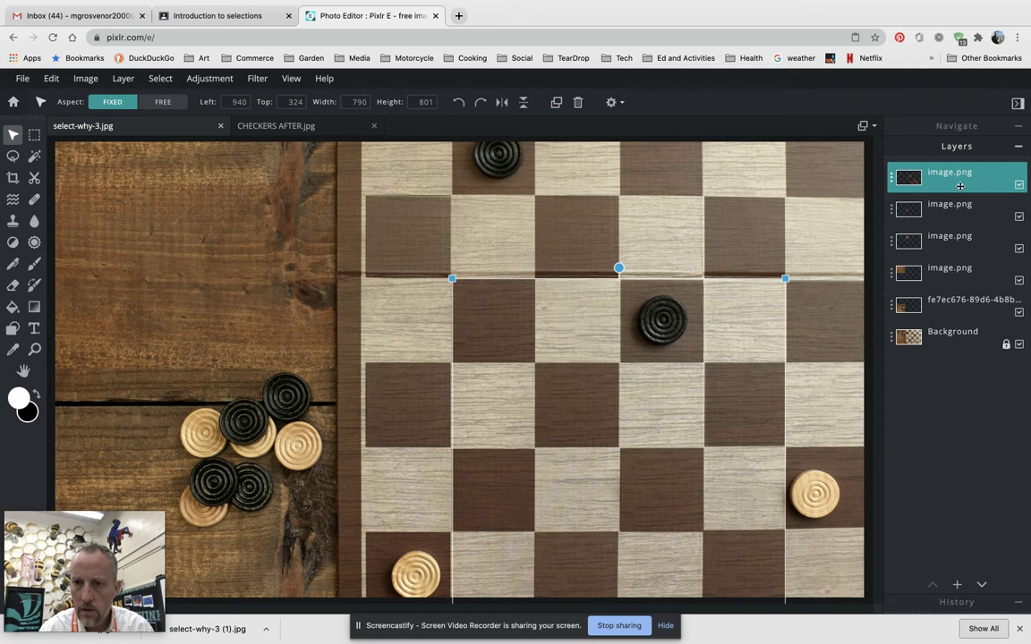
{"action": "left_click", "coordinate": [896, 183]}
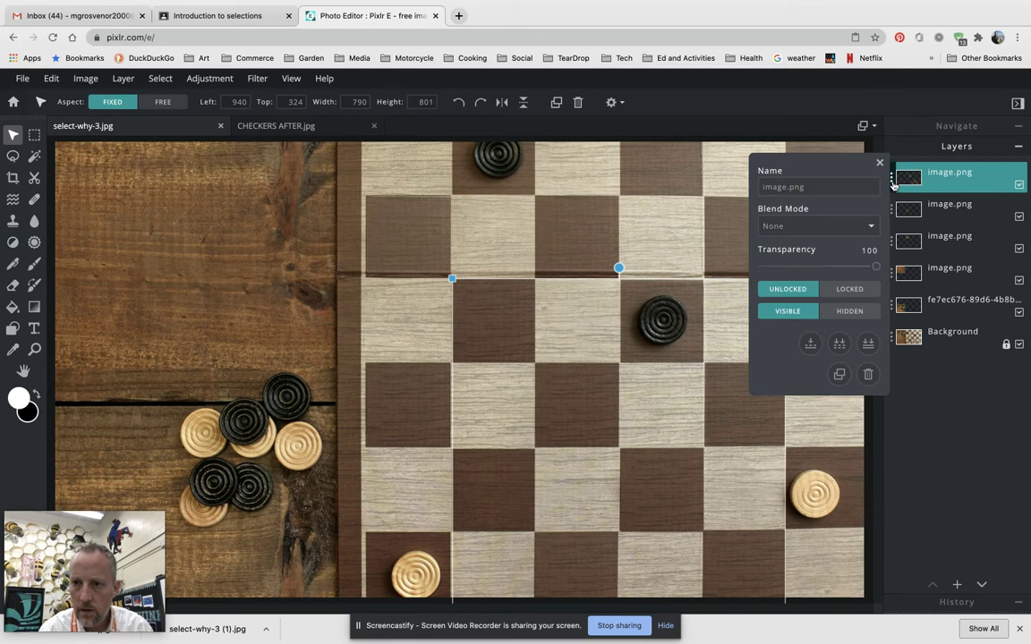
{"action": "left_click", "coordinate": [809, 344]}
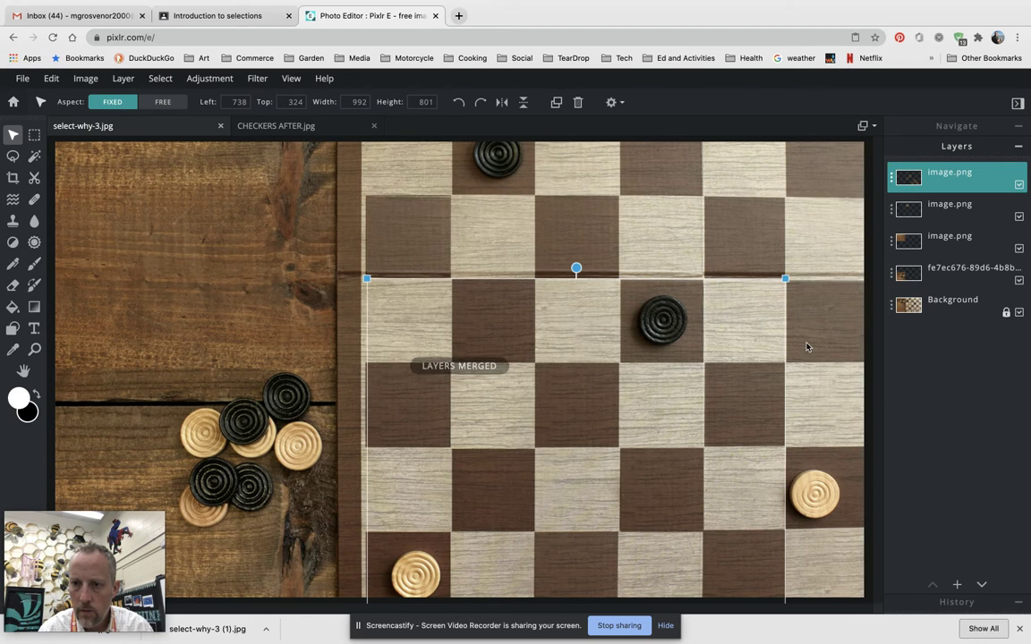
{"action": "left_click", "coordinate": [895, 173]}
{"action": "left_click", "coordinate": [811, 344]}
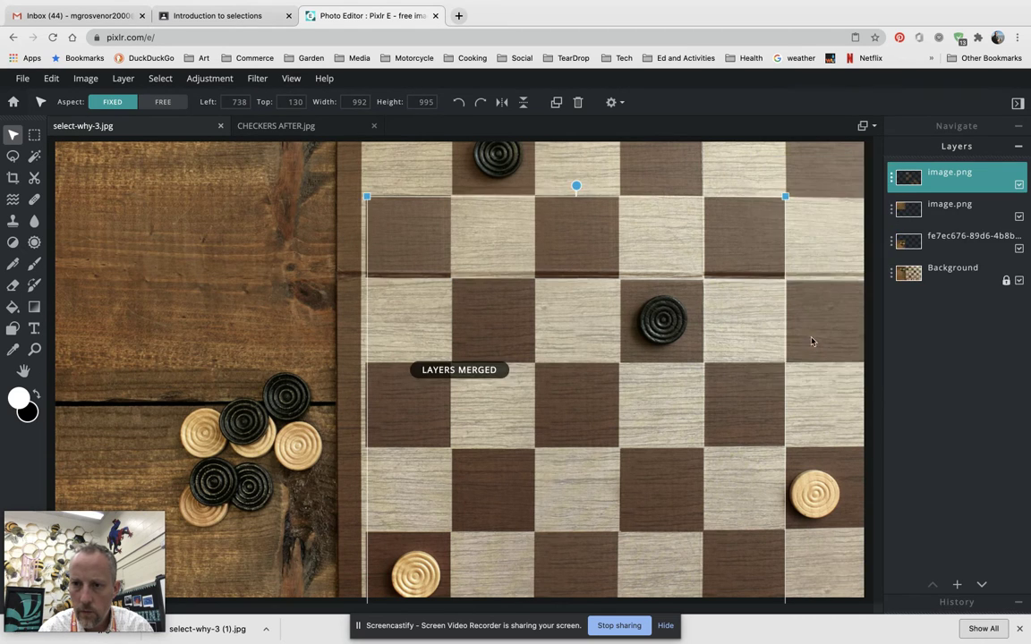
Toggle the patch layer to confirm the checkers are hidden, then lock it
{"action": "left_click", "coordinate": [1019, 185]}
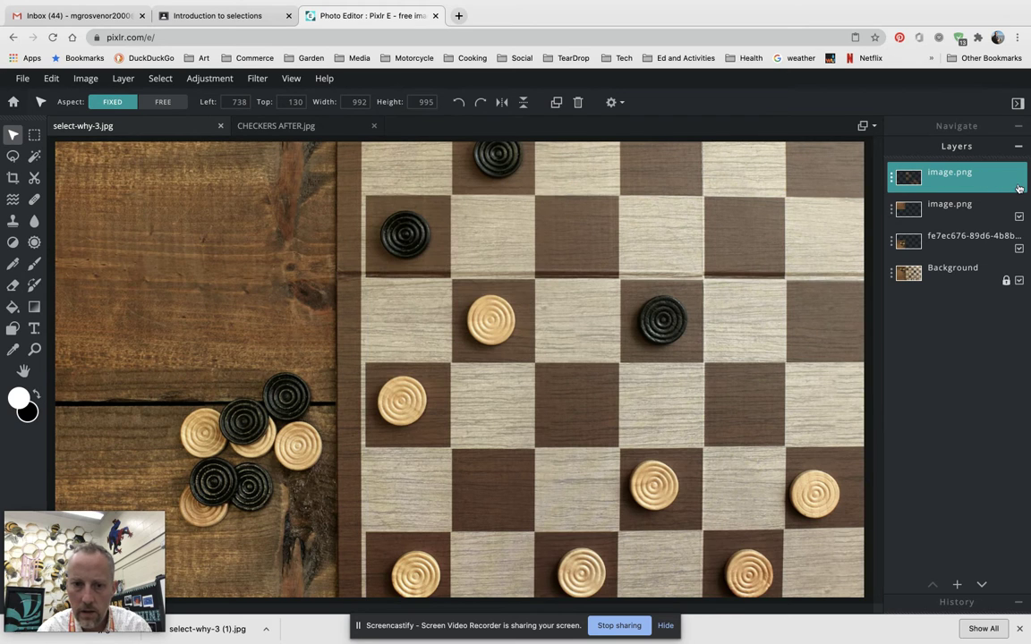
{"action": "left_click", "coordinate": [1018, 186]}
{"action": "left_click", "coordinate": [1019, 186]}
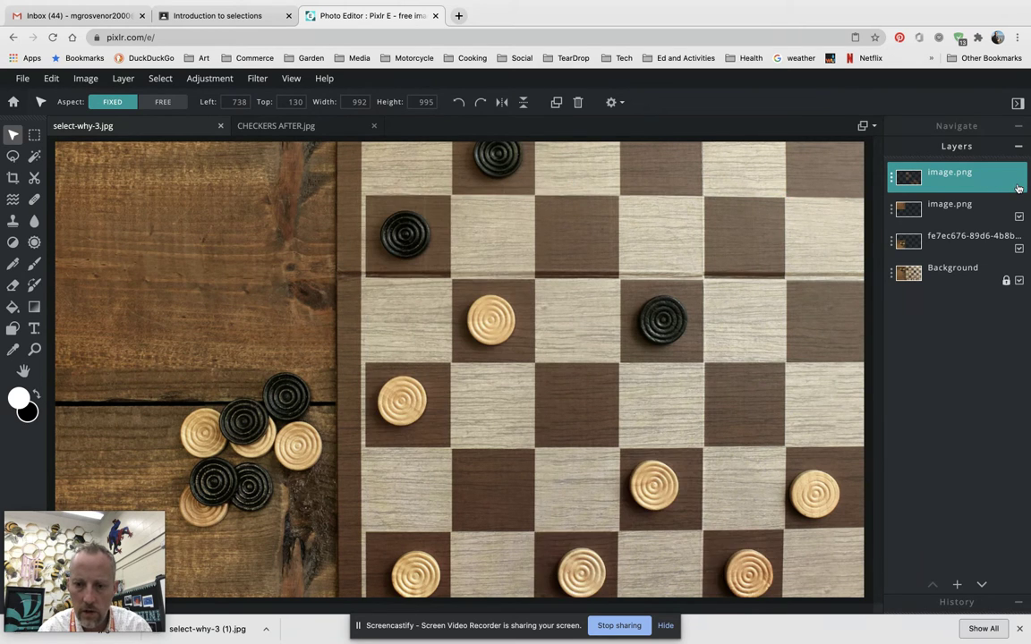
{"action": "left_click", "coordinate": [1018, 186]}
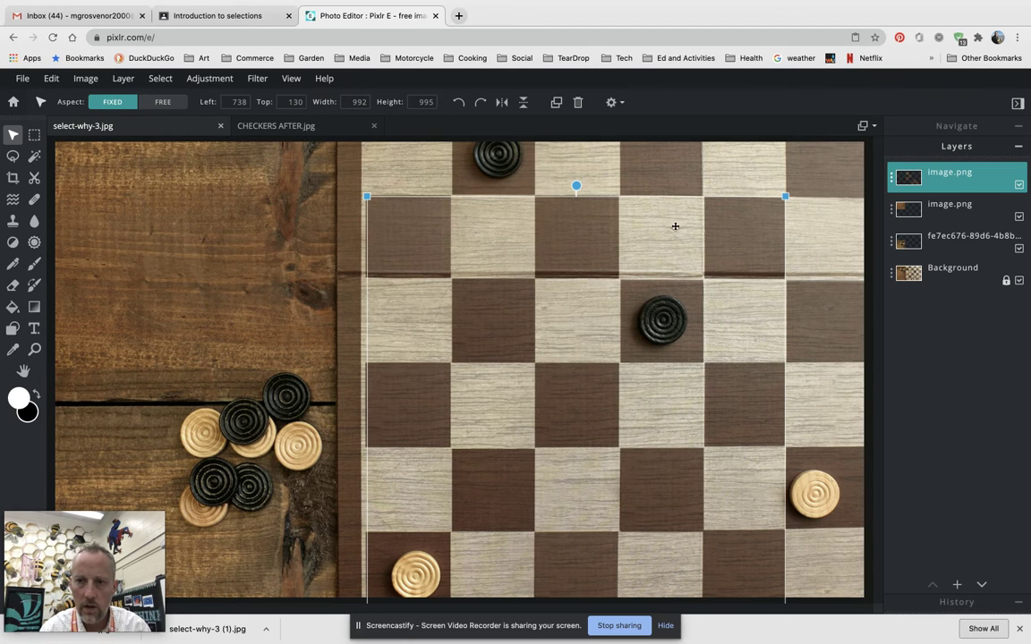
{"action": "left_click", "coordinate": [1020, 186]}
{"action": "left_click", "coordinate": [1019, 186]}
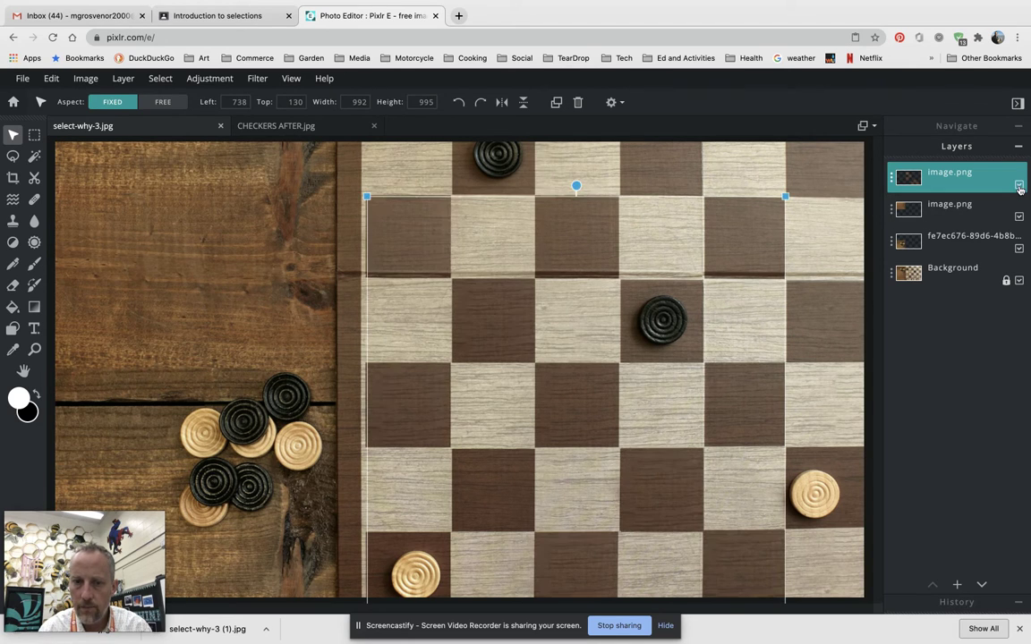
{"action": "left_click", "coordinate": [892, 176]}
{"action": "left_click", "coordinate": [850, 290]}
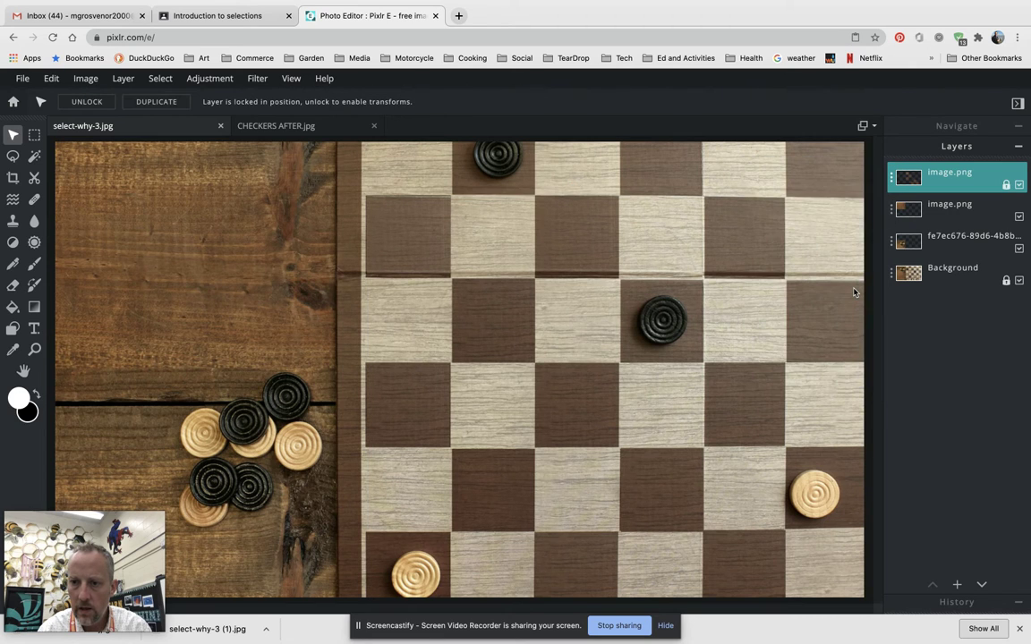
Inspect the image.png and fe7ec676 checker layers, compare with CHECKERS AFTER.jpg, and pan the board
{"action": "left_click", "coordinate": [948, 209]}
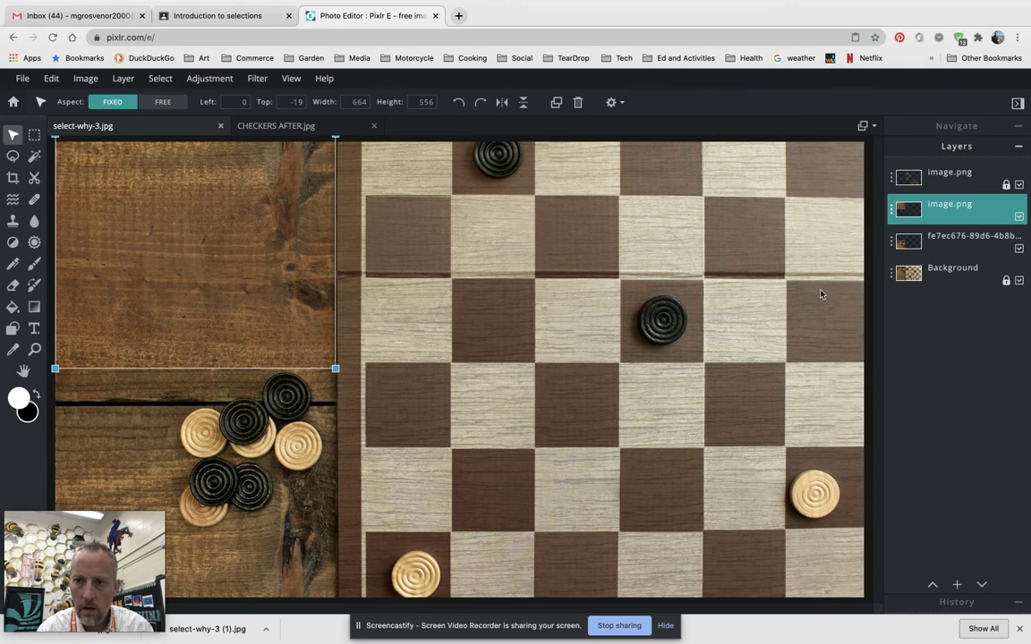
{"action": "left_click", "coordinate": [976, 238]}
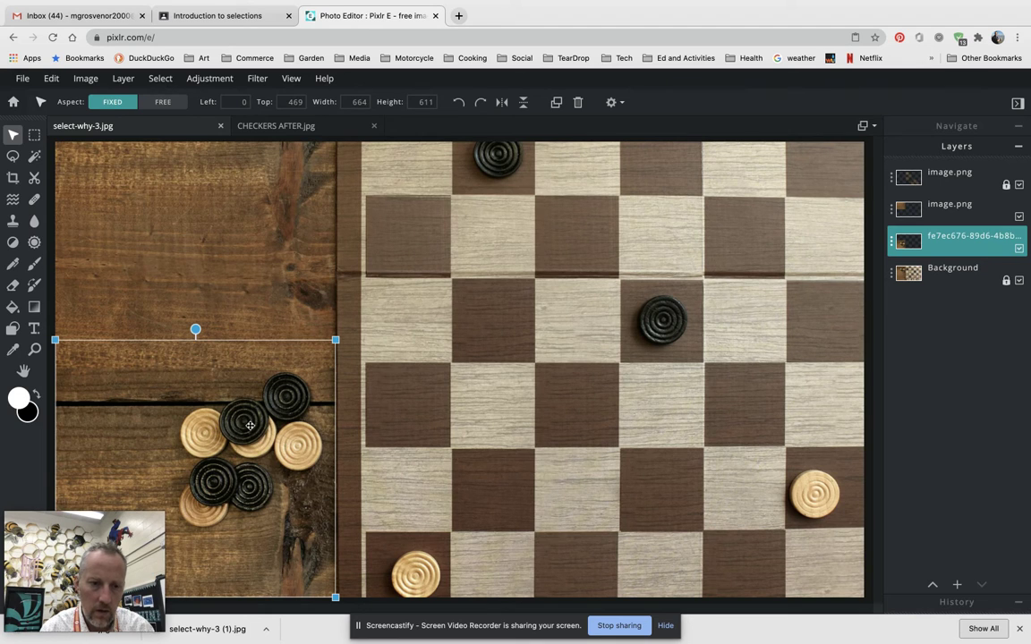
{"action": "left_click", "coordinate": [1020, 251]}
{"action": "left_click", "coordinate": [1021, 251]}
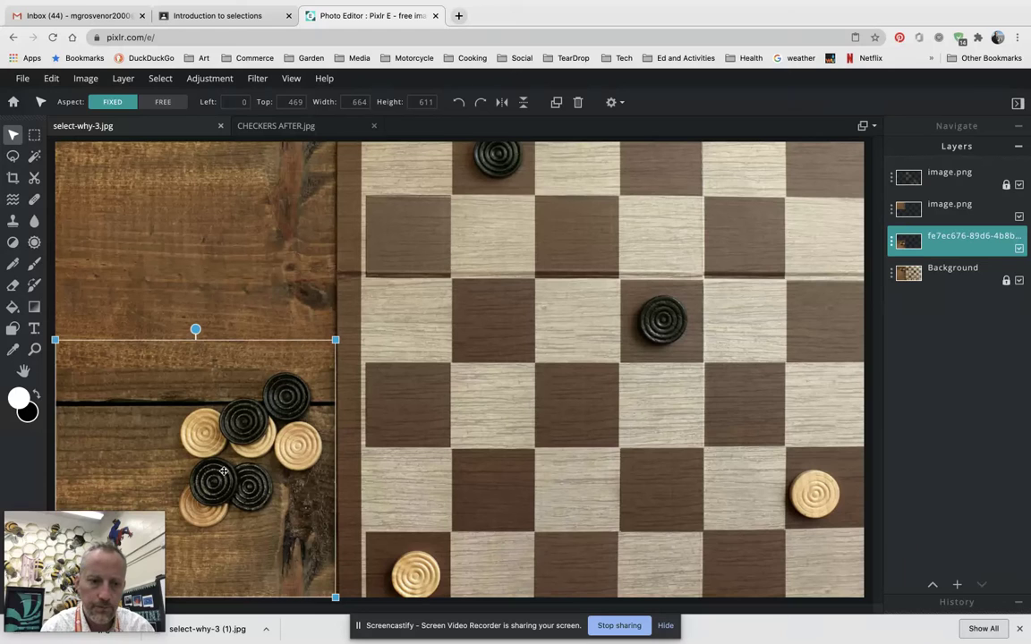
{"action": "left_click", "coordinate": [277, 126]}
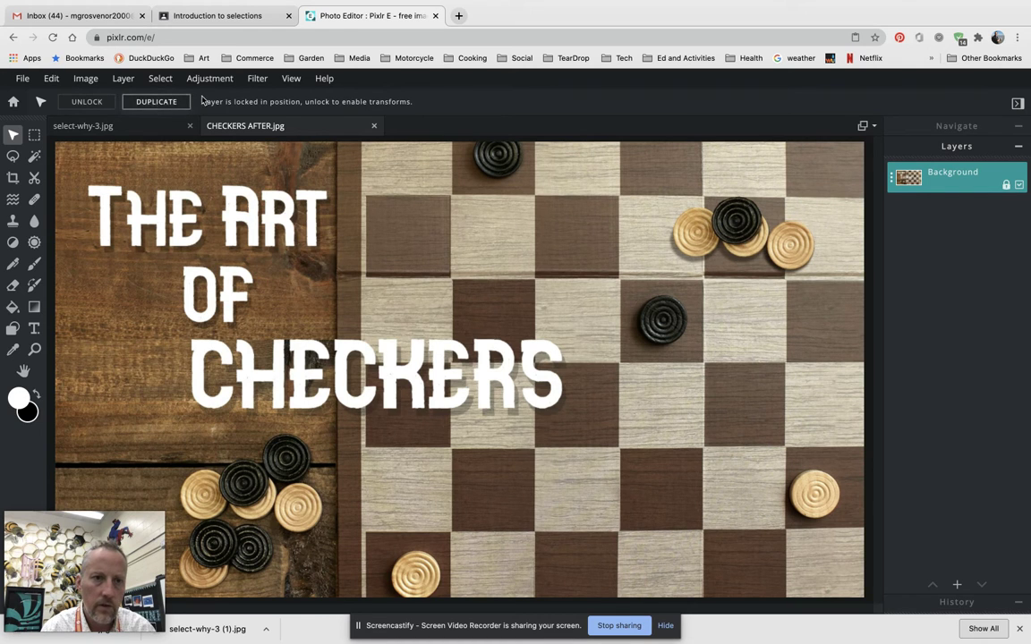
{"action": "left_click", "coordinate": [122, 126]}
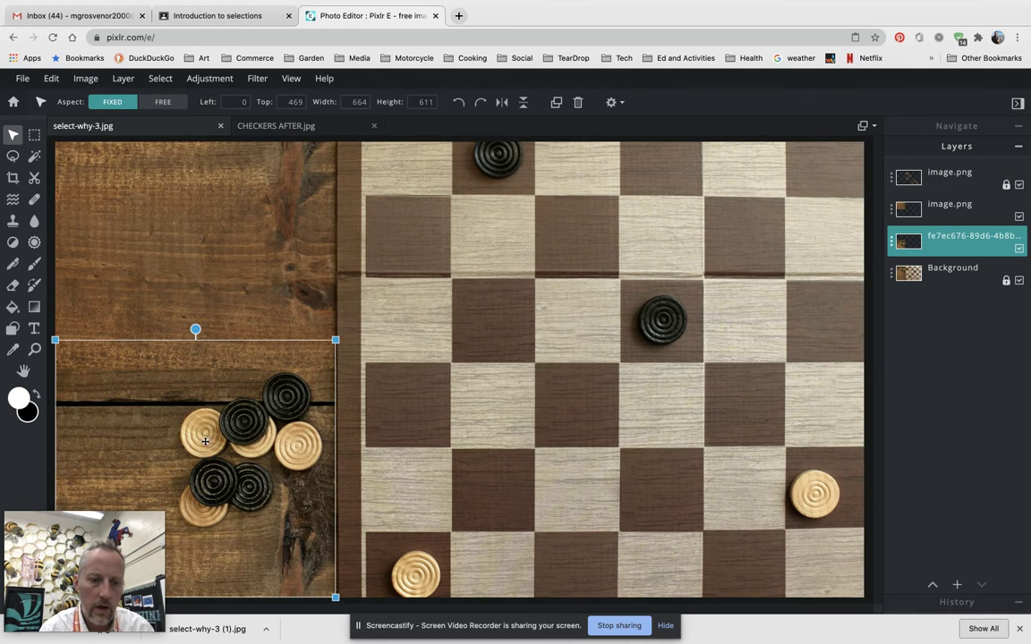
{"action": "scroll", "coordinate": [236, 457], "scroll_direction": "up", "scroll_amount": 5}
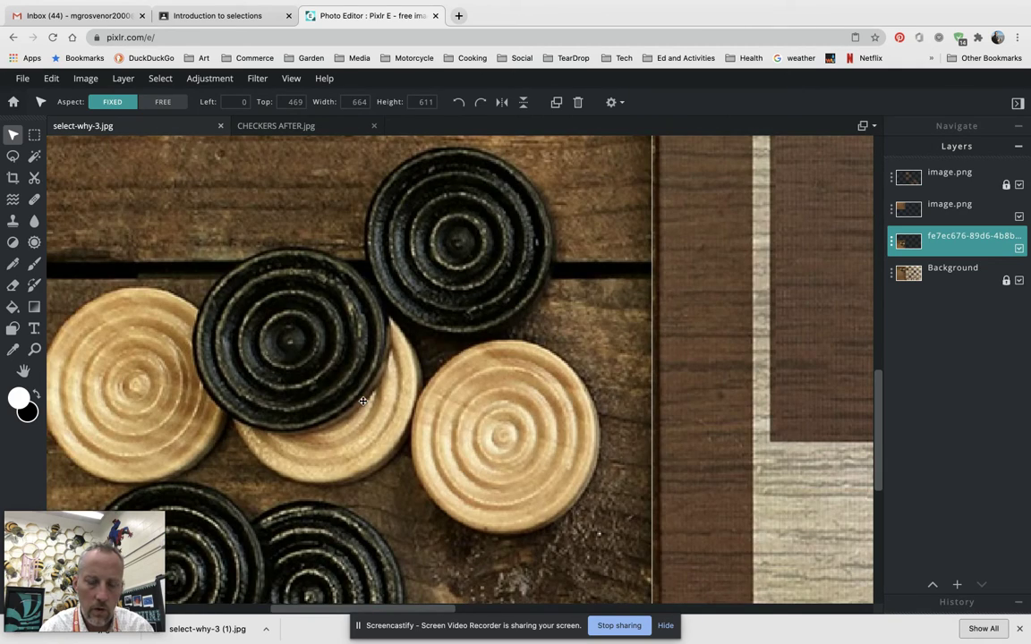
{"action": "left_click_drag", "start_coordinate": [295, 391], "coordinate": [387, 307]}
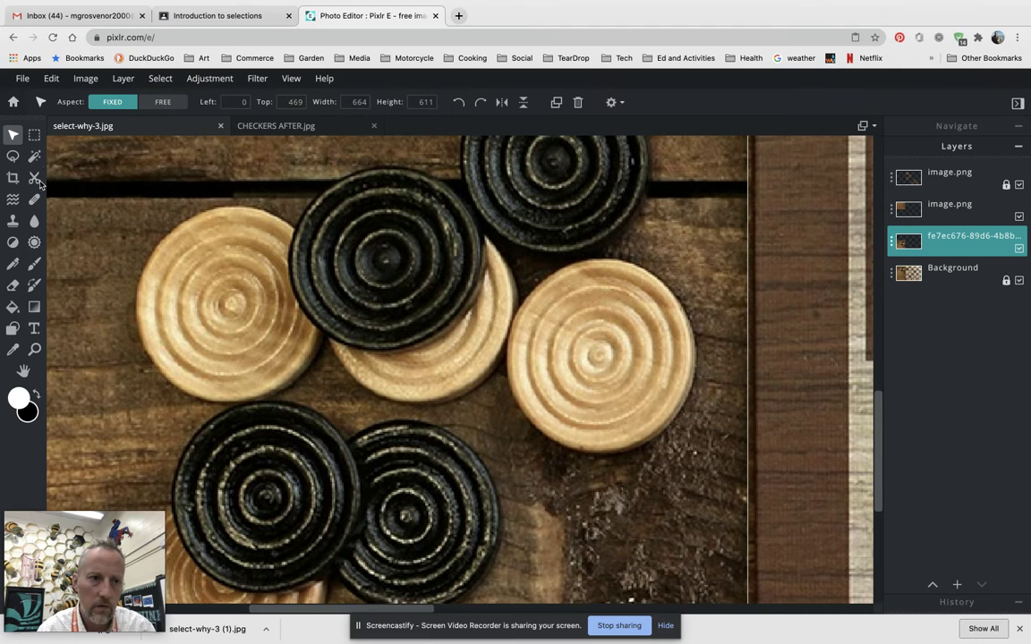
Draw an elliptical Marquee selection around the upper-left light checker
{"action": "left_click", "coordinate": [34, 135]}
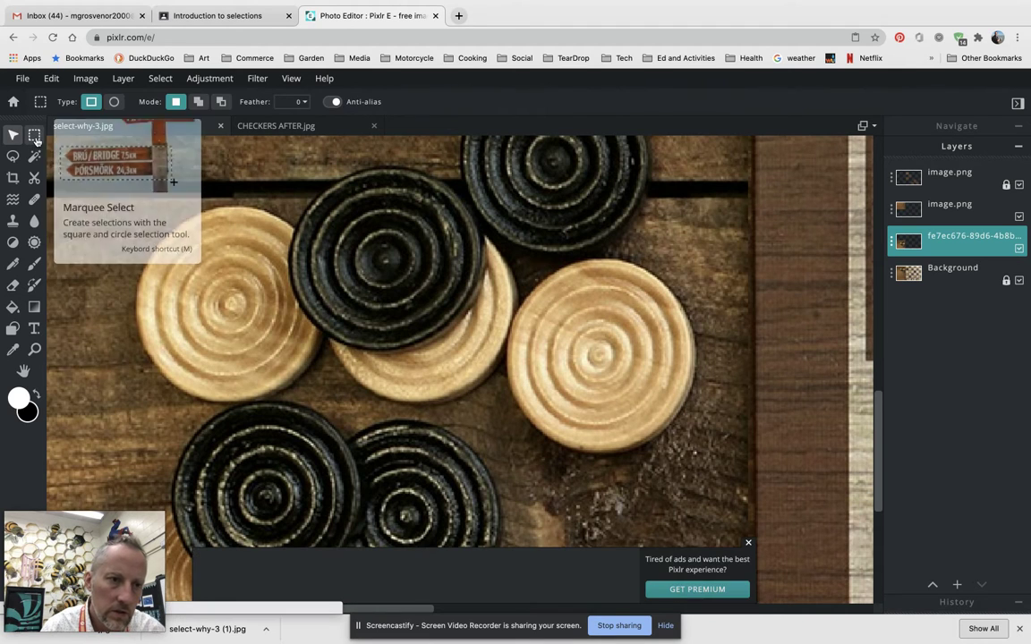
{"action": "left_click", "coordinate": [115, 103]}
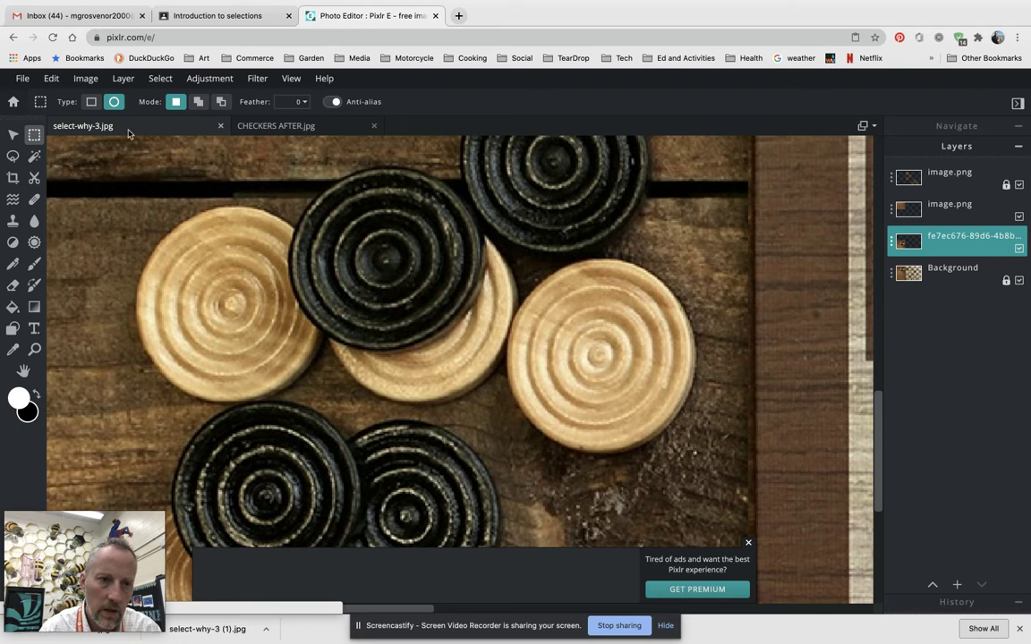
{"action": "left_click_drag", "start_coordinate": [137, 216], "coordinate": [320, 401]}
{"action": "left_click_drag", "start_coordinate": [247, 332], "coordinate": [251, 319]}
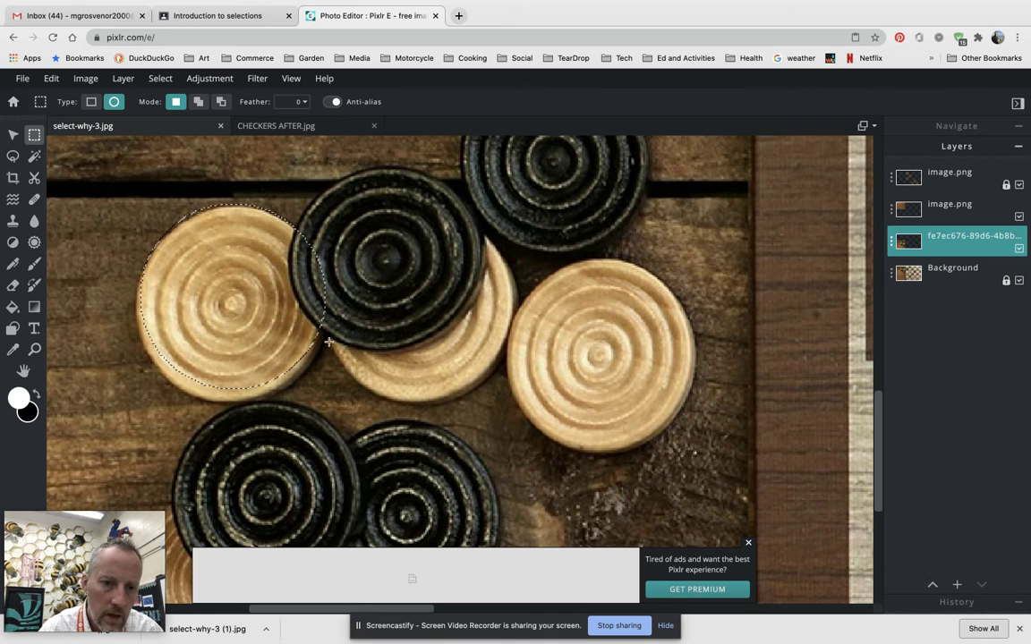
Switch the selection mode to Add and try extra ellipses over the checkers, undoing one
{"action": "left_click", "coordinate": [198, 101]}
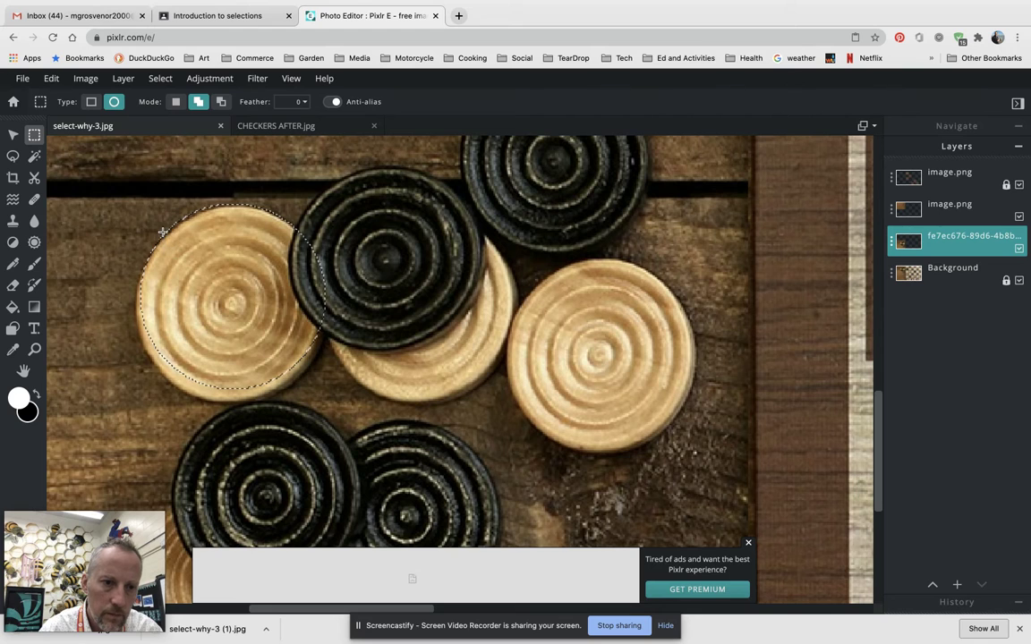
{"action": "left_click_drag", "start_coordinate": [162, 224], "coordinate": [326, 397]}
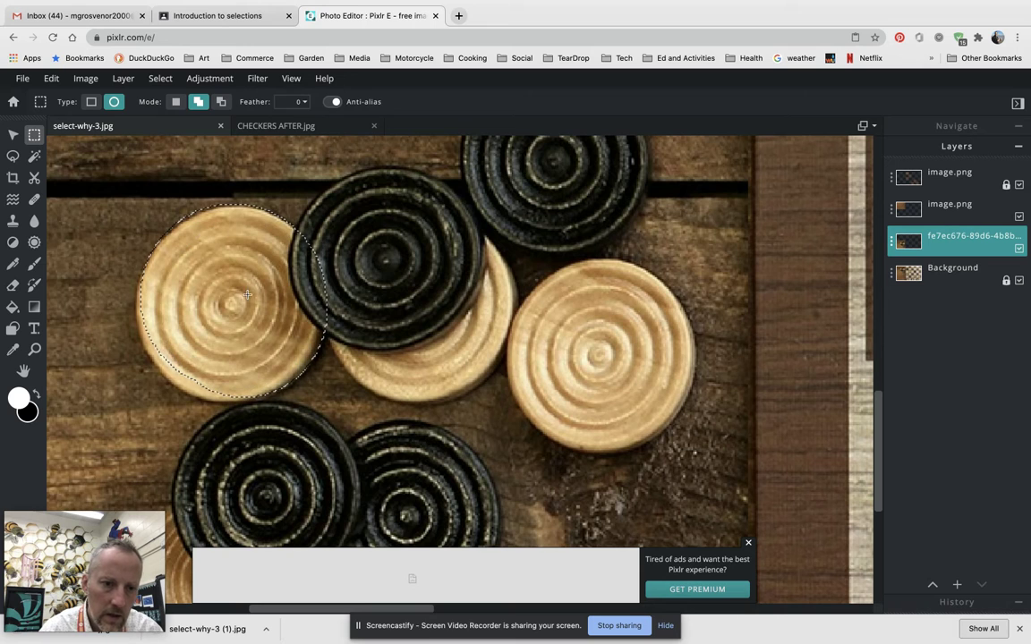
{"action": "left_click_drag", "start_coordinate": [278, 250], "coordinate": [140, 396]}
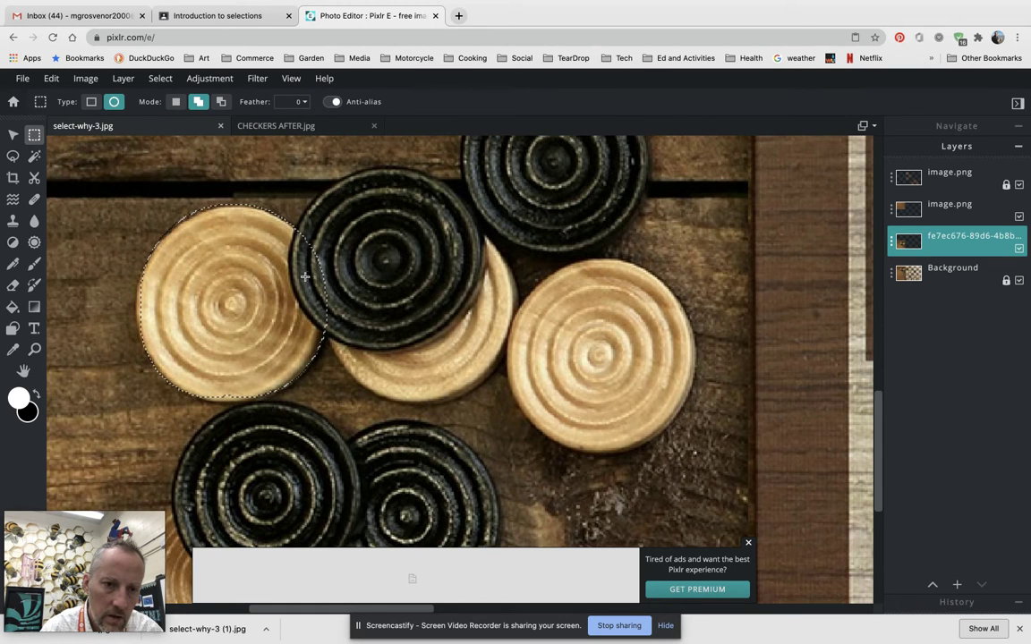
{"action": "left_click_drag", "start_coordinate": [343, 240], "coordinate": [139, 369]}
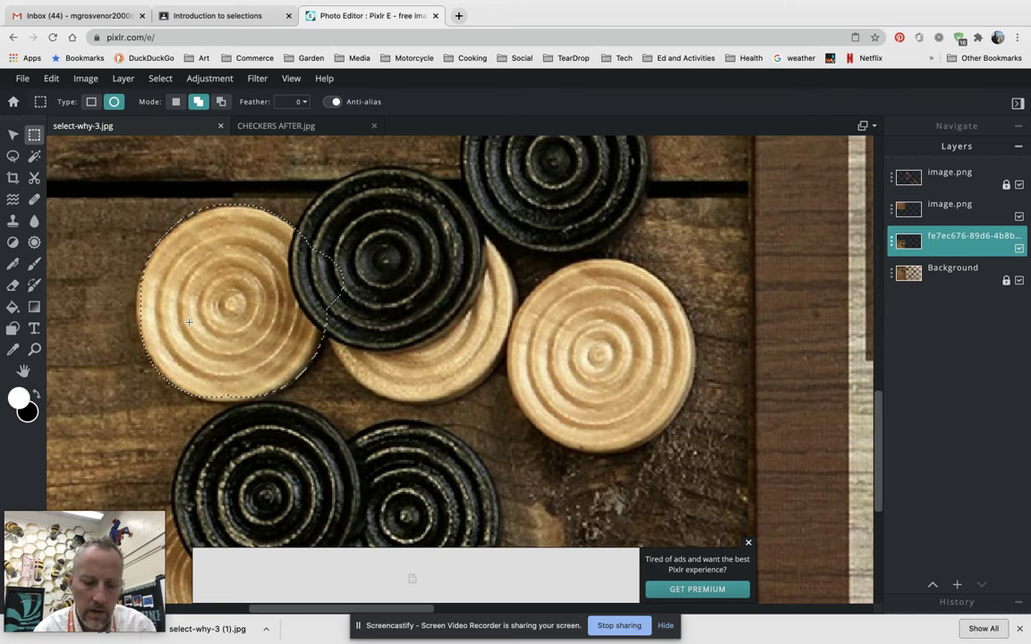
{"action": "key", "text": "super+z"}
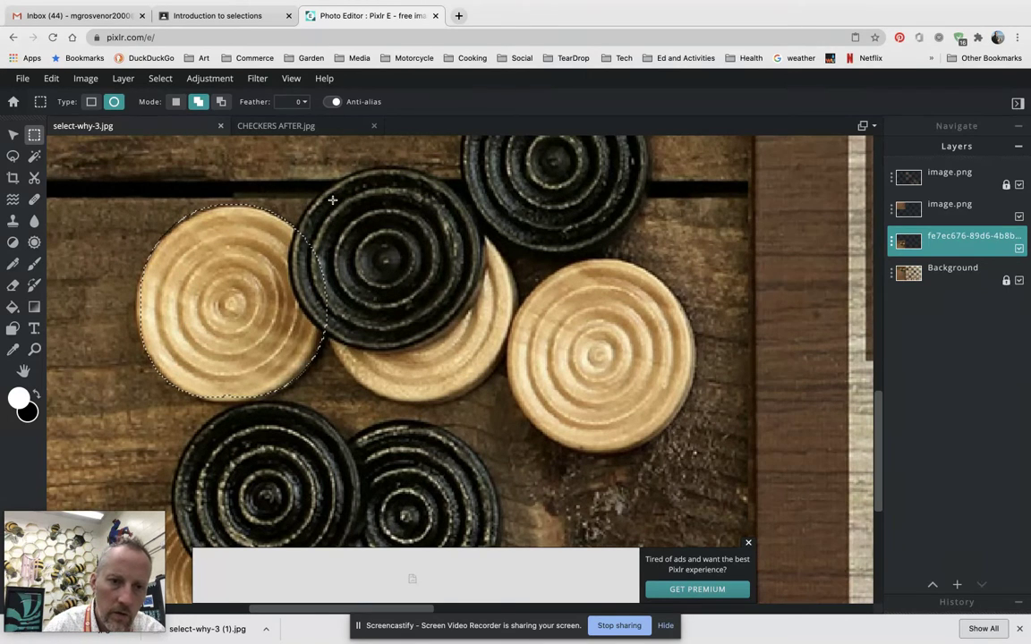
Try further added ellipses around the light checker, undoing them, and open the selection context menu
{"action": "left_click_drag", "start_coordinate": [299, 170], "coordinate": [134, 406]}
{"action": "key", "text": "ctrl+z"}
{"action": "left_click_drag", "start_coordinate": [334, 259], "coordinate": [143, 361]}
{"action": "key", "text": "ctrl+z"}
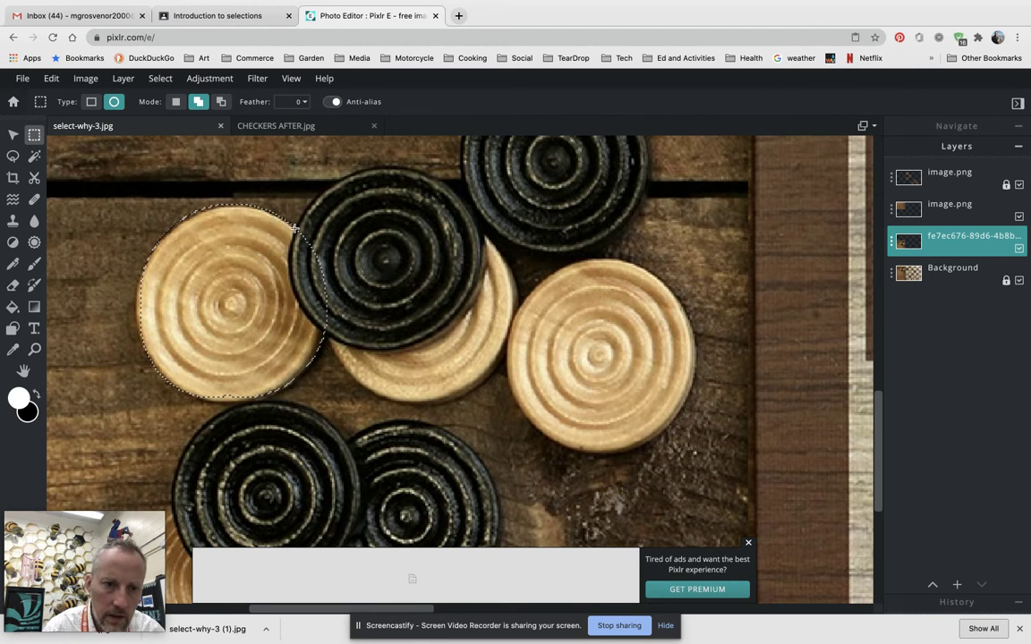
{"action": "left_click_drag", "start_coordinate": [295, 229], "coordinate": [139, 398]}
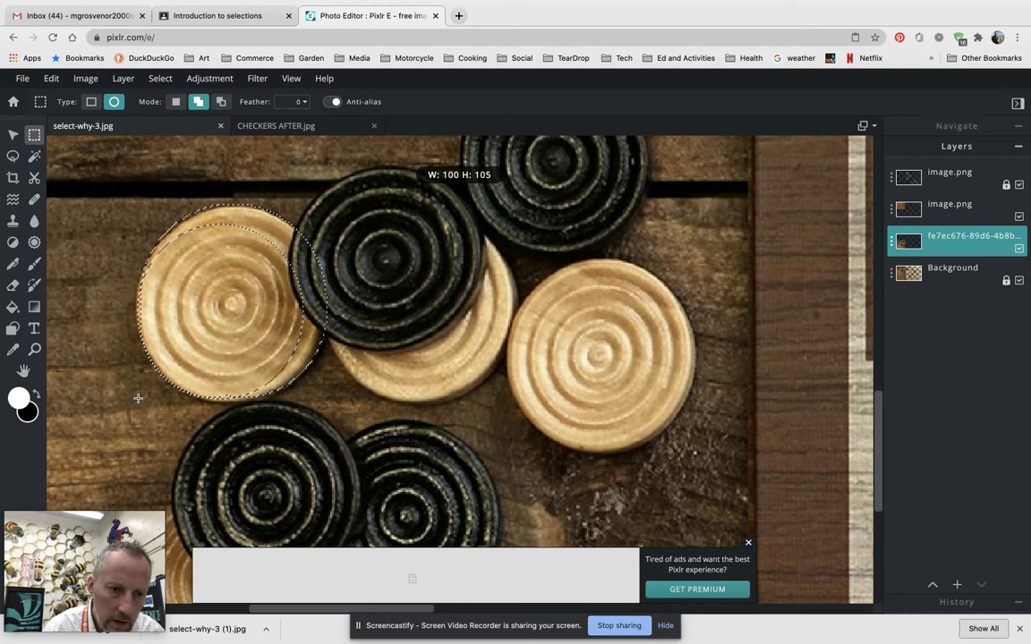
{"action": "left_click", "coordinate": [138, 398]}
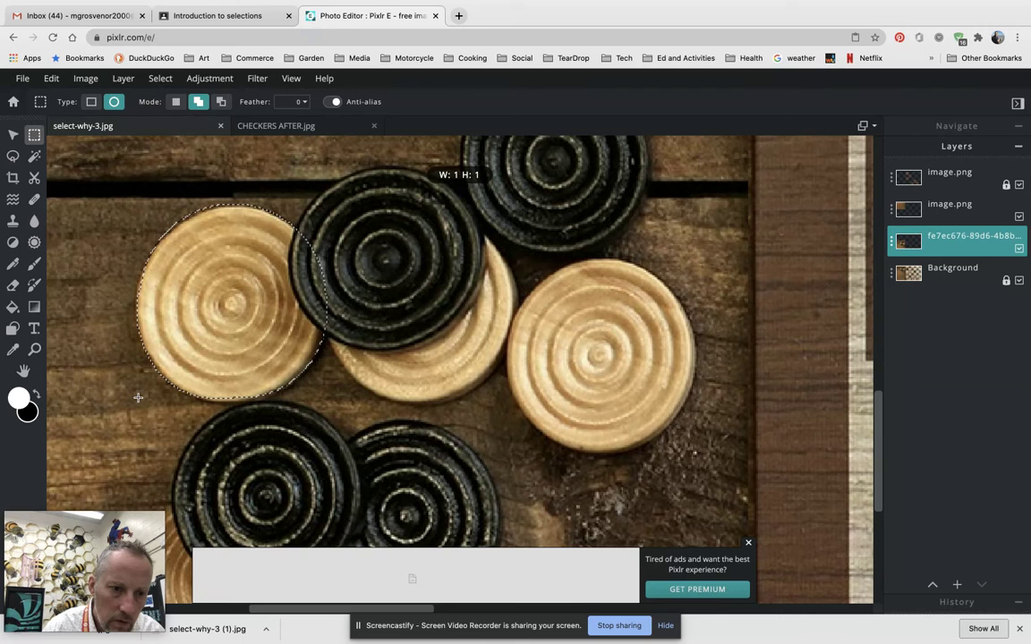
{"action": "right_click", "coordinate": [153, 306]}
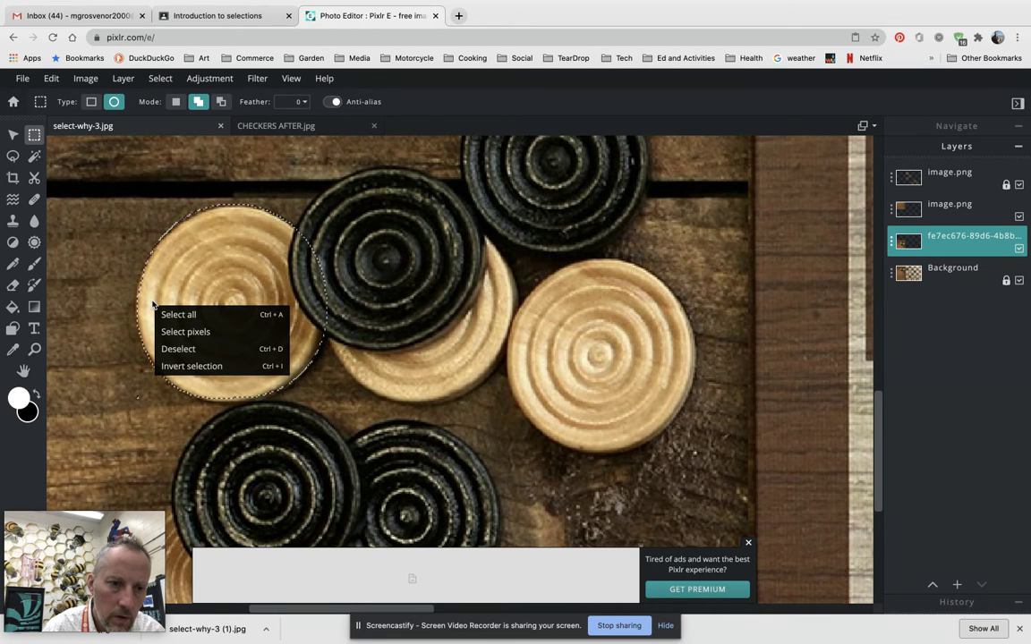
Test extra ellipses inside the circle selection, pan the photo, and close the ad banner
{"action": "scroll", "coordinate": [153, 305], "scroll_direction": "up", "scroll_amount": 3}
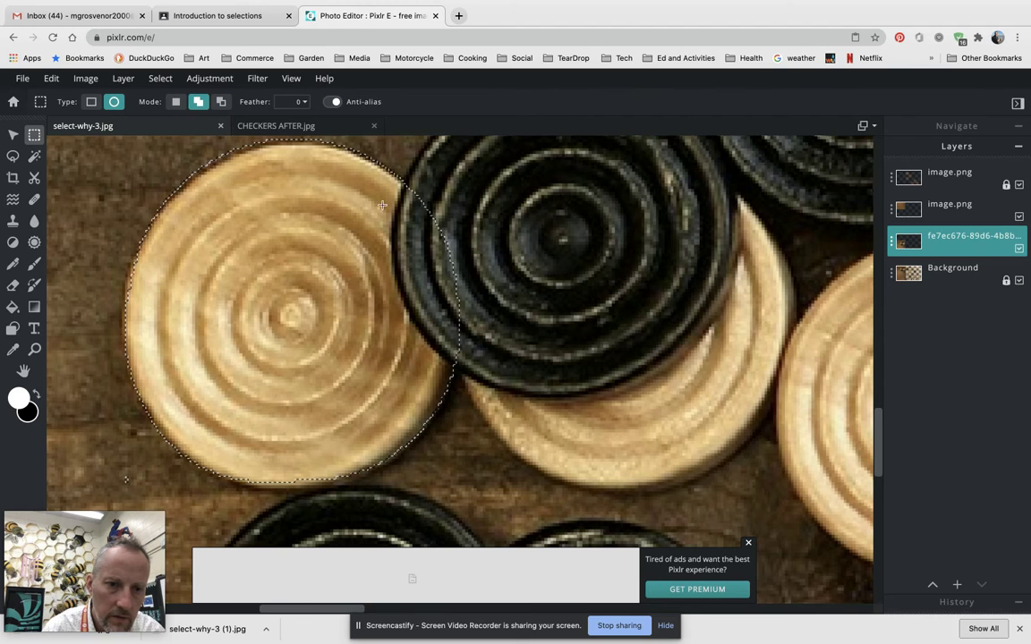
{"action": "left_click_drag", "start_coordinate": [443, 179], "coordinate": [126, 429]}
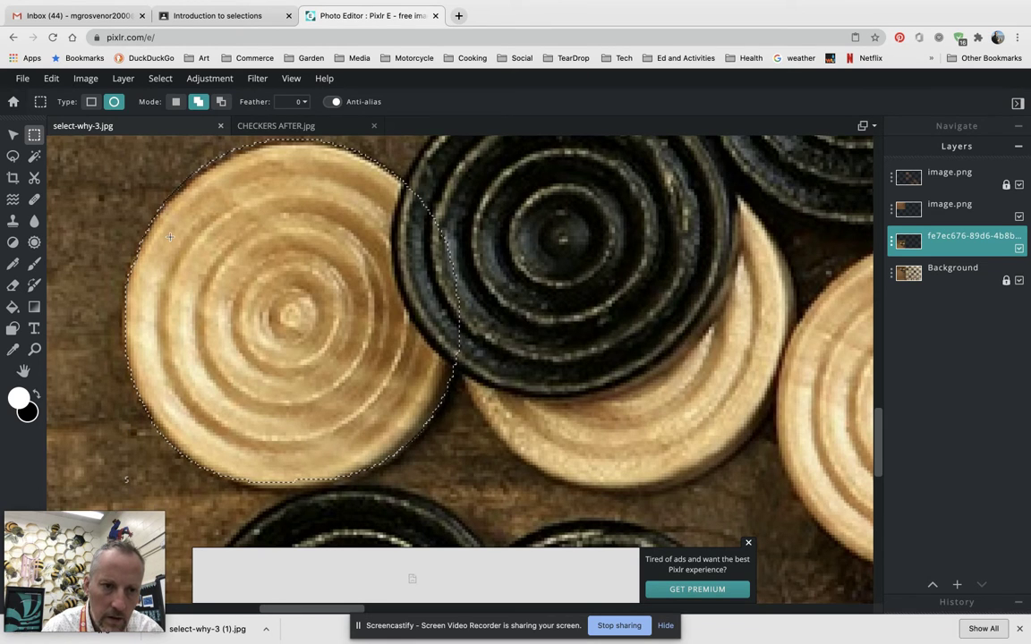
{"action": "left_click_drag", "start_coordinate": [162, 186], "coordinate": [429, 486]}
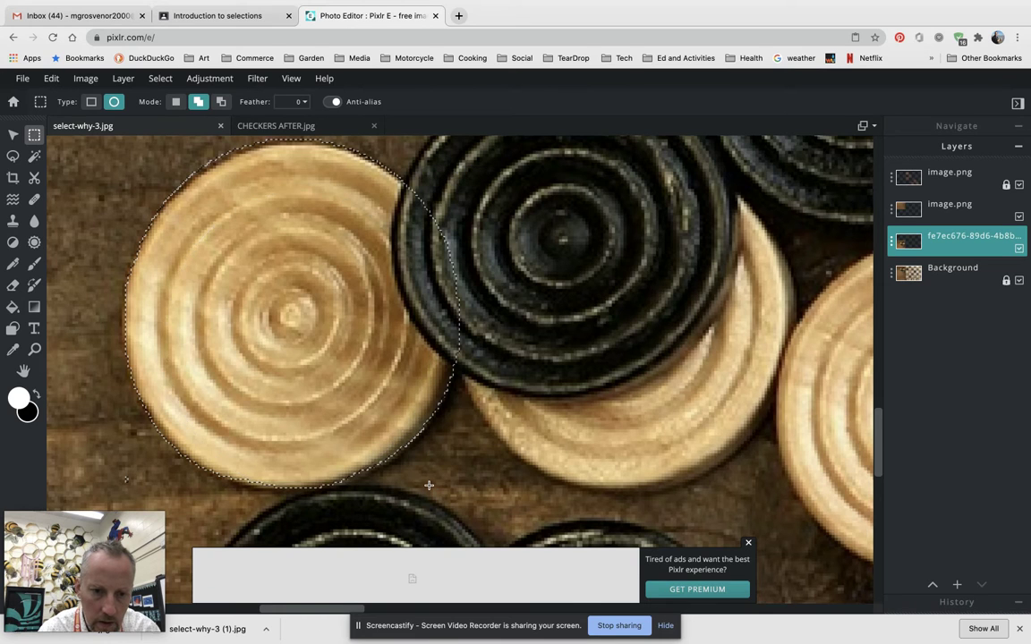
{"action": "left_click_drag", "start_coordinate": [429, 361], "coordinate": [190, 484]}
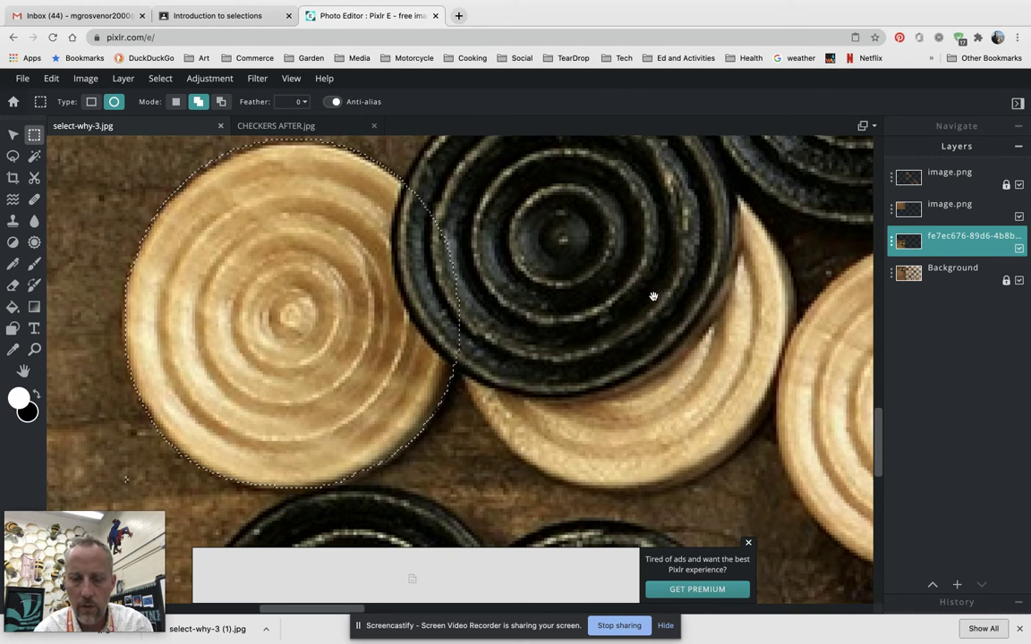
{"action": "left_click_drag", "start_coordinate": [652, 295], "coordinate": [508, 281]}
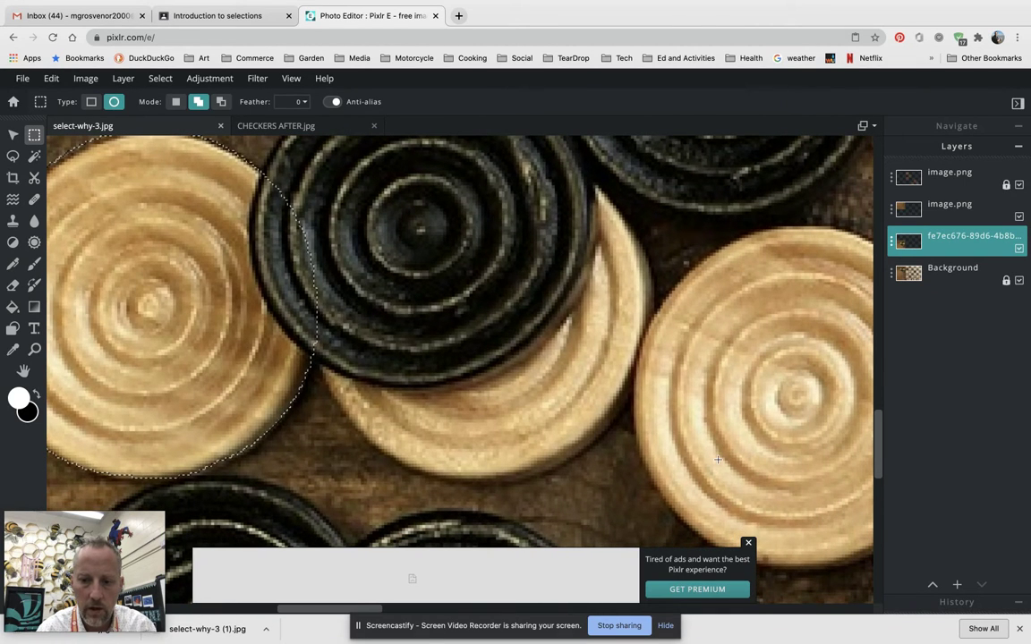
{"action": "left_click", "coordinate": [749, 543]}
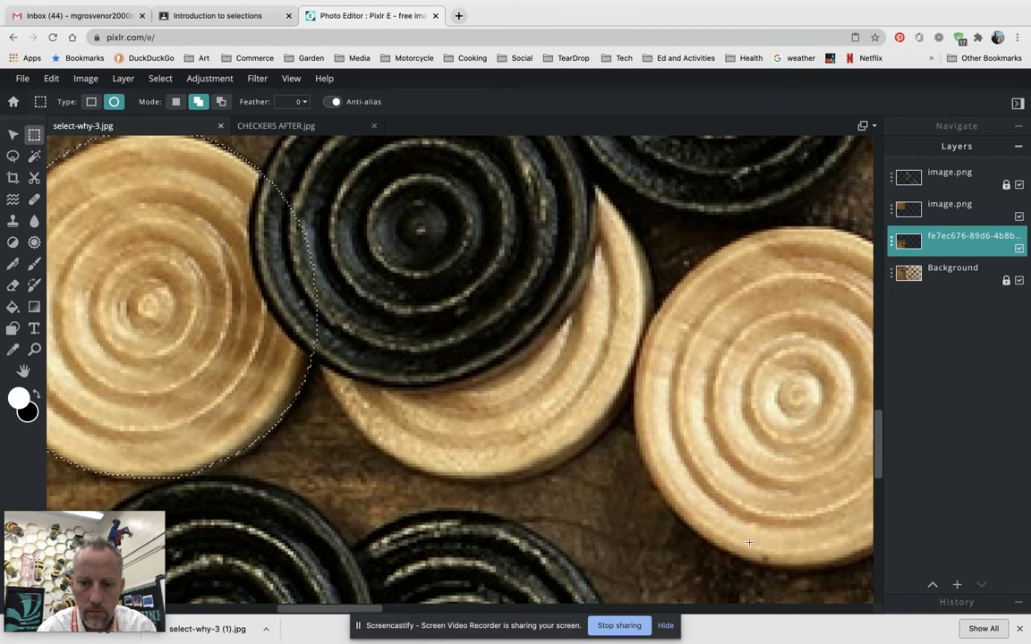
{"action": "left_click_drag", "start_coordinate": [527, 345], "coordinate": [499, 399]}
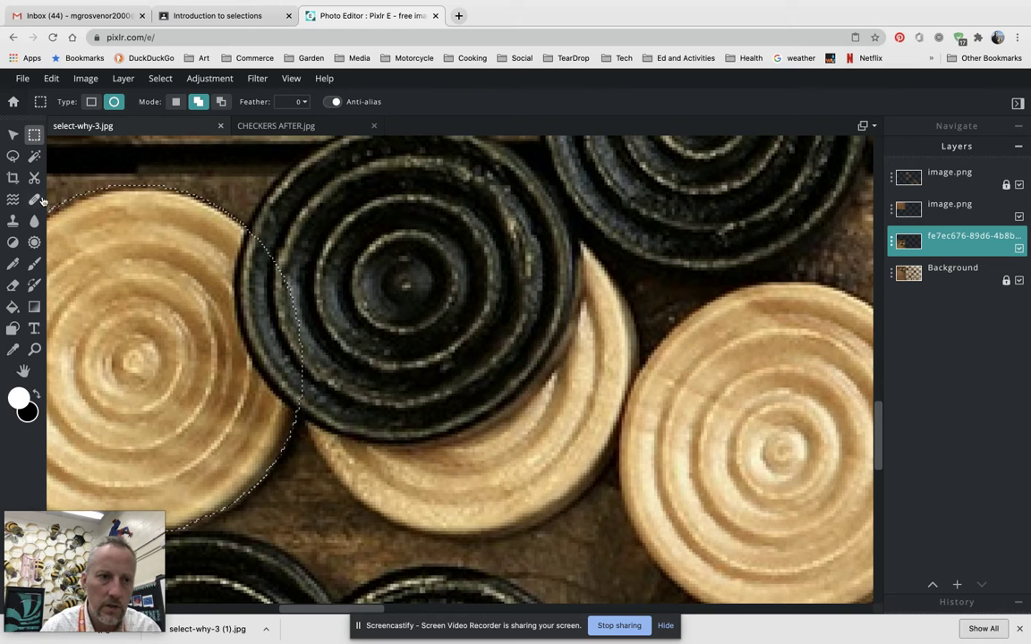
Choose the freehand Lasso in Add to selection mode and zoom in on the checkers
{"action": "left_click", "coordinate": [13, 157]}
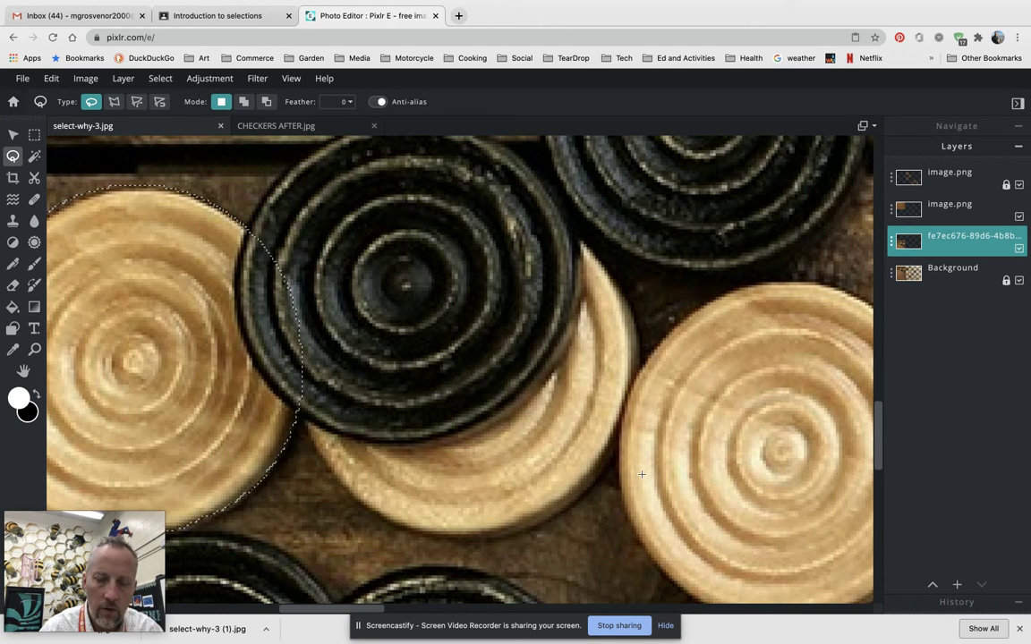
{"action": "left_click", "coordinate": [244, 103]}
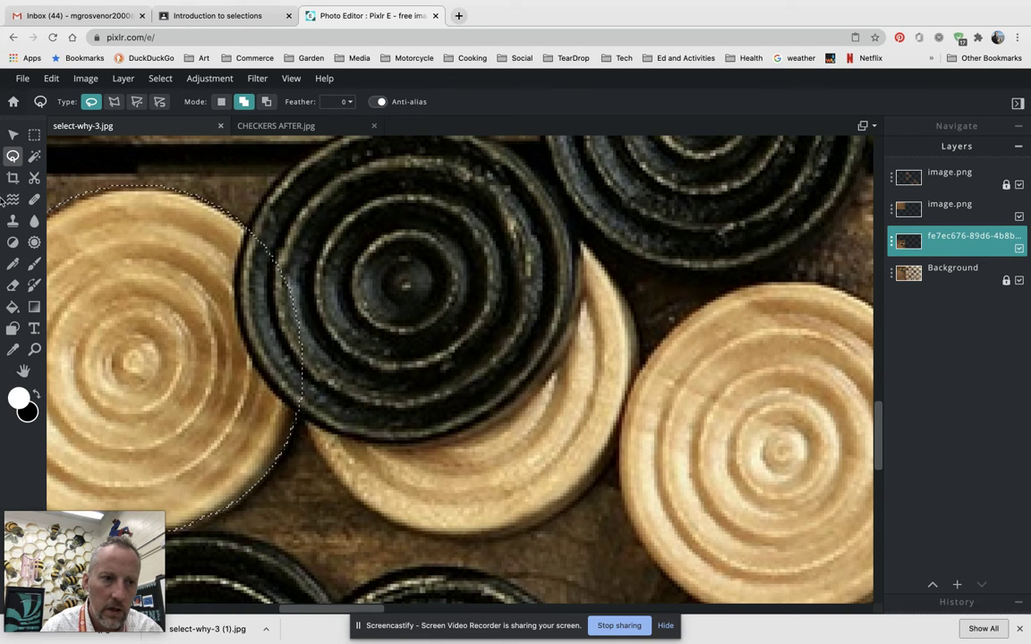
{"action": "scroll", "coordinate": [270, 306], "scroll_direction": "up", "scroll_amount": 3}
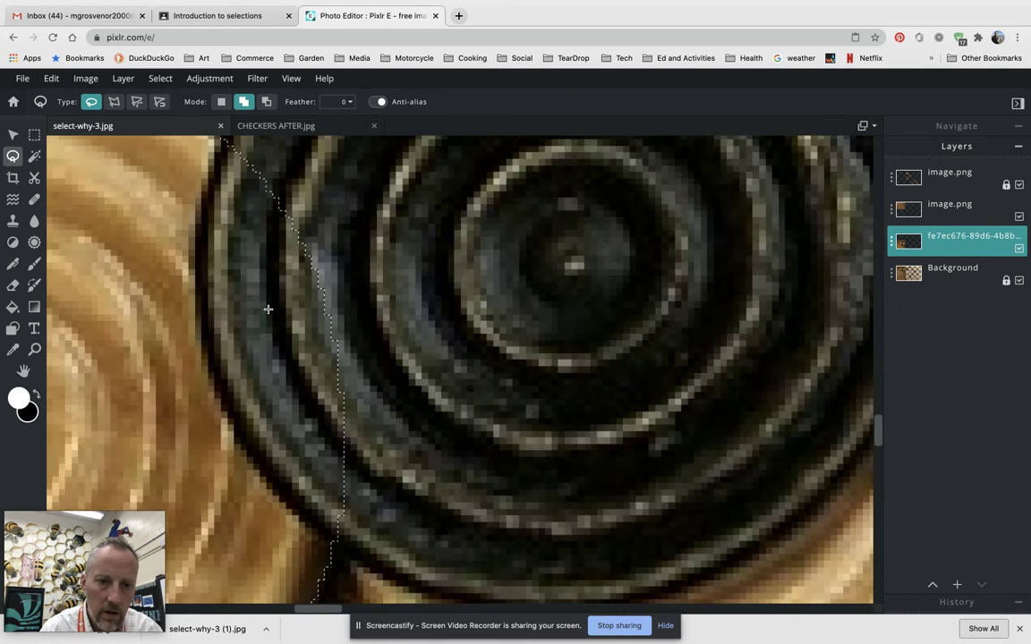
{"action": "scroll", "coordinate": [270, 306], "scroll_direction": "down", "scroll_amount": 5}
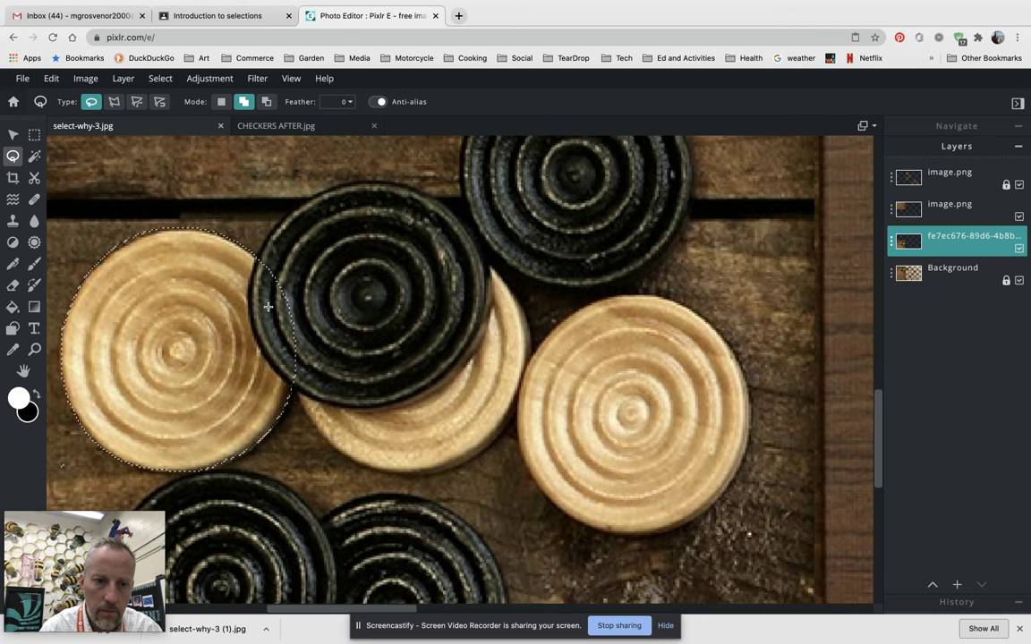
{"action": "scroll", "coordinate": [267, 307], "scroll_direction": "up", "scroll_amount": 1}
{"action": "scroll", "coordinate": [267, 307], "scroll_direction": "up", "scroll_amount": 2}
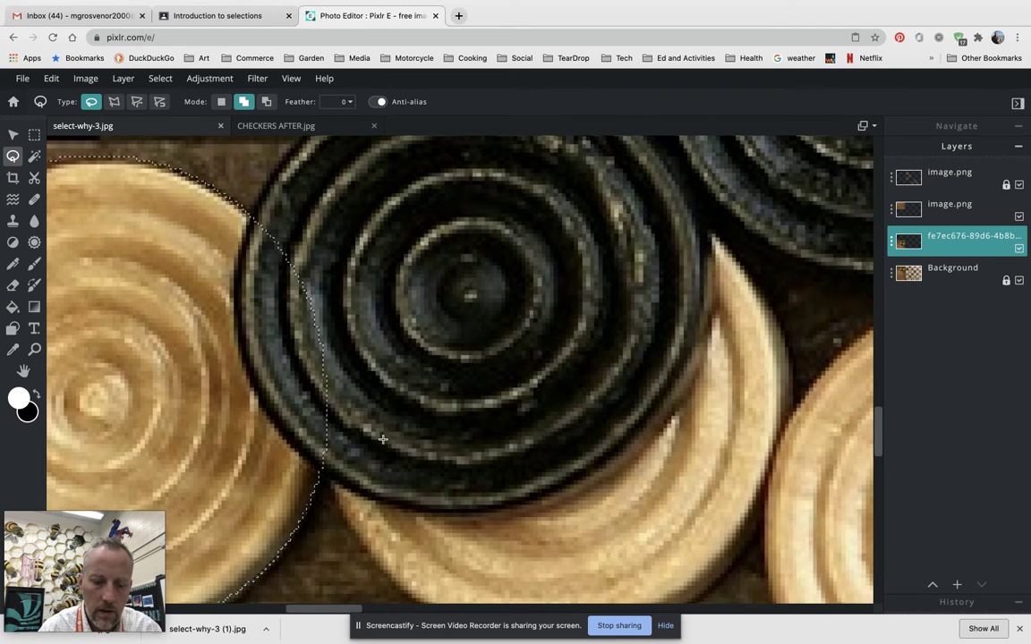
Trace a freehand outline across the dark checker's inner rings, undoing the stray trial paths
{"action": "left_click_drag", "start_coordinate": [378, 433], "coordinate": [353, 391]}
{"action": "mouse_move", "coordinate": [439, 476]}
{"action": "left_mouse_down"}
{"action": "mouse_move", "coordinate": [406, 392]}
{"action": "mouse_move", "coordinate": [357, 361]}
{"action": "left_mouse_up"}
{"action": "key", "text": "ctrl+z"}
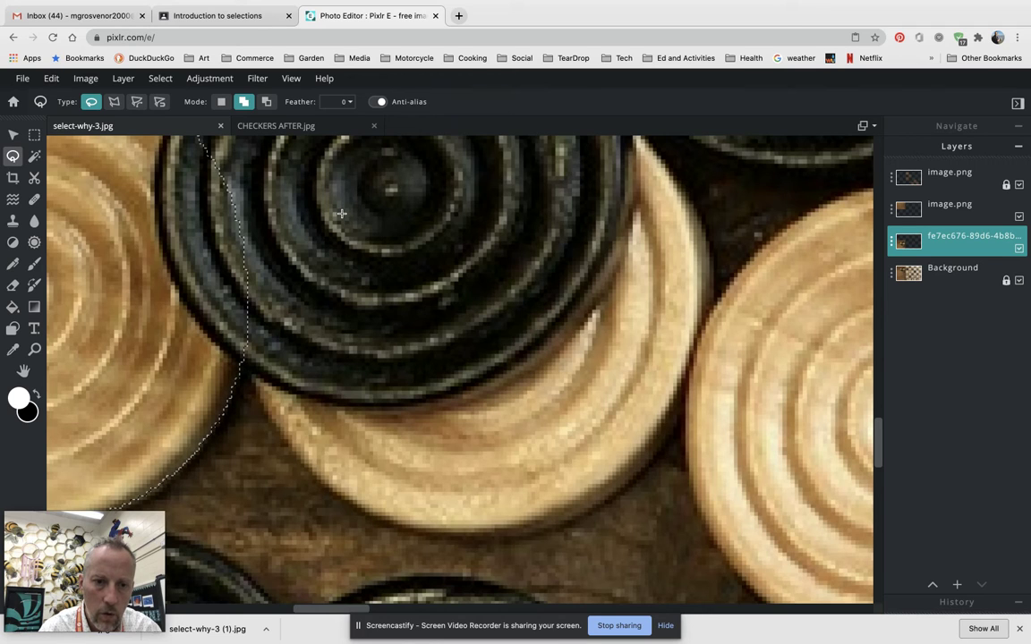
{"action": "mouse_move", "coordinate": [325, 238]}
{"action": "left_mouse_down"}
{"action": "mouse_move", "coordinate": [333, 280]}
{"action": "mouse_move", "coordinate": [365, 296]}
{"action": "left_mouse_up"}
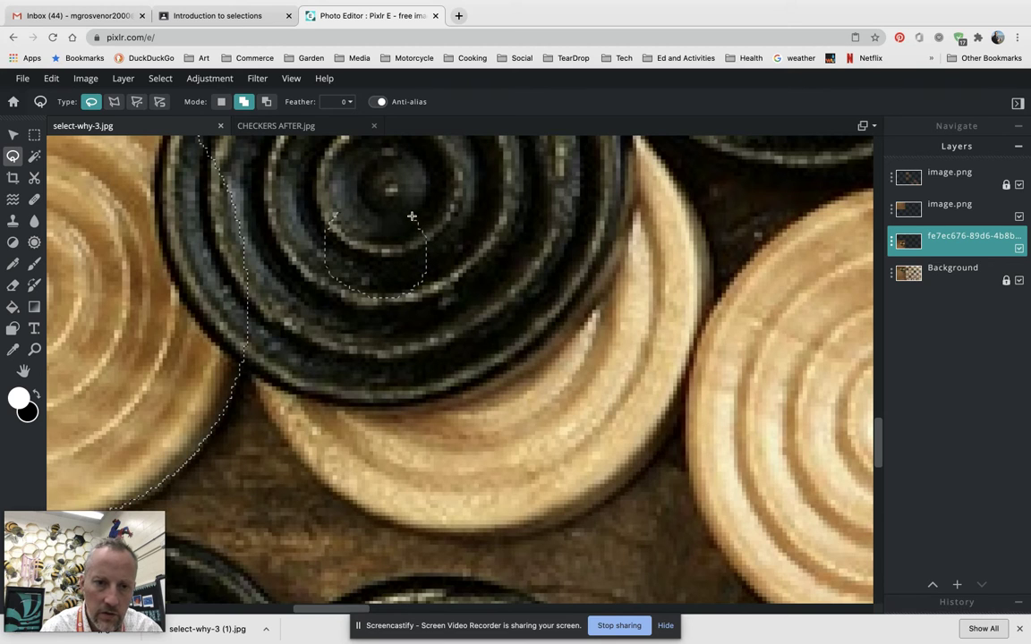
{"action": "left_click_drag", "start_coordinate": [412, 216], "coordinate": [412, 216]}
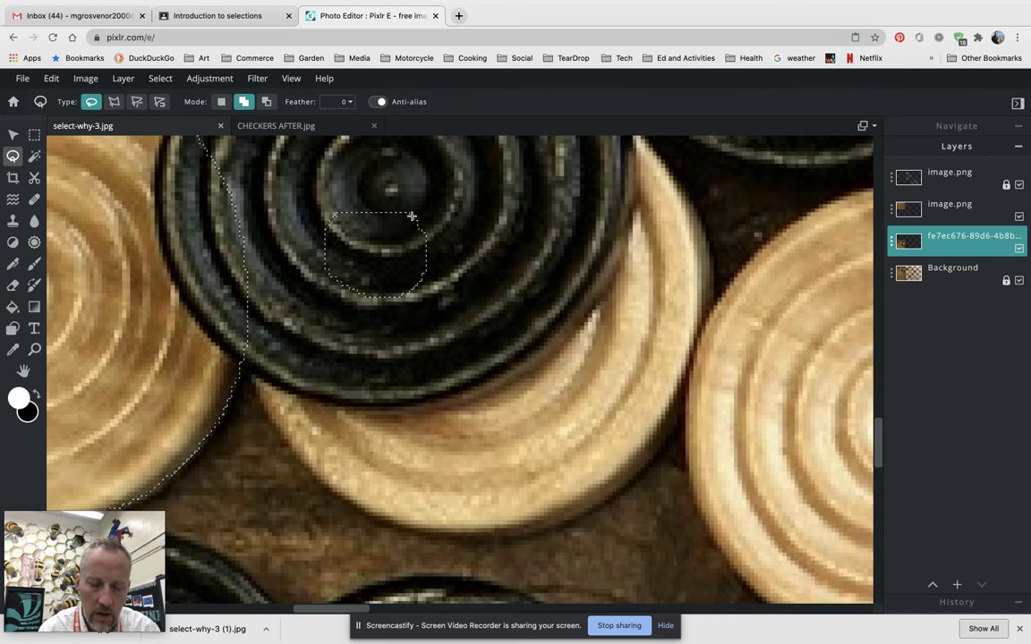
{"action": "key", "text": "ctrl+z"}
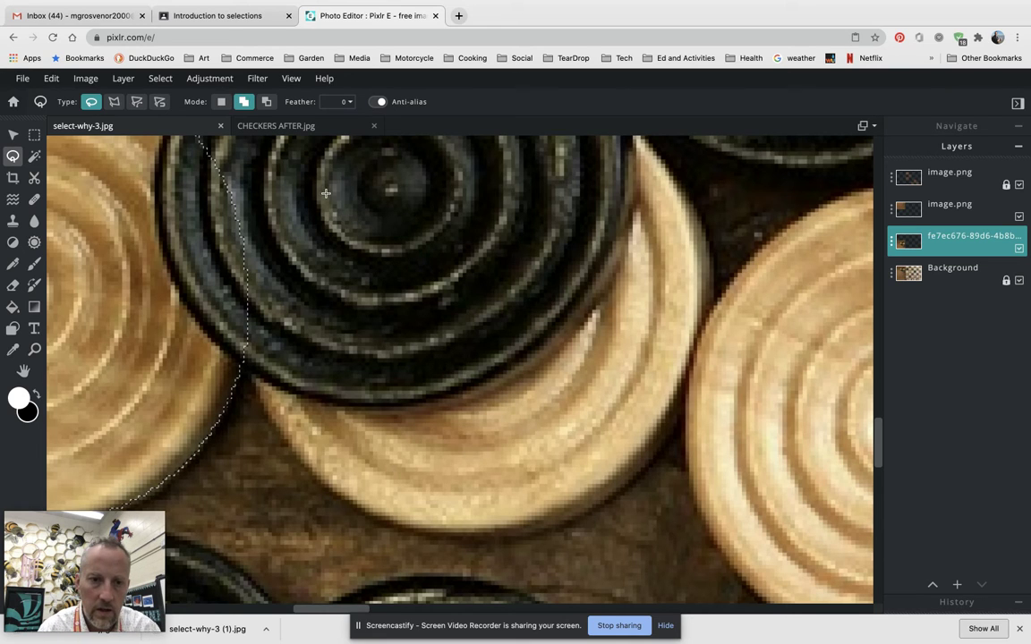
{"action": "mouse_move", "coordinate": [324, 188]}
{"action": "left_mouse_down"}
{"action": "mouse_move", "coordinate": [325, 258]}
{"action": "mouse_move", "coordinate": [349, 292]}
{"action": "left_mouse_up"}
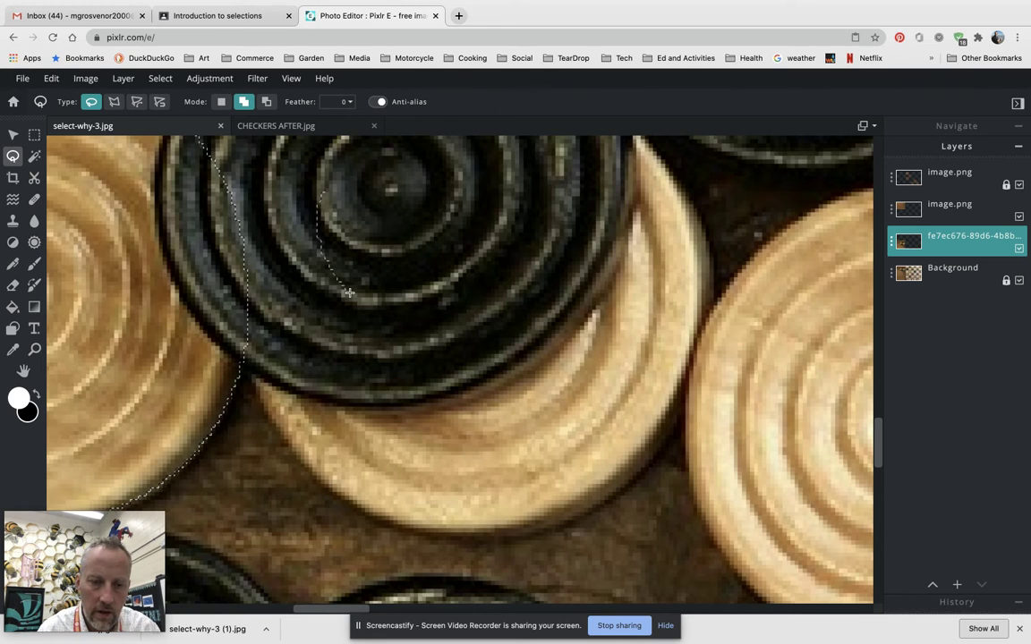
{"action": "key", "text": "ctrl+z"}
{"action": "mouse_move", "coordinate": [291, 204]}
{"action": "left_mouse_down"}
{"action": "mouse_move", "coordinate": [302, 254]}
{"action": "mouse_move", "coordinate": [353, 292]}
{"action": "mouse_move", "coordinate": [450, 218]}
{"action": "mouse_move", "coordinate": [479, 218]}
{"action": "mouse_move", "coordinate": [502, 272]}
{"action": "left_mouse_up"}
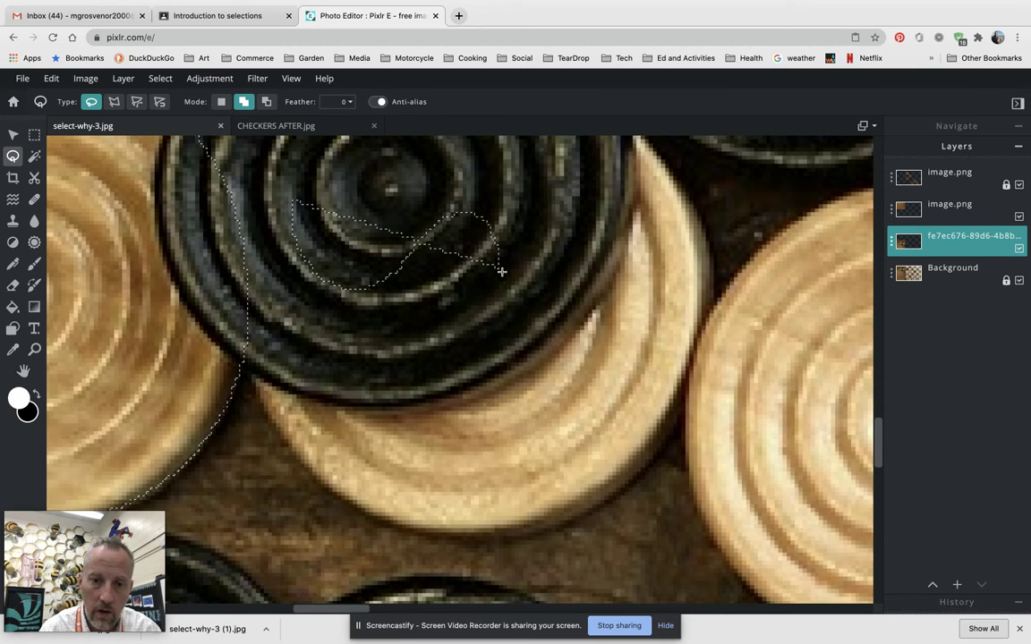
Undo the stray small loops, then lasso around the light checker's edge
{"action": "key", "text": "super+z"}
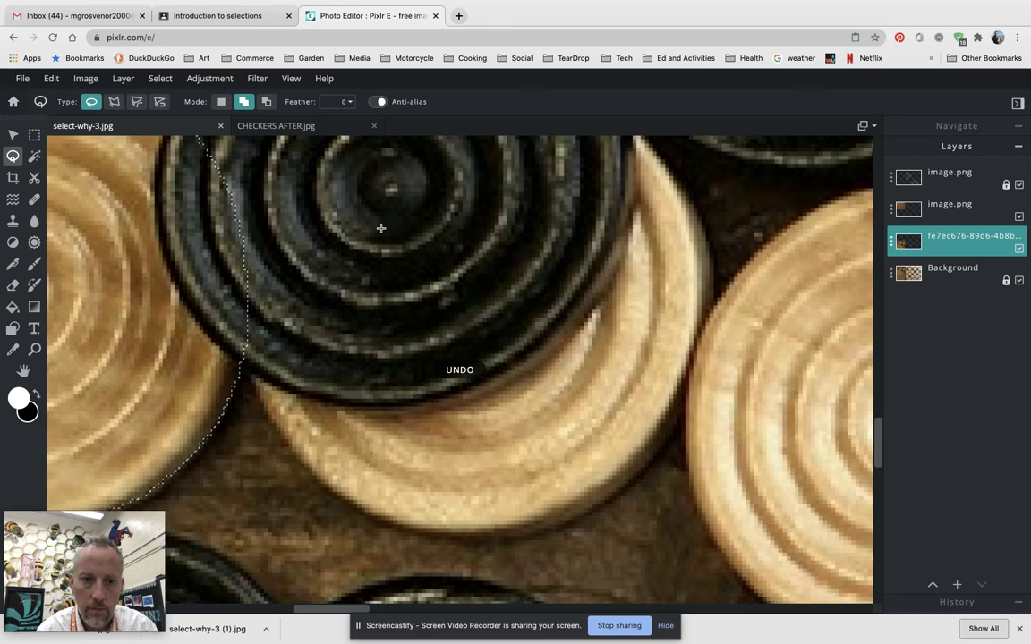
{"action": "mouse_move", "coordinate": [380, 228]}
{"action": "left_mouse_down"}
{"action": "mouse_move", "coordinate": [337, 253]}
{"action": "mouse_move", "coordinate": [338, 291]}
{"action": "mouse_move", "coordinate": [374, 318]}
{"action": "mouse_move", "coordinate": [413, 310]}
{"action": "mouse_move", "coordinate": [421, 244]}
{"action": "left_mouse_up"}
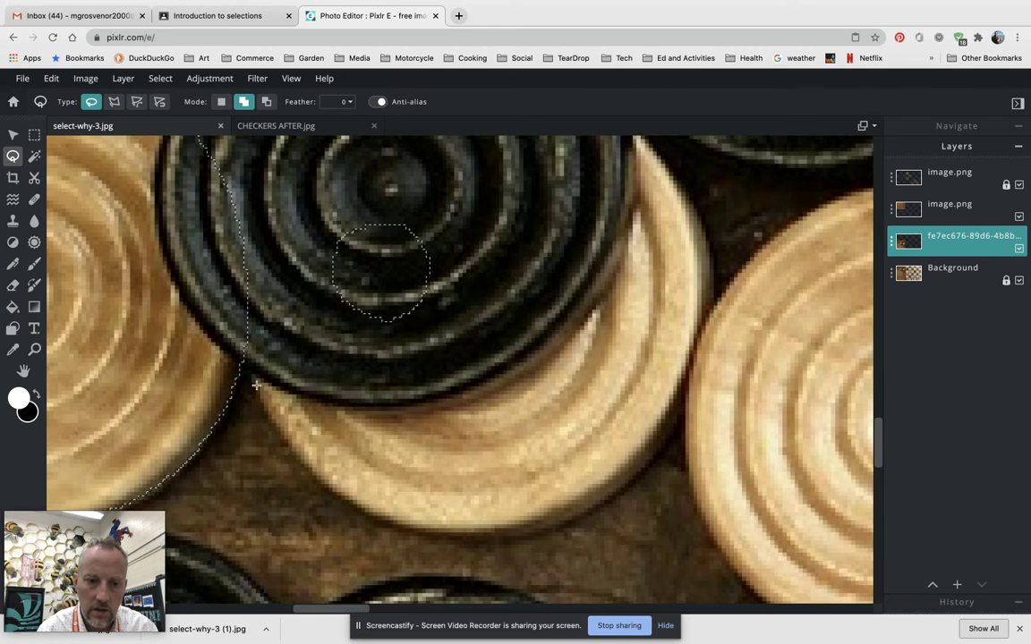
{"action": "key", "text": "ctrl+z"}
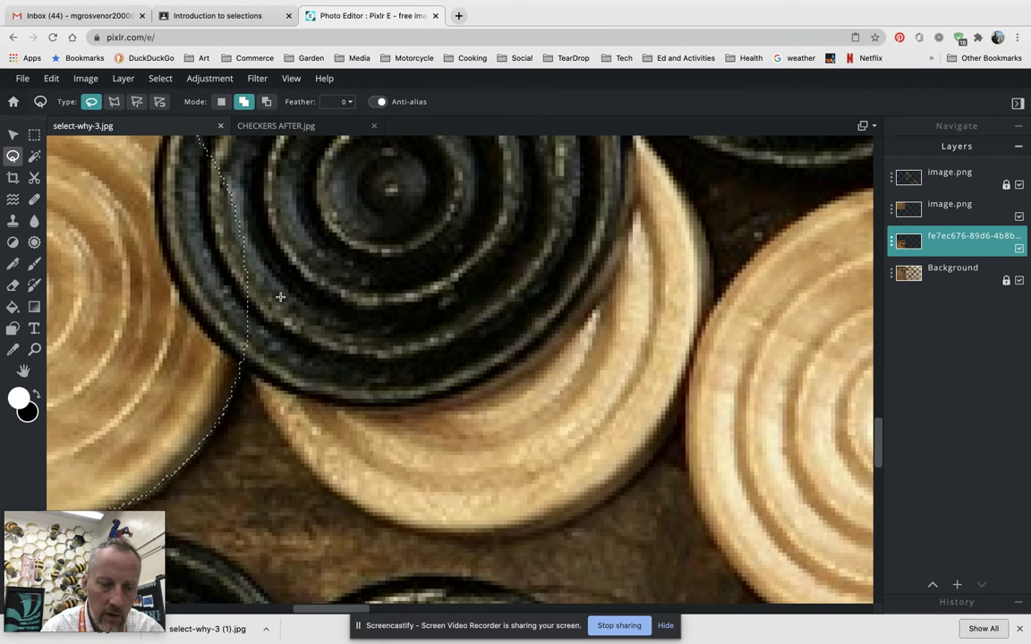
{"action": "mouse_move", "coordinate": [371, 313]}
{"action": "left_mouse_down"}
{"action": "mouse_move", "coordinate": [380, 310]}
{"action": "mouse_move", "coordinate": [299, 298]}
{"action": "mouse_move", "coordinate": [266, 320]}
{"action": "mouse_move", "coordinate": [248, 371]}
{"action": "mouse_move", "coordinate": [294, 455]}
{"action": "mouse_move", "coordinate": [323, 484]}
{"action": "mouse_move", "coordinate": [367, 501]}
{"action": "left_mouse_up"}
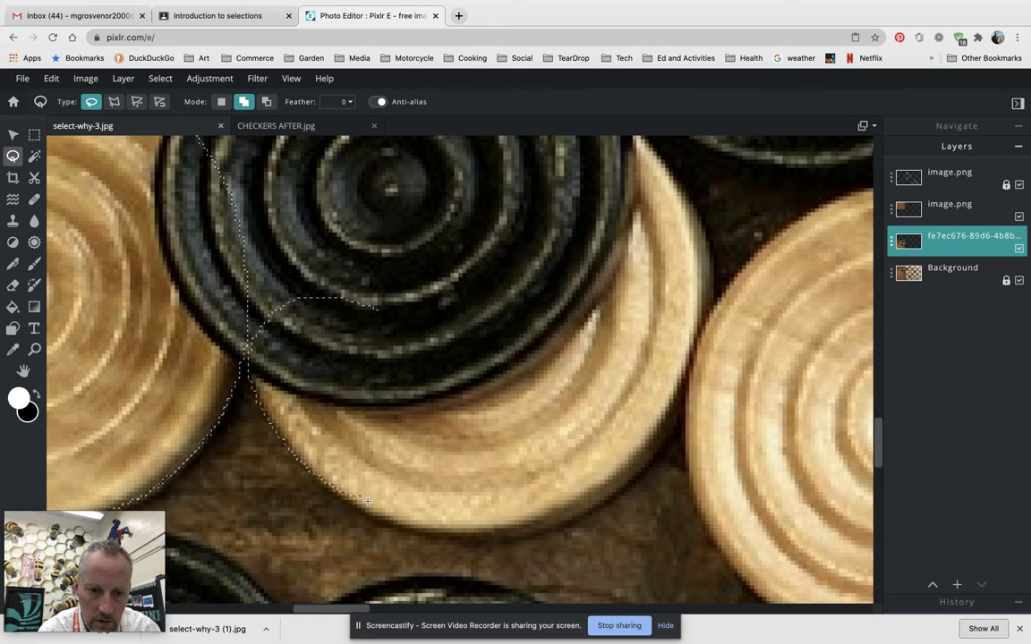
{"action": "mouse_move", "coordinate": [437, 481]}
{"action": "left_mouse_down"}
{"action": "mouse_move", "coordinate": [446, 433]}
{"action": "mouse_move", "coordinate": [395, 329]}
{"action": "left_mouse_up"}
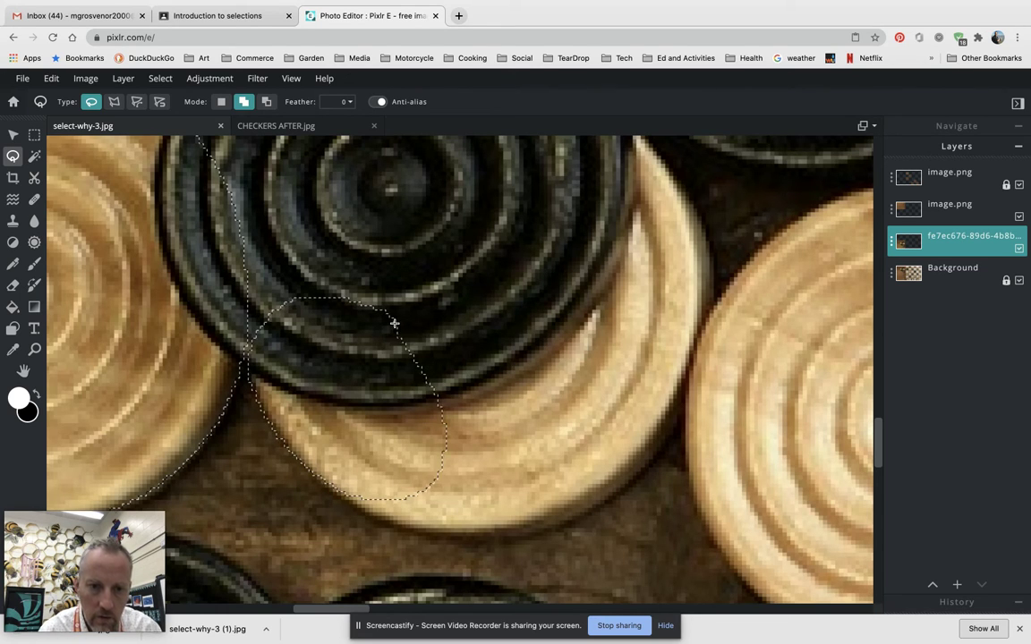
{"action": "mouse_move", "coordinate": [470, 350]}
{"action": "left_mouse_down"}
{"action": "mouse_move", "coordinate": [401, 271]}
{"action": "mouse_move", "coordinate": [310, 232]}
{"action": "mouse_move", "coordinate": [272, 237]}
{"action": "left_mouse_up"}
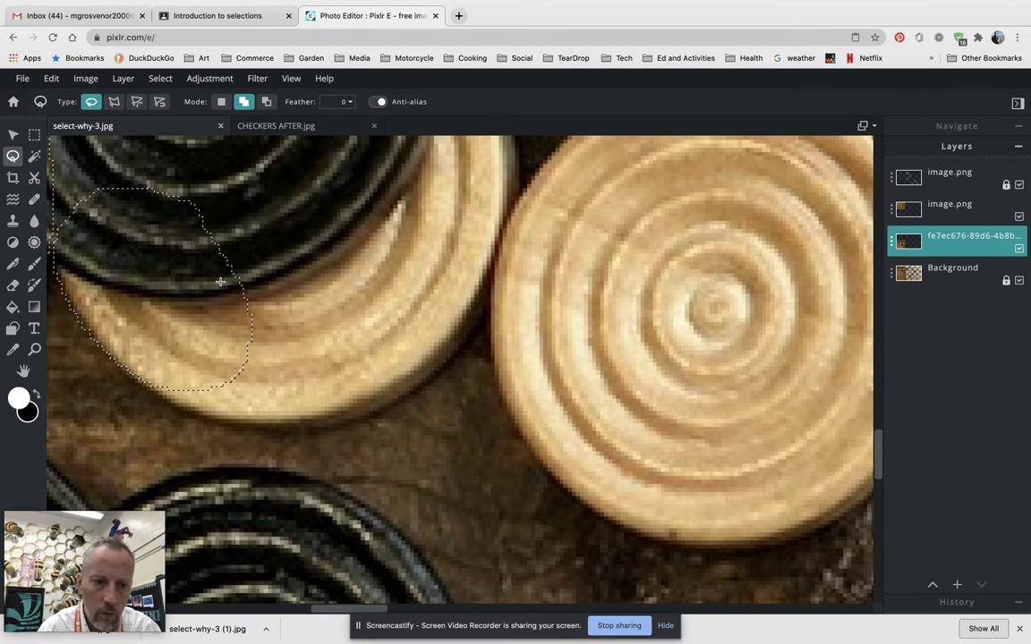
Add two freehand areas along the light checker's lower edge to the selection
{"action": "left_click_drag", "start_coordinate": [185, 312], "coordinate": [131, 314]}
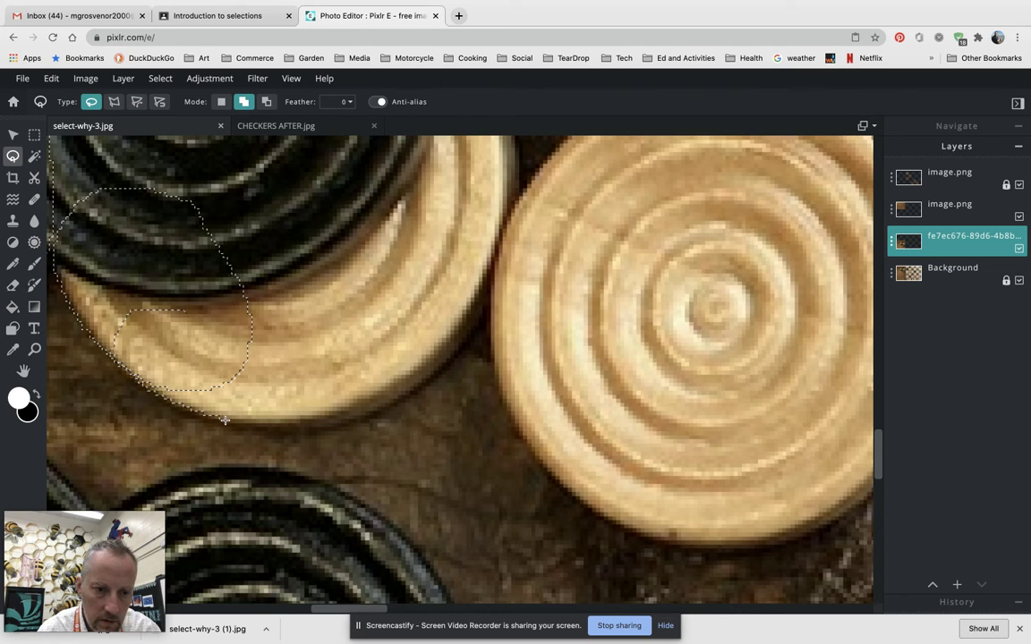
{"action": "left_click_drag", "start_coordinate": [248, 421], "coordinate": [280, 421]}
{"action": "mouse_move", "coordinate": [337, 388]}
{"action": "left_mouse_down"}
{"action": "mouse_move", "coordinate": [246, 254]}
{"action": "mouse_move", "coordinate": [179, 250]}
{"action": "left_mouse_up"}
{"action": "scroll", "coordinate": [404, 260], "scroll_direction": "right", "scroll_amount": 5}
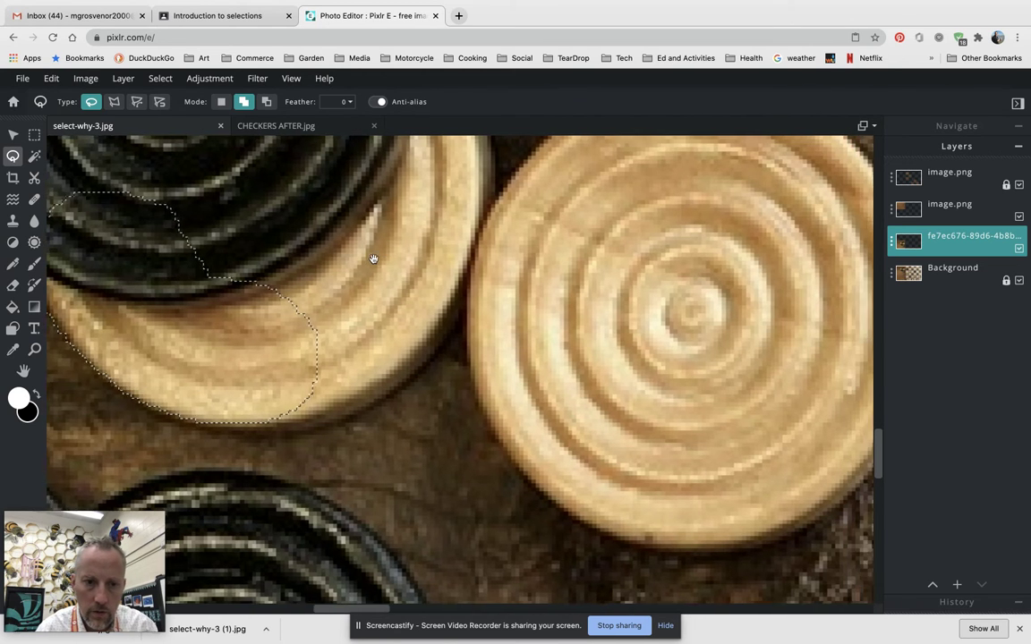
{"action": "left_click_drag", "start_coordinate": [104, 347], "coordinate": [90, 348]}
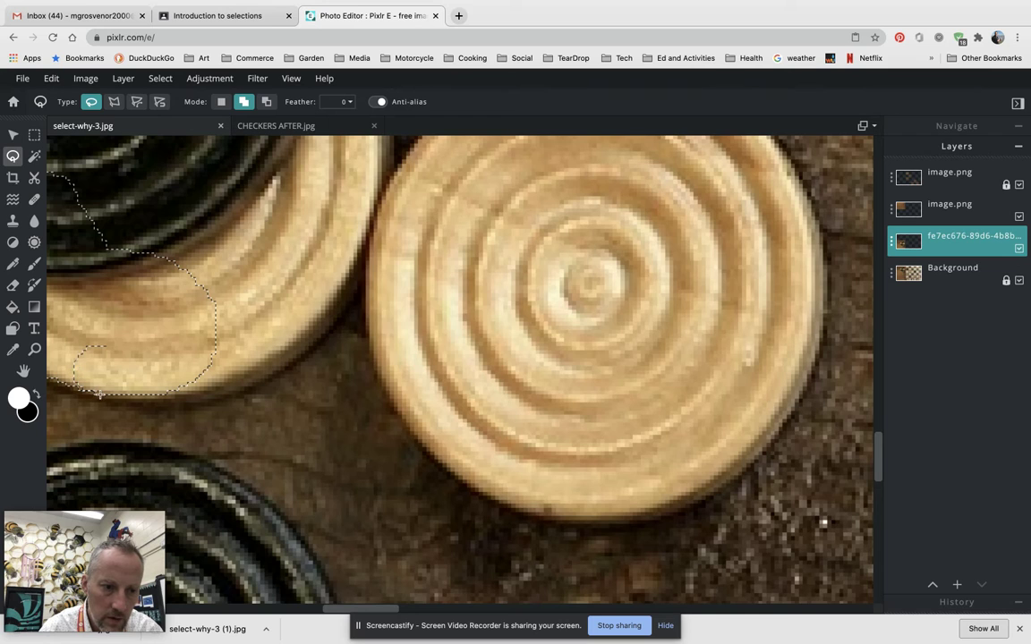
{"action": "left_click_drag", "start_coordinate": [196, 396], "coordinate": [288, 354]}
{"action": "mouse_move", "coordinate": [271, 284]}
{"action": "left_mouse_down"}
{"action": "mouse_move", "coordinate": [243, 257]}
{"action": "mouse_move", "coordinate": [235, 314]}
{"action": "mouse_move", "coordinate": [207, 351]}
{"action": "left_mouse_up"}
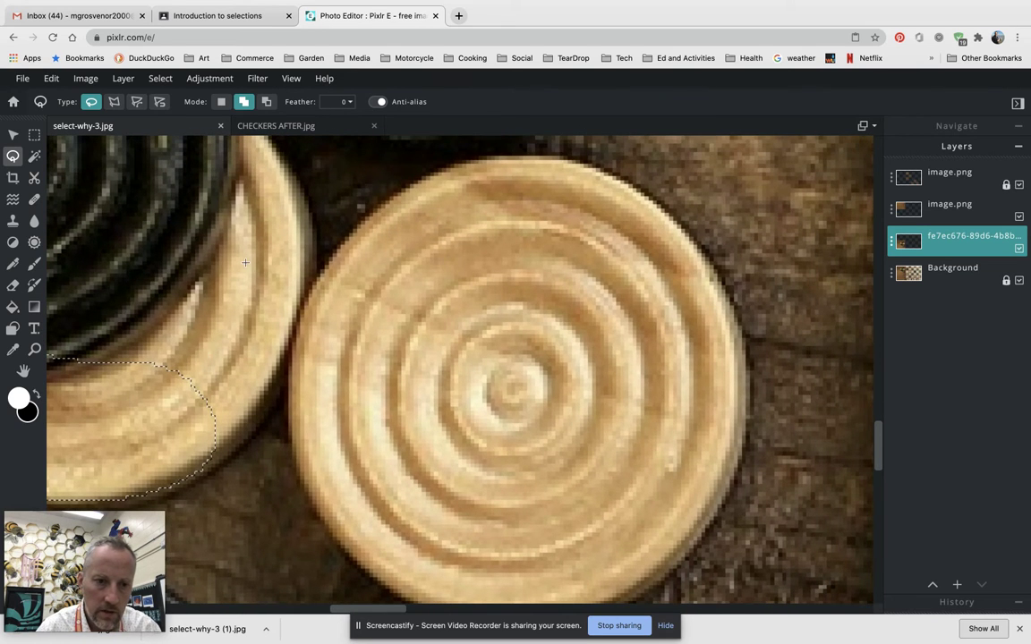
Extend the selection up the checker's rim and along the coin's lower edge
{"action": "left_click_drag", "start_coordinate": [242, 230], "coordinate": [131, 336]}
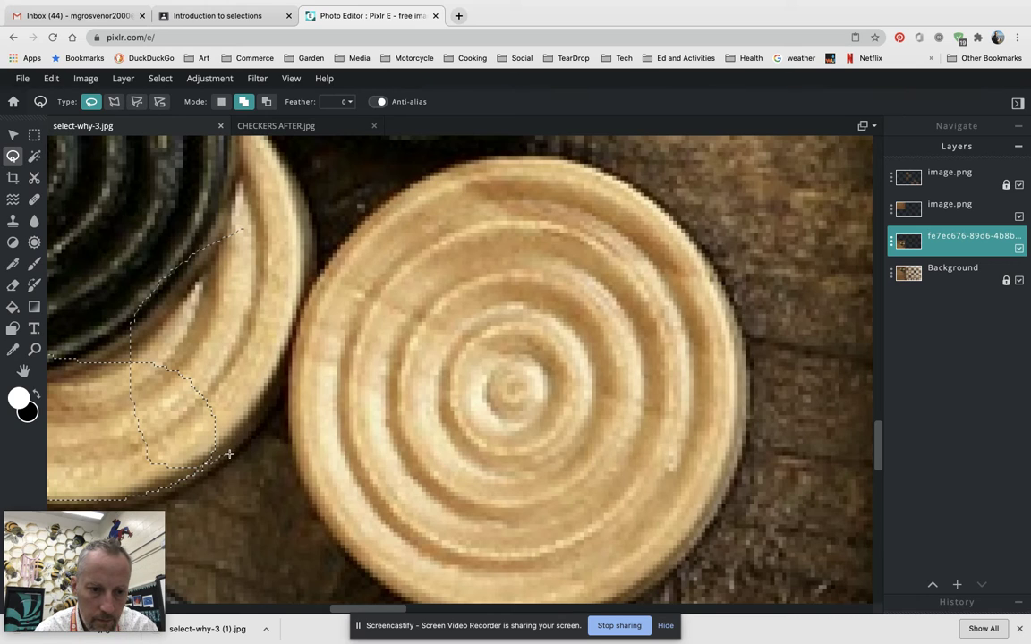
{"action": "left_click_drag", "start_coordinate": [276, 388], "coordinate": [287, 359]}
{"action": "left_click_drag", "start_coordinate": [231, 240], "coordinate": [207, 219]}
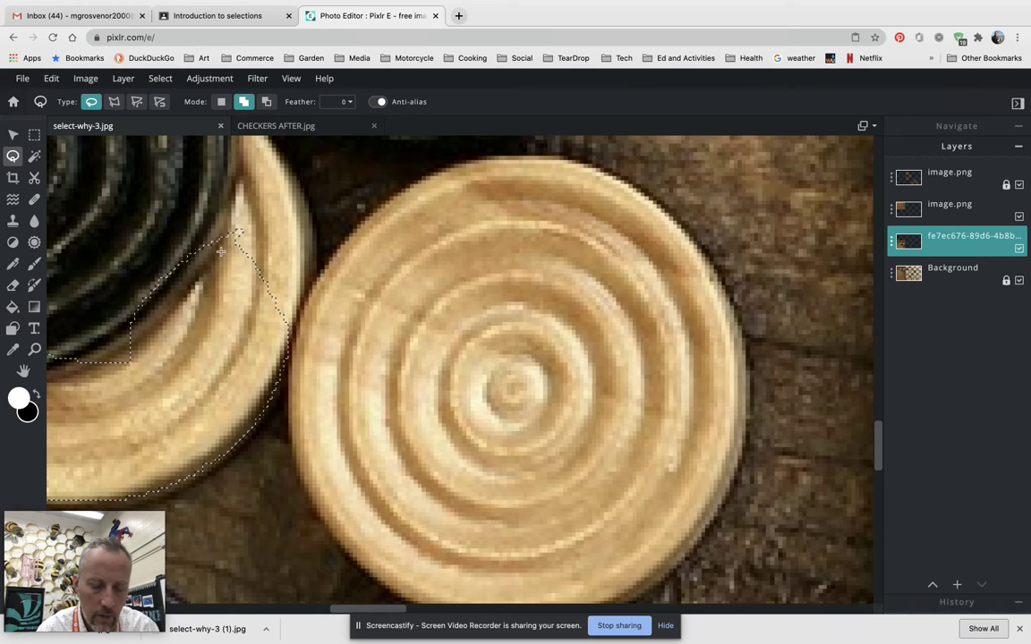
{"action": "mouse_move", "coordinate": [211, 274]}
{"action": "left_mouse_down"}
{"action": "mouse_move", "coordinate": [288, 242]}
{"action": "mouse_move", "coordinate": [370, 167]}
{"action": "left_mouse_up"}
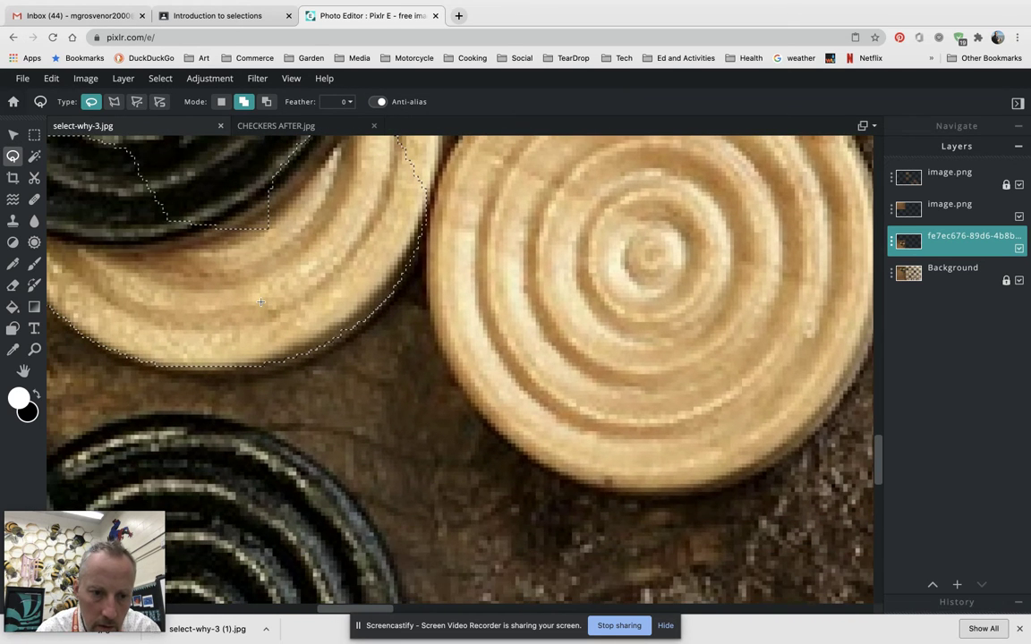
{"action": "left_click_drag", "start_coordinate": [195, 329], "coordinate": [166, 350]}
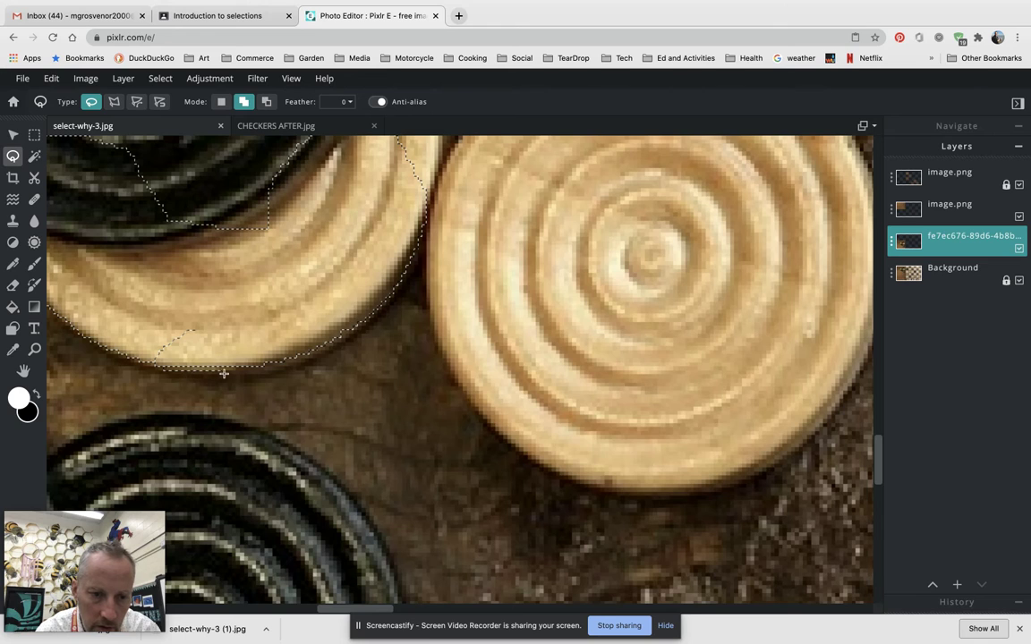
{"action": "left_click_drag", "start_coordinate": [246, 373], "coordinate": [323, 353]}
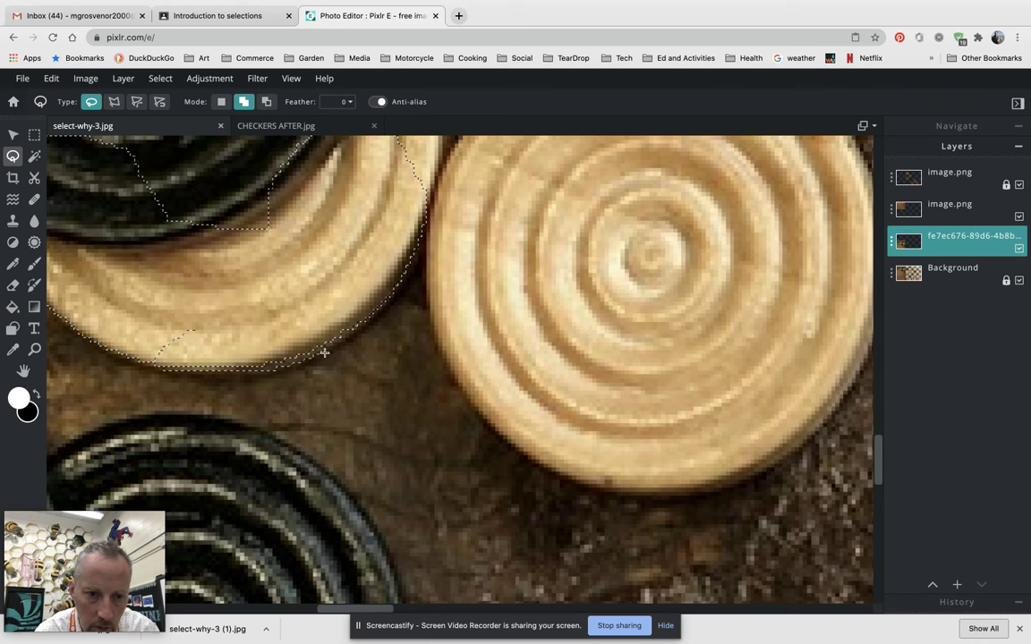
{"action": "left_click_drag", "start_coordinate": [229, 299], "coordinate": [224, 305]}
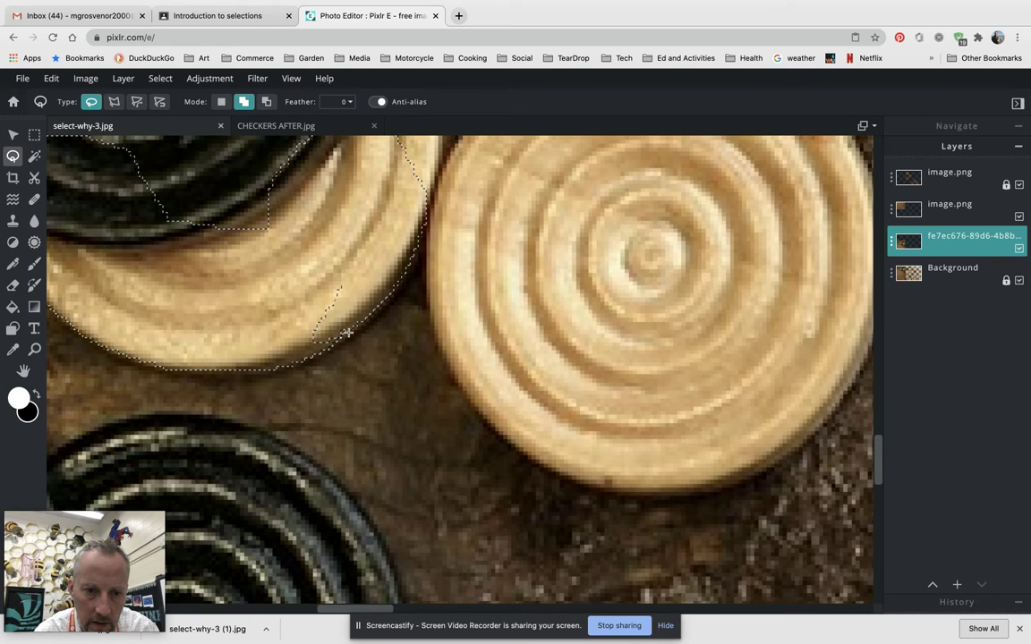
Outline the crescent-shaped light checker into the selection, undoing a bulge that overshot
{"action": "mouse_move", "coordinate": [269, 309]}
{"action": "left_mouse_down"}
{"action": "mouse_move", "coordinate": [128, 376]}
{"action": "mouse_move", "coordinate": [93, 411]}
{"action": "left_mouse_up"}
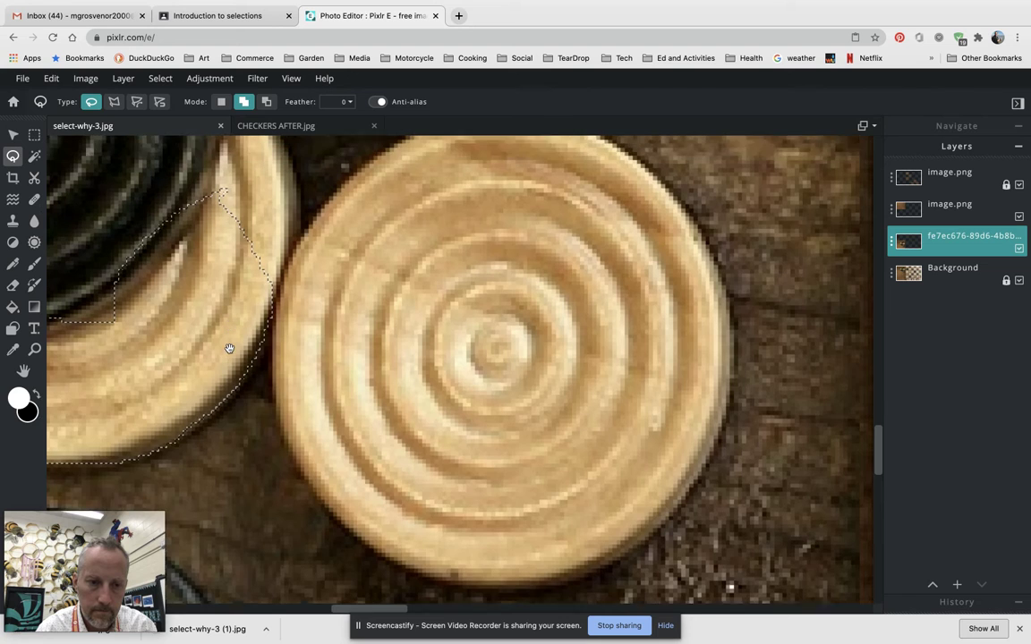
{"action": "mouse_move", "coordinate": [229, 349]}
{"action": "left_mouse_down"}
{"action": "mouse_move", "coordinate": [315, 479]}
{"action": "mouse_move", "coordinate": [341, 468]}
{"action": "mouse_move", "coordinate": [464, 502]}
{"action": "left_mouse_up"}
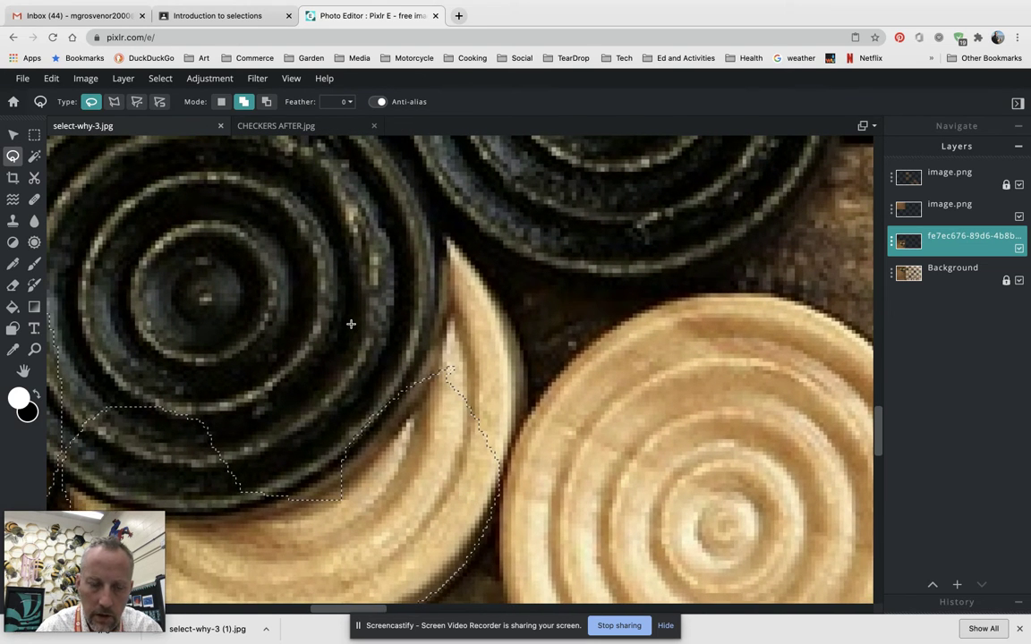
{"action": "mouse_move", "coordinate": [363, 229]}
{"action": "left_mouse_down"}
{"action": "mouse_move", "coordinate": [384, 212]}
{"action": "mouse_move", "coordinate": [420, 213]}
{"action": "mouse_move", "coordinate": [440, 229]}
{"action": "left_mouse_up"}
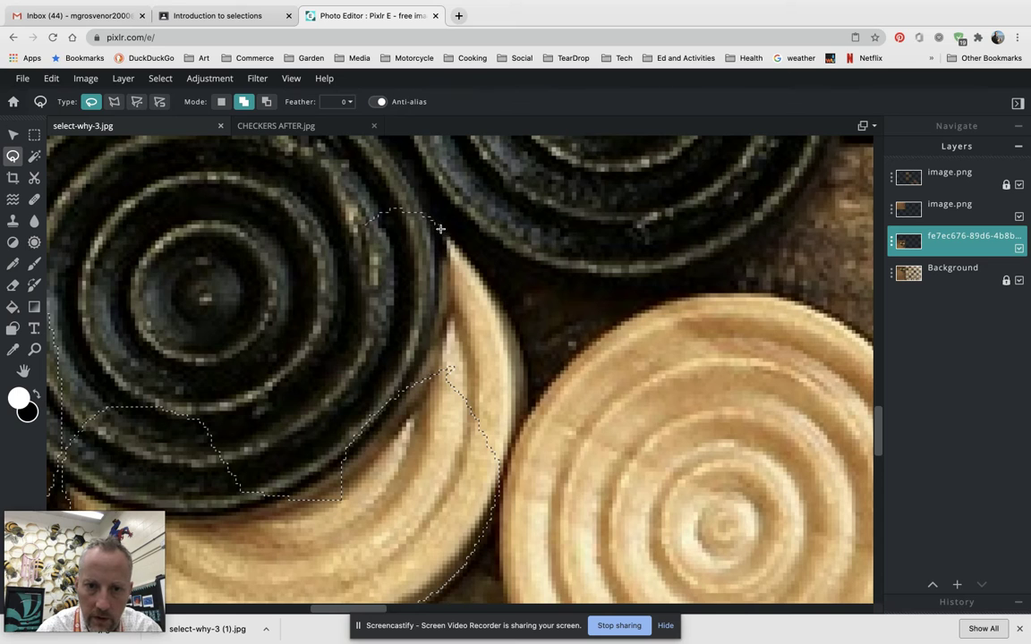
{"action": "mouse_move", "coordinate": [486, 295]}
{"action": "left_mouse_down"}
{"action": "mouse_move", "coordinate": [428, 371]}
{"action": "mouse_move", "coordinate": [362, 373]}
{"action": "mouse_move", "coordinate": [328, 265]}
{"action": "mouse_move", "coordinate": [362, 223]}
{"action": "left_mouse_up"}
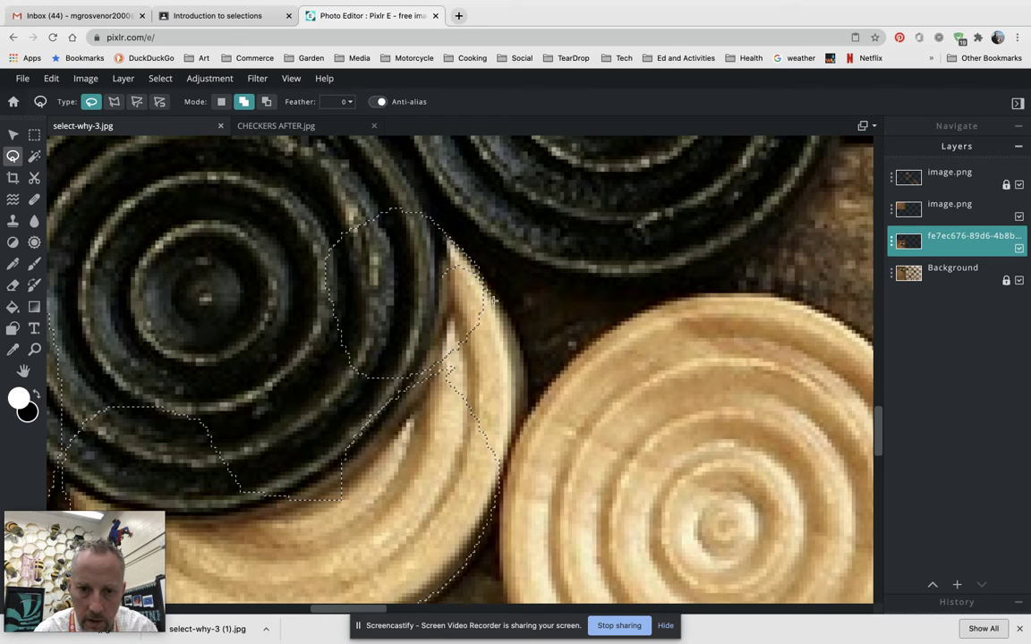
{"action": "left_click_drag", "start_coordinate": [513, 335], "coordinate": [524, 397]}
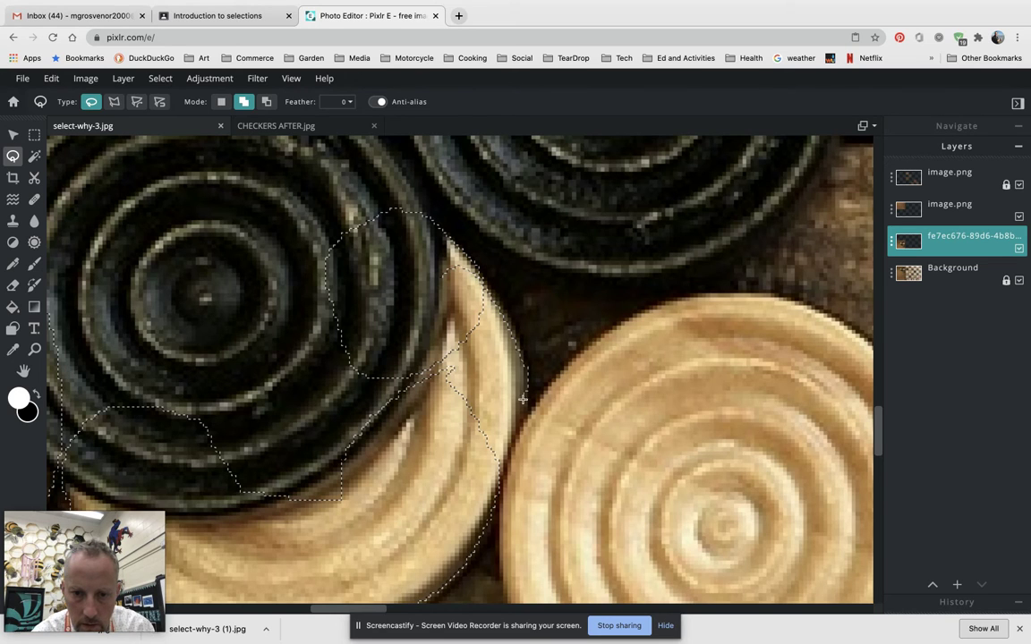
{"action": "mouse_move", "coordinate": [486, 428]}
{"action": "left_mouse_down"}
{"action": "mouse_move", "coordinate": [357, 322]}
{"action": "mouse_move", "coordinate": [375, 343]}
{"action": "mouse_move", "coordinate": [384, 407]}
{"action": "left_mouse_up"}
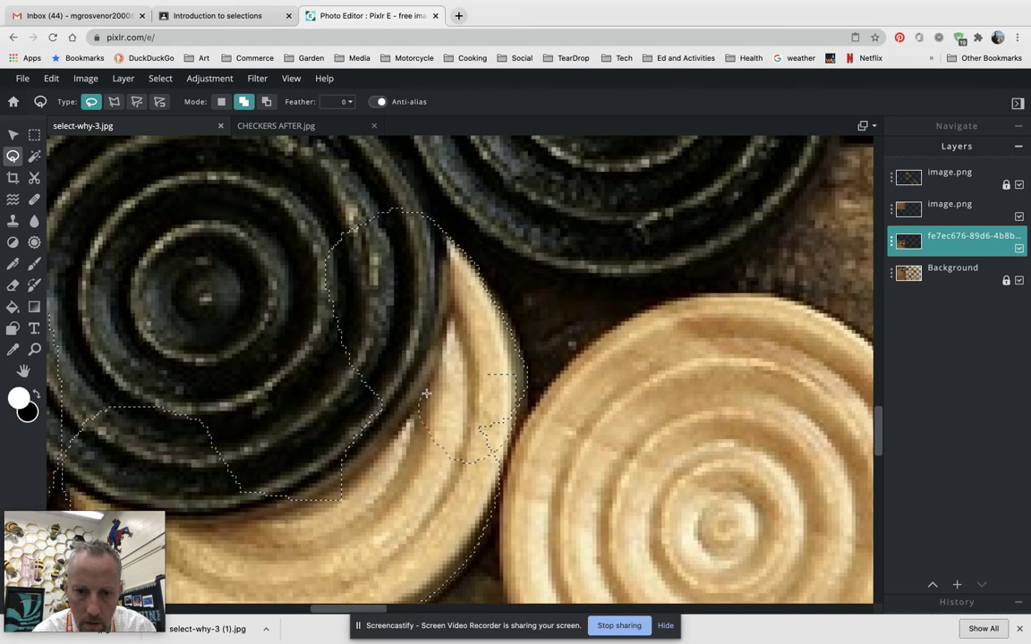
{"action": "left_click_drag", "start_coordinate": [427, 393], "coordinate": [325, 345]}
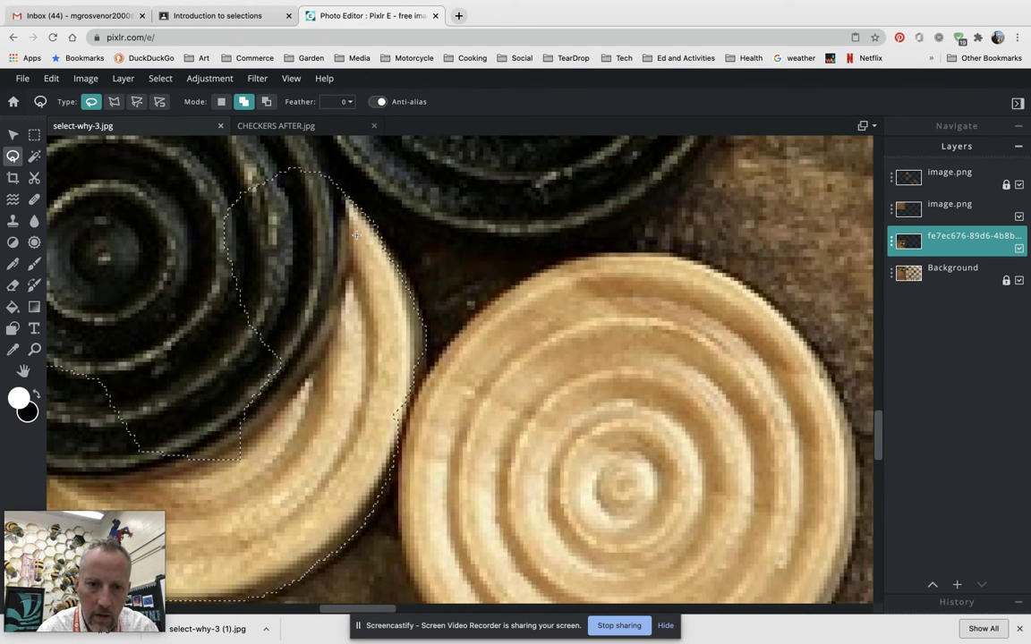
{"action": "left_click_drag", "start_coordinate": [408, 278], "coordinate": [438, 315]}
{"action": "left_click_drag", "start_coordinate": [354, 324], "coordinate": [354, 324]}
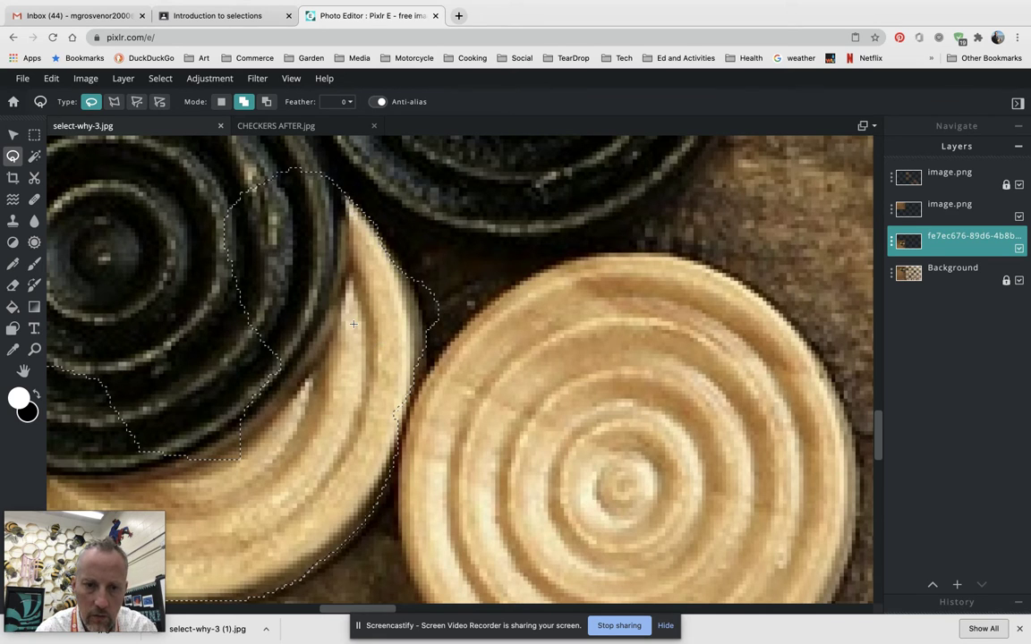
{"action": "key", "text": "ctrl+z"}
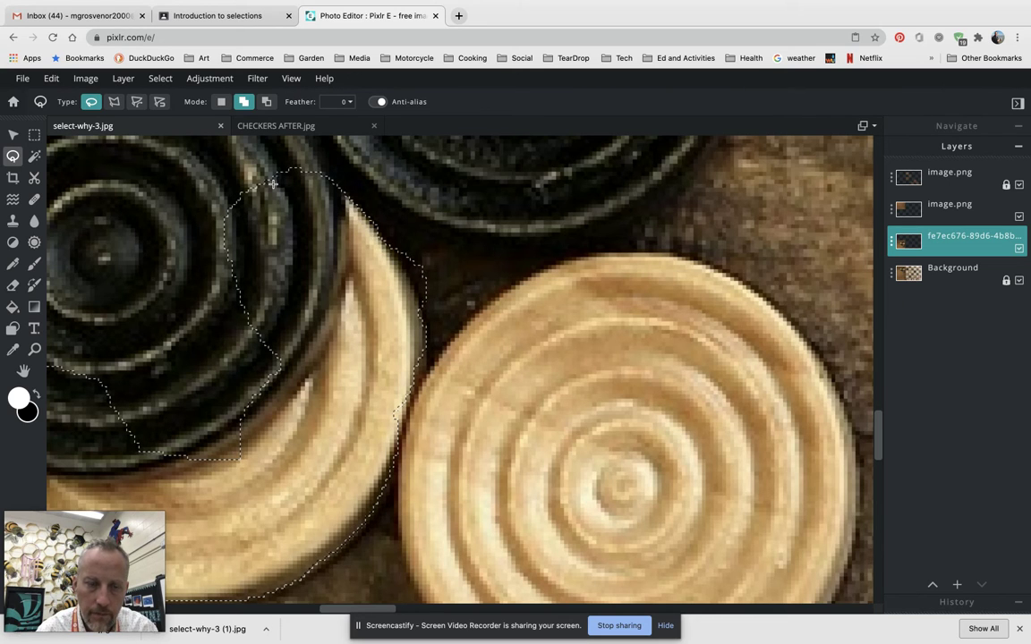
In Subtract mode, cut a dark area out of the selection
{"action": "left_click", "coordinate": [265, 102]}
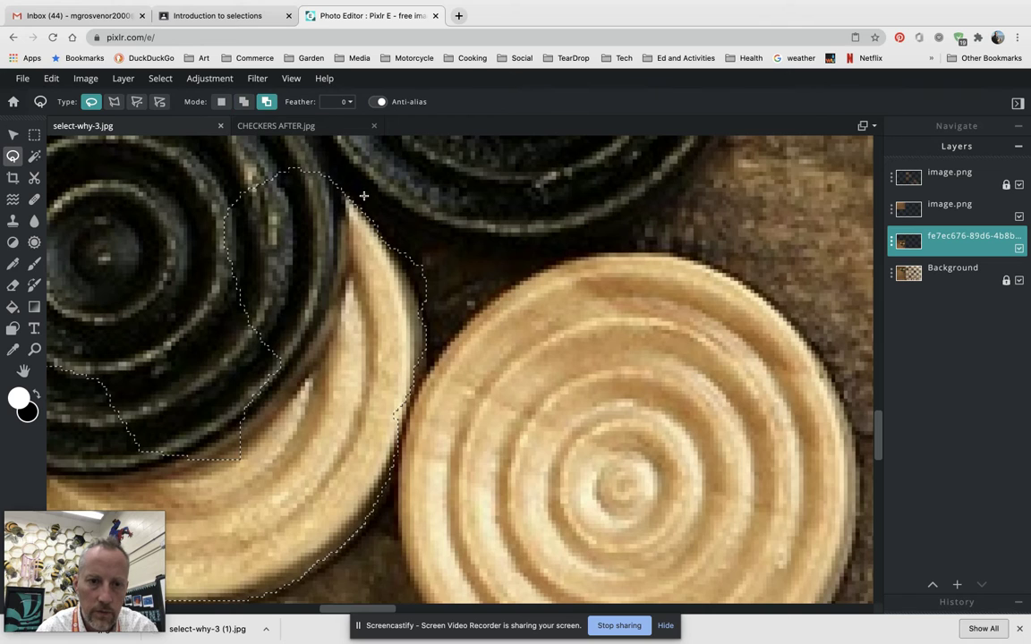
{"action": "mouse_move", "coordinate": [404, 210]}
{"action": "left_mouse_down"}
{"action": "mouse_move", "coordinate": [376, 192]}
{"action": "mouse_move", "coordinate": [352, 197]}
{"action": "left_mouse_up"}
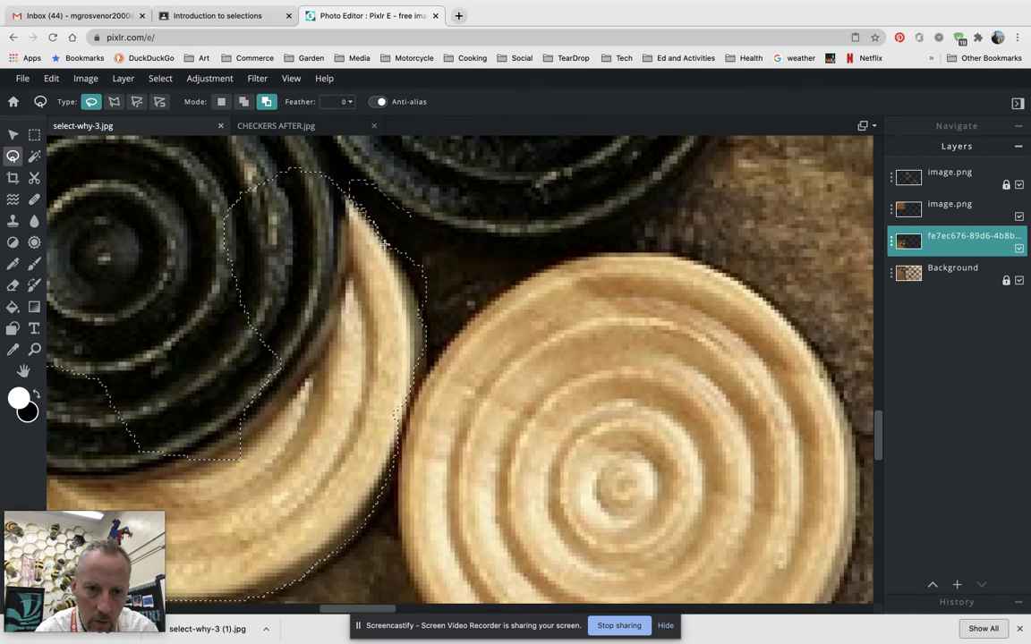
{"action": "left_click_drag", "start_coordinate": [419, 308], "coordinate": [447, 278]}
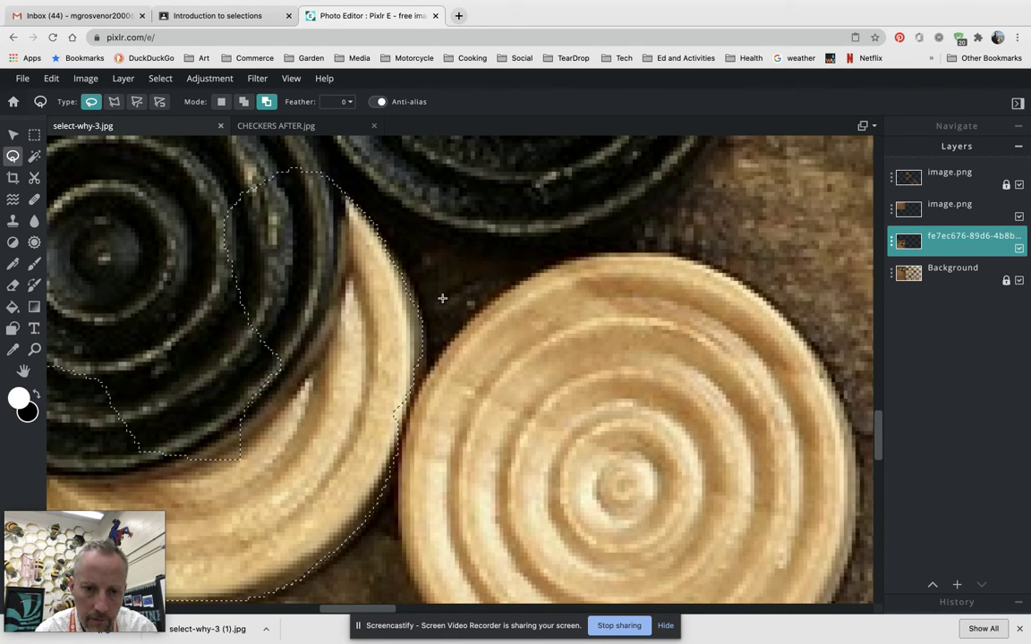
Back in Add mode, lasso the dark checker's lower half to link the light checkers
{"action": "left_click", "coordinate": [244, 103]}
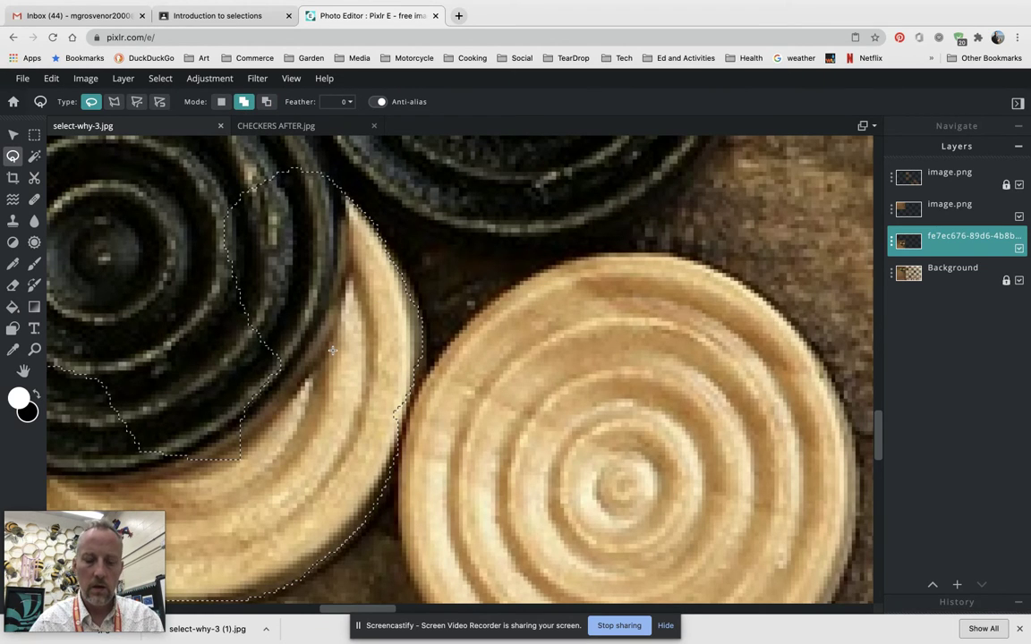
{"action": "left_click_drag", "start_coordinate": [332, 349], "coordinate": [645, 371]}
{"action": "key", "text": "super+z"}
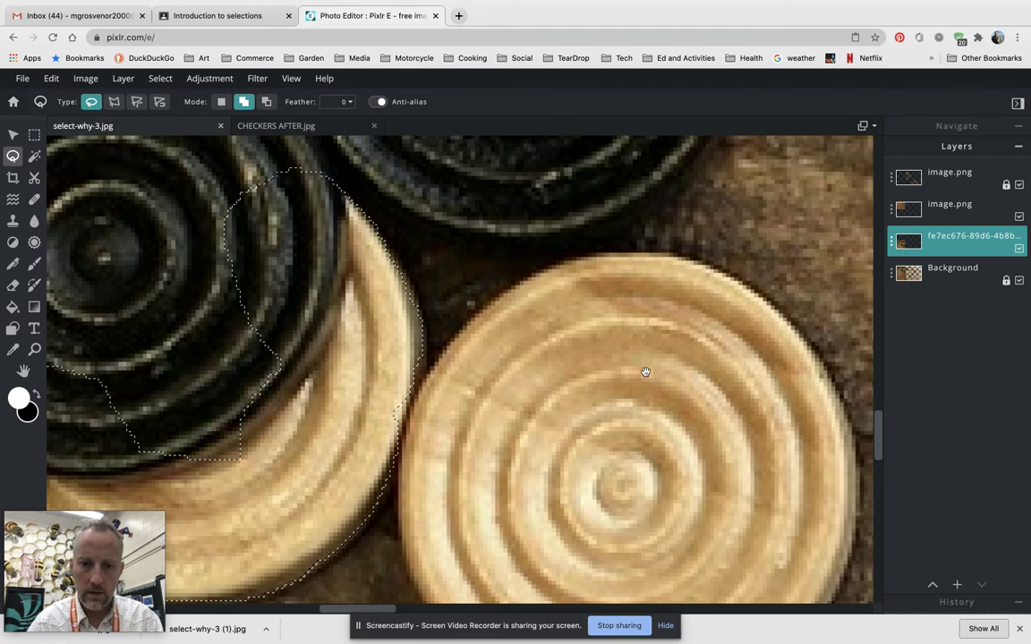
{"action": "left_click_drag", "start_coordinate": [646, 372], "coordinate": [997, 437]}
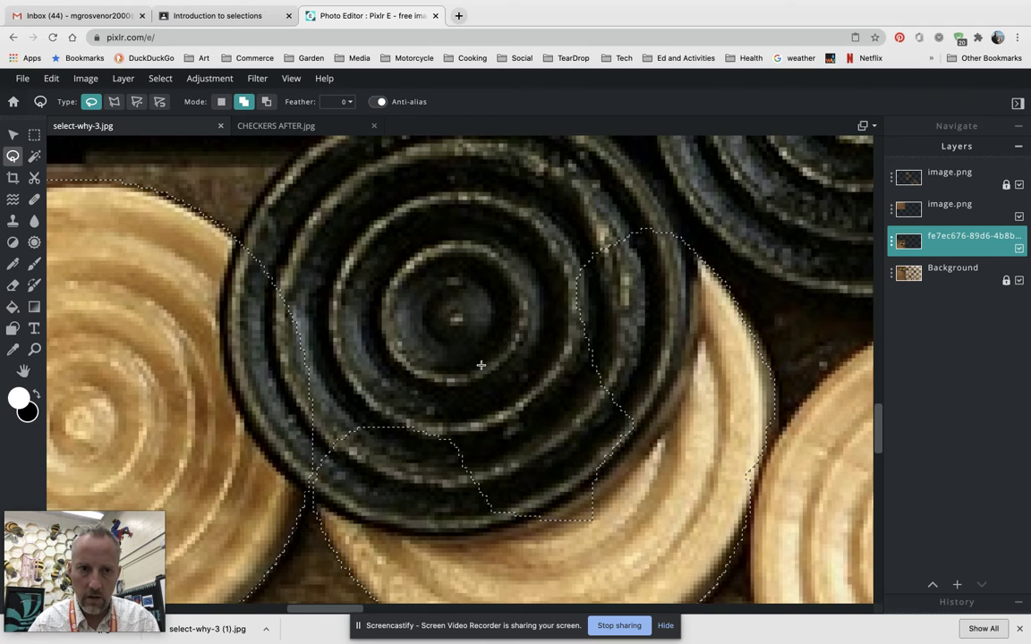
{"action": "mouse_move", "coordinate": [454, 342]}
{"action": "left_mouse_down"}
{"action": "mouse_move", "coordinate": [411, 408]}
{"action": "mouse_move", "coordinate": [465, 526]}
{"action": "mouse_move", "coordinate": [522, 572]}
{"action": "mouse_move", "coordinate": [612, 542]}
{"action": "mouse_move", "coordinate": [643, 489]}
{"action": "mouse_move", "coordinate": [652, 419]}
{"action": "mouse_move", "coordinate": [634, 350]}
{"action": "mouse_move", "coordinate": [586, 320]}
{"action": "mouse_move", "coordinate": [535, 307]}
{"action": "mouse_move", "coordinate": [513, 376]}
{"action": "left_mouse_up"}
{"action": "scroll", "coordinate": [502, 409], "scroll_direction": "down", "scroll_amount": 1}
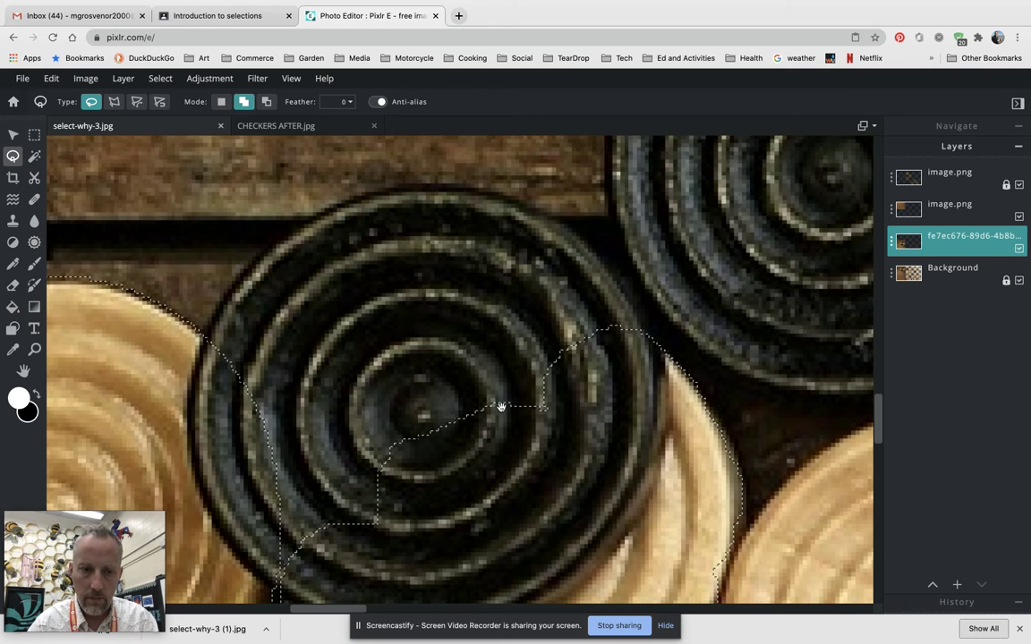
{"action": "left_click", "coordinate": [115, 103]}
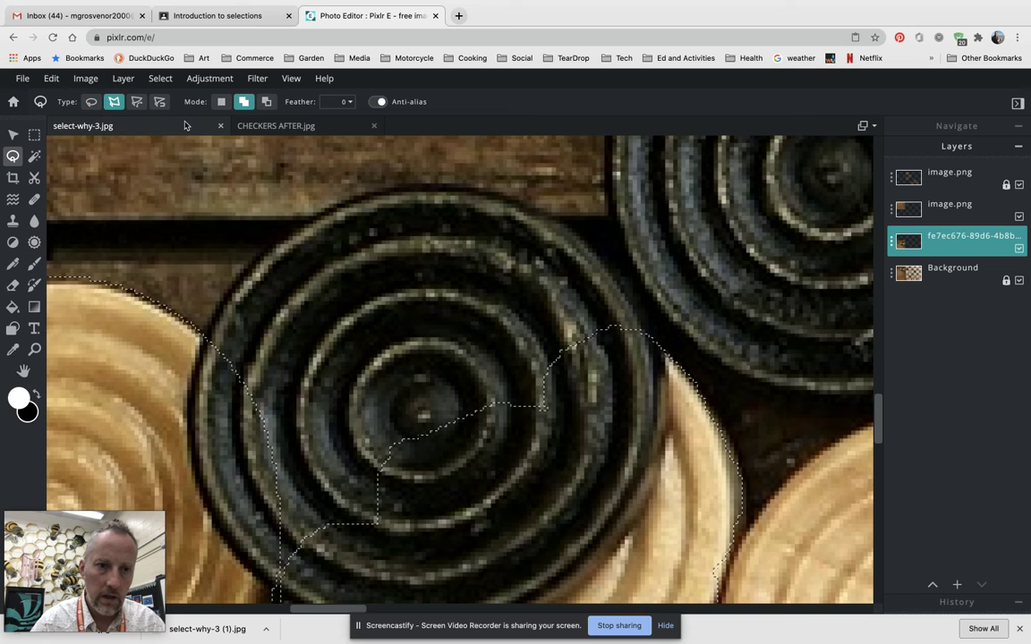
{"action": "left_click", "coordinate": [202, 338]}
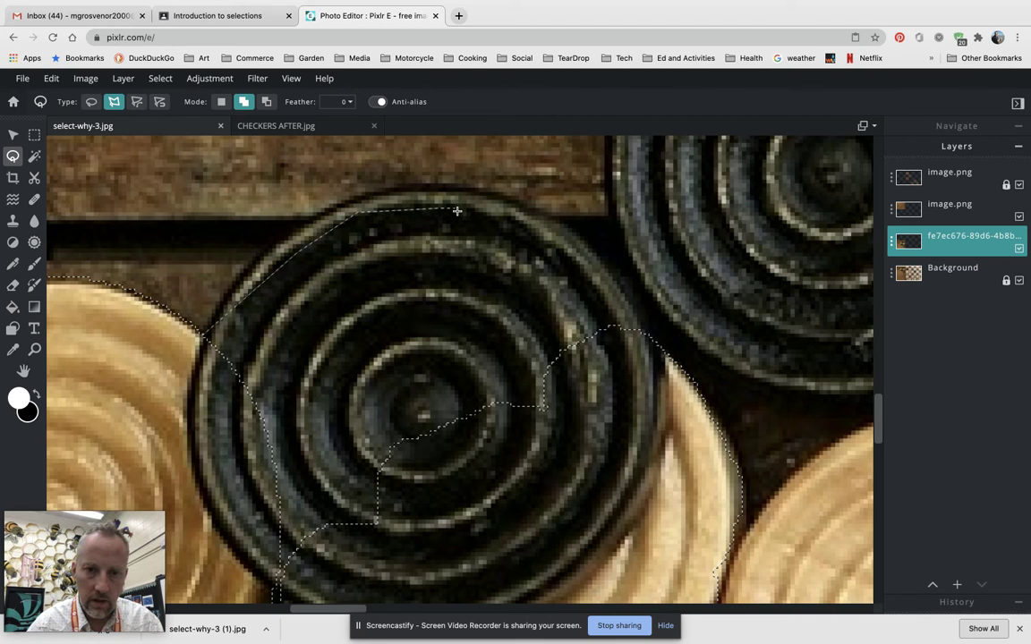
{"action": "left_click", "coordinate": [507, 217]}
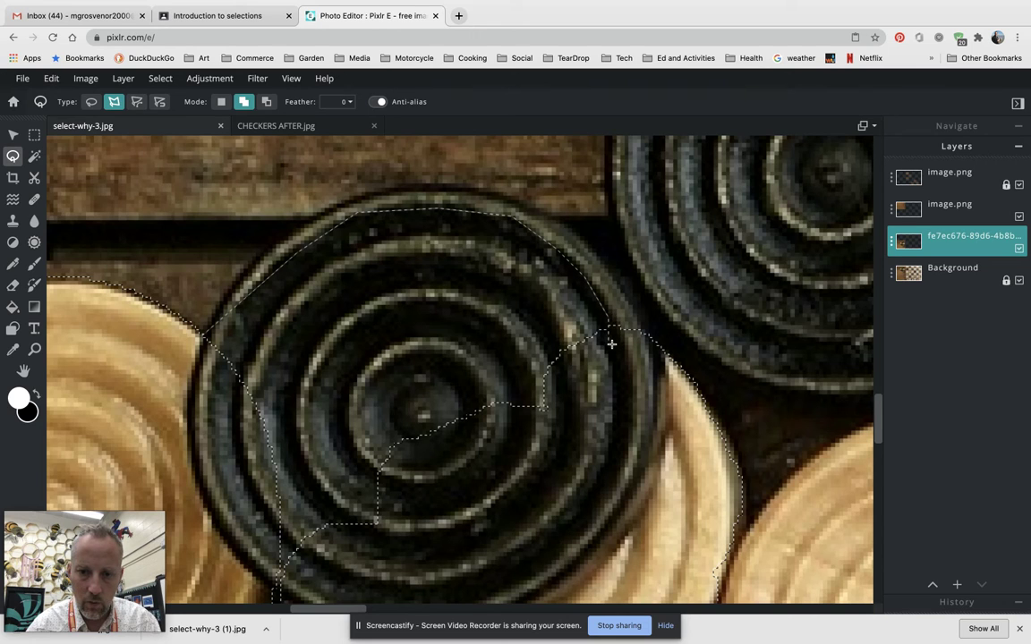
{"action": "left_click", "coordinate": [606, 431]}
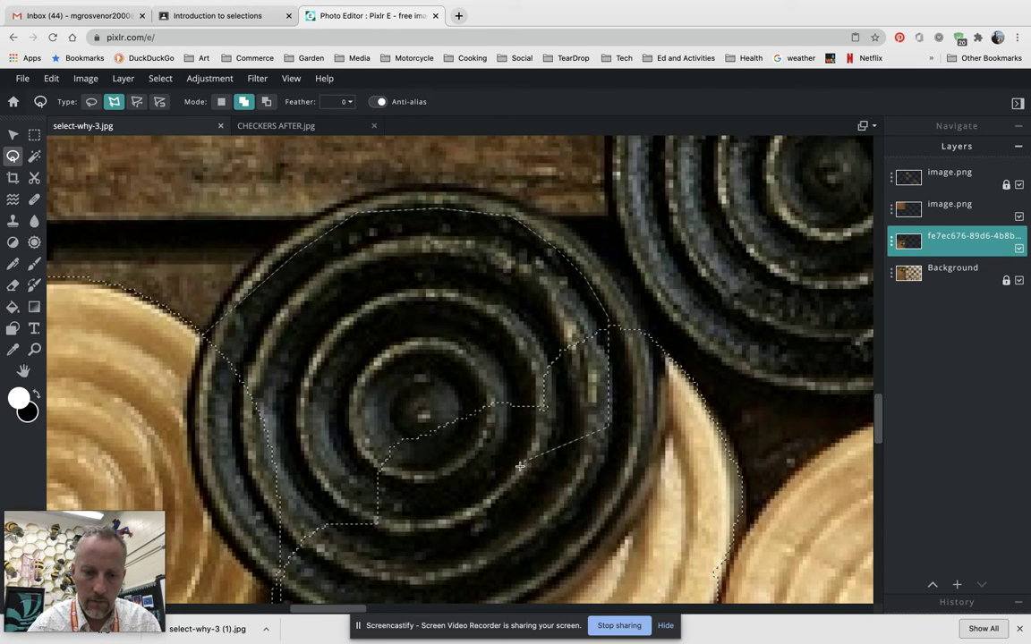
{"action": "left_click", "coordinate": [520, 466]}
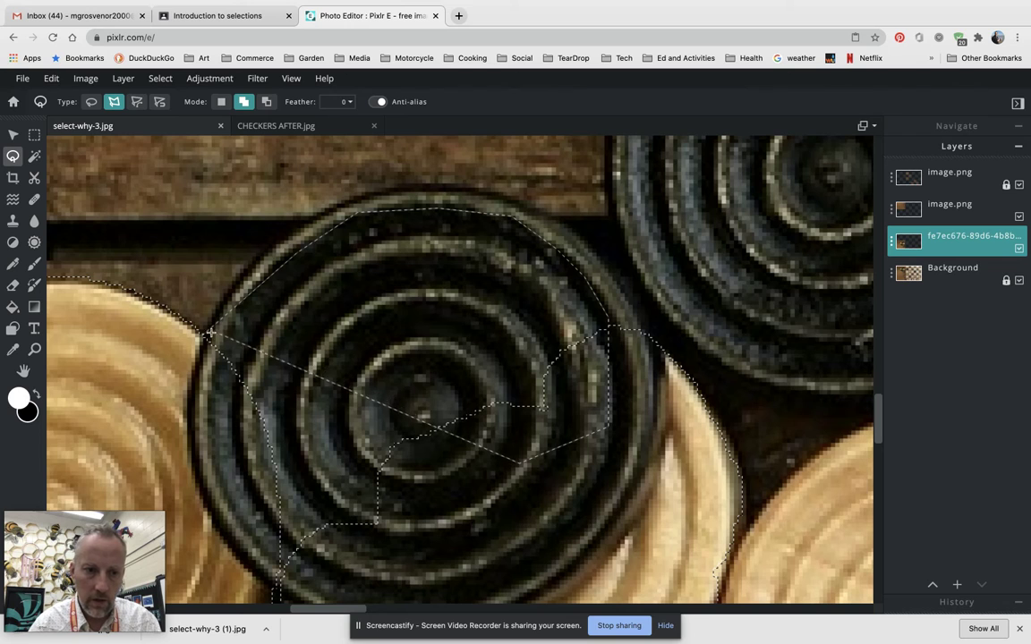
{"action": "left_click", "coordinate": [202, 336]}
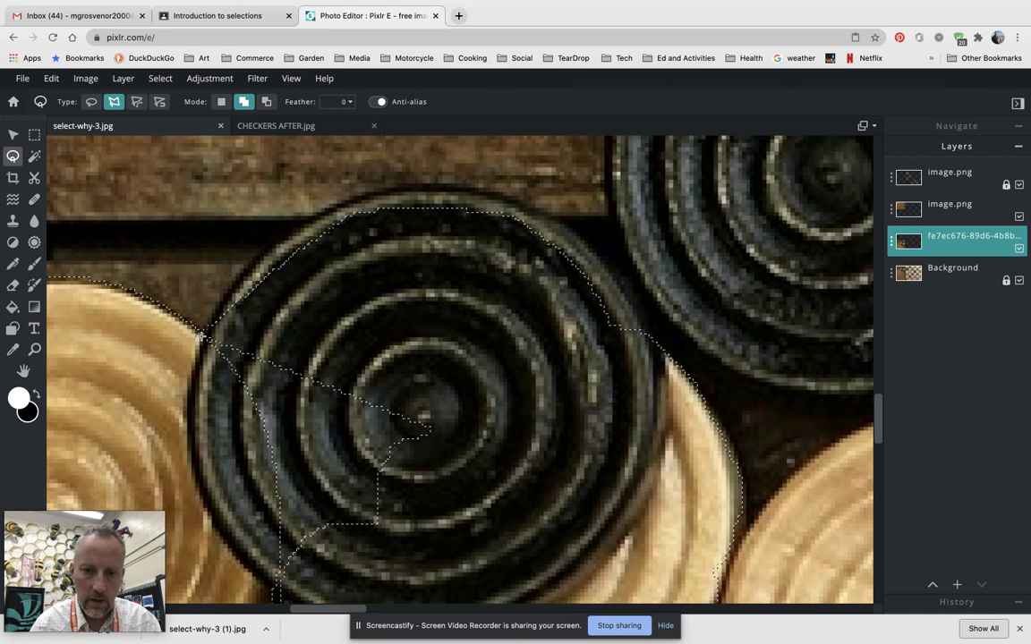
{"action": "key", "text": "super+z"}
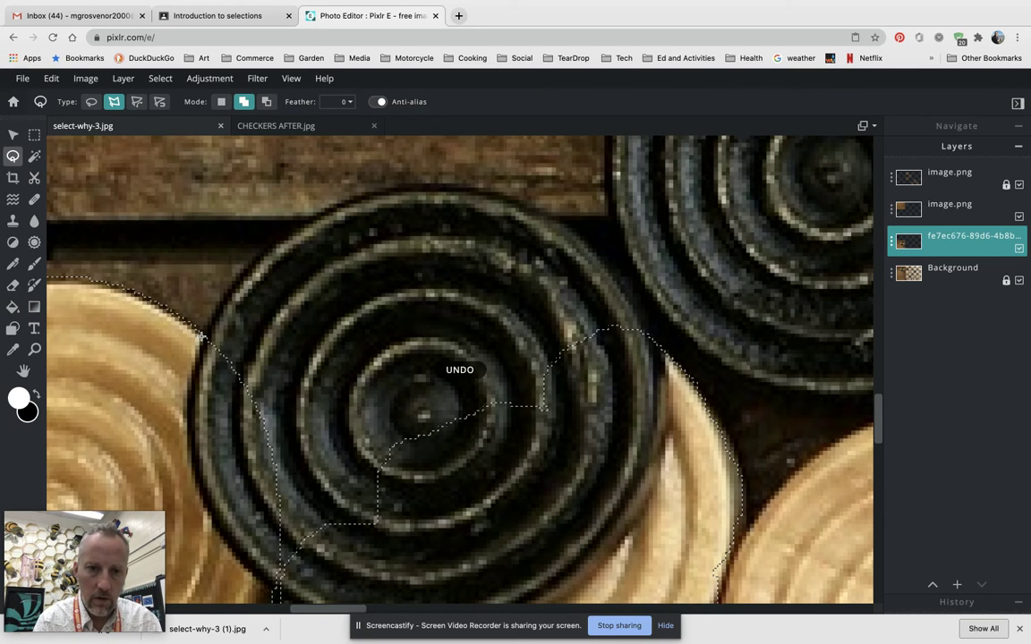
Draw a Bezier lasso path along the black checker's top rim and close it into the selection
{"action": "left_click", "coordinate": [137, 103]}
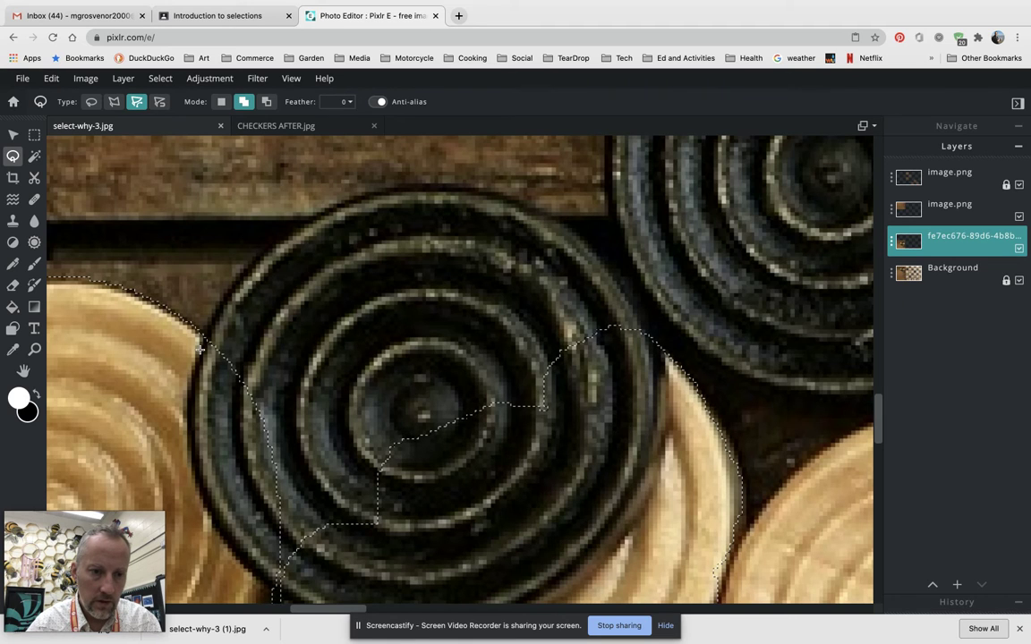
{"action": "left_click", "coordinate": [200, 342]}
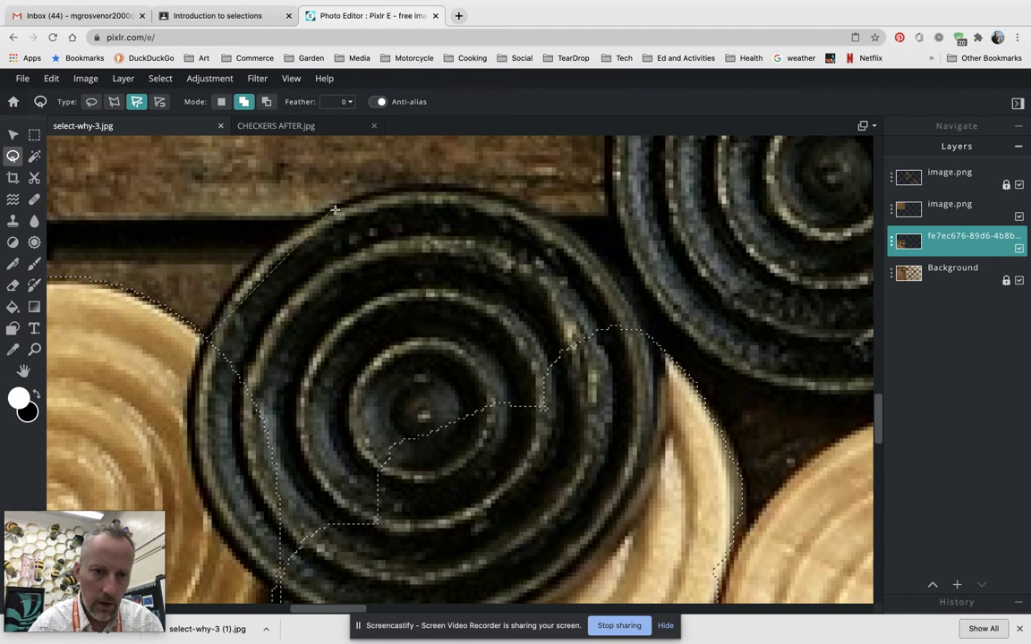
{"action": "mouse_move", "coordinate": [339, 208]}
{"action": "left_mouse_down"}
{"action": "mouse_move", "coordinate": [300, 189]}
{"action": "mouse_move", "coordinate": [243, 201]}
{"action": "mouse_move", "coordinate": [248, 233]}
{"action": "left_mouse_up"}
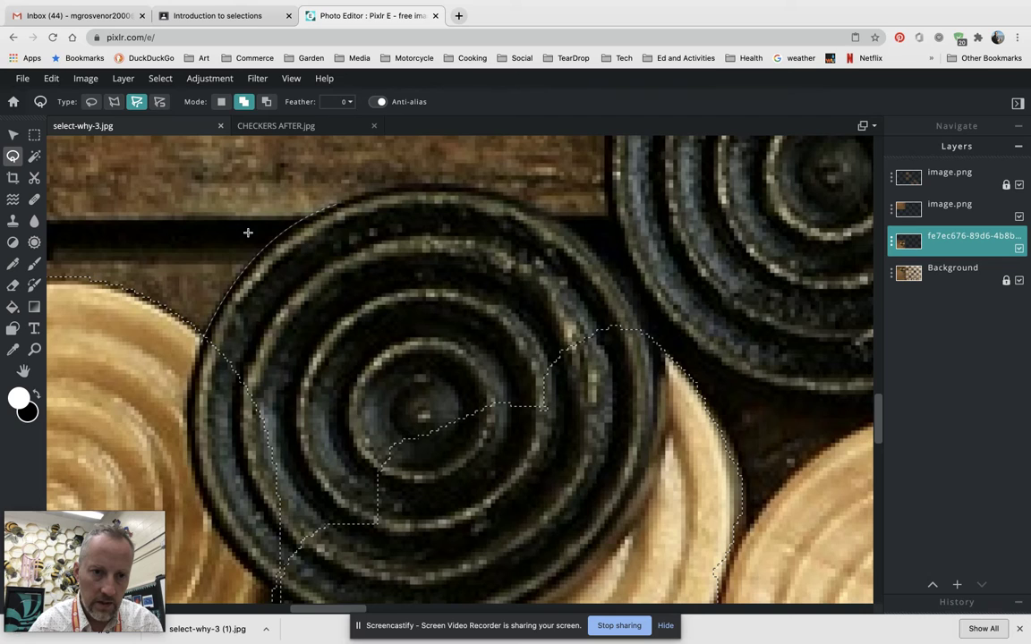
{"action": "mouse_move", "coordinate": [248, 233]}
{"action": "left_mouse_down"}
{"action": "mouse_move", "coordinate": [244, 200]}
{"action": "mouse_move", "coordinate": [267, 225]}
{"action": "mouse_move", "coordinate": [249, 235]}
{"action": "mouse_move", "coordinate": [279, 211]}
{"action": "left_mouse_up"}
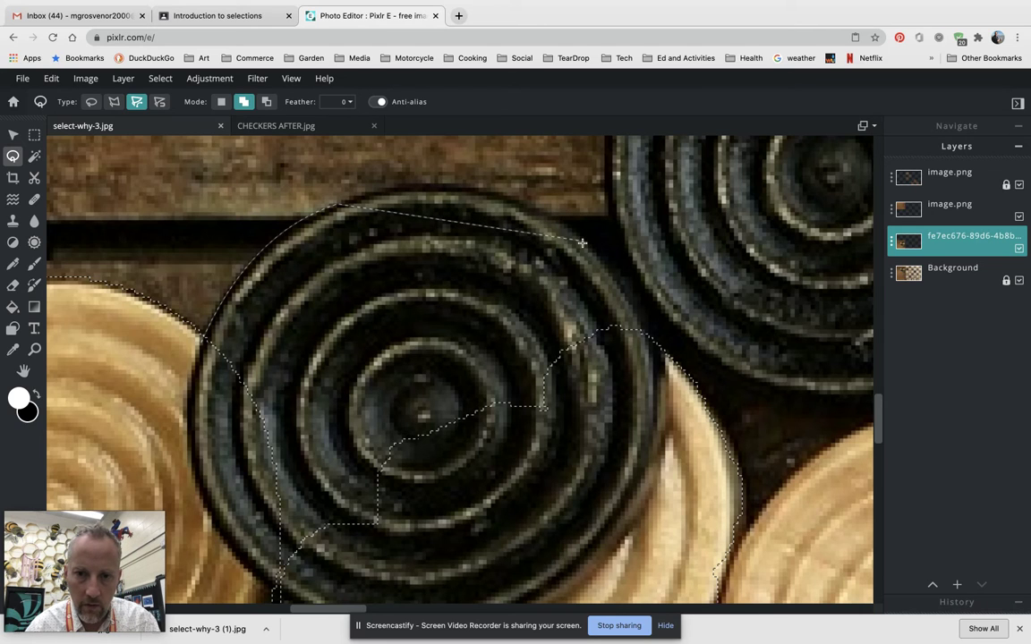
{"action": "mouse_move", "coordinate": [582, 240]}
{"action": "left_mouse_down"}
{"action": "mouse_move", "coordinate": [527, 182]}
{"action": "mouse_move", "coordinate": [491, 177]}
{"action": "mouse_move", "coordinate": [482, 156]}
{"action": "left_mouse_up"}
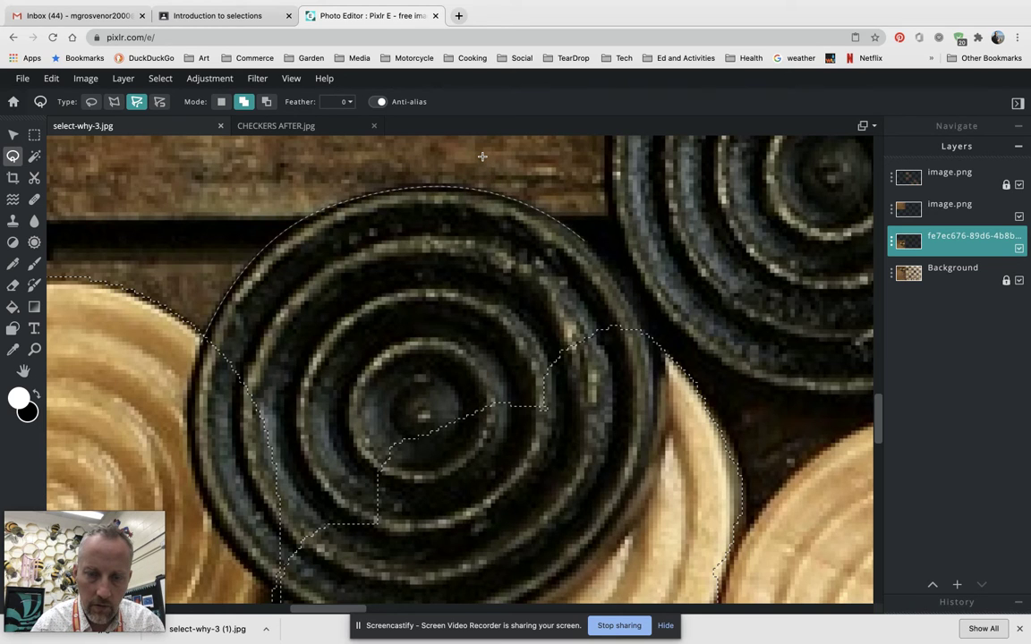
{"action": "mouse_move", "coordinate": [481, 157]}
{"action": "left_mouse_down"}
{"action": "mouse_move", "coordinate": [464, 145]}
{"action": "mouse_move", "coordinate": [477, 166]}
{"action": "mouse_move", "coordinate": [448, 138]}
{"action": "mouse_move", "coordinate": [499, 143]}
{"action": "mouse_move", "coordinate": [664, 355]}
{"action": "left_mouse_up"}
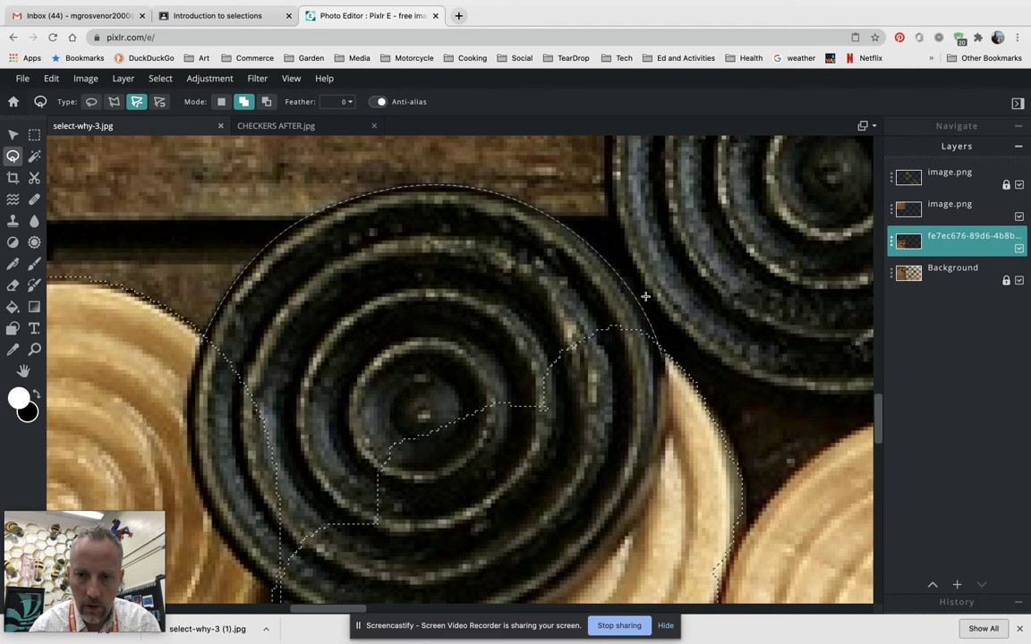
{"action": "left_click", "coordinate": [494, 526]}
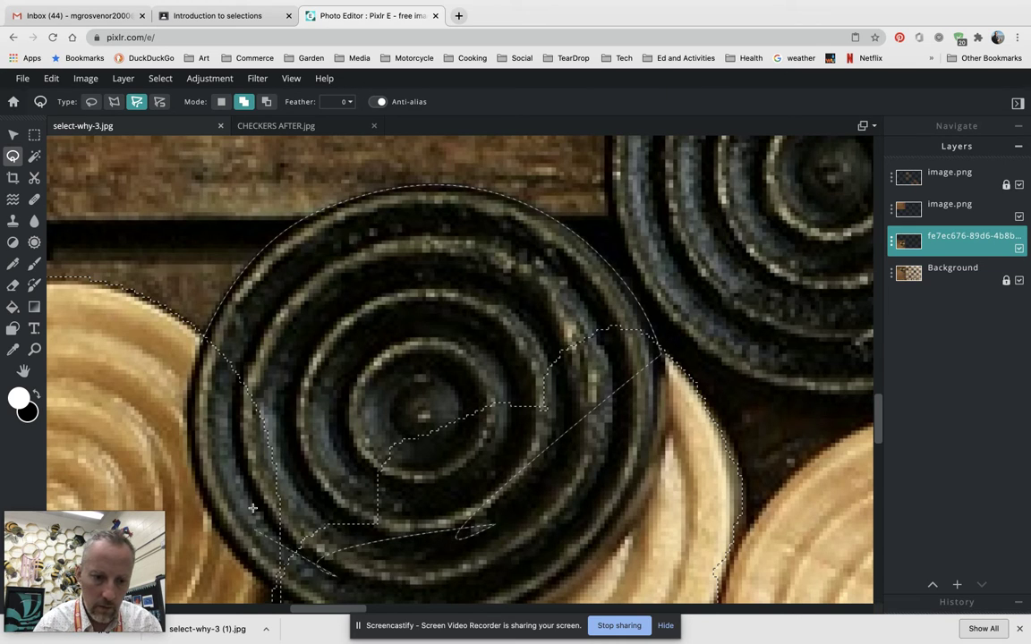
{"action": "left_click", "coordinate": [205, 335]}
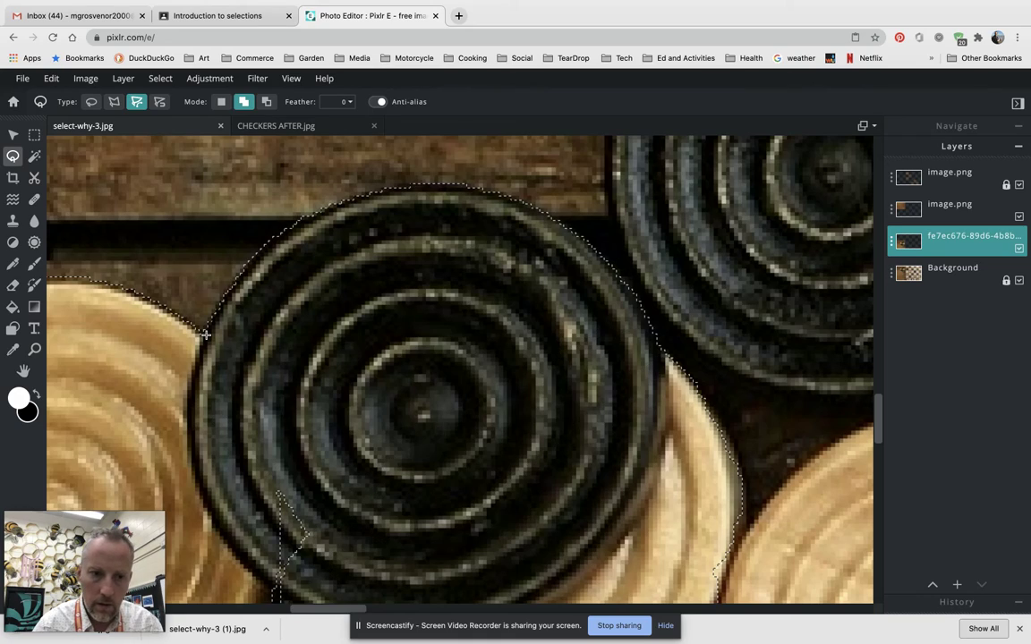
Fill the thin unselected gap beside the tan checker with a freehand lasso stroke
{"action": "scroll", "coordinate": [388, 403], "scroll_direction": "down", "scroll_amount": 10}
{"action": "scroll", "coordinate": [389, 403], "scroll_direction": "up", "scroll_amount": 10}
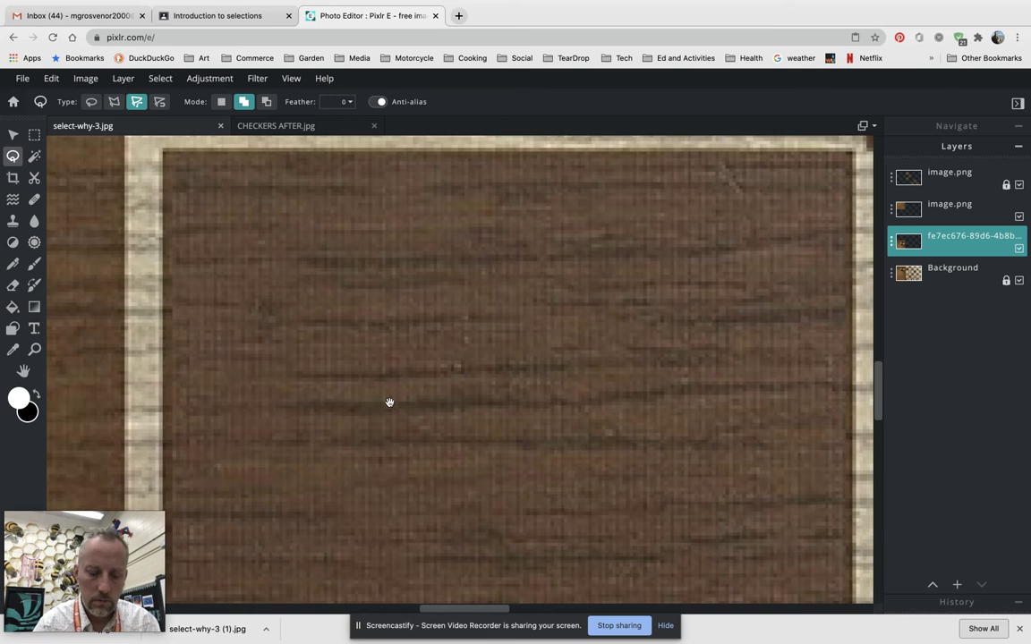
{"action": "left_click_drag", "start_coordinate": [390, 402], "coordinate": [895, 376]}
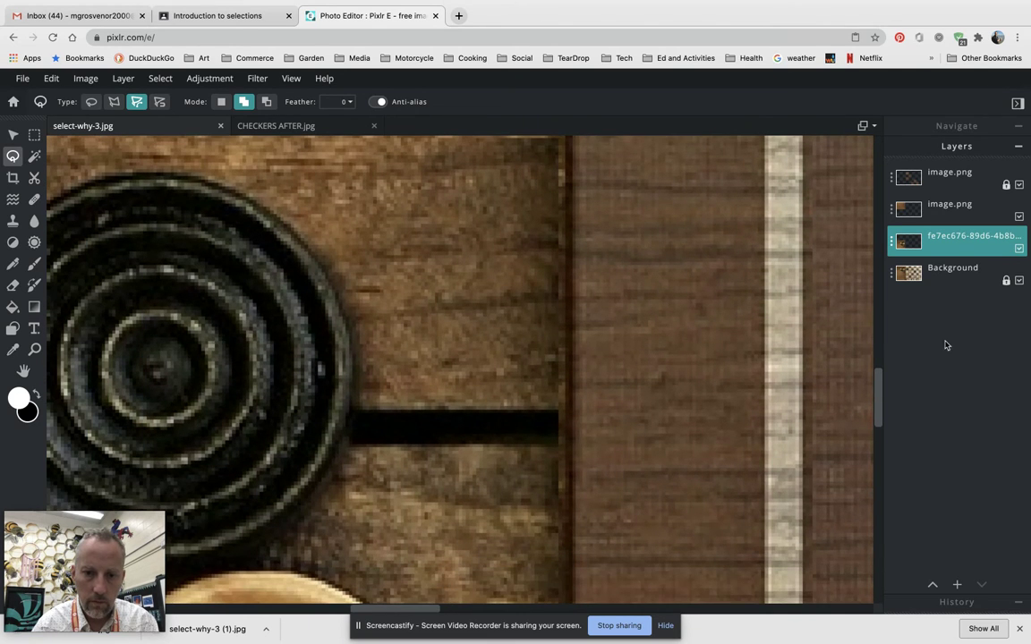
{"action": "left_click_drag", "start_coordinate": [402, 447], "coordinate": [896, 227]}
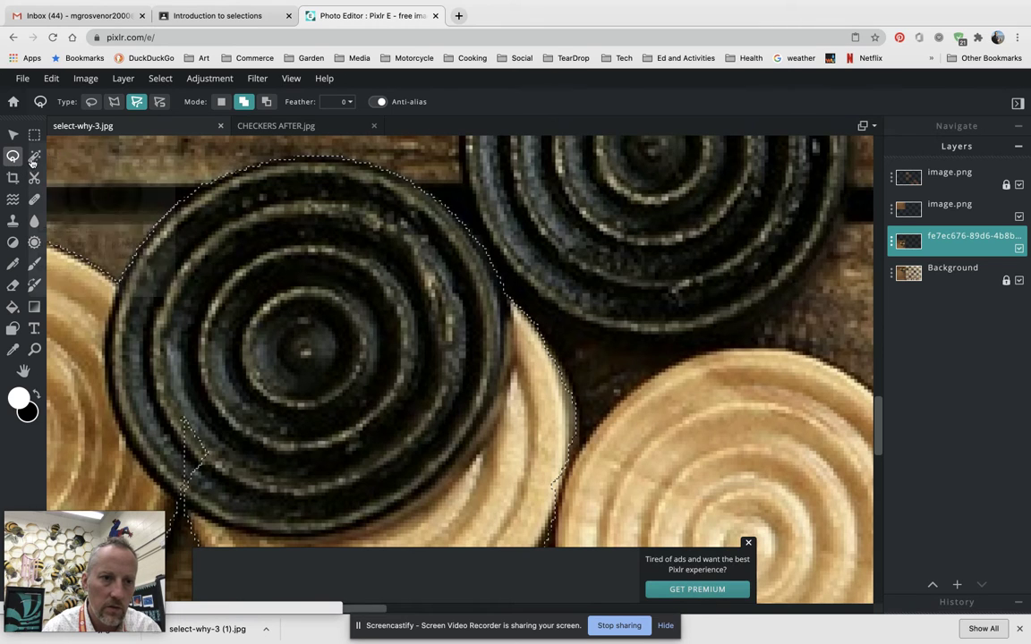
{"action": "left_click", "coordinate": [91, 101]}
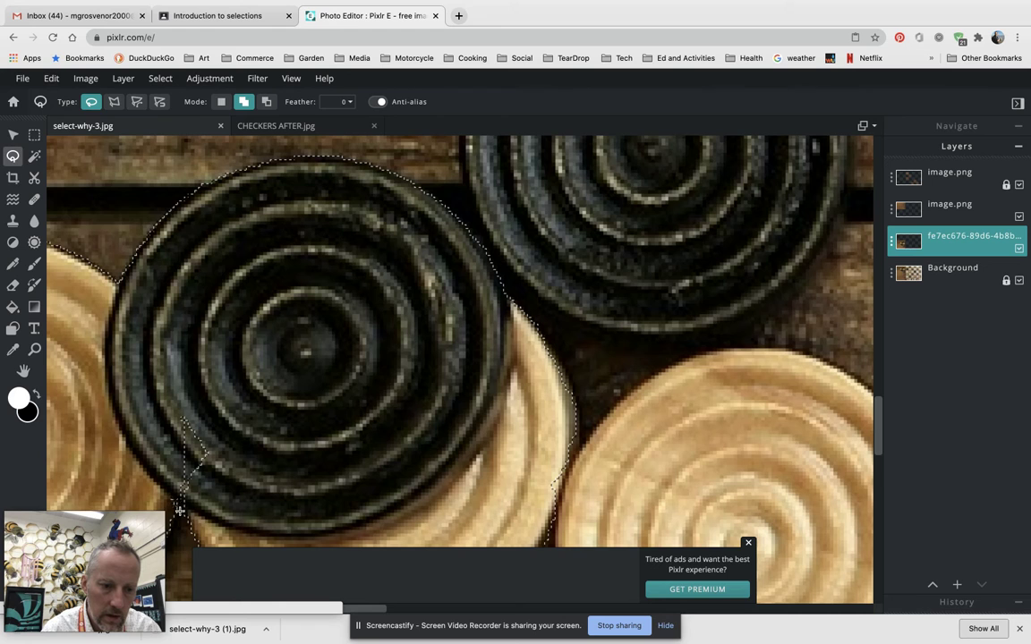
{"action": "left_click_drag", "start_coordinate": [225, 514], "coordinate": [228, 501]}
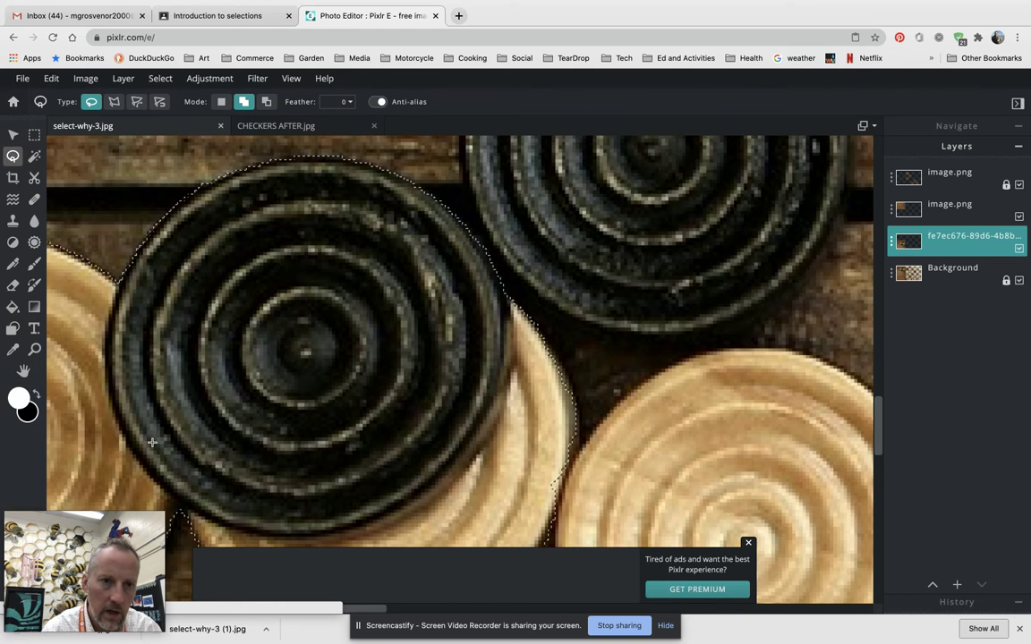
{"action": "left_click_drag", "start_coordinate": [249, 401], "coordinate": [203, 281]}
{"action": "left_click_drag", "start_coordinate": [395, 338], "coordinate": [259, 287]}
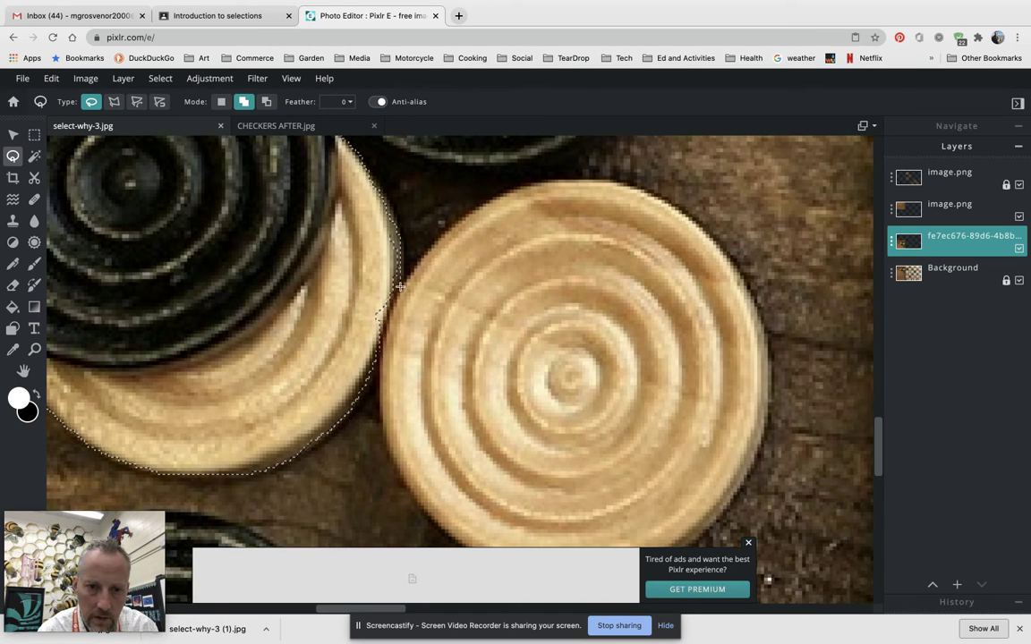
{"action": "left_click_drag", "start_coordinate": [354, 273], "coordinate": [345, 318]}
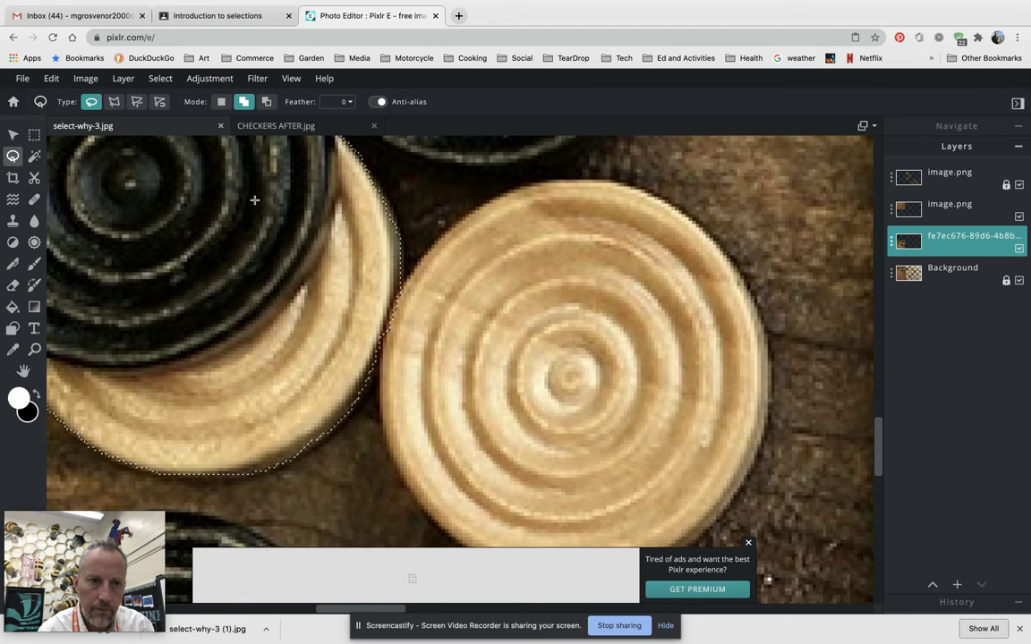
Magnetic-lasso the second tan checker's top and left edges, undoing the extra right-side extension
{"action": "left_click", "coordinate": [160, 102]}
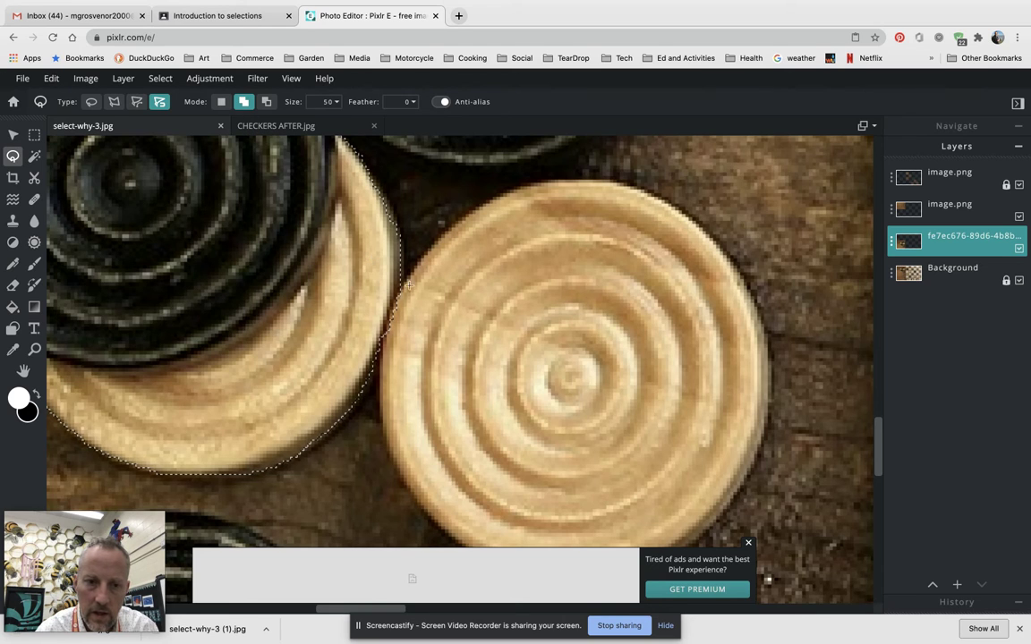
{"action": "mouse_move", "coordinate": [446, 233]}
{"action": "left_mouse_down"}
{"action": "mouse_move", "coordinate": [464, 212]}
{"action": "mouse_move", "coordinate": [553, 184]}
{"action": "mouse_move", "coordinate": [558, 275]}
{"action": "left_mouse_up"}
{"action": "mouse_move", "coordinate": [436, 362]}
{"action": "left_mouse_down"}
{"action": "mouse_move", "coordinate": [387, 331]}
{"action": "mouse_move", "coordinate": [405, 260]}
{"action": "mouse_move", "coordinate": [438, 224]}
{"action": "mouse_move", "coordinate": [535, 221]}
{"action": "mouse_move", "coordinate": [458, 204]}
{"action": "mouse_move", "coordinate": [360, 218]}
{"action": "left_mouse_up"}
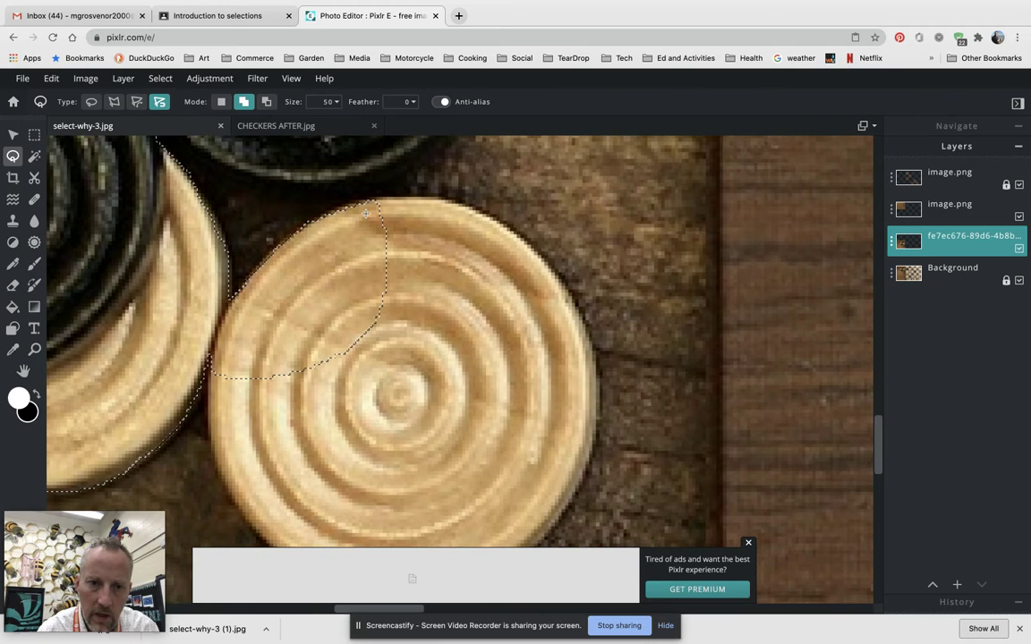
{"action": "mouse_move", "coordinate": [375, 204]}
{"action": "left_mouse_down"}
{"action": "mouse_move", "coordinate": [410, 190]}
{"action": "mouse_move", "coordinate": [467, 204]}
{"action": "mouse_move", "coordinate": [498, 234]}
{"action": "mouse_move", "coordinate": [482, 307]}
{"action": "left_mouse_up"}
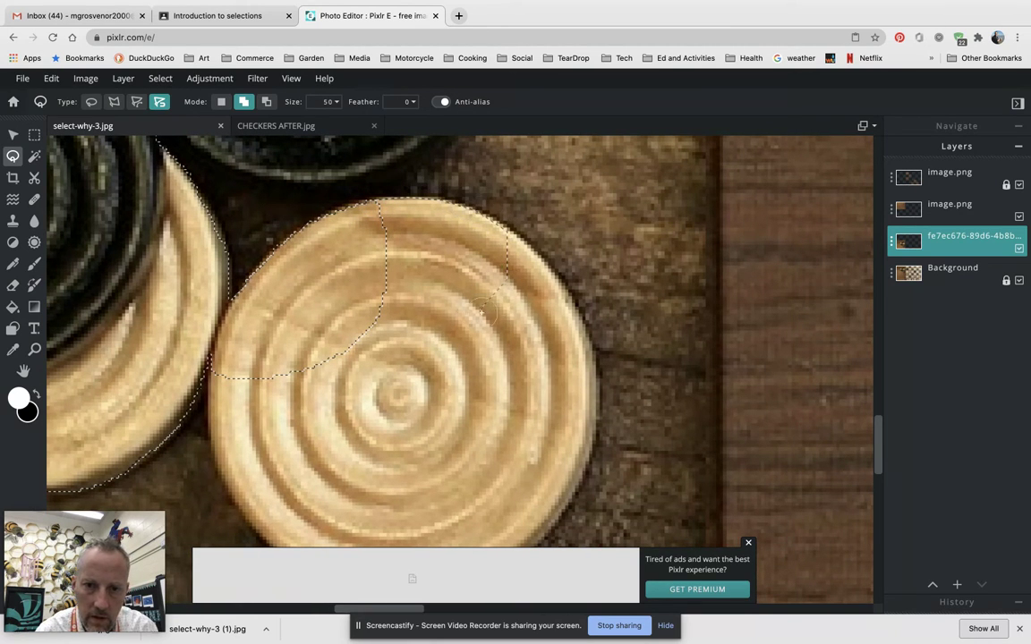
{"action": "left_click", "coordinate": [357, 207]}
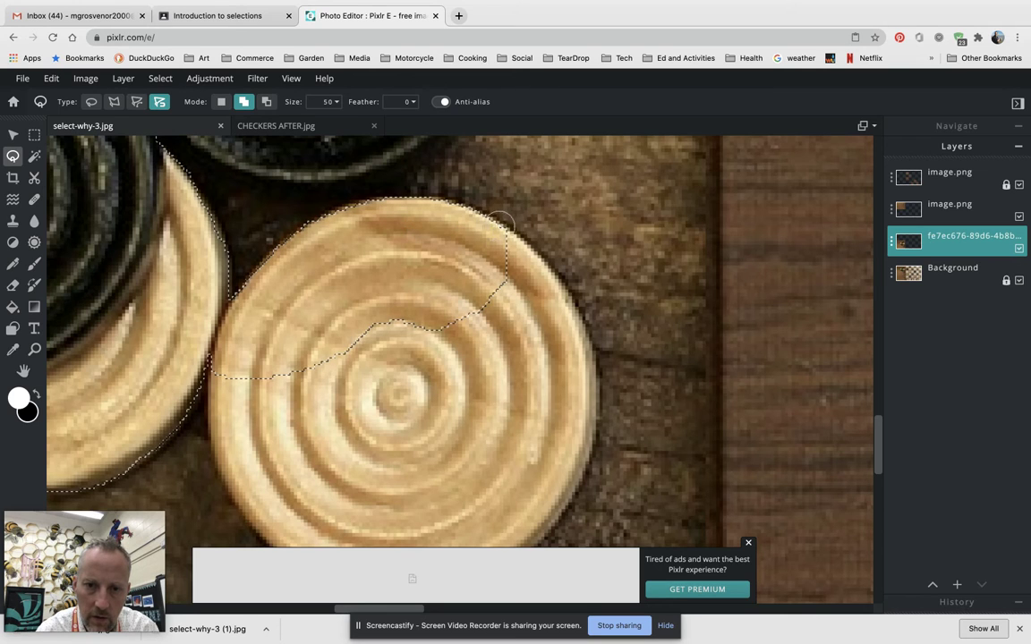
{"action": "mouse_move", "coordinate": [553, 240]}
{"action": "left_mouse_down"}
{"action": "mouse_move", "coordinate": [580, 285]}
{"action": "mouse_move", "coordinate": [603, 369]}
{"action": "mouse_move", "coordinate": [589, 415]}
{"action": "left_mouse_up"}
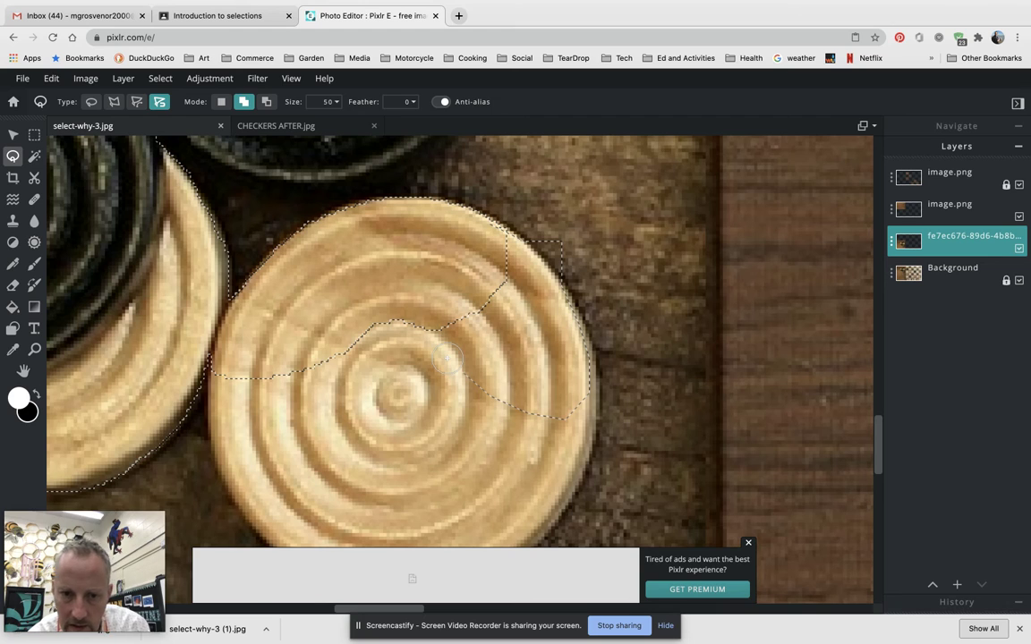
{"action": "mouse_move", "coordinate": [448, 358]}
{"action": "left_mouse_down"}
{"action": "mouse_move", "coordinate": [487, 296]}
{"action": "mouse_move", "coordinate": [557, 250]}
{"action": "left_mouse_up"}
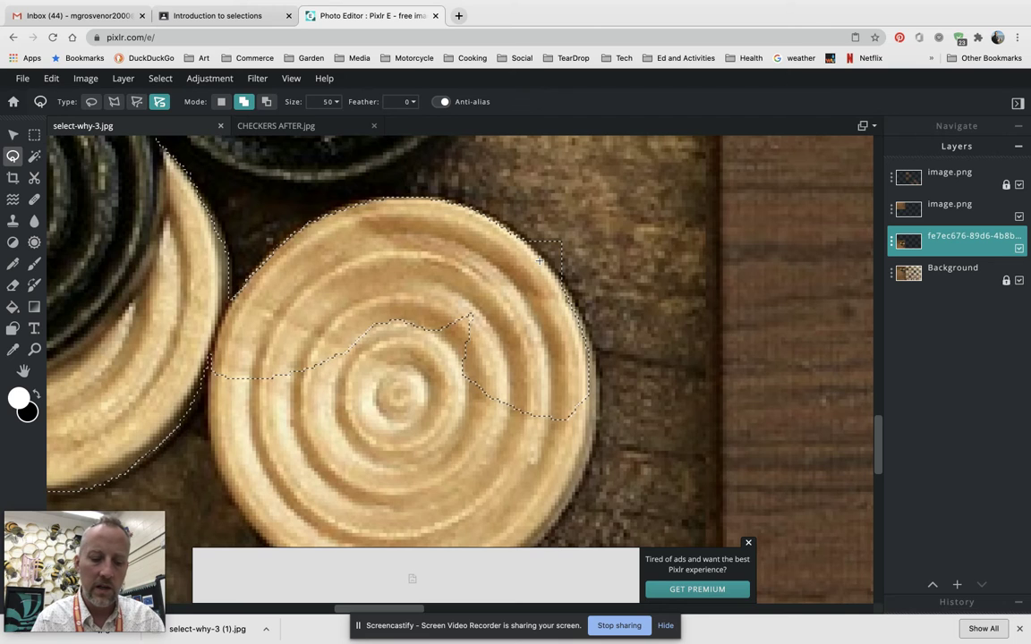
{"action": "key", "text": "ctrl+z"}
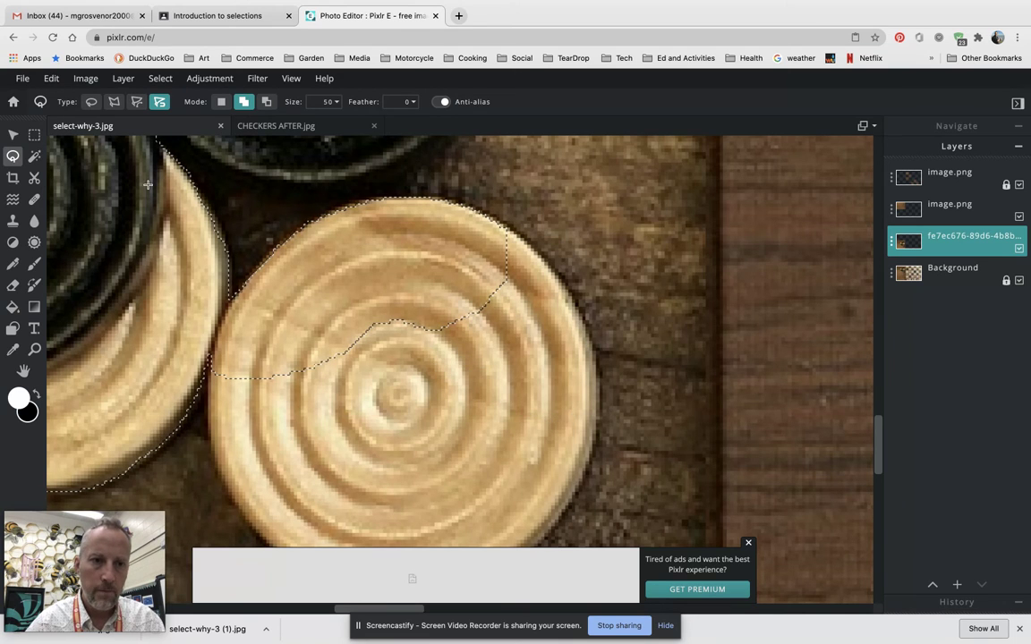
With the Magic Wand in Add mode, add two regions along the checker's right edge
{"action": "left_click", "coordinate": [34, 158]}
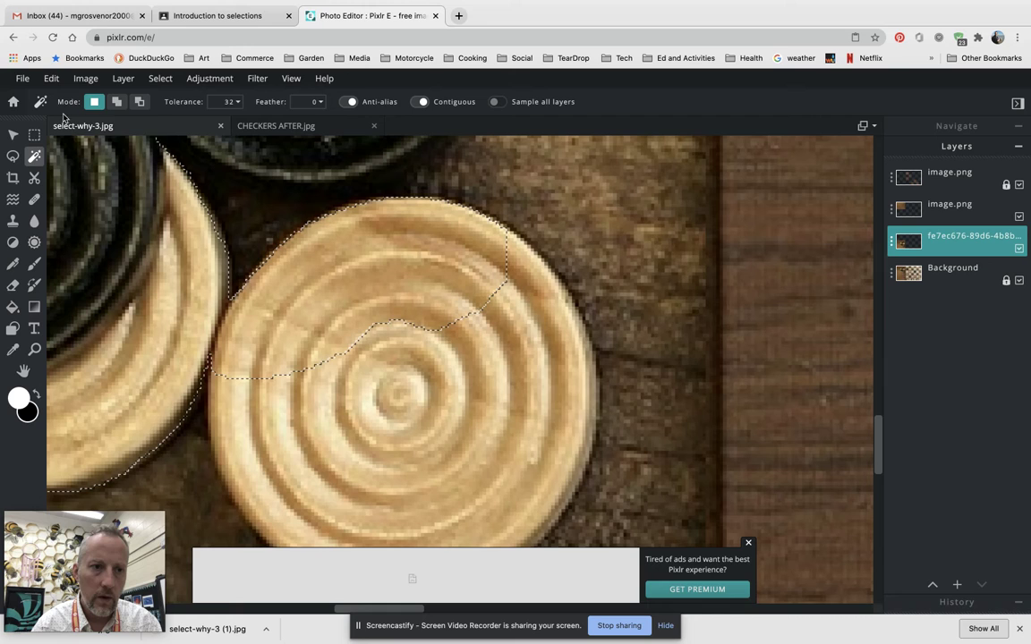
{"action": "left_click", "coordinate": [116, 105]}
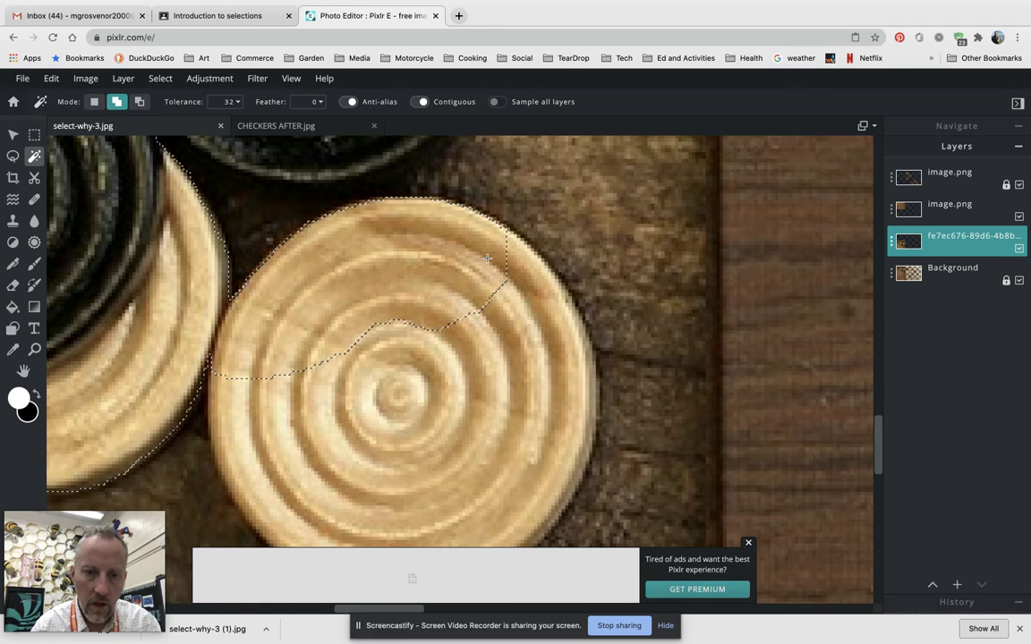
{"action": "left_click", "coordinate": [522, 300]}
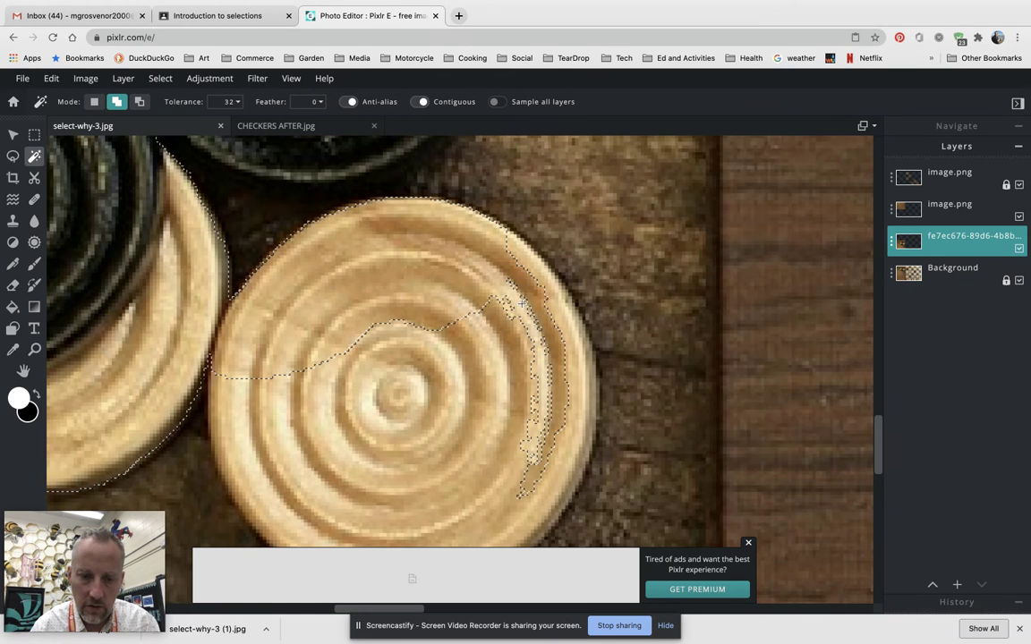
{"action": "left_click", "coordinate": [543, 285]}
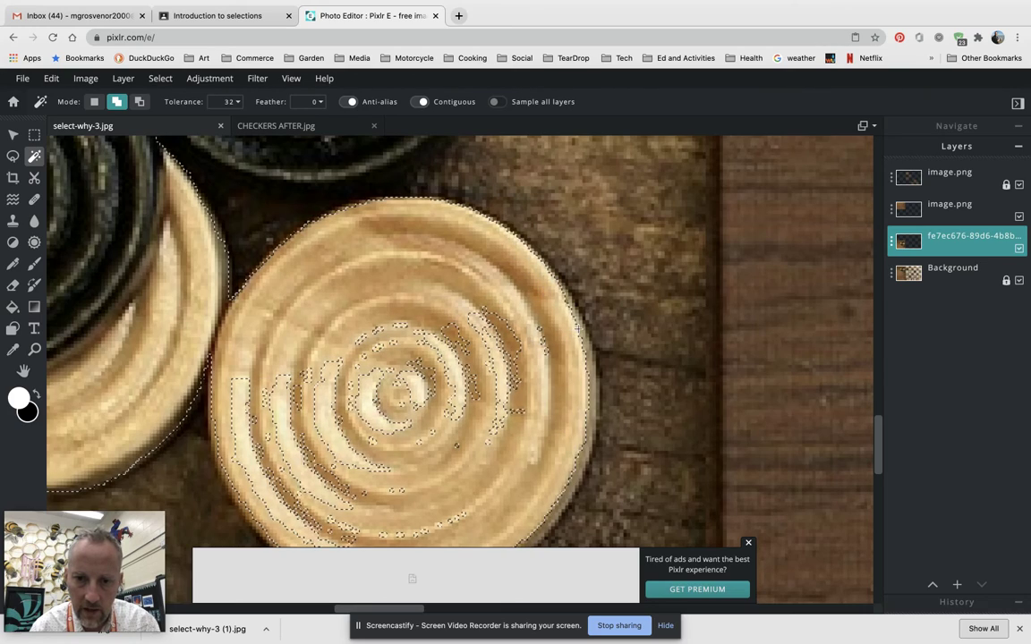
Magic Wand-click six unselected islands inside the right cream checker to fill them in
{"action": "scroll", "coordinate": [532, 401], "scroll_direction": "down", "scroll_amount": 5}
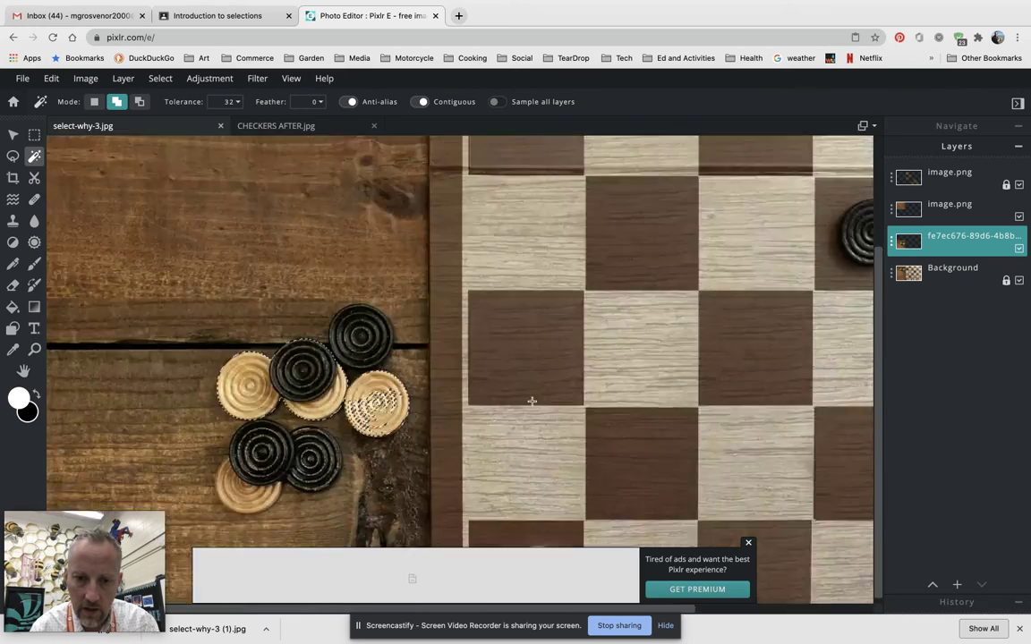
{"action": "scroll", "coordinate": [531, 402], "scroll_direction": "up", "scroll_amount": 10}
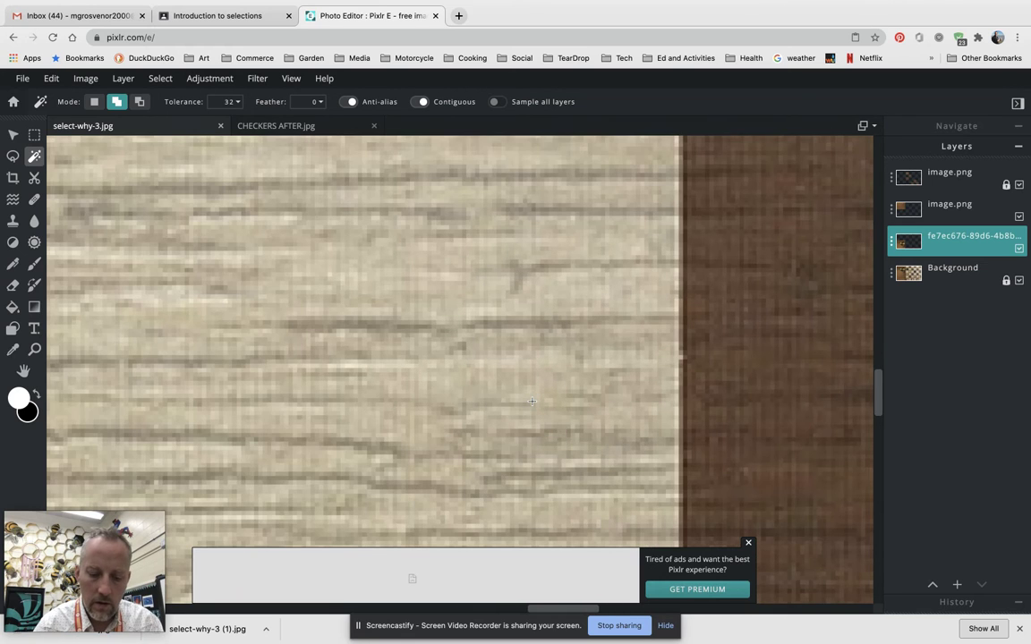
{"action": "scroll", "coordinate": [520, 400], "scroll_direction": "left", "scroll_amount": 3}
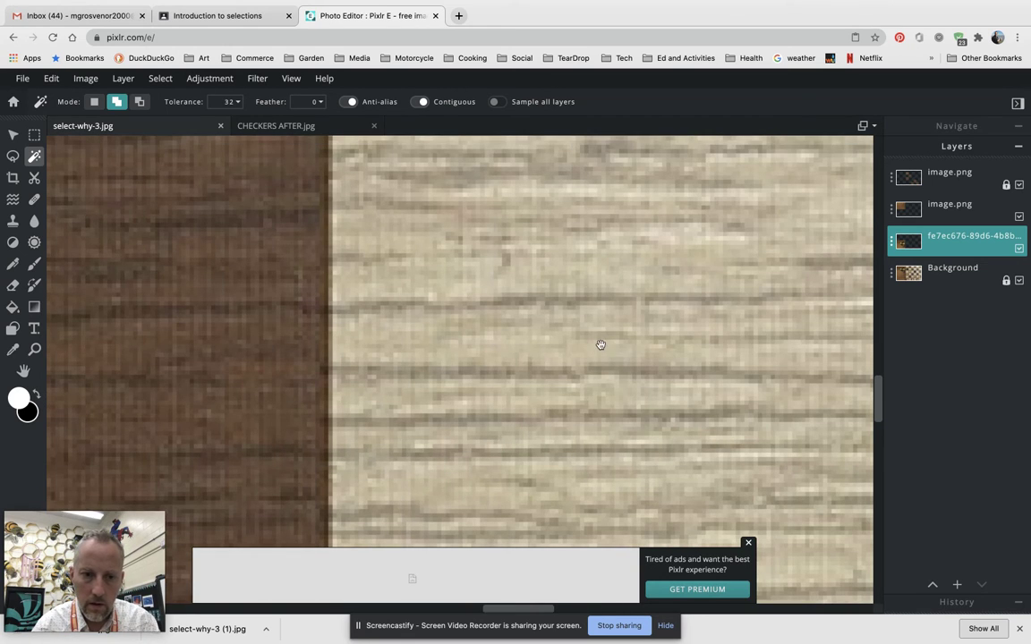
{"action": "scroll", "coordinate": [269, 322], "scroll_direction": "left", "scroll_amount": 8}
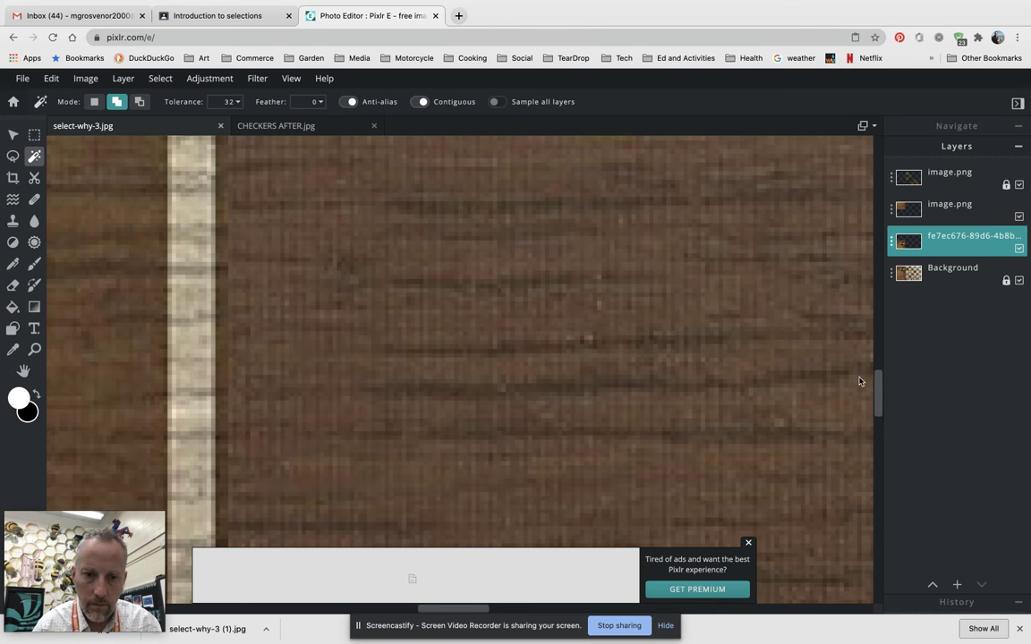
{"action": "scroll", "coordinate": [708, 364], "scroll_direction": "down", "scroll_amount": 4}
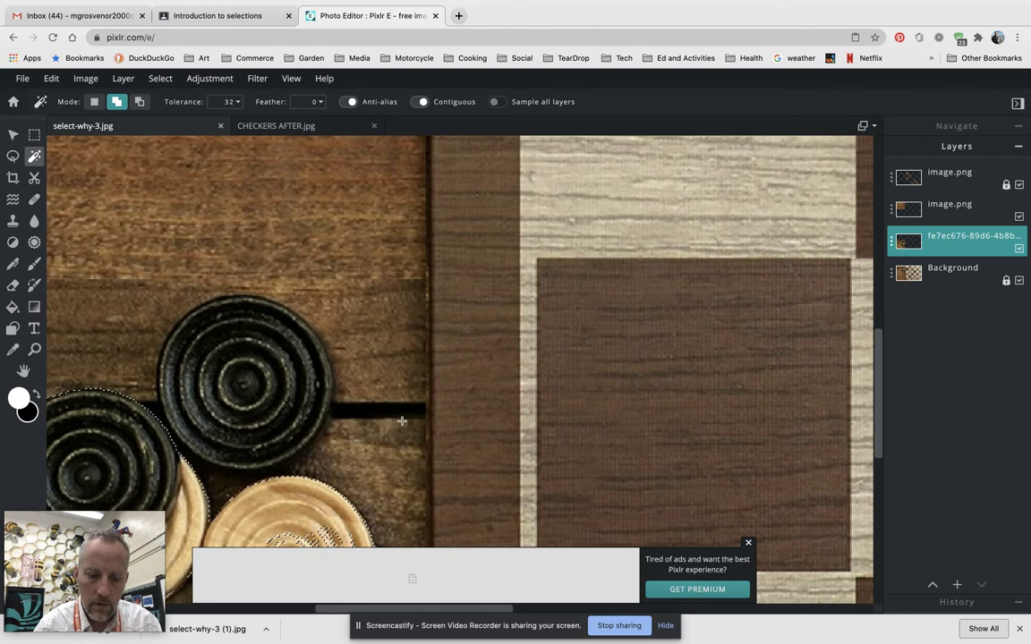
{"action": "left_click_drag", "start_coordinate": [402, 421], "coordinate": [702, 204]}
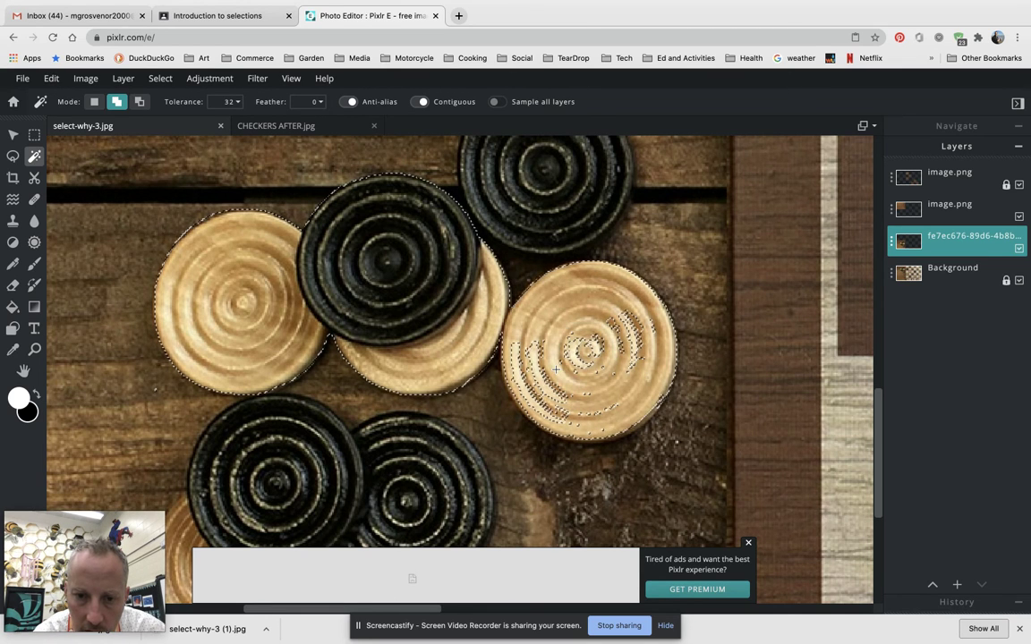
{"action": "left_click", "coordinate": [519, 380]}
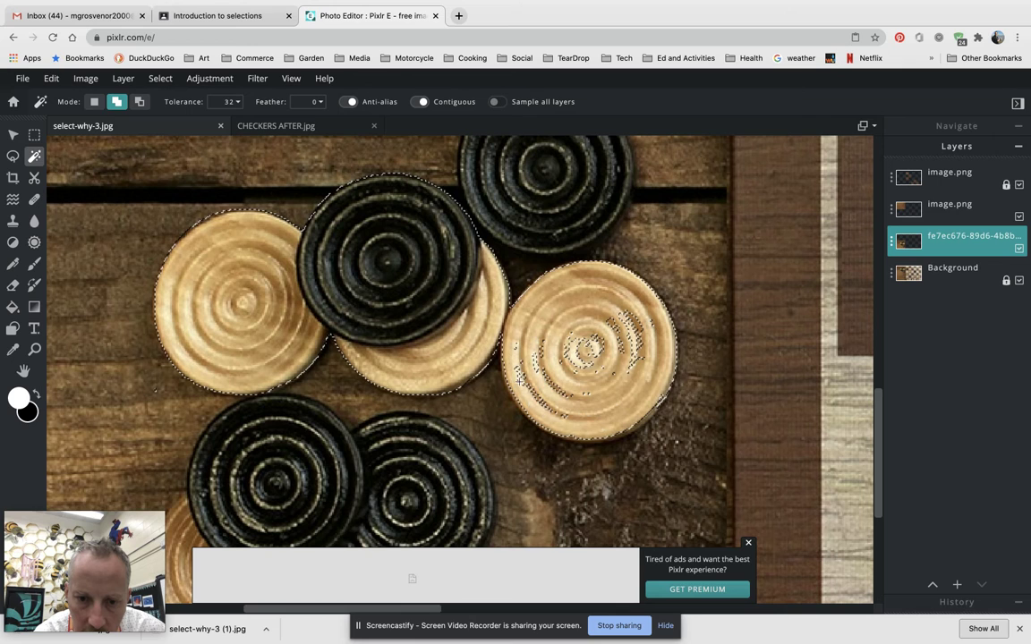
{"action": "left_click", "coordinate": [535, 363]}
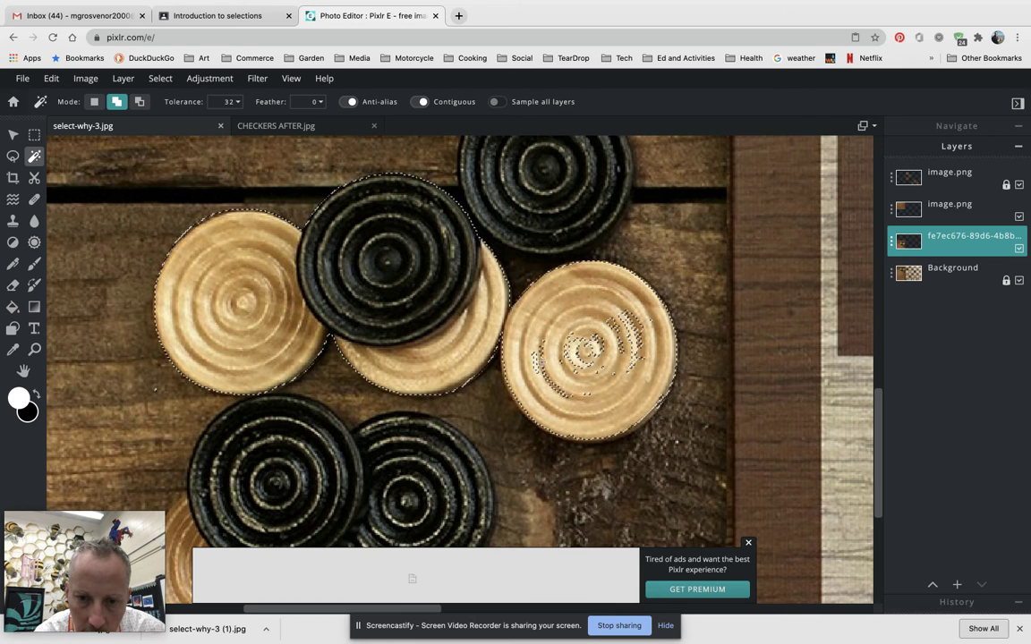
{"action": "left_click", "coordinate": [569, 351]}
{"action": "left_click", "coordinate": [565, 358]}
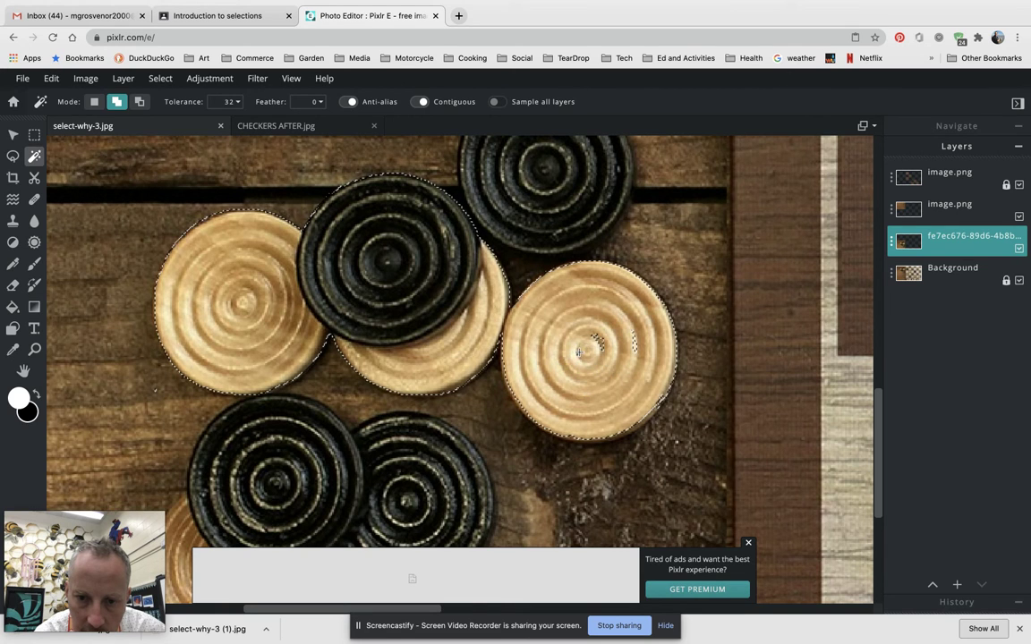
{"action": "left_click", "coordinate": [592, 351]}
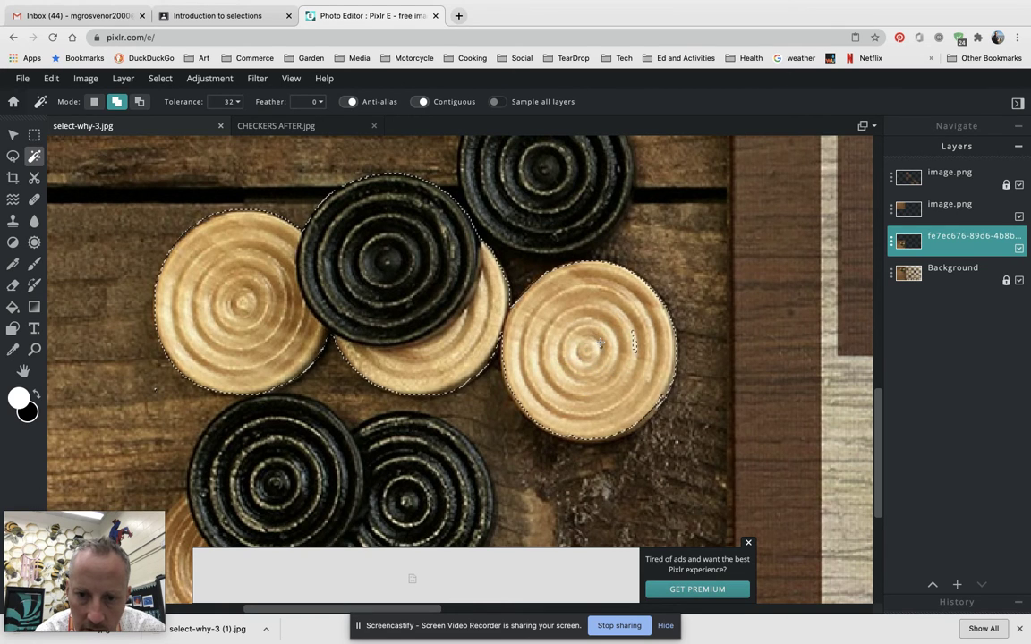
{"action": "left_click", "coordinate": [634, 347]}
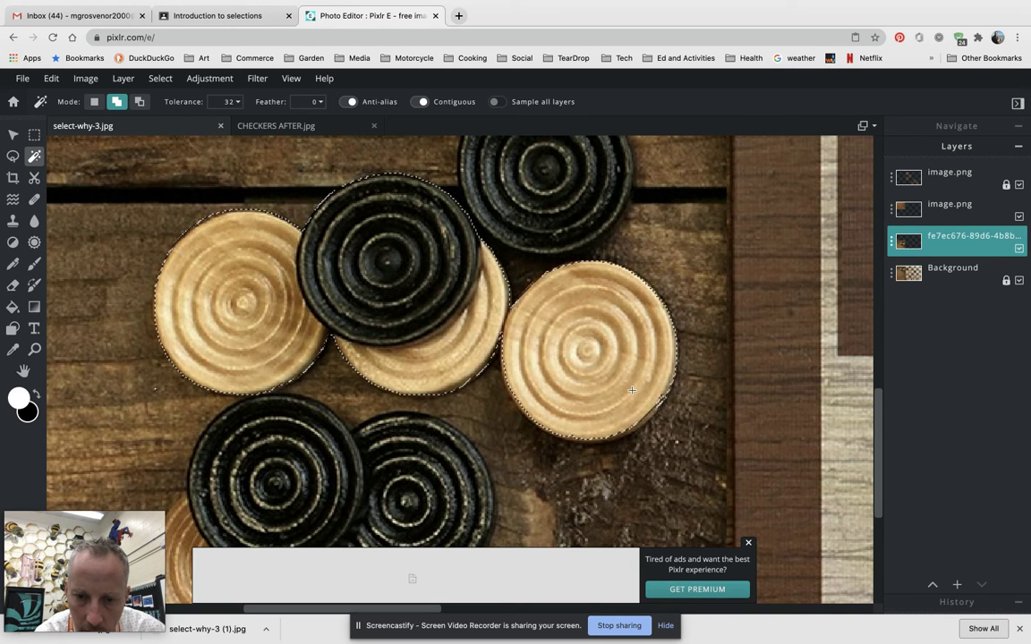
Magic Wand-add the cream checker's lower-right rim and bottom edge, undoing the wood-background pick
{"action": "scroll", "coordinate": [632, 391], "scroll_direction": "up", "scroll_amount": 2}
{"action": "scroll", "coordinate": [632, 390], "scroll_direction": "up", "scroll_amount": 3}
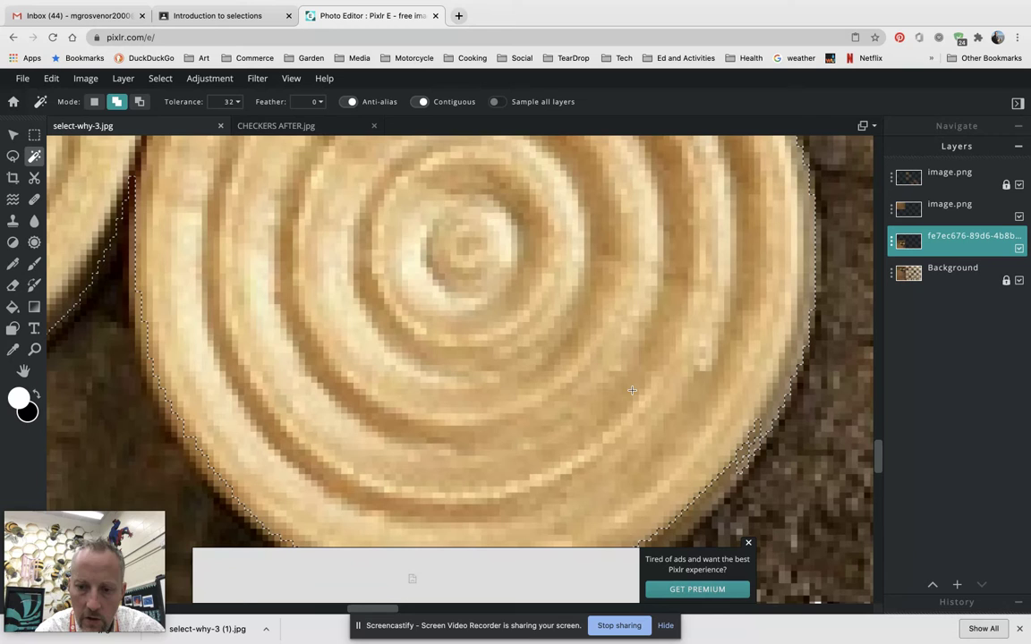
{"action": "left_click_drag", "start_coordinate": [690, 399], "coordinate": [631, 276]}
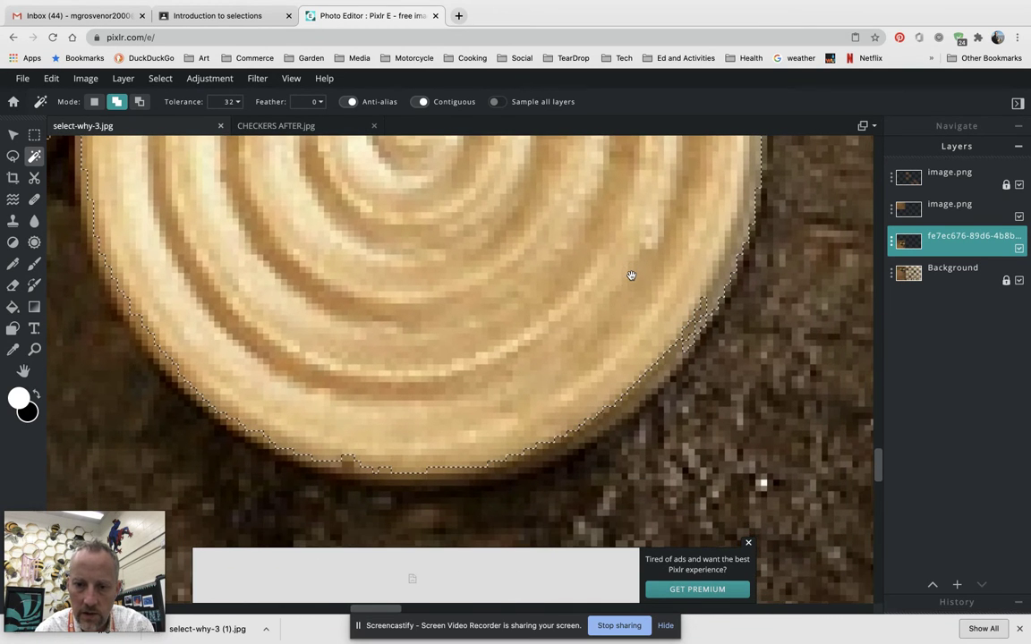
{"action": "left_click", "coordinate": [690, 325]}
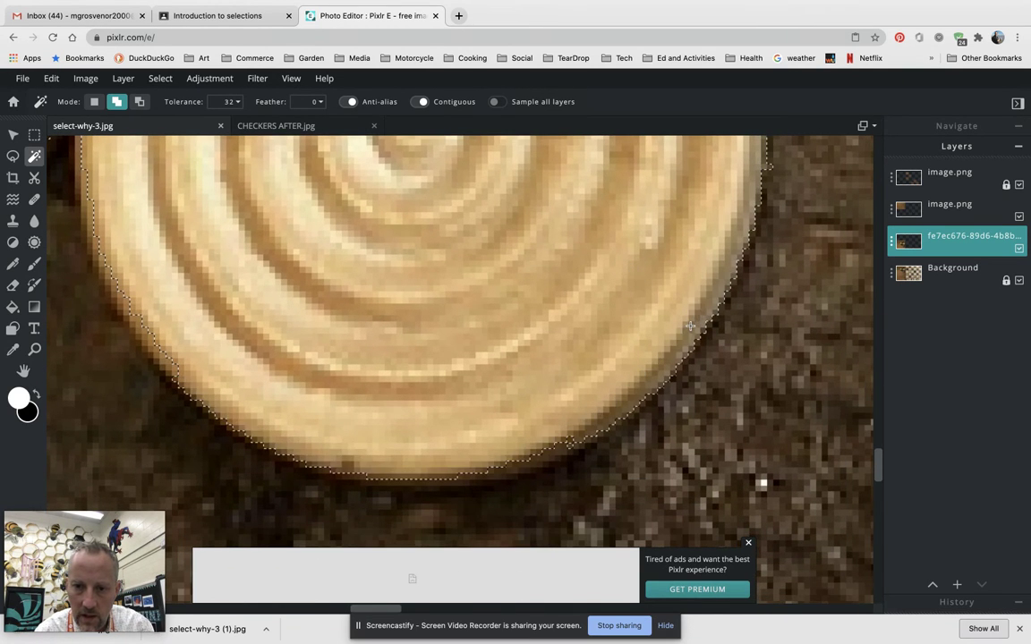
{"action": "left_click", "coordinate": [555, 449]}
{"action": "scroll", "coordinate": [555, 449], "scroll_direction": "down", "scroll_amount": 5}
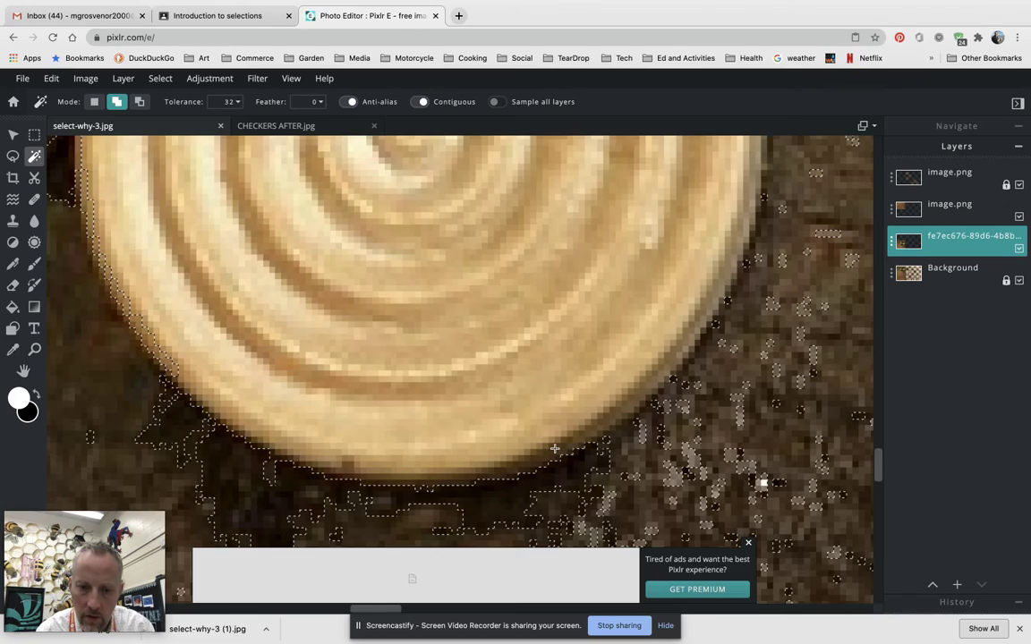
{"action": "scroll", "coordinate": [555, 450], "scroll_direction": "down", "scroll_amount": 5}
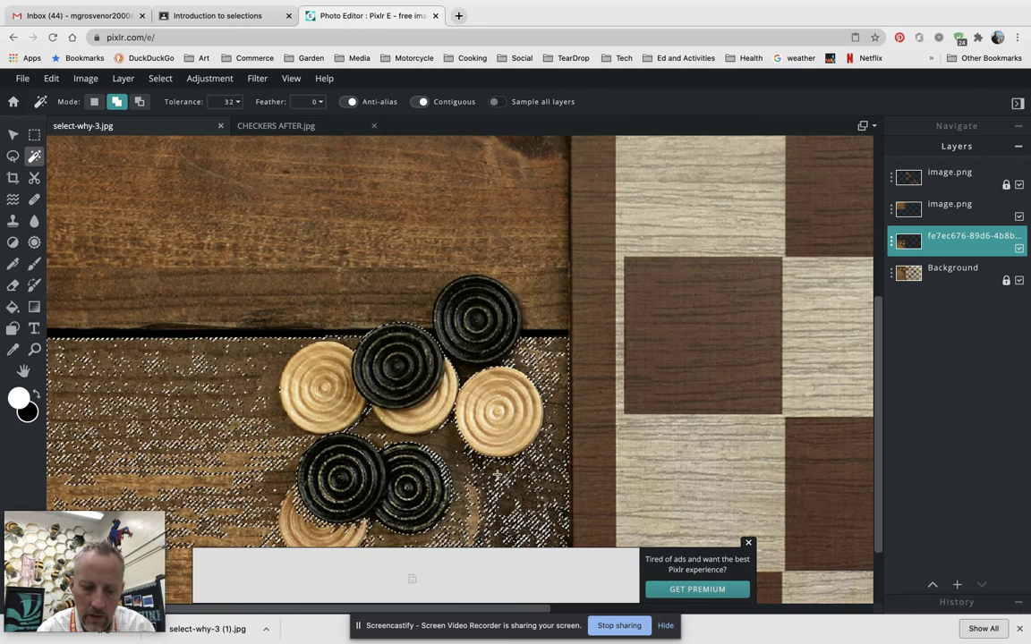
{"action": "key", "text": "ctrl+z"}
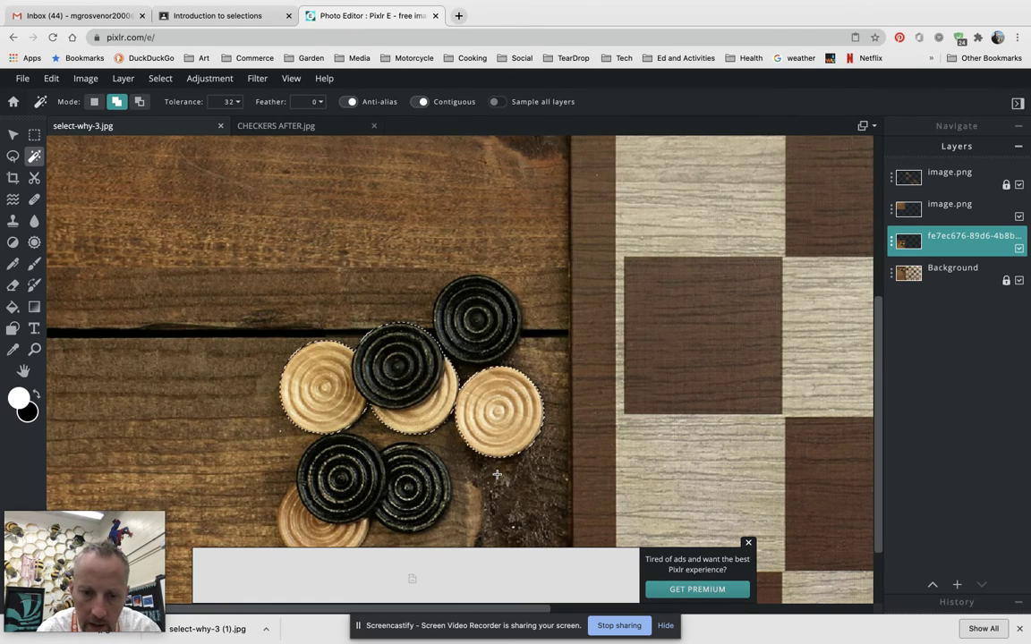
{"action": "scroll", "coordinate": [497, 474], "scroll_direction": "up", "scroll_amount": 3}
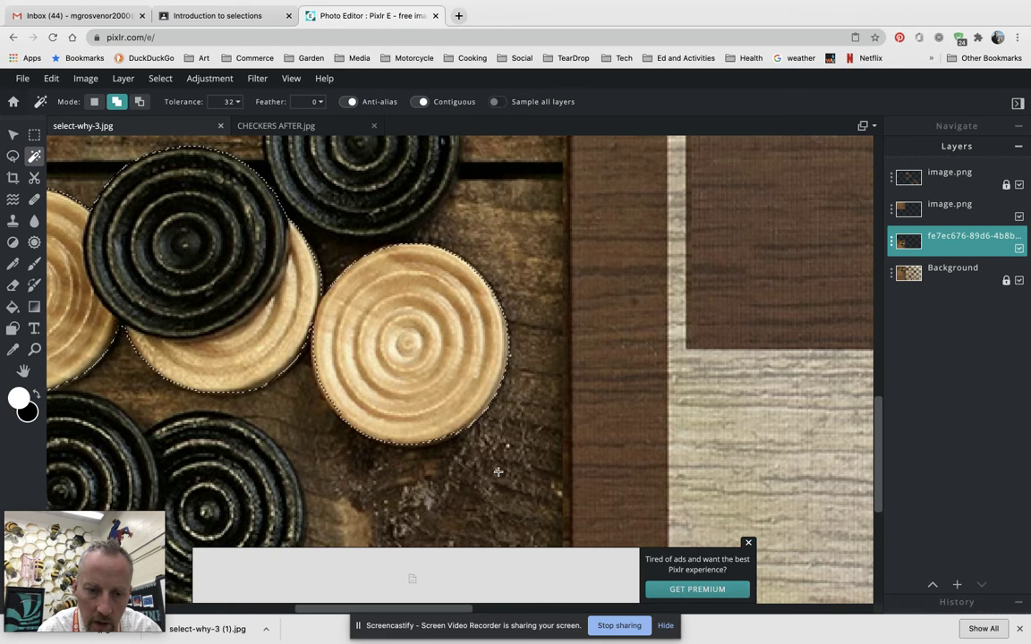
{"action": "scroll", "coordinate": [497, 472], "scroll_direction": "up", "scroll_amount": 2}
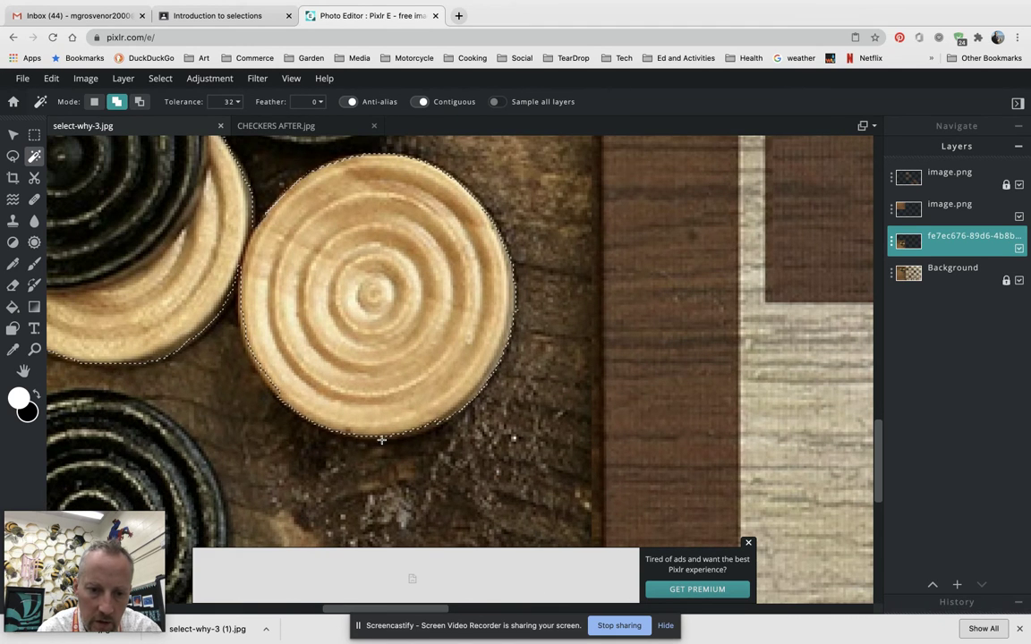
{"action": "scroll", "coordinate": [444, 426], "scroll_direction": "up", "scroll_amount": 2}
{"action": "scroll", "coordinate": [445, 426], "scroll_direction": "up", "scroll_amount": 2}
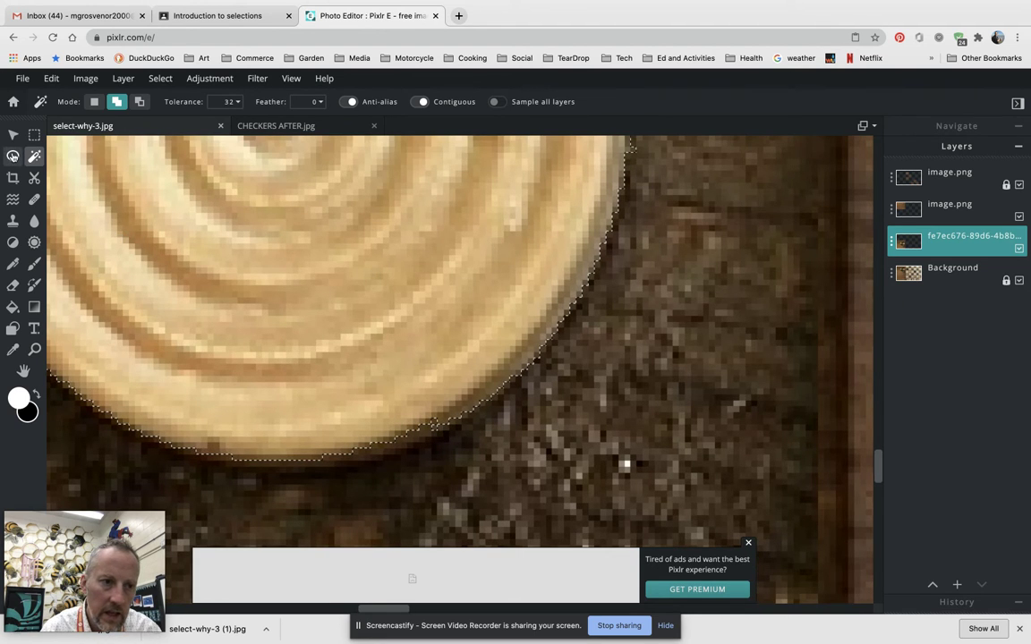
Close the notch along the light checker's lower rim with two freehand lasso additions
{"action": "left_click", "coordinate": [13, 156]}
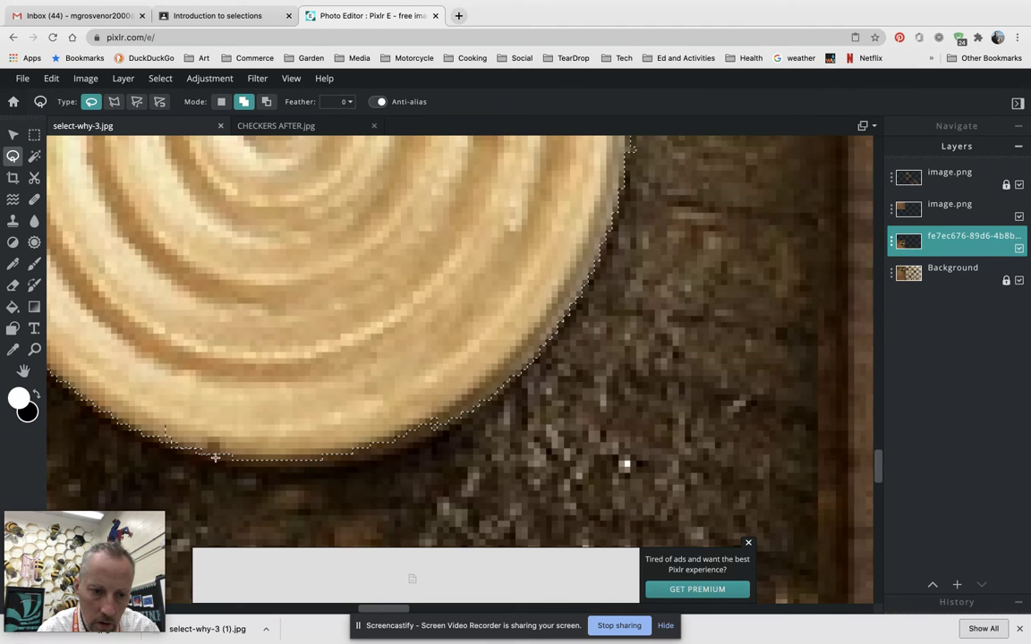
{"action": "mouse_move", "coordinate": [236, 461]}
{"action": "left_mouse_down"}
{"action": "mouse_move", "coordinate": [344, 455]}
{"action": "mouse_move", "coordinate": [342, 413]}
{"action": "mouse_move", "coordinate": [310, 382]}
{"action": "left_mouse_up"}
{"action": "mouse_move", "coordinate": [398, 401]}
{"action": "left_mouse_down"}
{"action": "mouse_move", "coordinate": [340, 414]}
{"action": "mouse_move", "coordinate": [330, 436]}
{"action": "mouse_move", "coordinate": [349, 455]}
{"action": "mouse_move", "coordinate": [436, 429]}
{"action": "mouse_move", "coordinate": [461, 391]}
{"action": "mouse_move", "coordinate": [399, 400]}
{"action": "mouse_move", "coordinate": [504, 339]}
{"action": "mouse_move", "coordinate": [545, 336]}
{"action": "mouse_move", "coordinate": [539, 583]}
{"action": "left_mouse_up"}
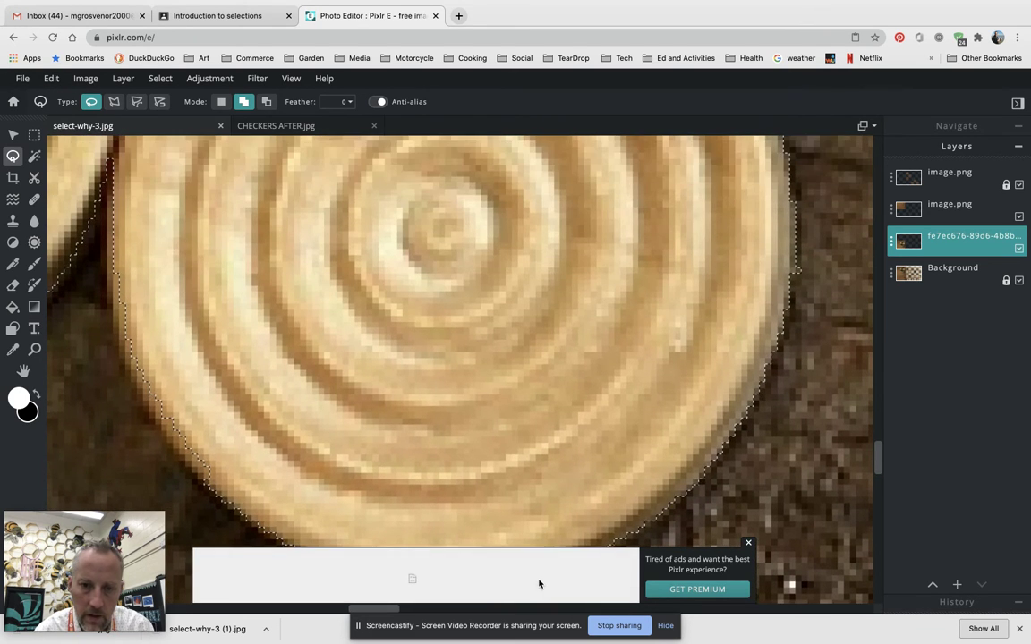
{"action": "scroll", "coordinate": [539, 583], "scroll_direction": "down", "scroll_amount": 10}
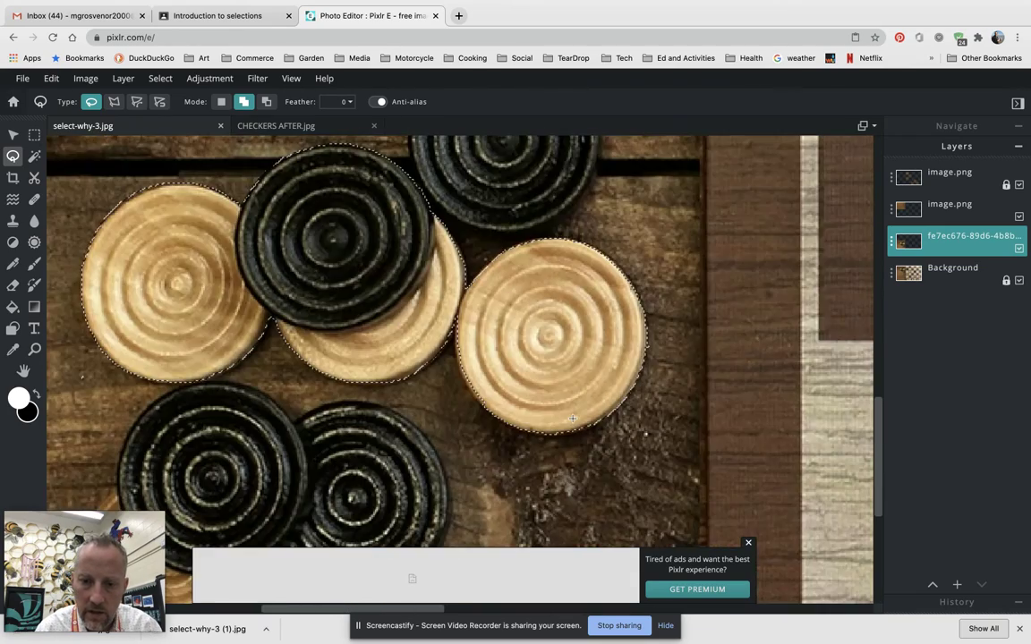
{"action": "scroll", "coordinate": [572, 418], "scroll_direction": "down", "scroll_amount": 3}
{"action": "scroll", "coordinate": [347, 340], "scroll_direction": "up", "scroll_amount": 5}
{"action": "left_click_drag", "start_coordinate": [467, 339], "coordinate": [540, 343]}
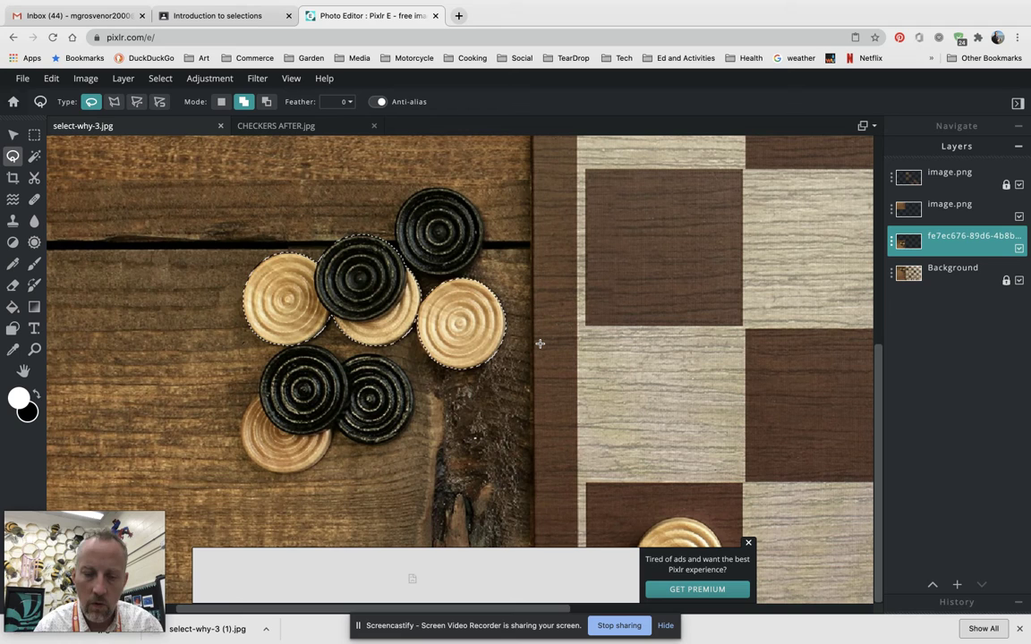
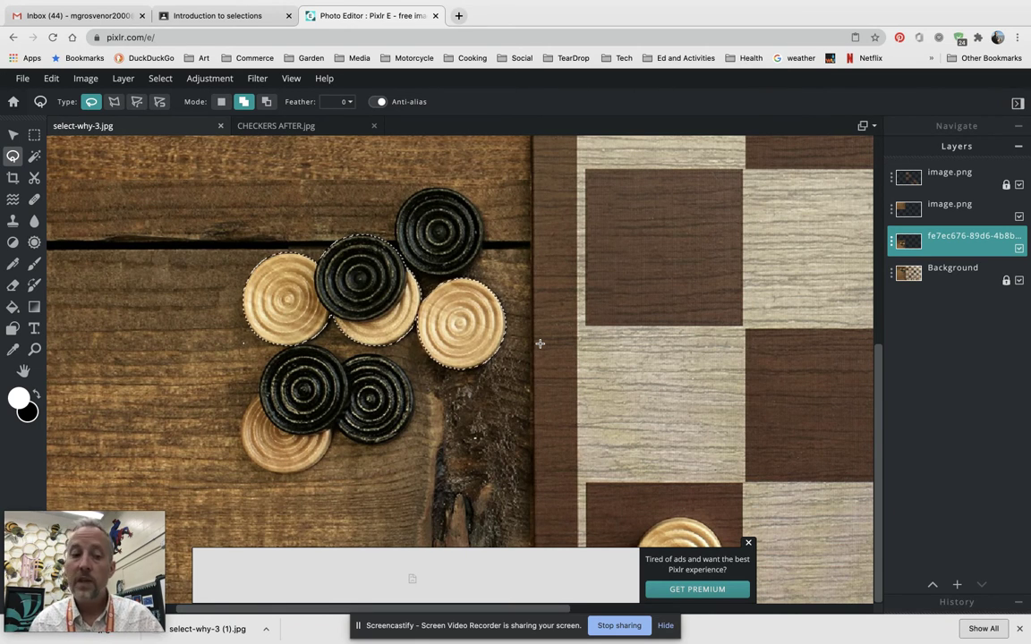
Copy the selected three-checker cluster and paste it as a new layer
{"action": "scroll", "coordinate": [509, 340], "scroll_direction": "right", "scroll_amount": 3}
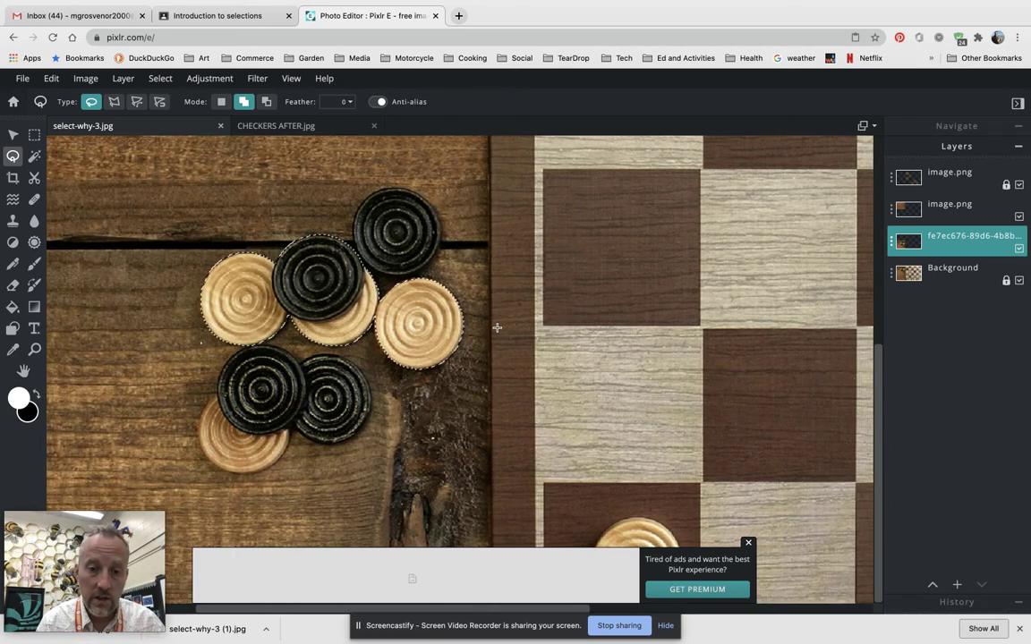
{"action": "scroll", "coordinate": [495, 330], "scroll_direction": "up", "scroll_amount": 10}
{"action": "scroll", "coordinate": [483, 317], "scroll_direction": "down", "scroll_amount": 3}
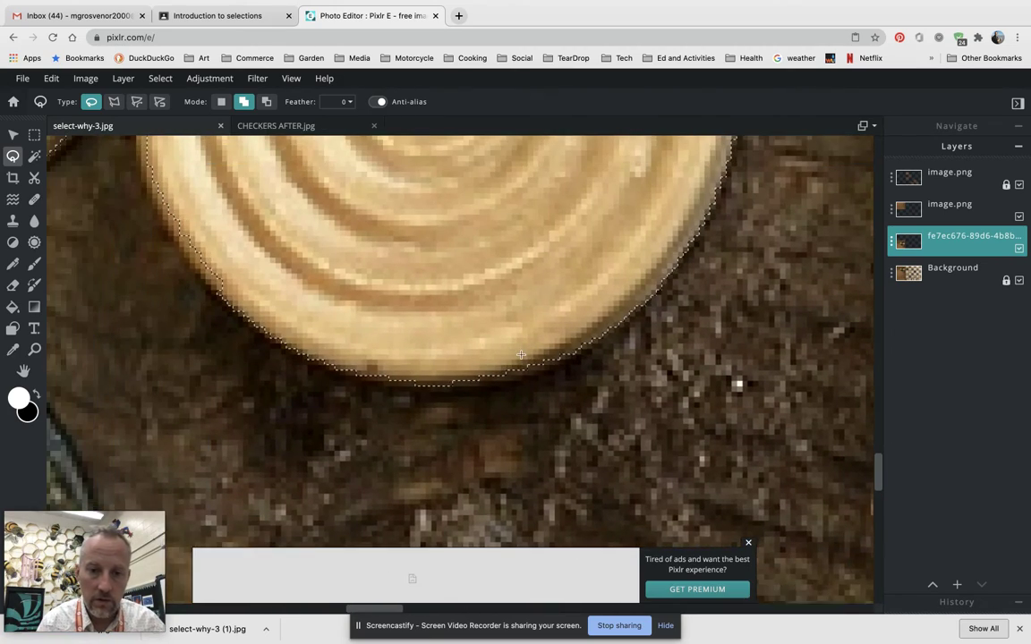
{"action": "scroll", "coordinate": [537, 313], "scroll_direction": "up", "scroll_amount": 4}
{"action": "scroll", "coordinate": [564, 308], "scroll_direction": "down", "scroll_amount": 3}
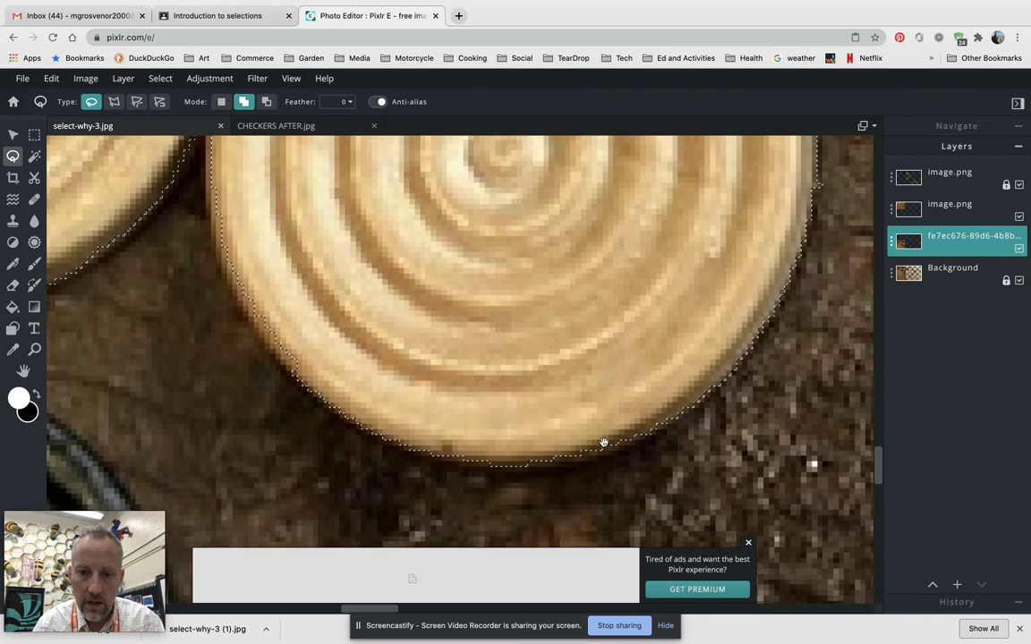
{"action": "scroll", "coordinate": [514, 417], "scroll_direction": "up", "scroll_amount": 3}
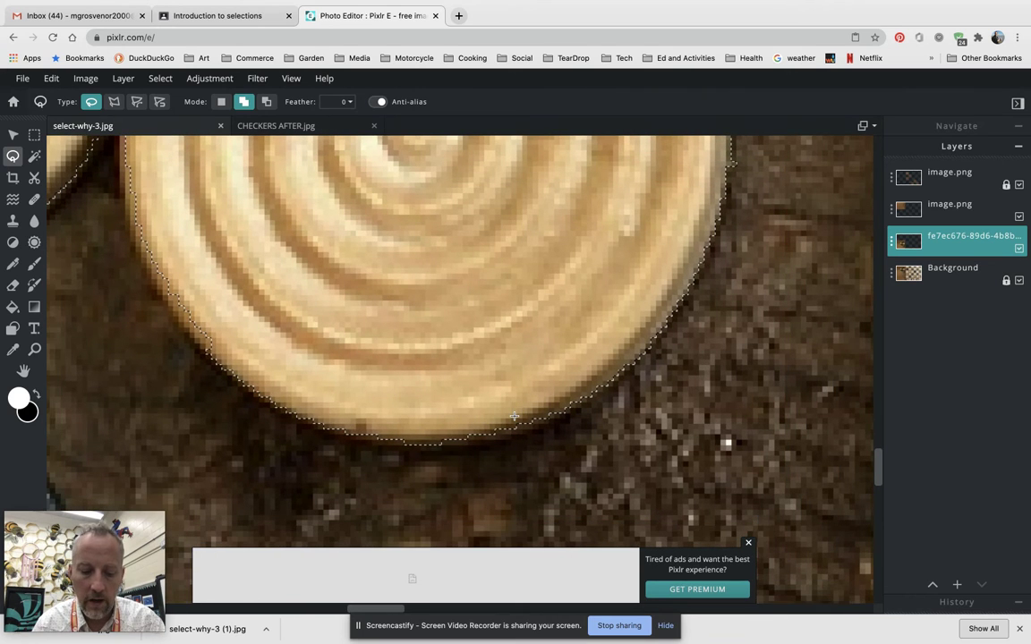
{"action": "scroll", "coordinate": [514, 416], "scroll_direction": "down", "scroll_amount": 4}
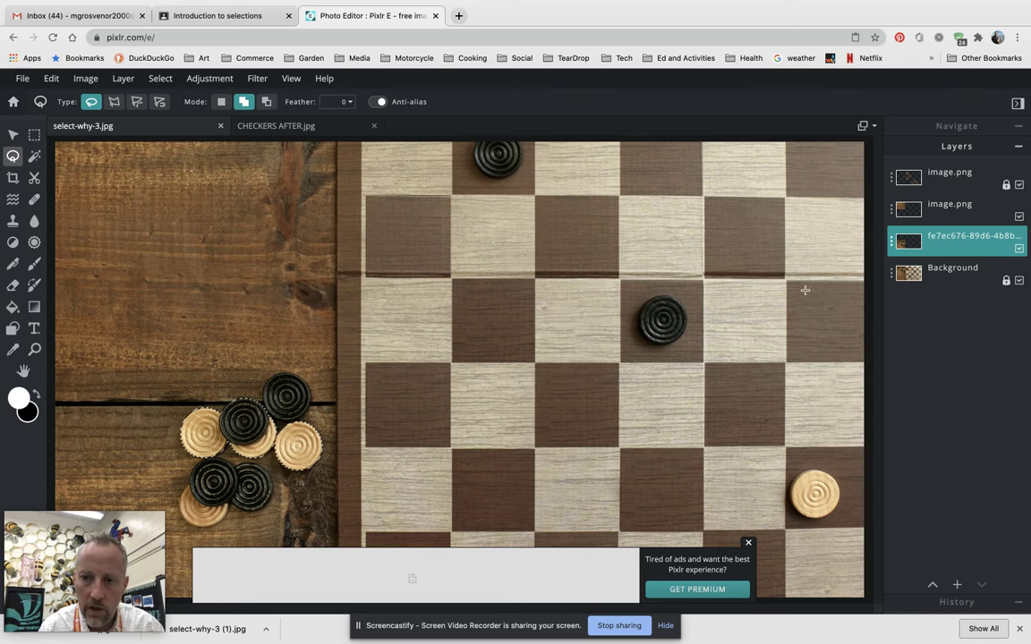
{"action": "key", "text": "ctrl+c"}
{"action": "key", "text": "ctrl+v"}
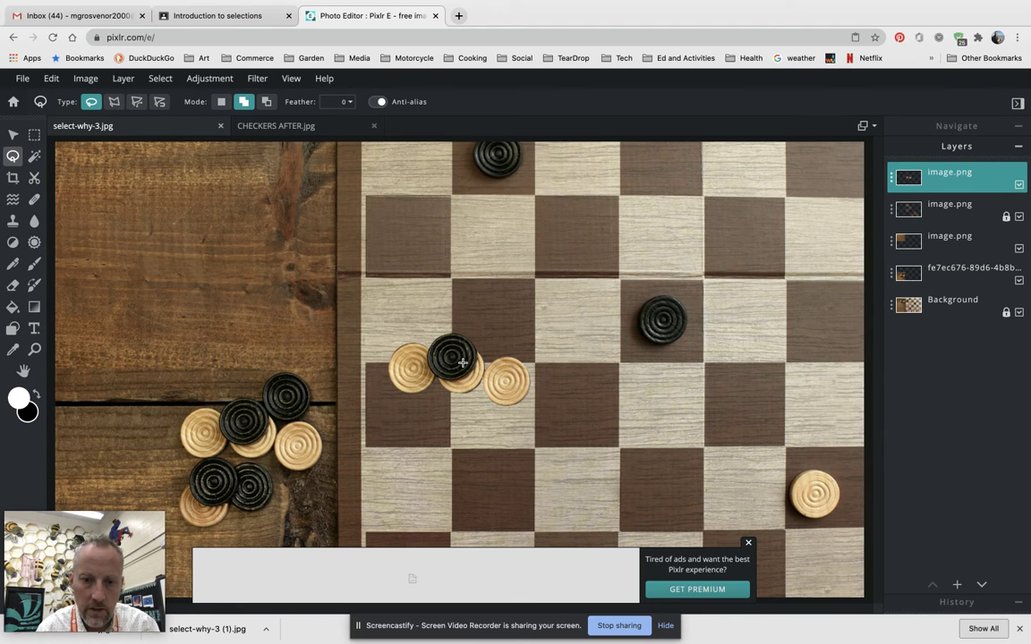
Move the pasted checkers onto the board's top-right squares, checking the CHECKERS AFTER example
{"action": "left_click", "coordinate": [13, 134]}
{"action": "left_click_drag", "start_coordinate": [467, 366], "coordinate": [782, 221]}
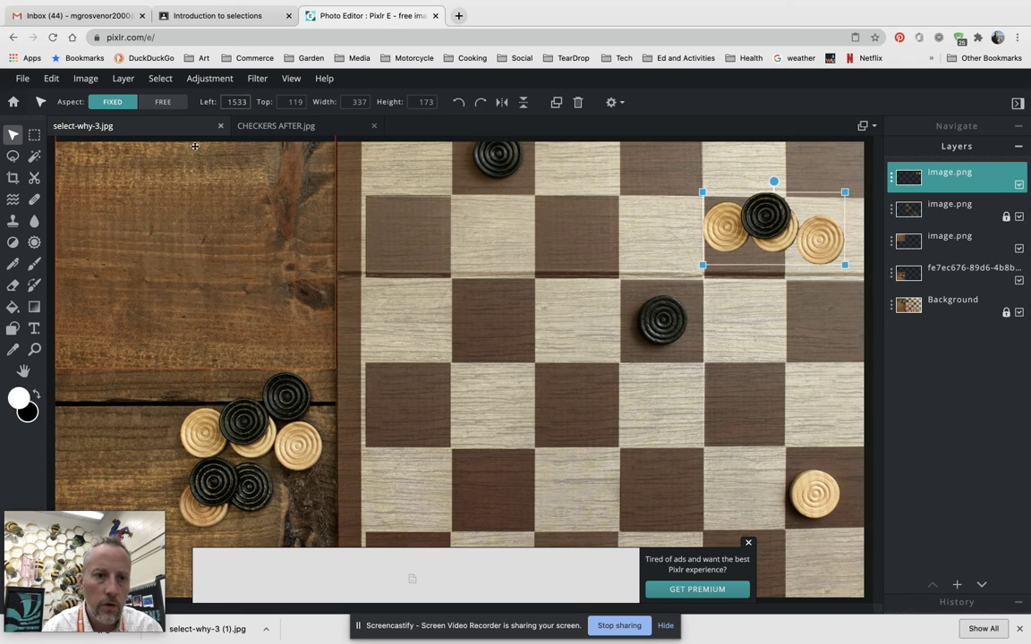
{"action": "left_click", "coordinate": [279, 126]}
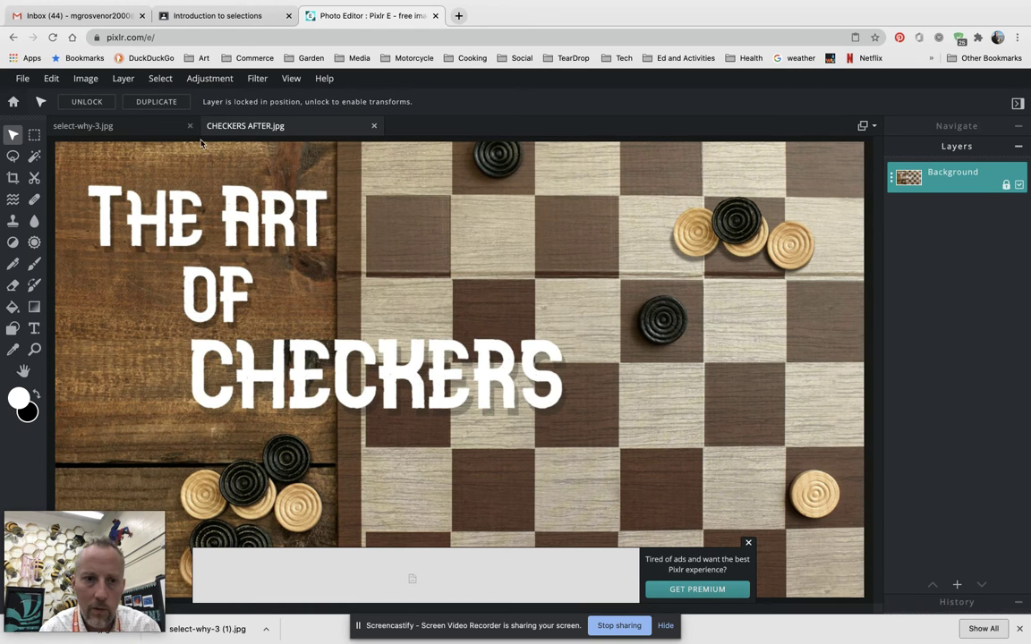
{"action": "left_click", "coordinate": [130, 127]}
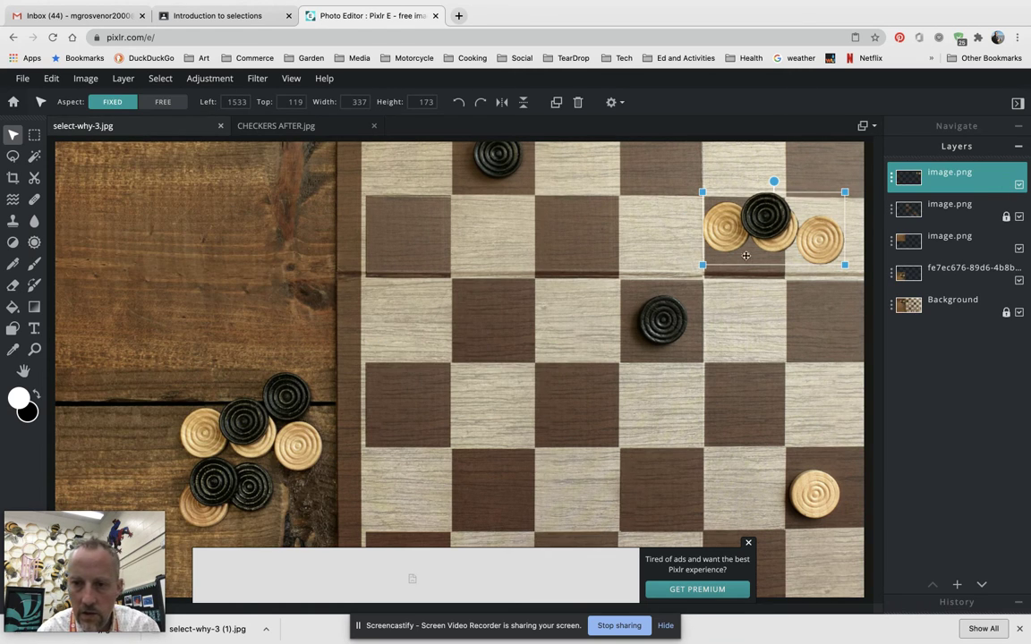
Rotate the pasted checkers about 16° and nudge them to 1497 left, 136 top
{"action": "left_click_drag", "start_coordinate": [772, 181], "coordinate": [787, 183]}
{"action": "left_click_drag", "start_coordinate": [796, 235], "coordinate": [778, 242]}
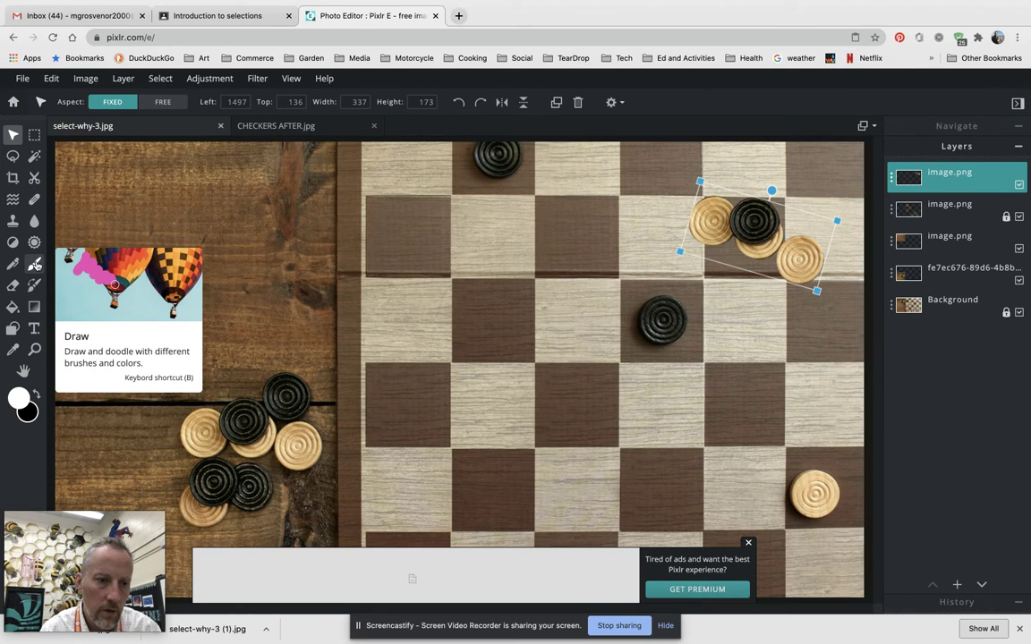
{"action": "left_click", "coordinate": [35, 265]}
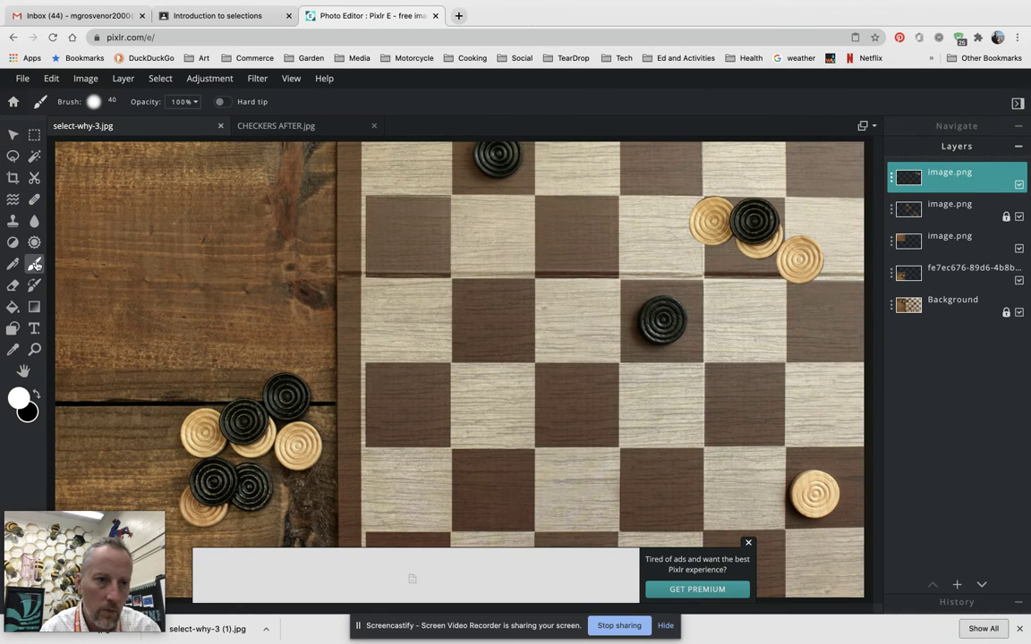
Set the Draw brush opacity to 33% and add a new empty Layer 11
{"action": "left_click", "coordinate": [112, 104]}
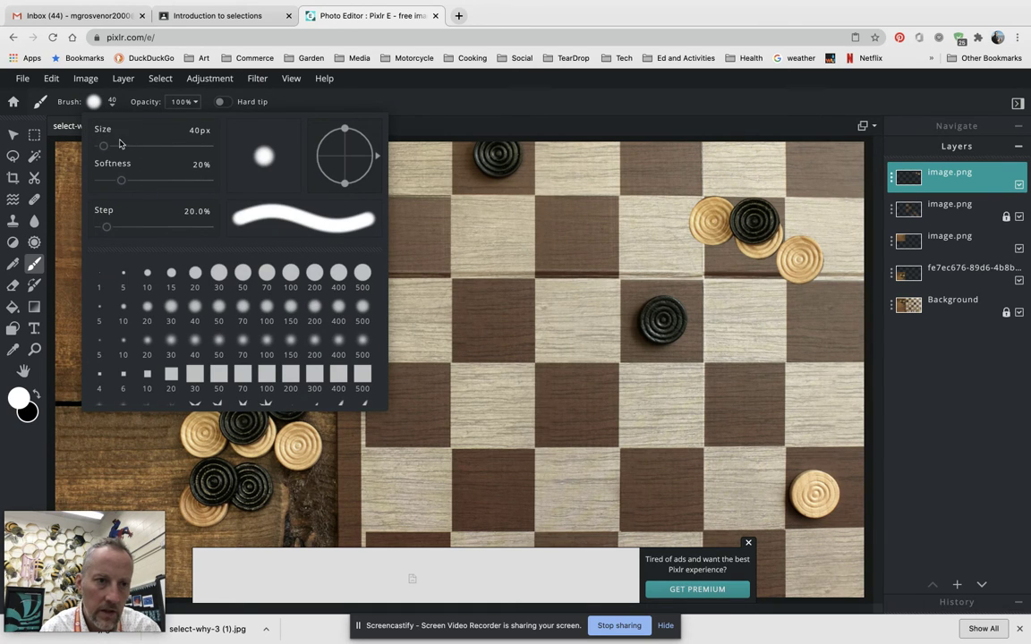
{"action": "left_click", "coordinate": [196, 104]}
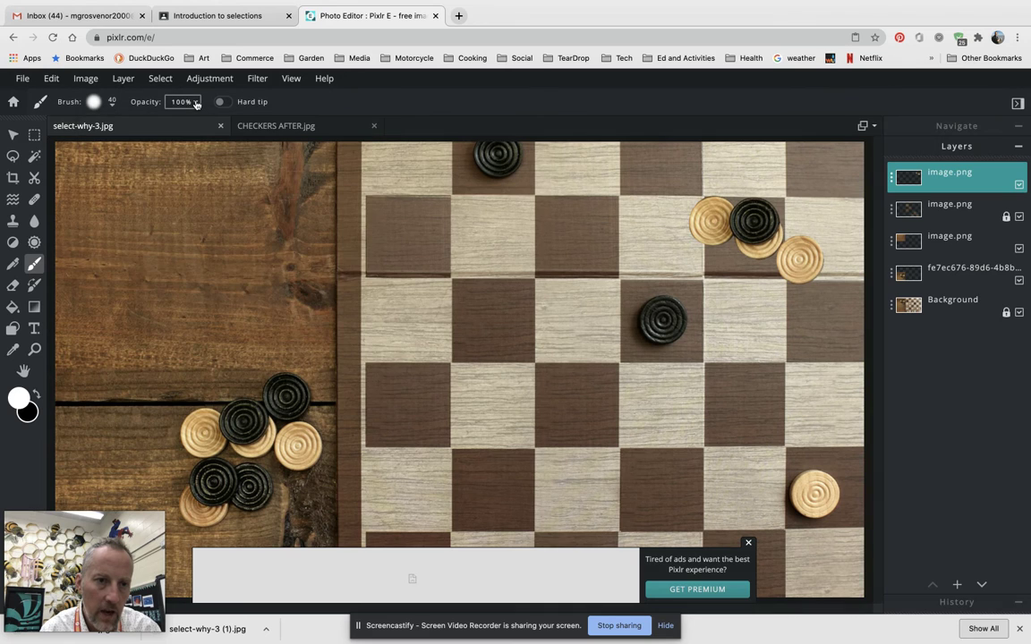
{"action": "left_click", "coordinate": [194, 104]}
{"action": "left_click", "coordinate": [129, 125]}
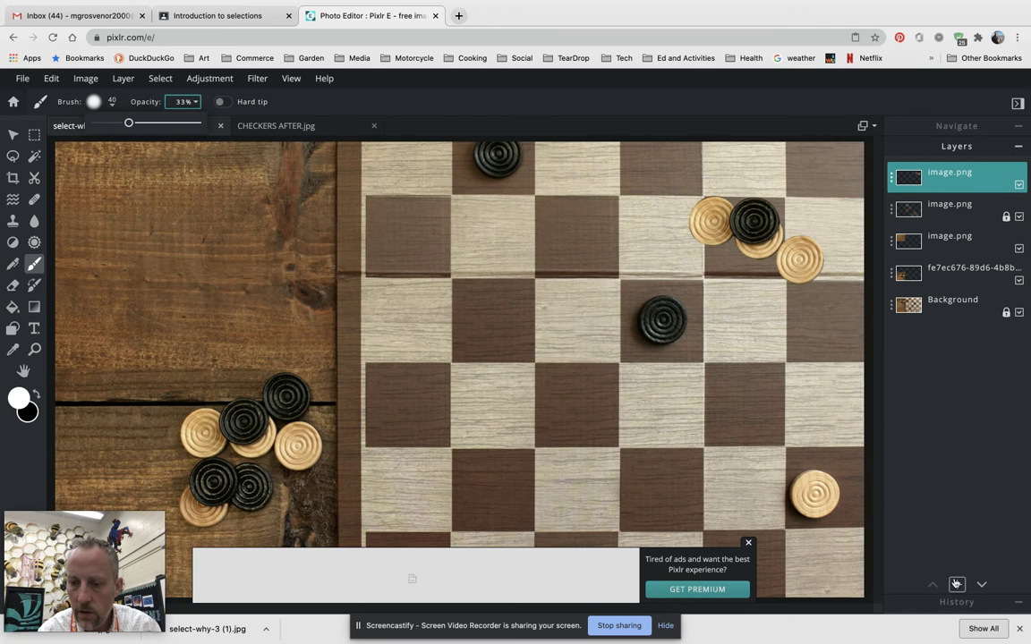
{"action": "left_click", "coordinate": [956, 584]}
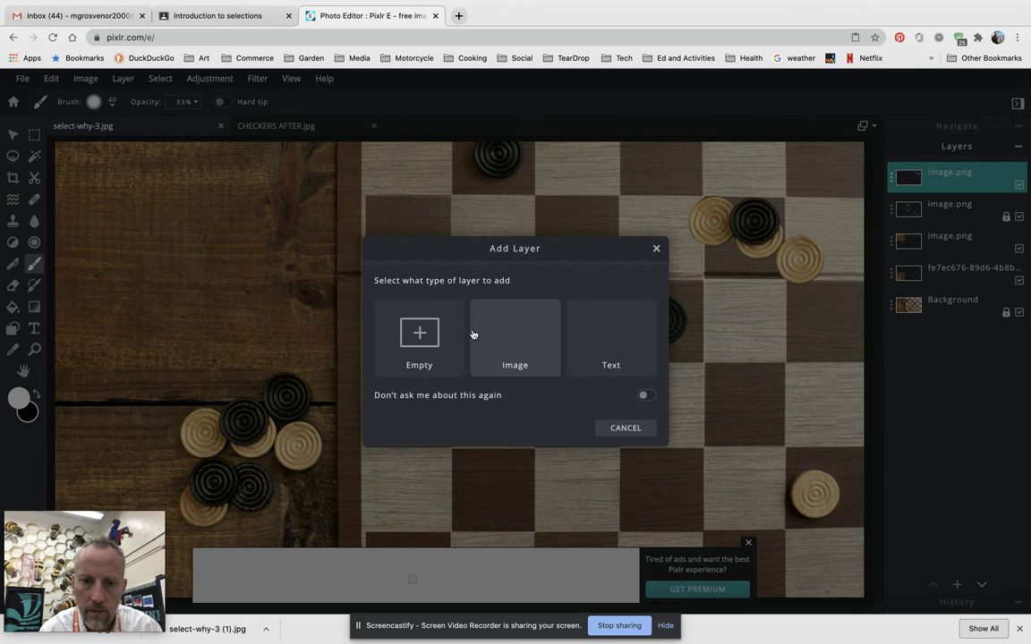
{"action": "left_click", "coordinate": [399, 307]}
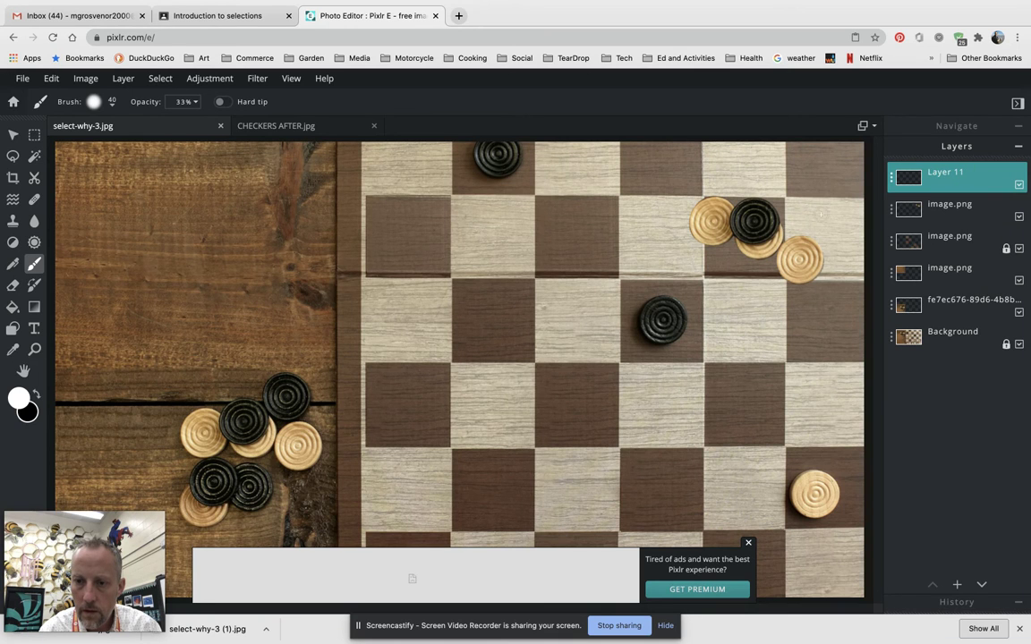
Make Layer 11 the active painting layer with the pasted checkers in view
{"action": "scroll", "coordinate": [742, 255], "scroll_direction": "up", "scroll_amount": 5}
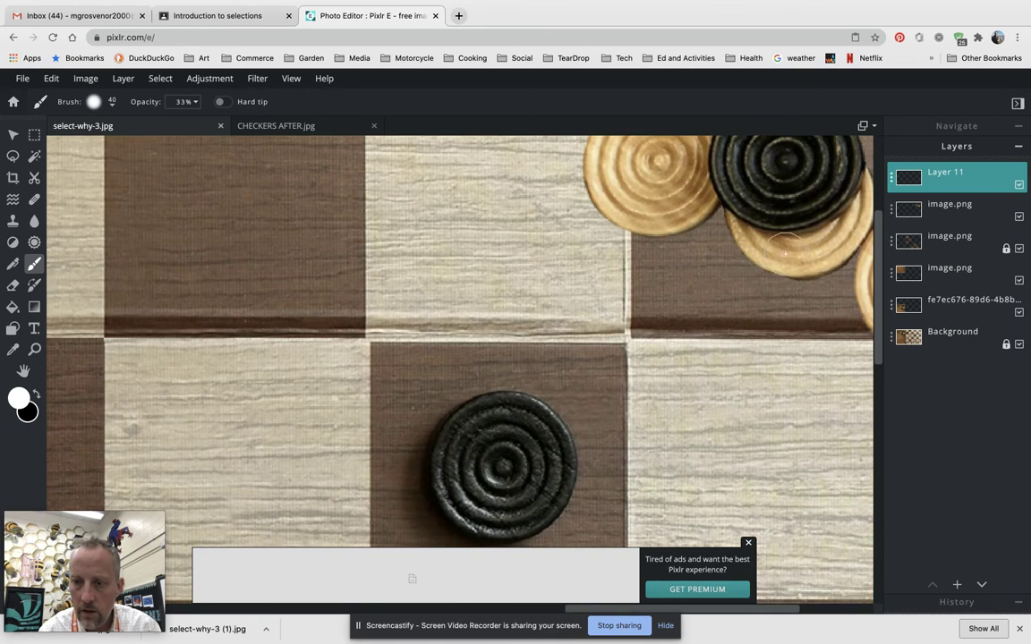
{"action": "left_click", "coordinate": [1018, 216]}
{"action": "left_click", "coordinate": [1018, 217]}
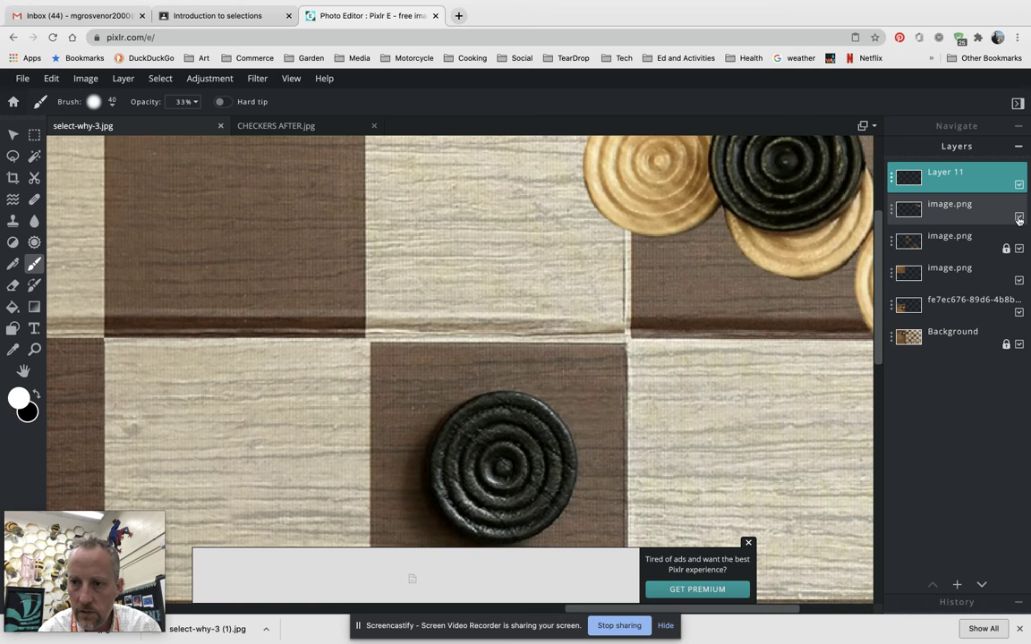
{"action": "left_click", "coordinate": [952, 209]}
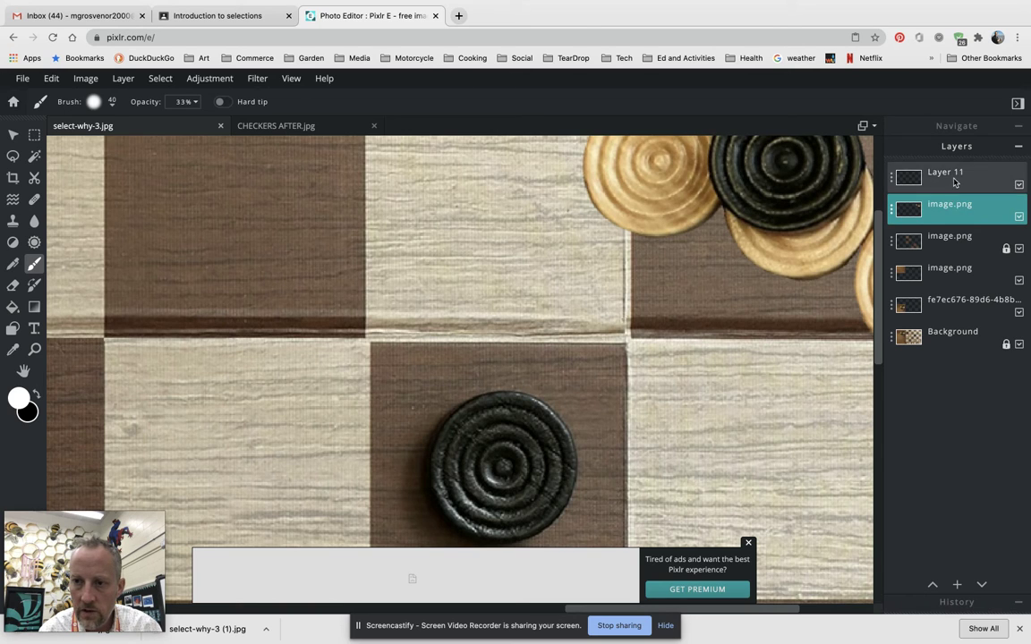
{"action": "left_click", "coordinate": [942, 176]}
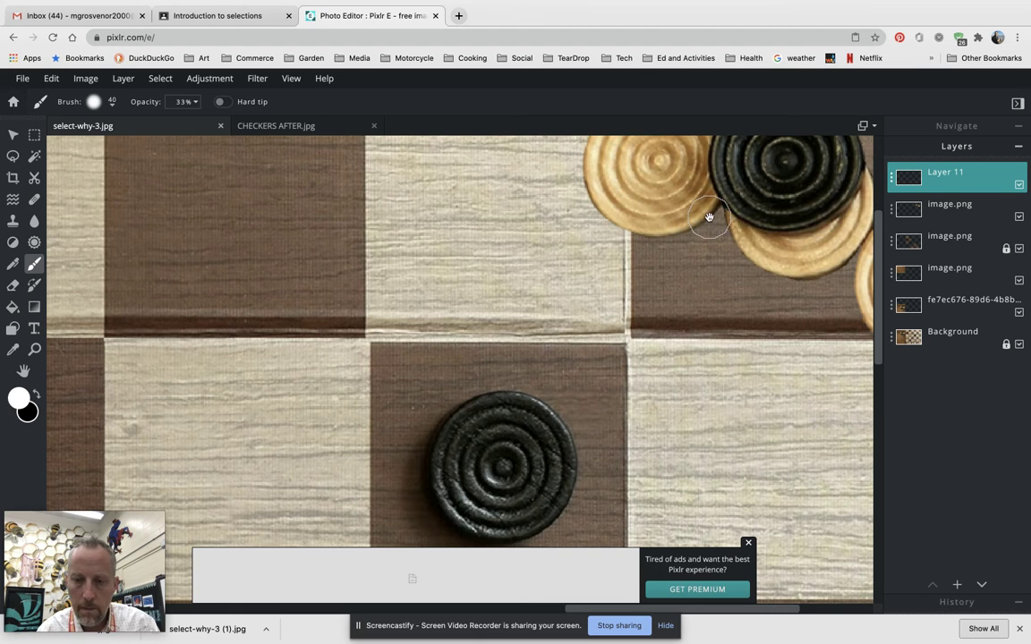
{"action": "mouse_move", "coordinate": [708, 216]}
{"action": "left_mouse_down"}
{"action": "mouse_move", "coordinate": [593, 301]}
{"action": "mouse_move", "coordinate": [550, 305]}
{"action": "left_mouse_up"}
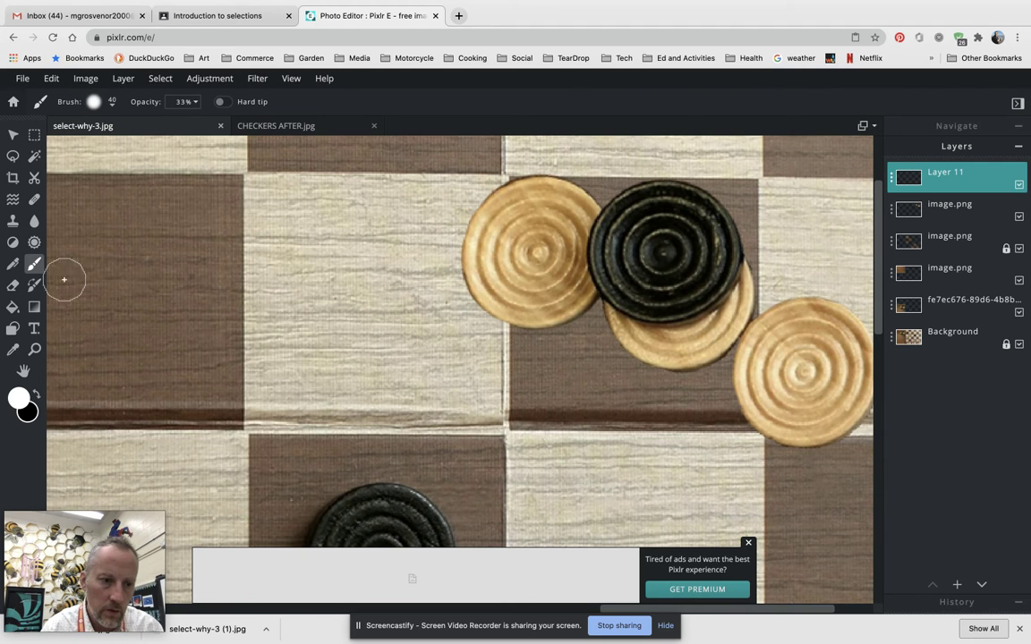
Brush soft black shadows along the checkers' lower-left edges and move Layer 11 beneath them
{"action": "left_click", "coordinate": [34, 393]}
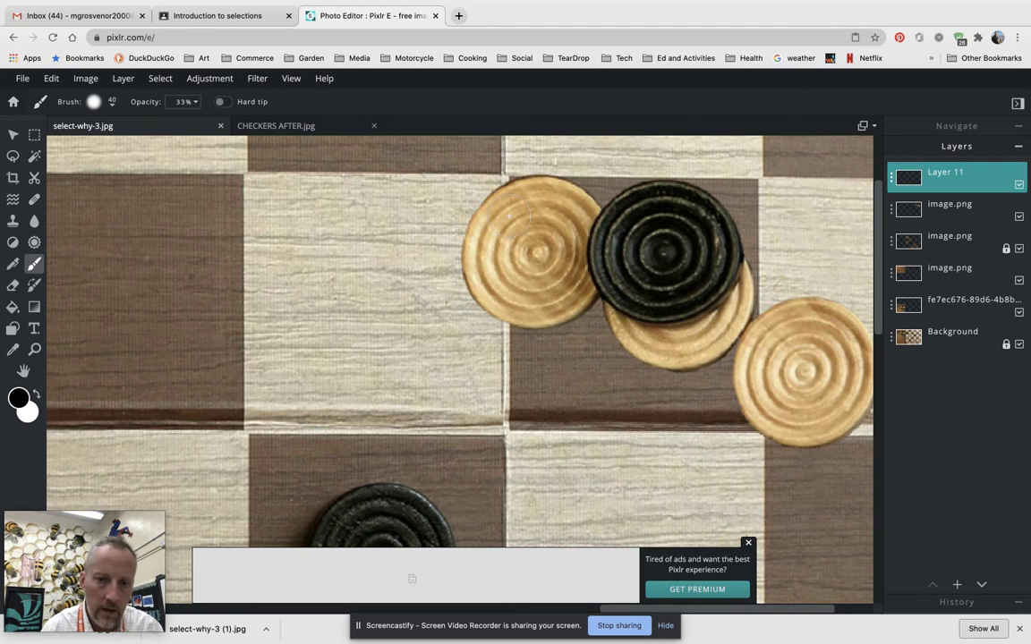
{"action": "mouse_move", "coordinate": [494, 206]}
{"action": "left_mouse_down"}
{"action": "mouse_move", "coordinate": [471, 274]}
{"action": "mouse_move", "coordinate": [491, 305]}
{"action": "mouse_move", "coordinate": [530, 316]}
{"action": "mouse_move", "coordinate": [574, 296]}
{"action": "left_mouse_up"}
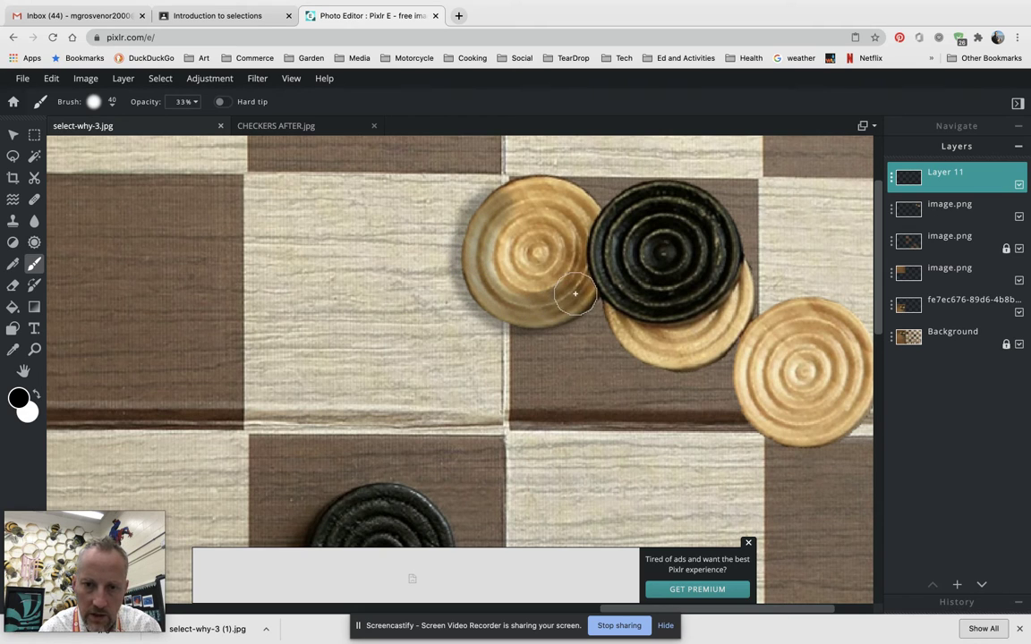
{"action": "mouse_move", "coordinate": [605, 291]}
{"action": "left_mouse_down"}
{"action": "mouse_move", "coordinate": [624, 346]}
{"action": "mouse_move", "coordinate": [645, 362]}
{"action": "mouse_move", "coordinate": [674, 368]}
{"action": "mouse_move", "coordinate": [723, 351]}
{"action": "mouse_move", "coordinate": [771, 434]}
{"action": "mouse_move", "coordinate": [801, 443]}
{"action": "mouse_move", "coordinate": [826, 416]}
{"action": "left_mouse_up"}
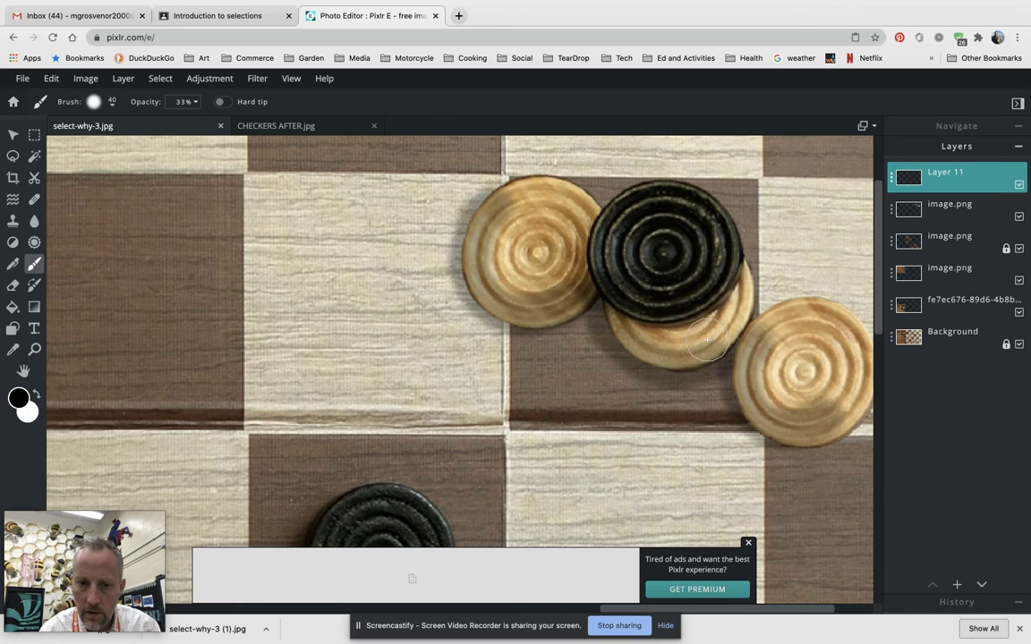
{"action": "mouse_move", "coordinate": [477, 268]}
{"action": "left_mouse_down"}
{"action": "mouse_move", "coordinate": [479, 288]}
{"action": "mouse_move", "coordinate": [512, 315]}
{"action": "mouse_move", "coordinate": [537, 323]}
{"action": "mouse_move", "coordinate": [576, 307]}
{"action": "left_mouse_up"}
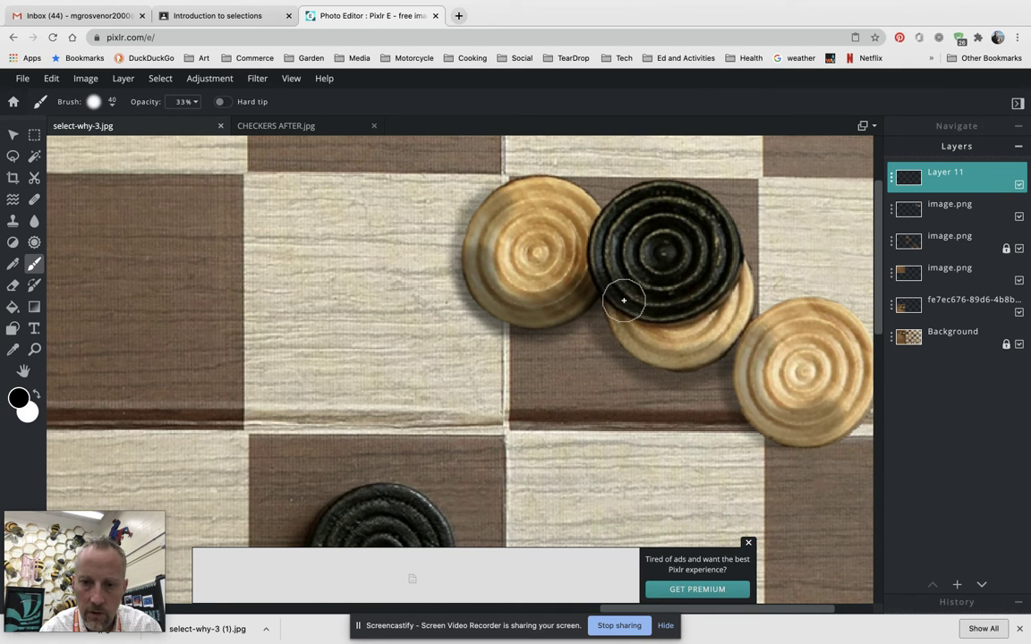
{"action": "mouse_move", "coordinate": [616, 295]}
{"action": "left_mouse_down"}
{"action": "mouse_move", "coordinate": [617, 340]}
{"action": "mouse_move", "coordinate": [659, 370]}
{"action": "mouse_move", "coordinate": [730, 357]}
{"action": "mouse_move", "coordinate": [730, 381]}
{"action": "left_mouse_up"}
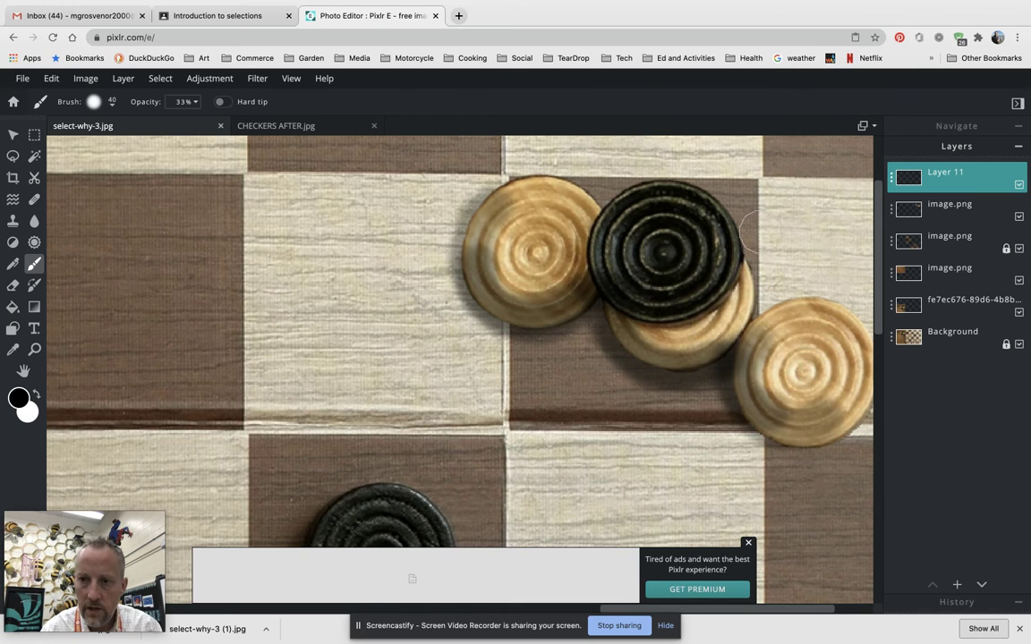
{"action": "left_click_drag", "start_coordinate": [941, 181], "coordinate": [952, 212]}
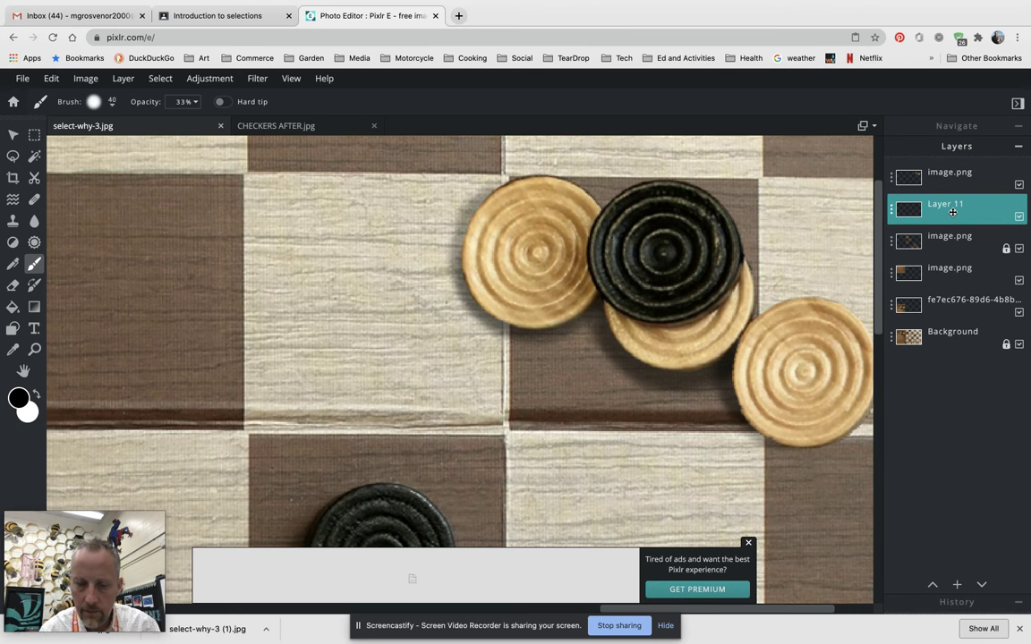
Fit the board in view, toggle the shadow layer, and compare with CHECKERS AFTER
{"action": "key", "text": "ctrl+0"}
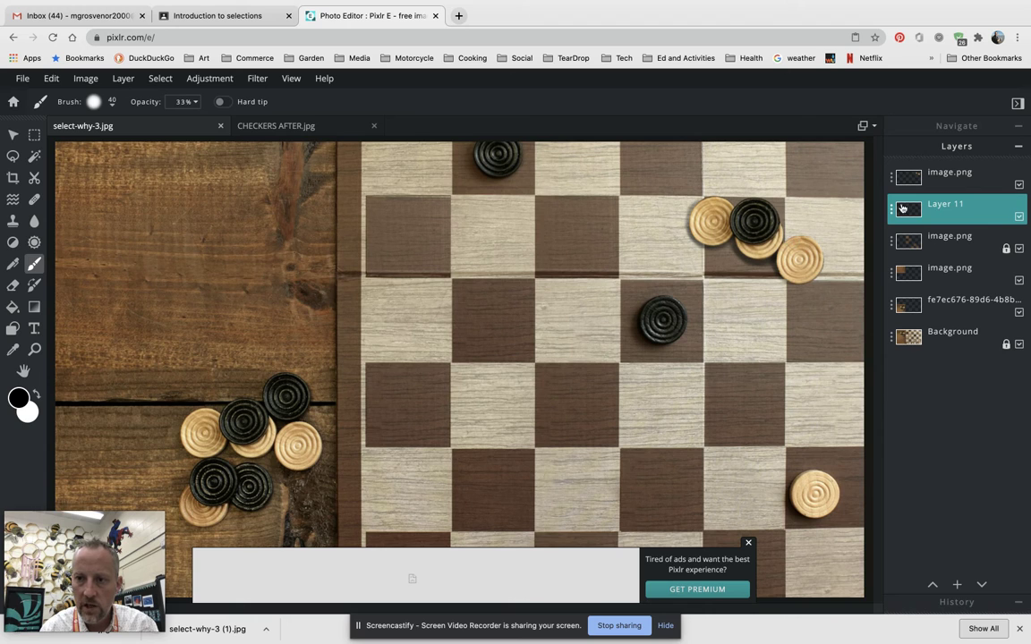
{"action": "left_click", "coordinate": [1018, 217]}
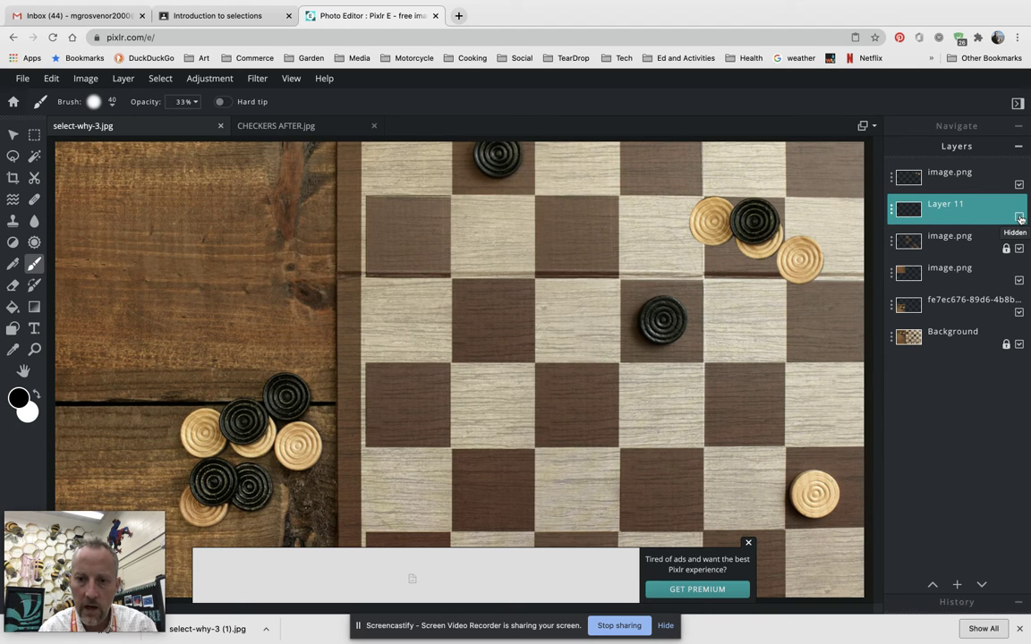
{"action": "left_click", "coordinate": [1019, 217]}
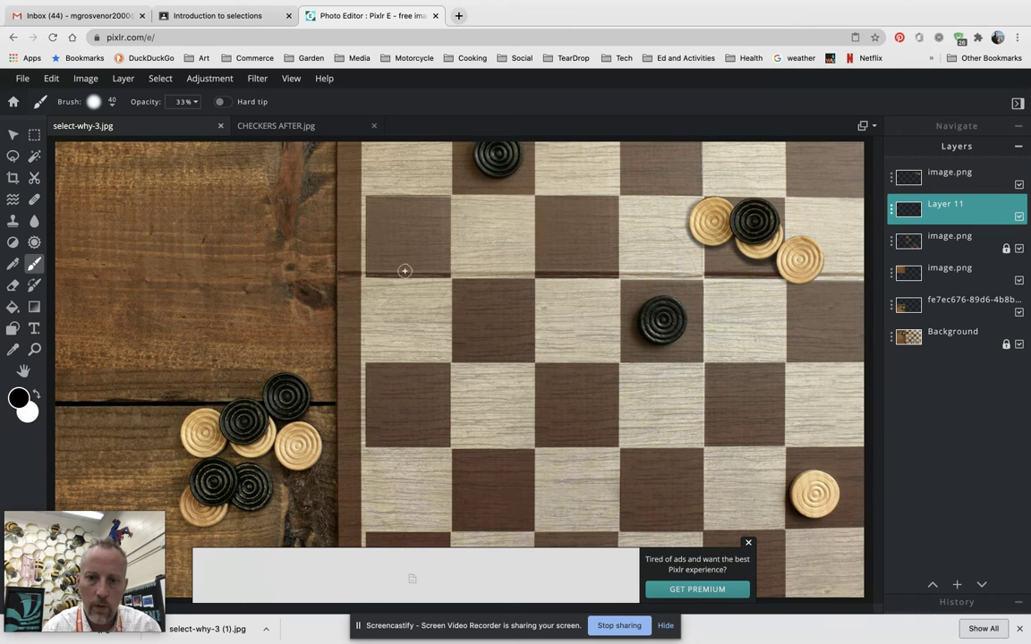
{"action": "left_click", "coordinate": [279, 127]}
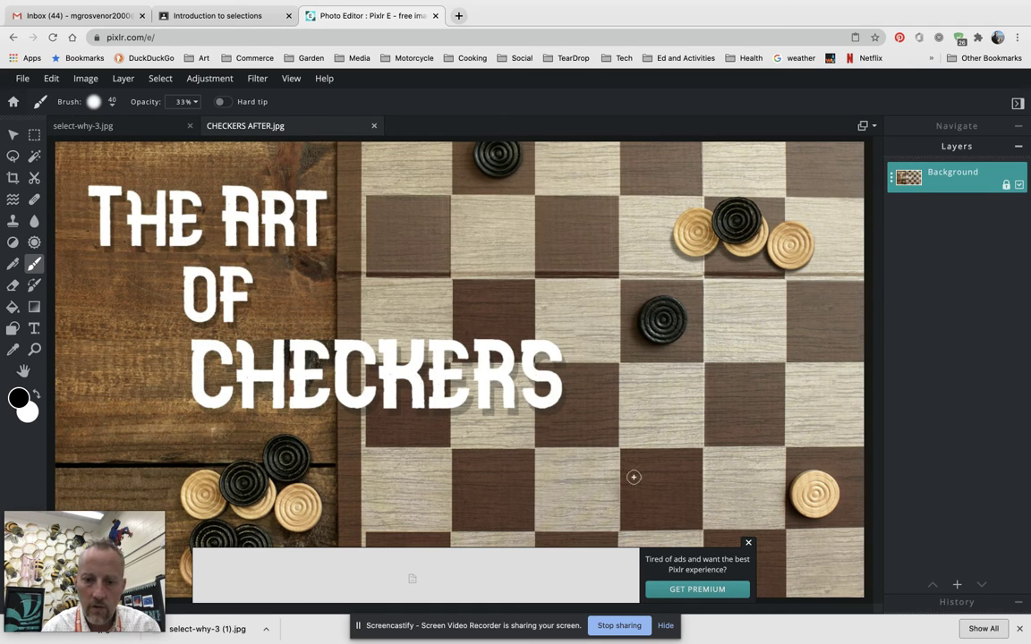
{"action": "left_click", "coordinate": [749, 545]}
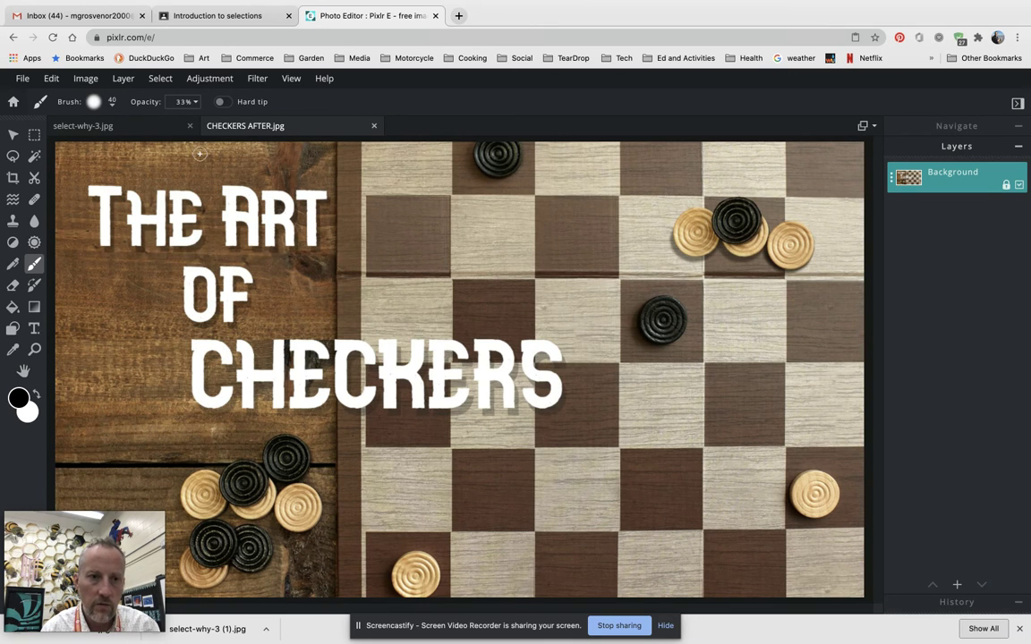
{"action": "left_click", "coordinate": [121, 130]}
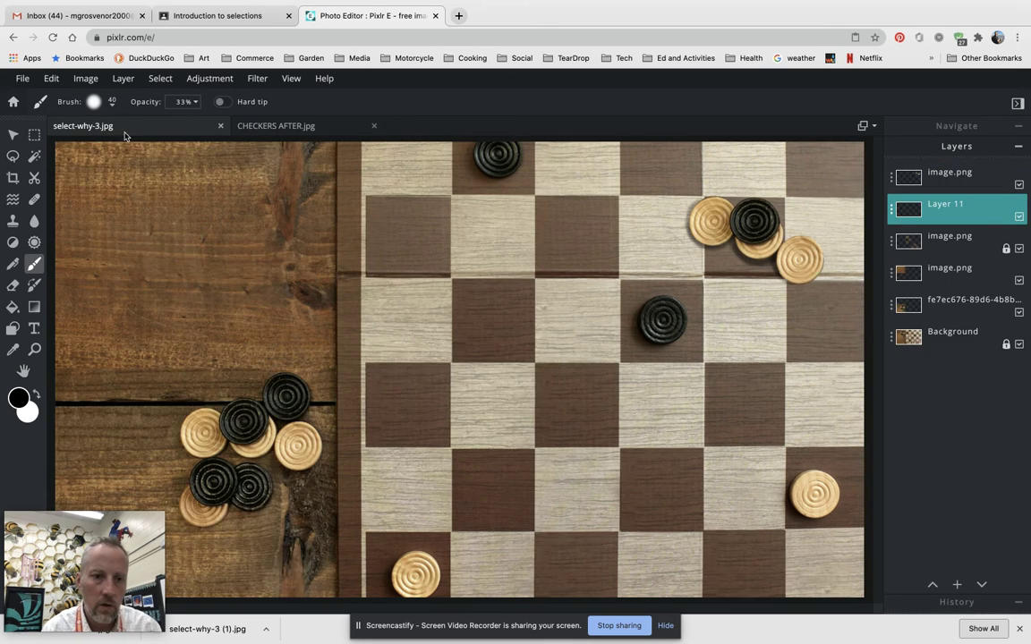
Merge the top image.png checkers layer down into Layer 11
{"action": "left_click", "coordinate": [892, 182]}
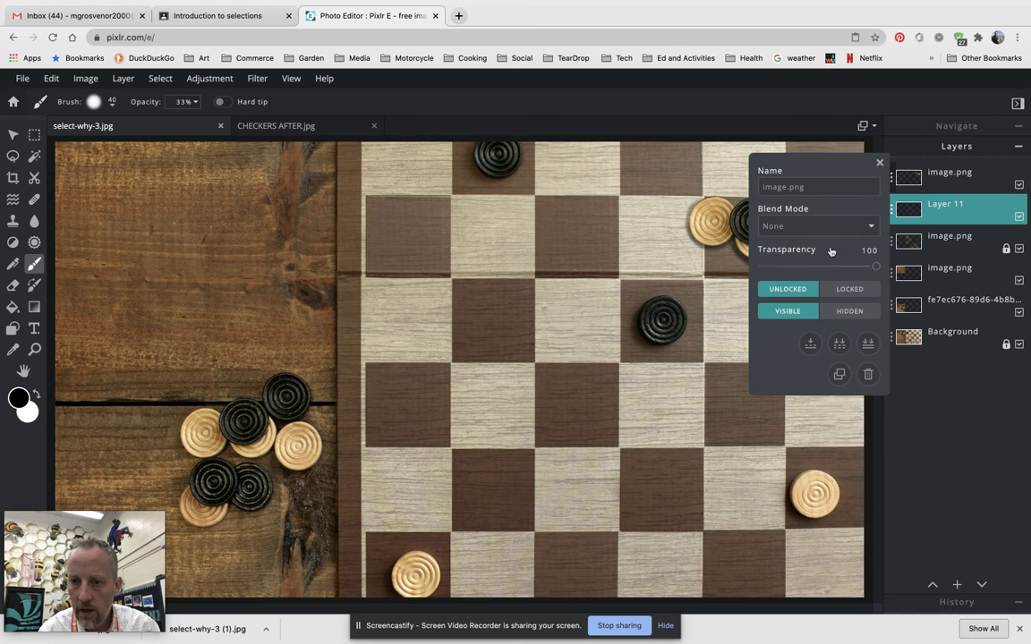
{"action": "left_click", "coordinate": [808, 336]}
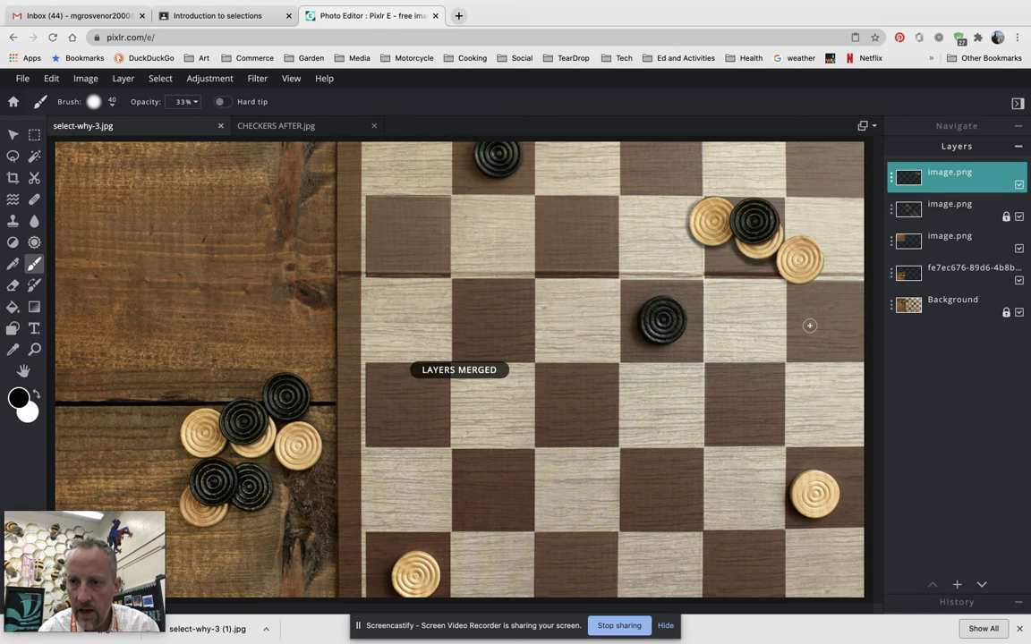
{"action": "left_click", "coordinate": [1018, 185]}
{"action": "left_click", "coordinate": [1019, 185]}
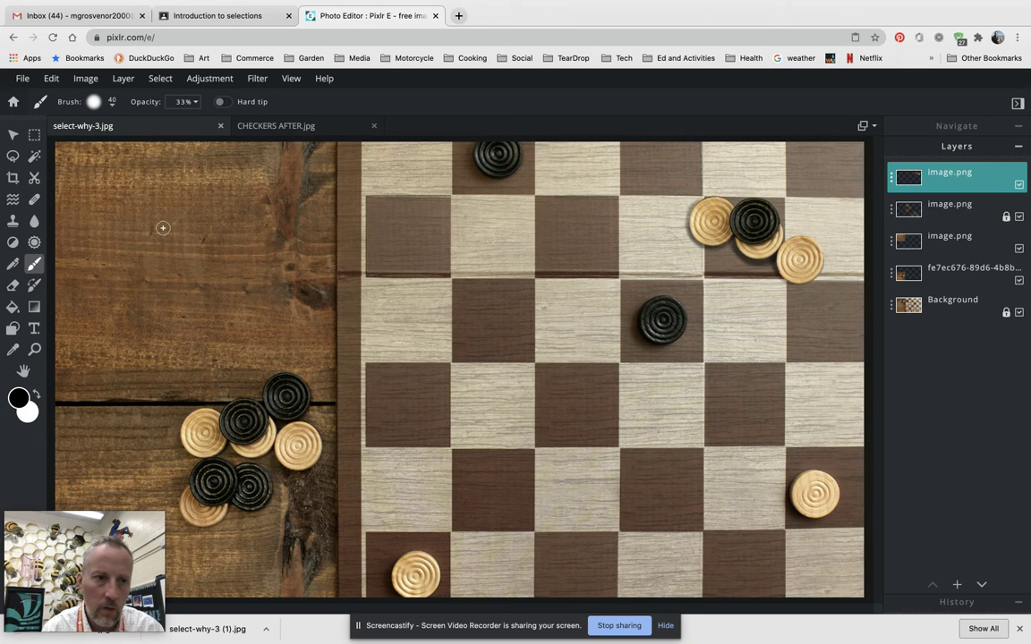
Add a text layer with the 'Lorem ipsum .. your text here ..' placeholder on the board
{"action": "left_click", "coordinate": [34, 329]}
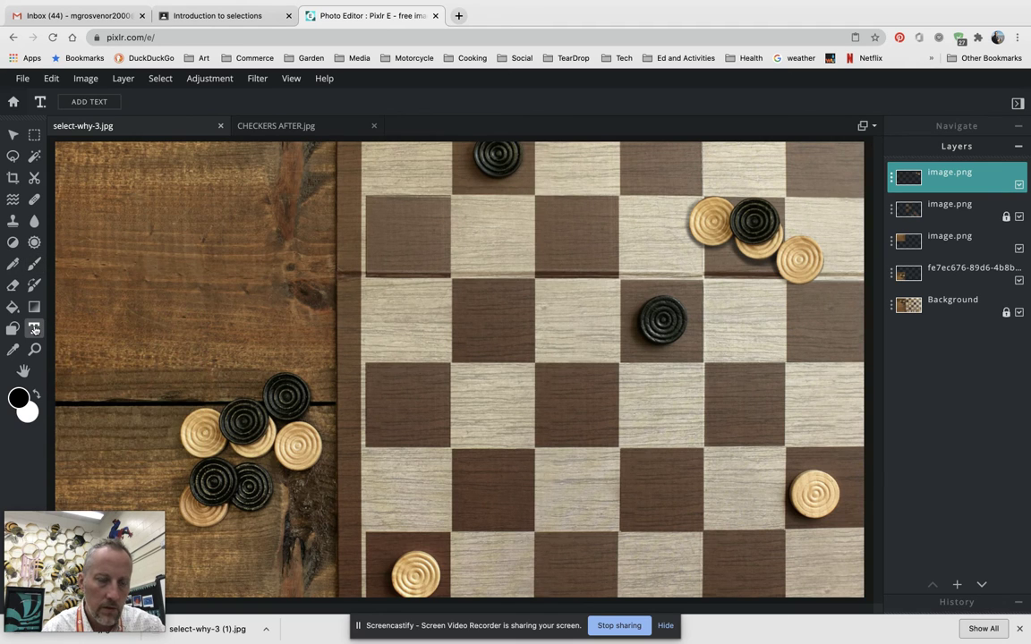
{"action": "left_click", "coordinate": [355, 249]}
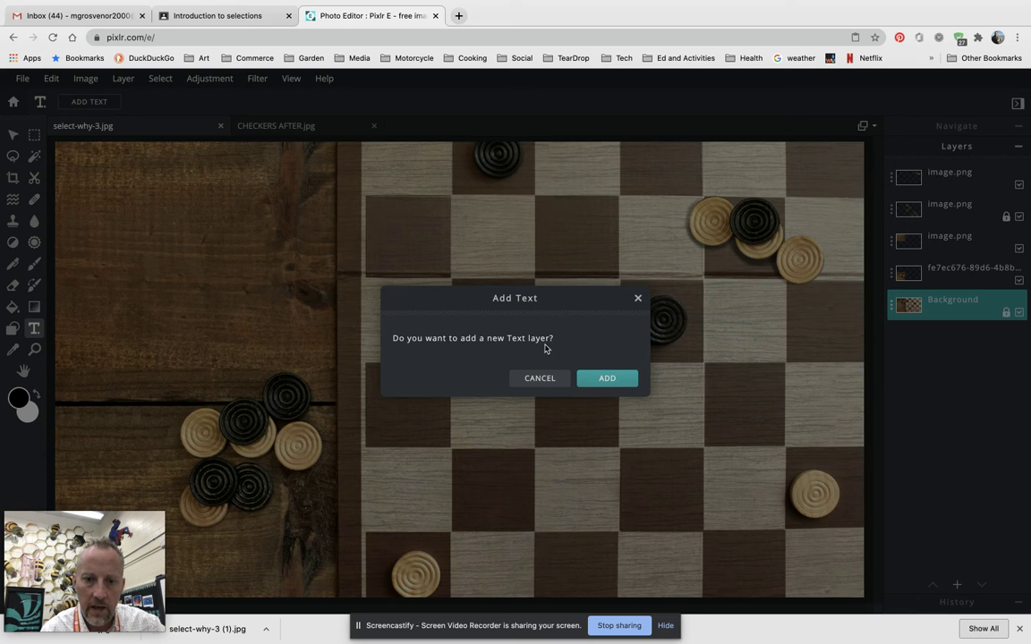
{"action": "left_click", "coordinate": [606, 379]}
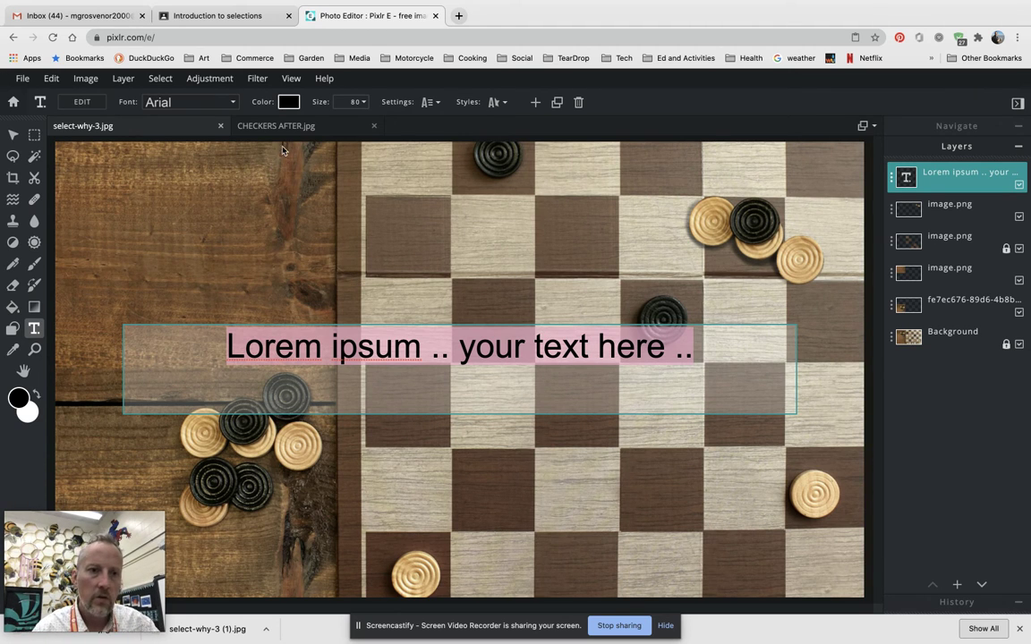
{"action": "left_click", "coordinate": [225, 106]}
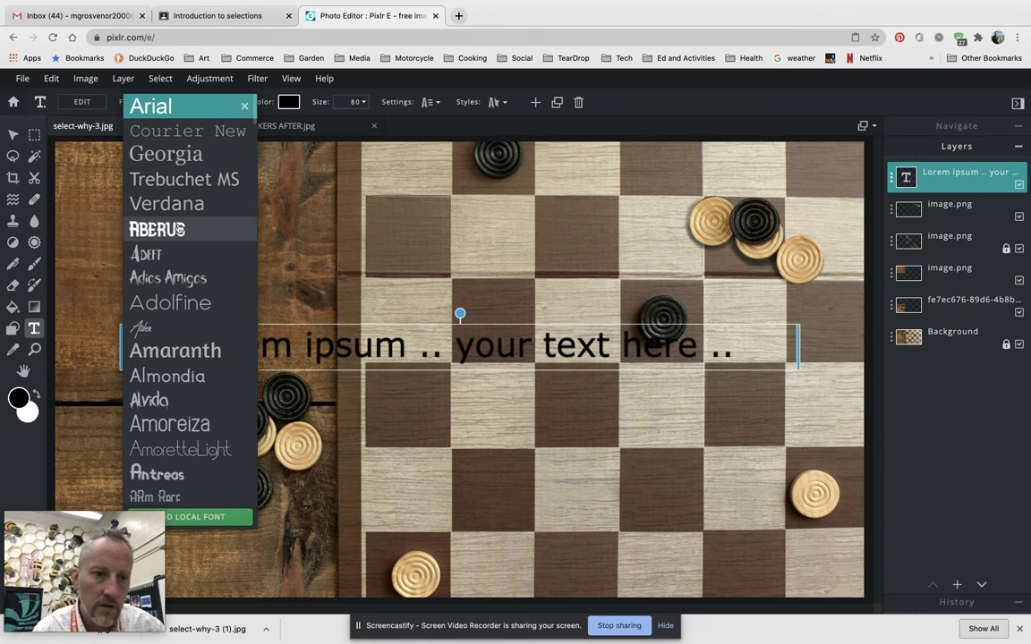
Style the placeholder text in the ABERUS font, white, at size 200
{"action": "left_click", "coordinate": [178, 229]}
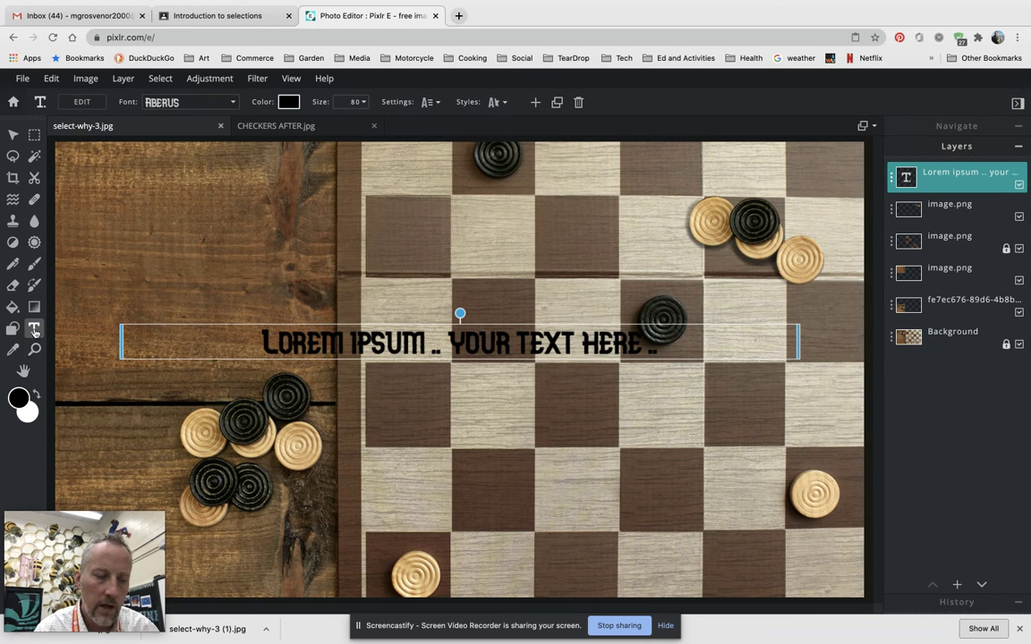
{"action": "left_click", "coordinate": [288, 103]}
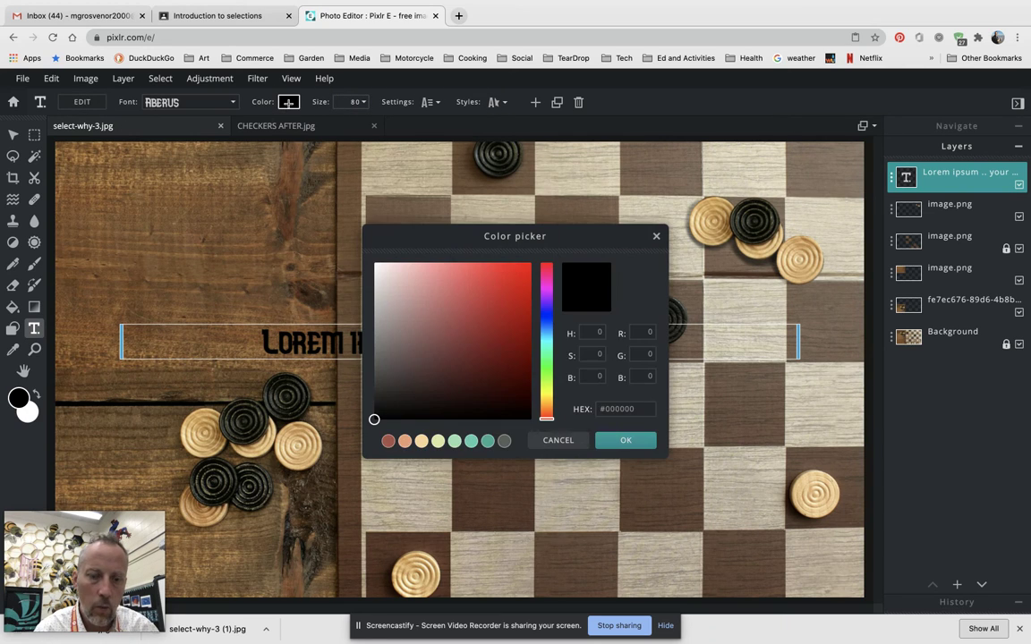
{"action": "left_click_drag", "start_coordinate": [396, 277], "coordinate": [376, 265]}
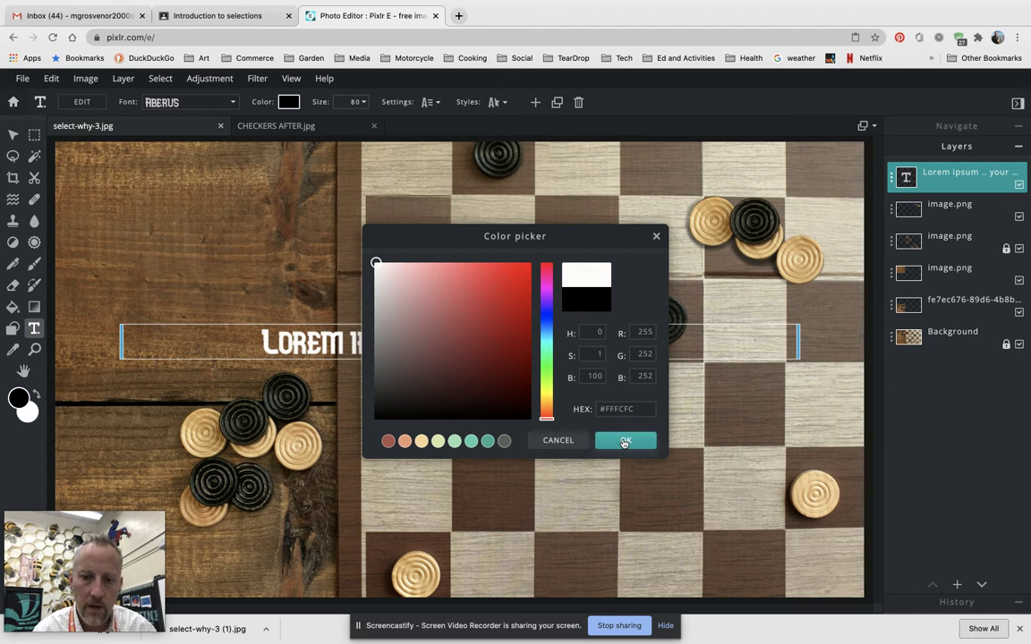
{"action": "left_click", "coordinate": [624, 440]}
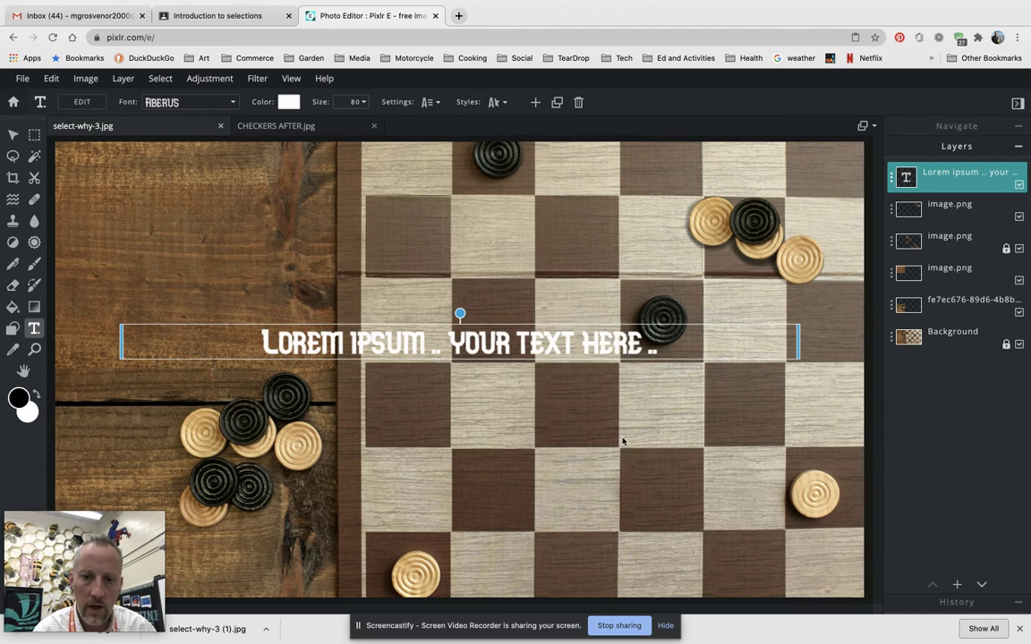
{"action": "left_click", "coordinate": [361, 103]}
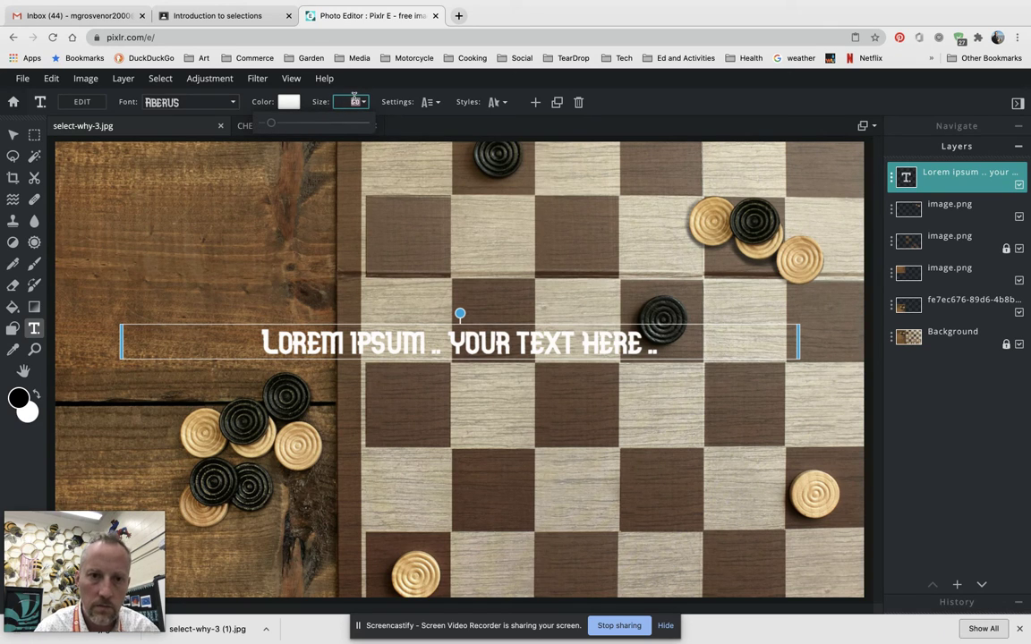
{"action": "type", "text": "28"}
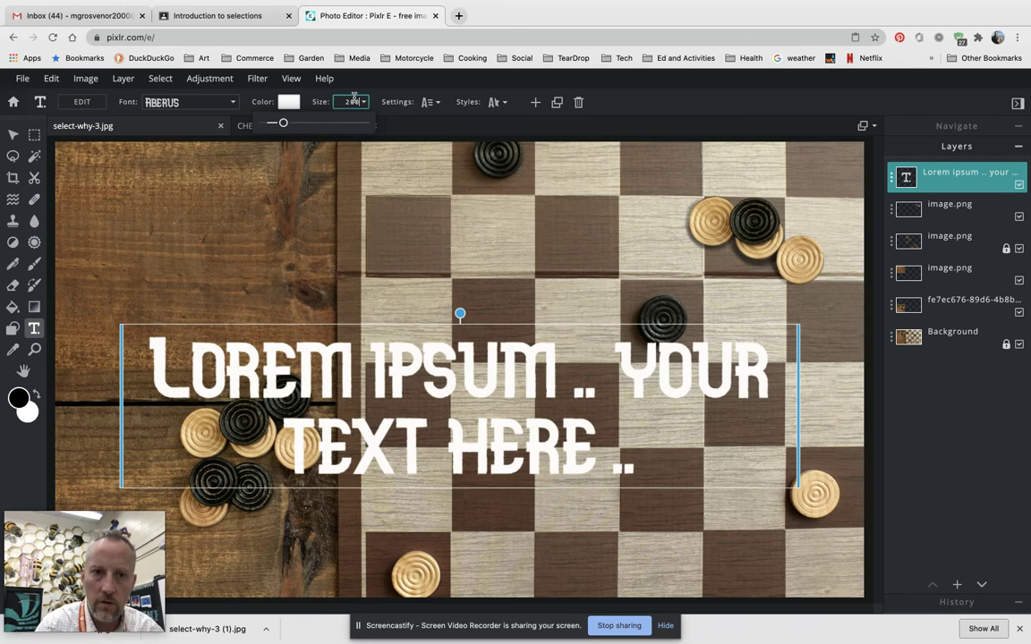
Change the placeholder text's alignment from centred to Align Left
{"action": "left_click", "coordinate": [439, 105]}
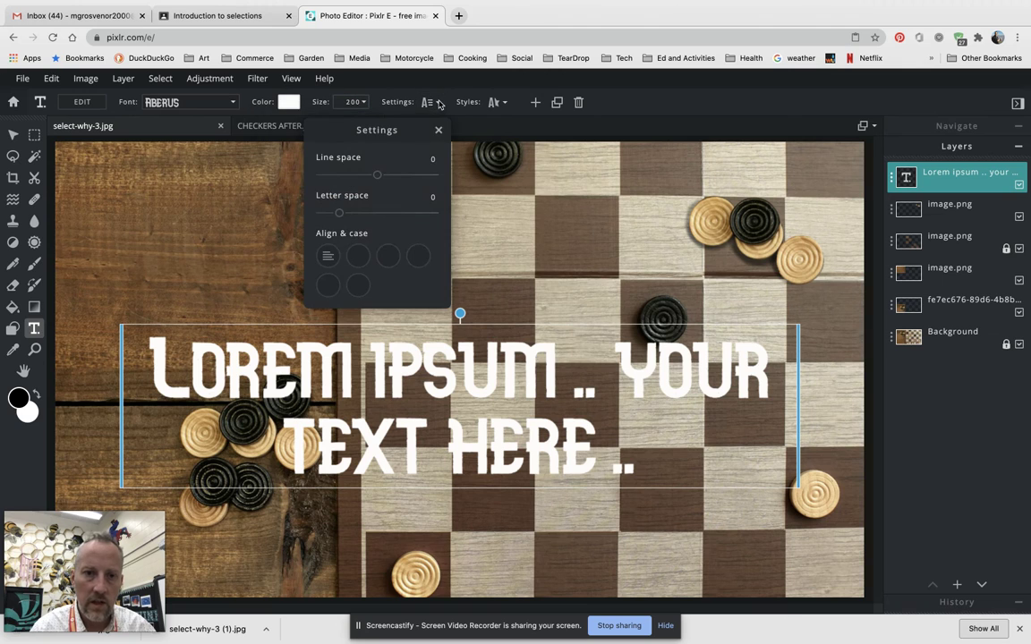
{"action": "left_click", "coordinate": [329, 257]}
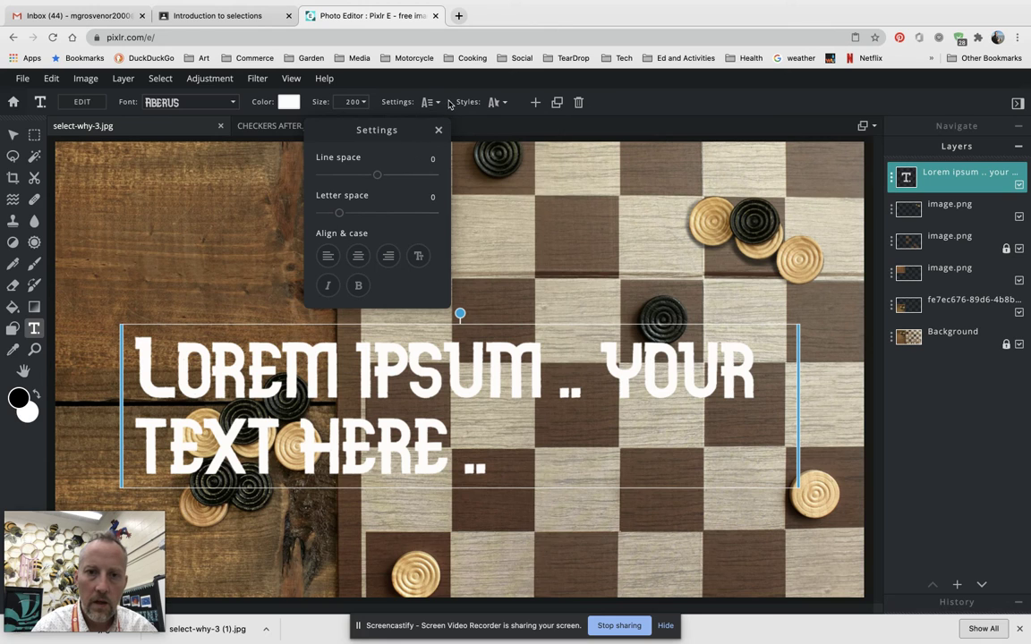
{"action": "left_click", "coordinate": [638, 107]}
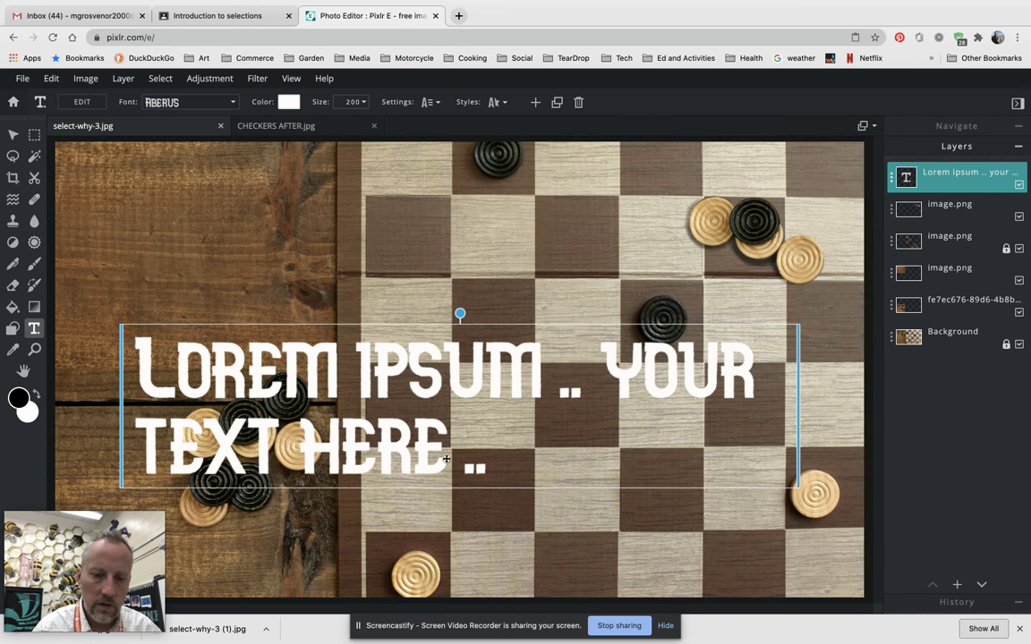
Replace the placeholder with 'THE ART' and 'OF' on a second line
{"action": "double_click", "coordinate": [328, 376]}
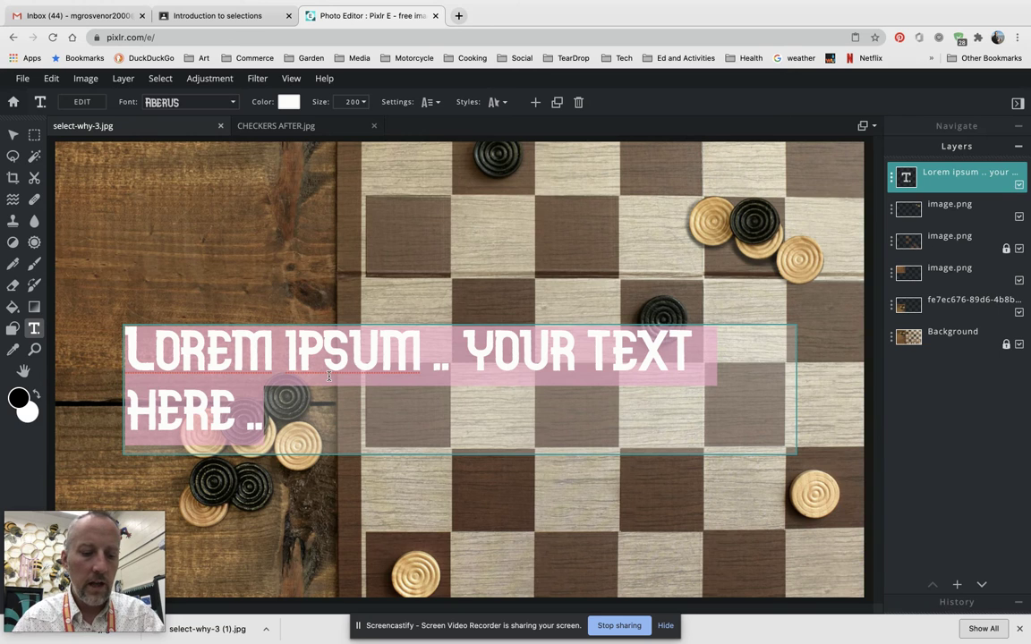
{"action": "type", "text": "THE A"}
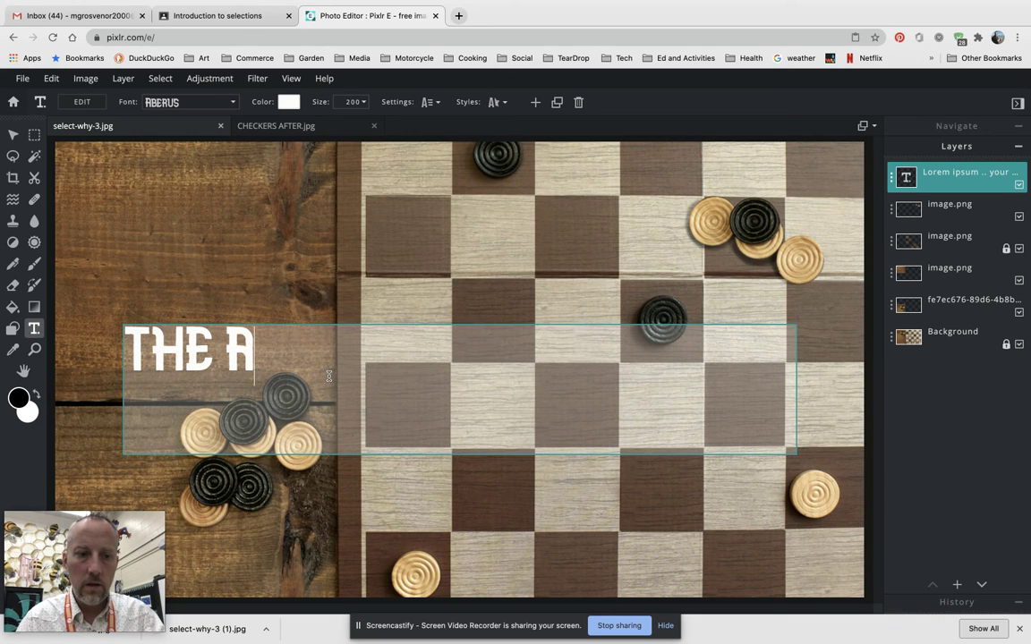
{"action": "type", "text": "RT"}
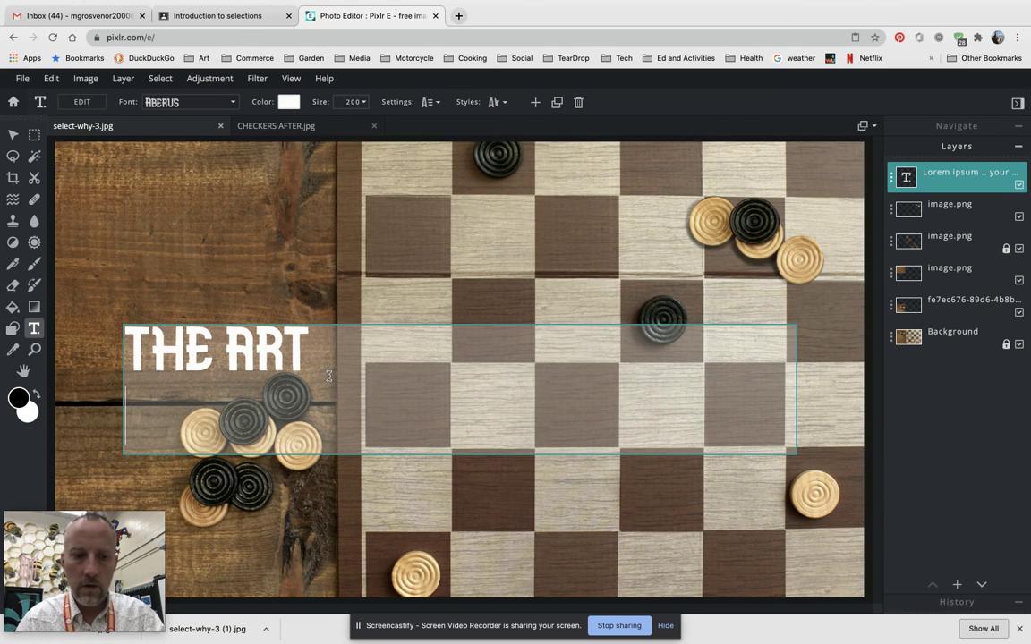
{"action": "key", "text": "Return"}
{"action": "type", "text": "OF"}
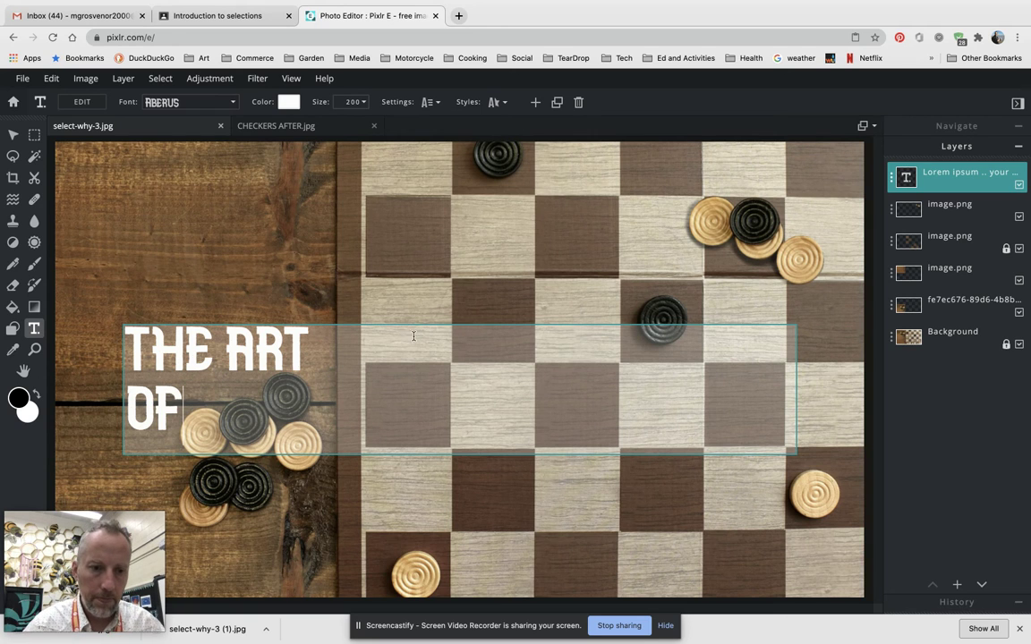
Move THE ART OF up near the top of the image, comparing with the example
{"action": "left_click", "coordinate": [14, 135]}
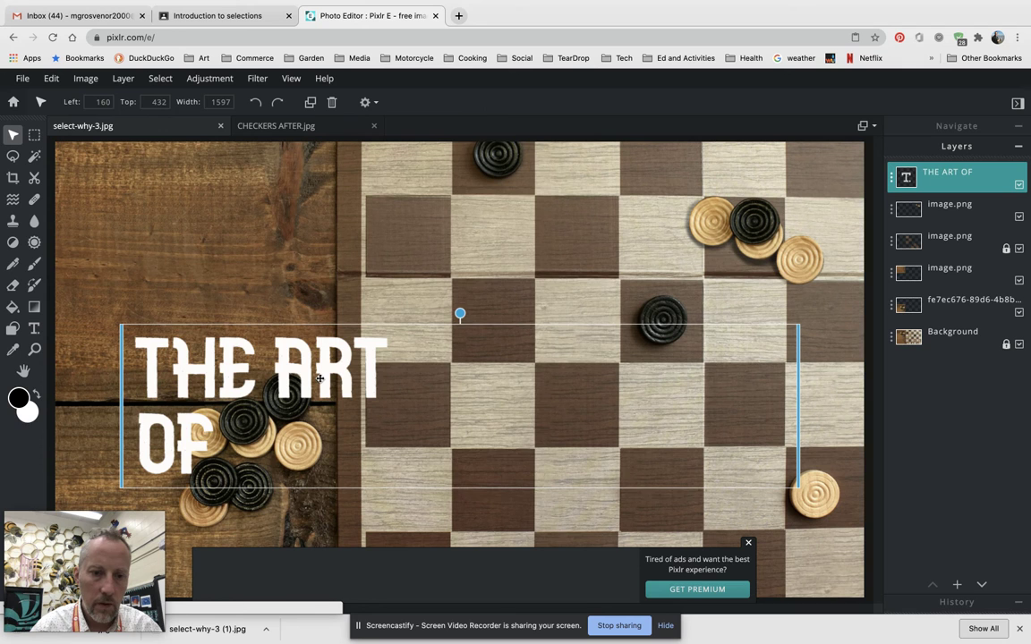
{"action": "left_click_drag", "start_coordinate": [321, 378], "coordinate": [351, 219]}
{"action": "left_click", "coordinate": [291, 128]}
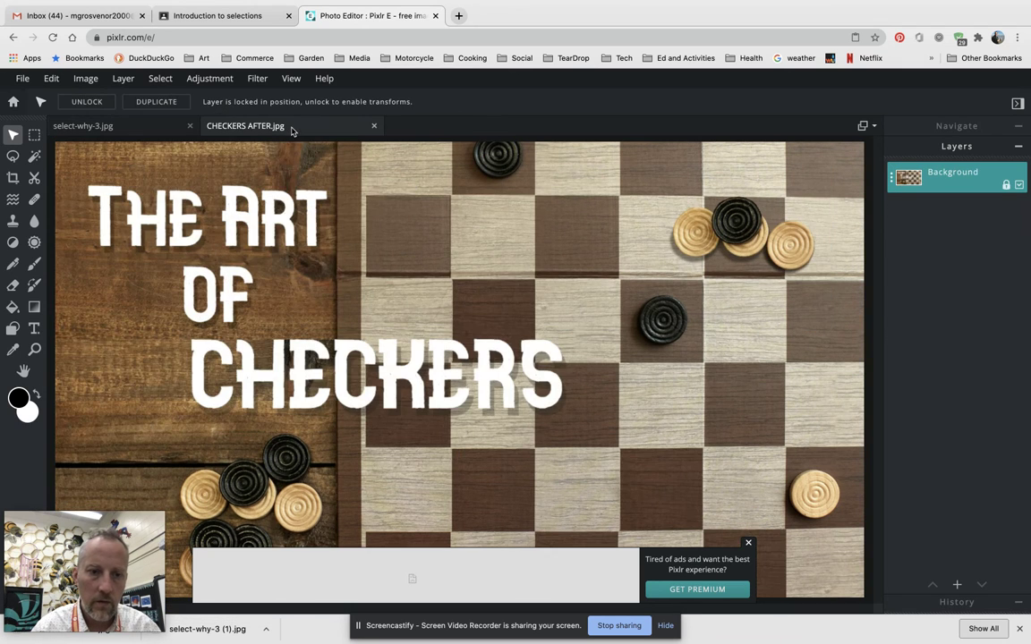
{"action": "left_click", "coordinate": [150, 131]}
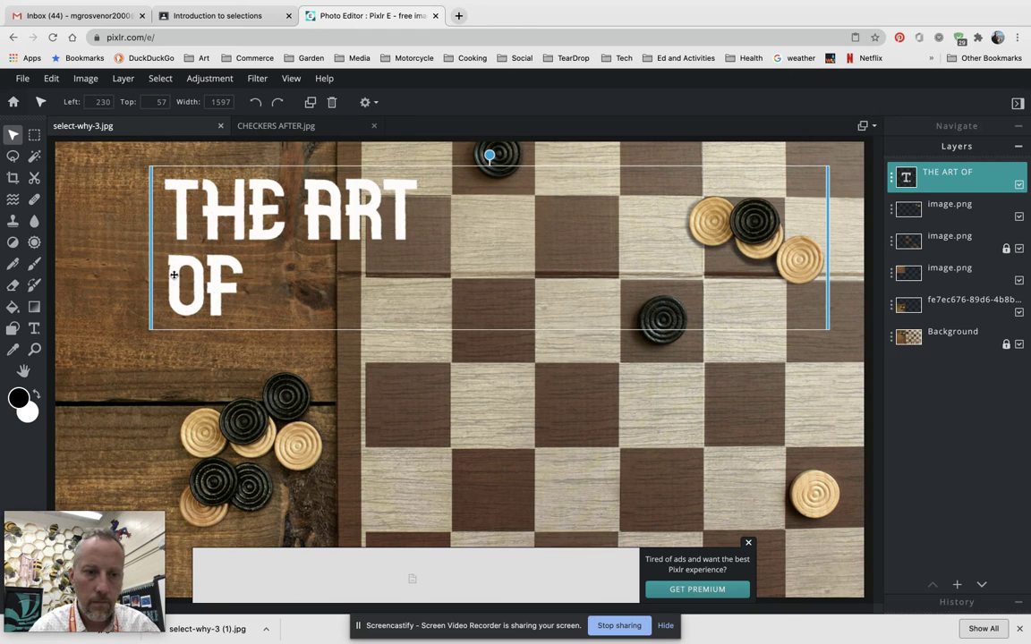
Remove the extra spaces before OF so it sits left under THE ART, and commit
{"action": "left_click", "coordinate": [34, 329]}
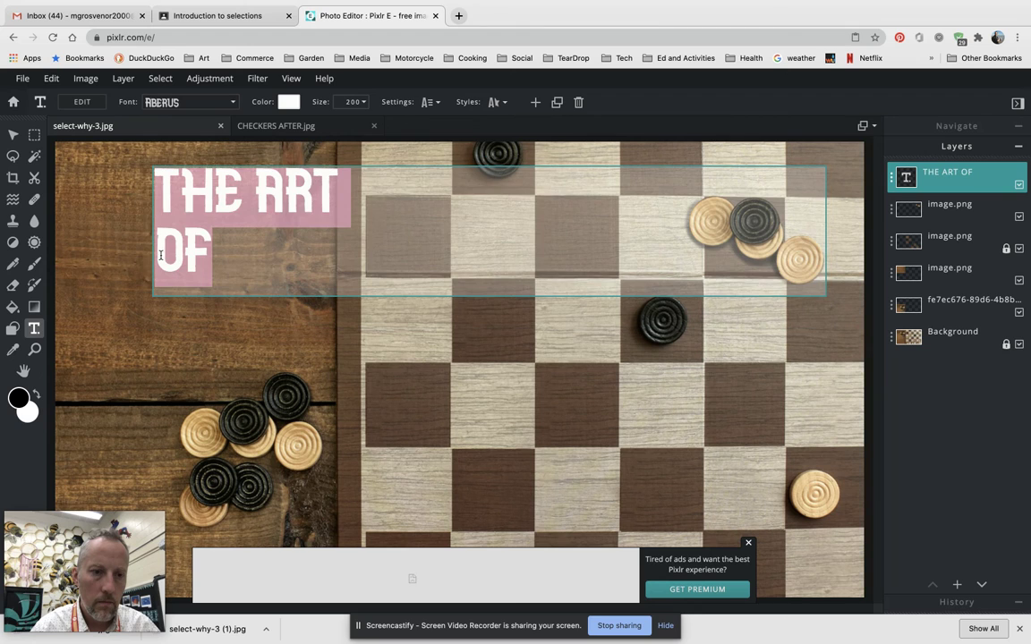
{"action": "double_click", "coordinate": [161, 255]}
{"action": "left_click", "coordinate": [161, 256]}
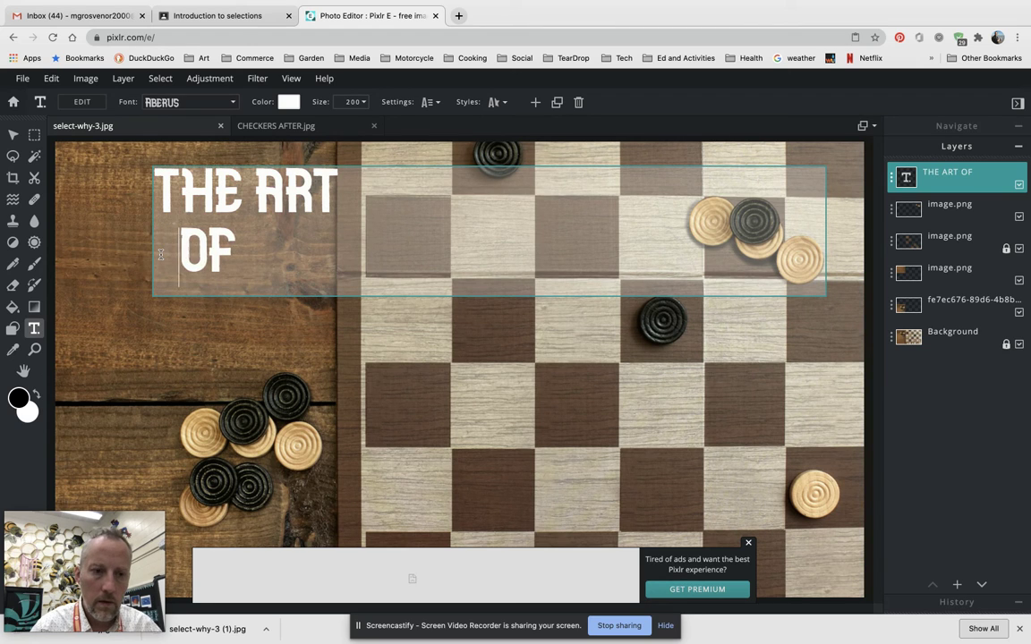
{"action": "key", "text": "BackSpace"}
{"action": "key", "text": "BackSpace"}
{"action": "key", "text": "BackSpace"}
{"action": "key", "text": "BackSpace"}
{"action": "key", "text": "BackSpace"}
{"action": "key", "text": "BackSpace"}
{"action": "key", "text": "BackSpace"}
{"action": "key", "text": "BackSpace"}
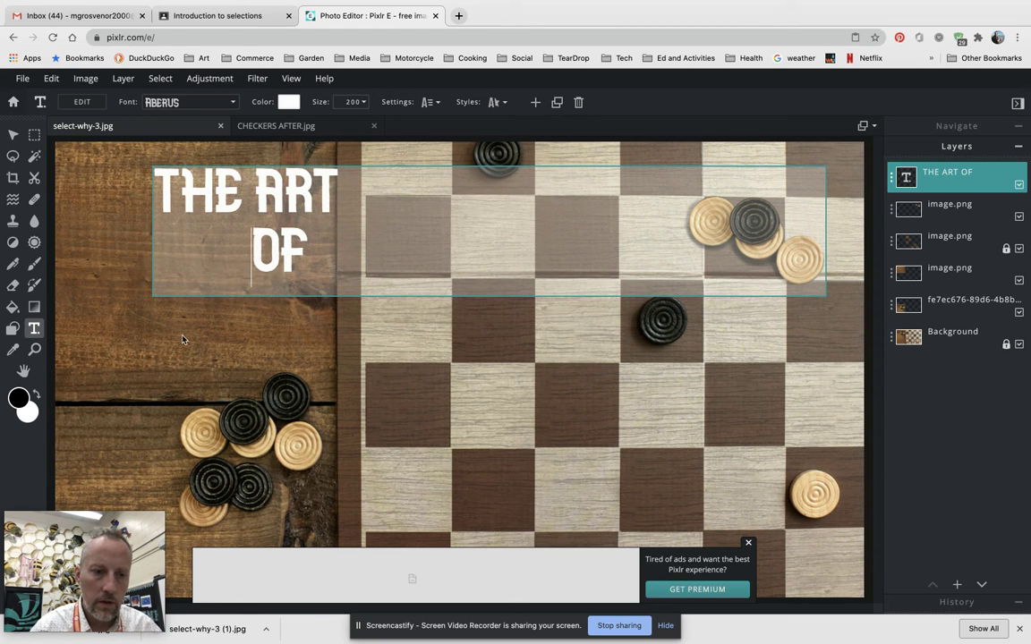
{"action": "left_click", "coordinate": [163, 302]}
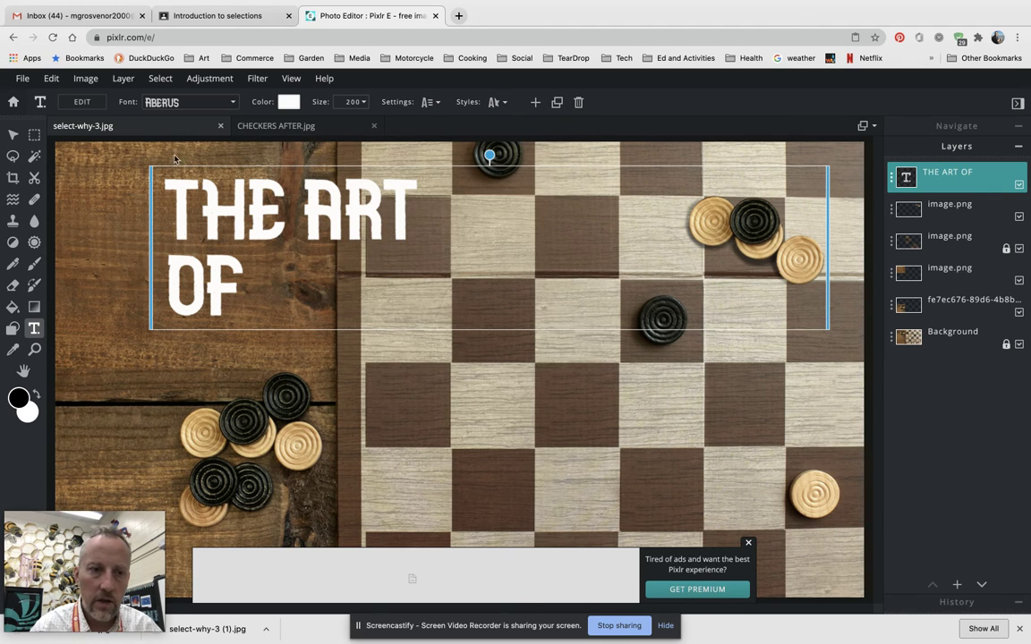
{"action": "left_click", "coordinate": [244, 125]}
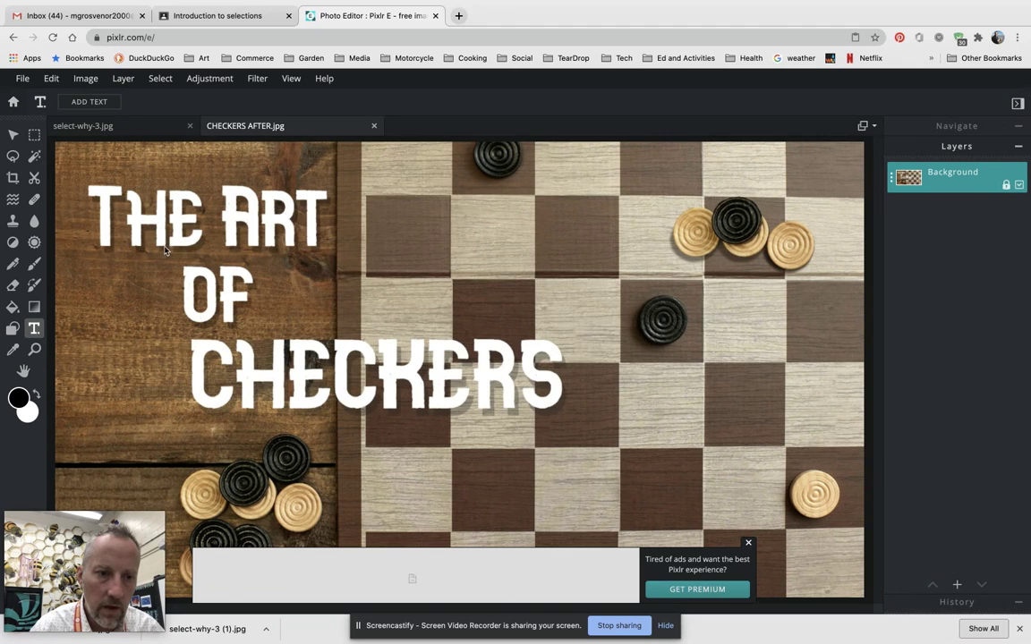
{"action": "left_click", "coordinate": [148, 130]}
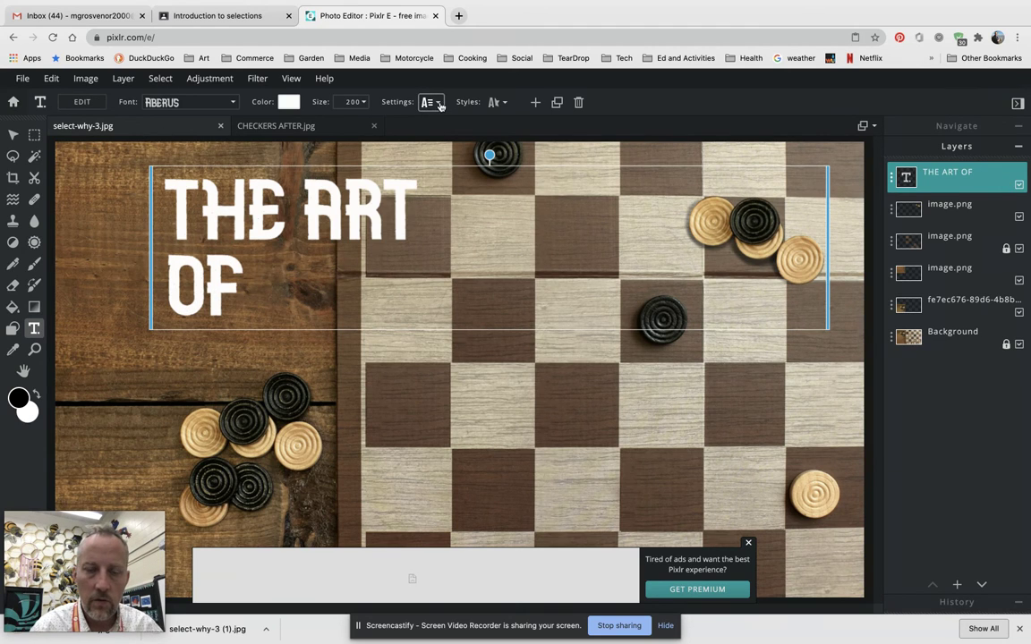
Enable a drop shadow on the title with blur 0, vertical position 46 and opacity 100
{"action": "left_click", "coordinate": [498, 102]}
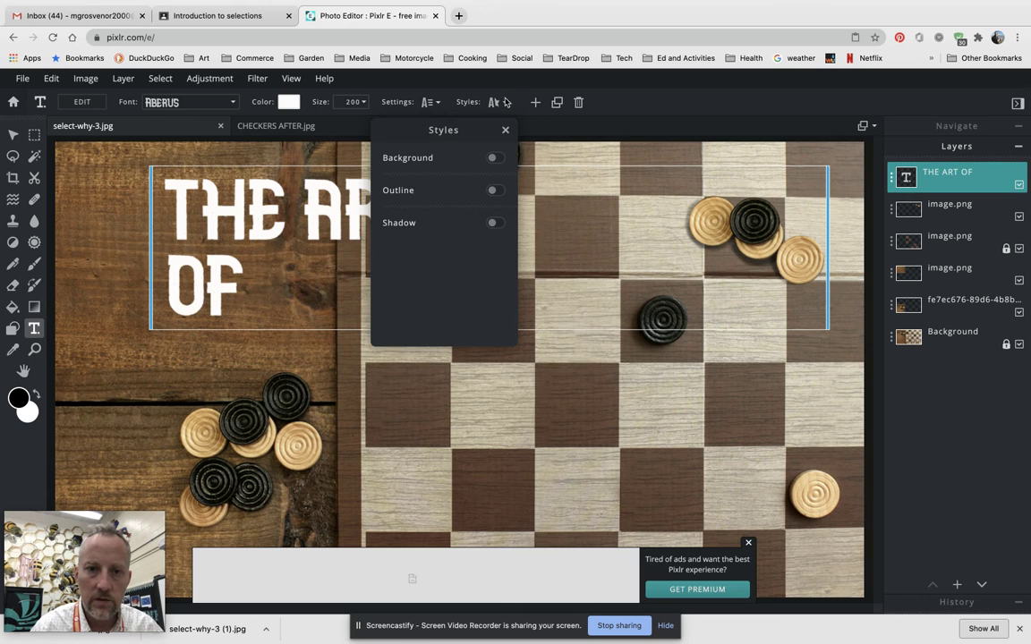
{"action": "left_click", "coordinate": [493, 223]}
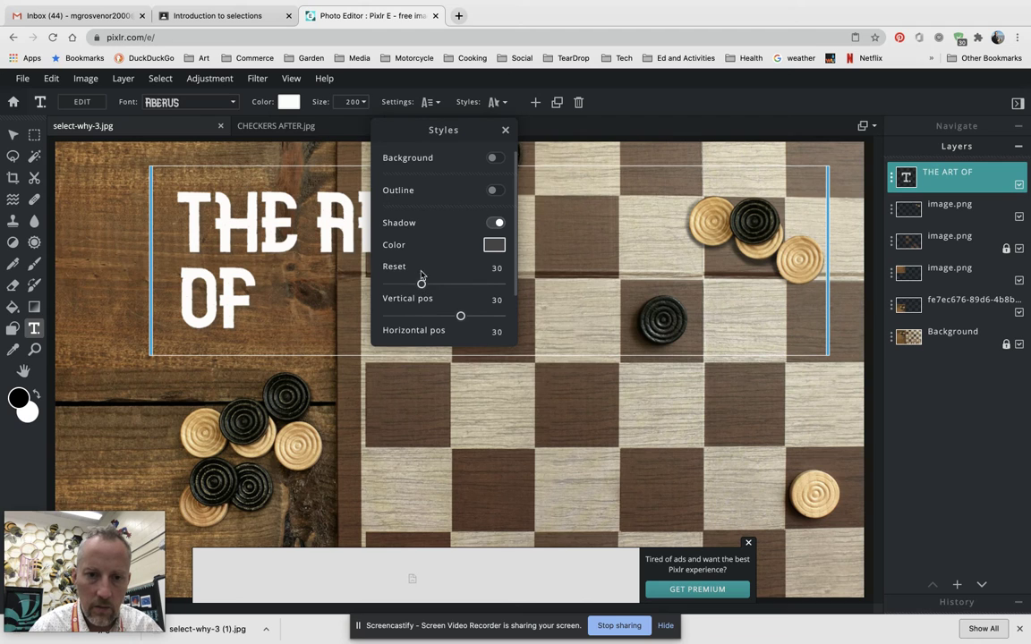
{"action": "left_click_drag", "start_coordinate": [422, 285], "coordinate": [388, 286]}
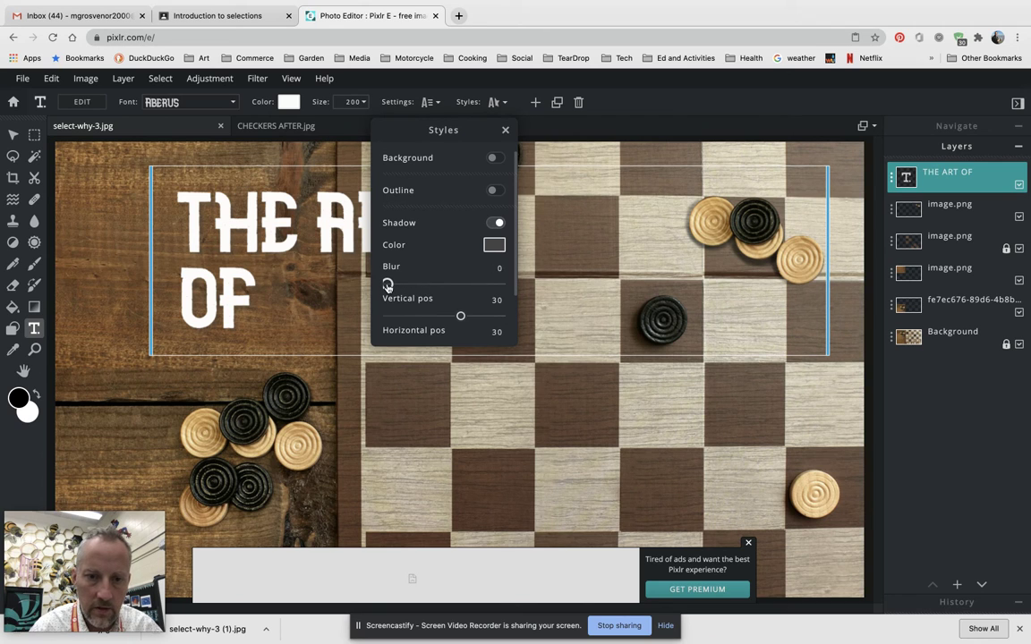
{"action": "mouse_move", "coordinate": [460, 317]}
{"action": "left_mouse_down"}
{"action": "mouse_move", "coordinate": [422, 317]}
{"action": "mouse_move", "coordinate": [460, 317]}
{"action": "left_mouse_up"}
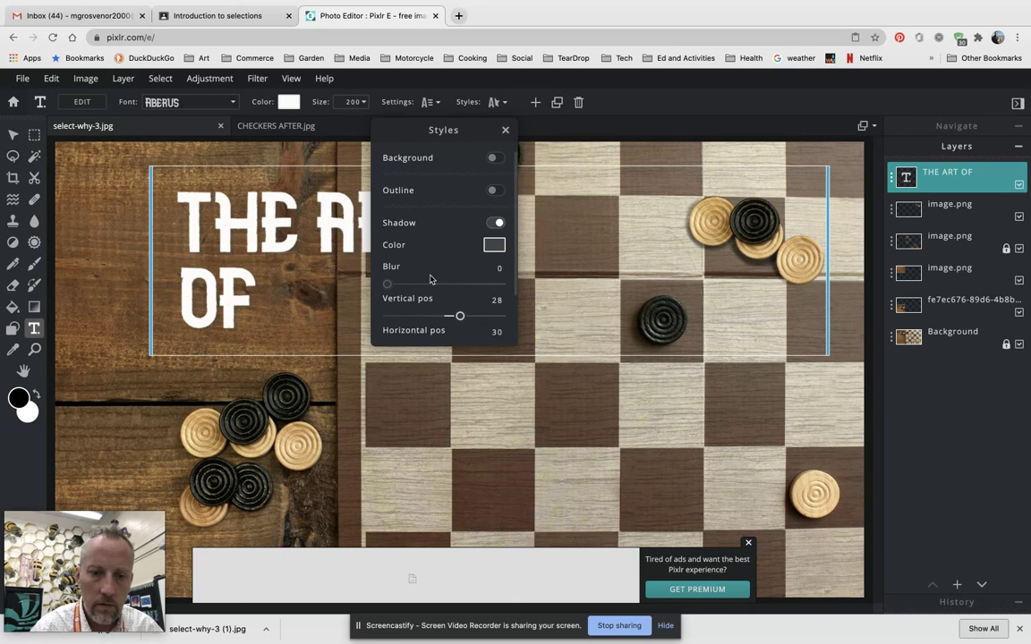
{"action": "left_click_drag", "start_coordinate": [460, 316], "coordinate": [483, 316]}
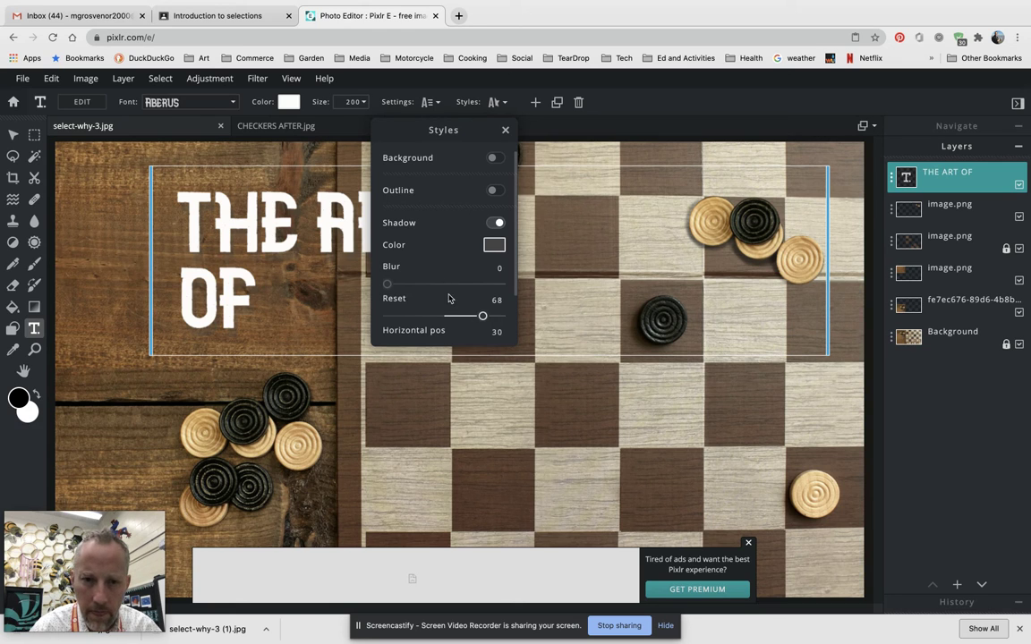
{"action": "scroll", "coordinate": [459, 298], "scroll_direction": "down", "scroll_amount": 2}
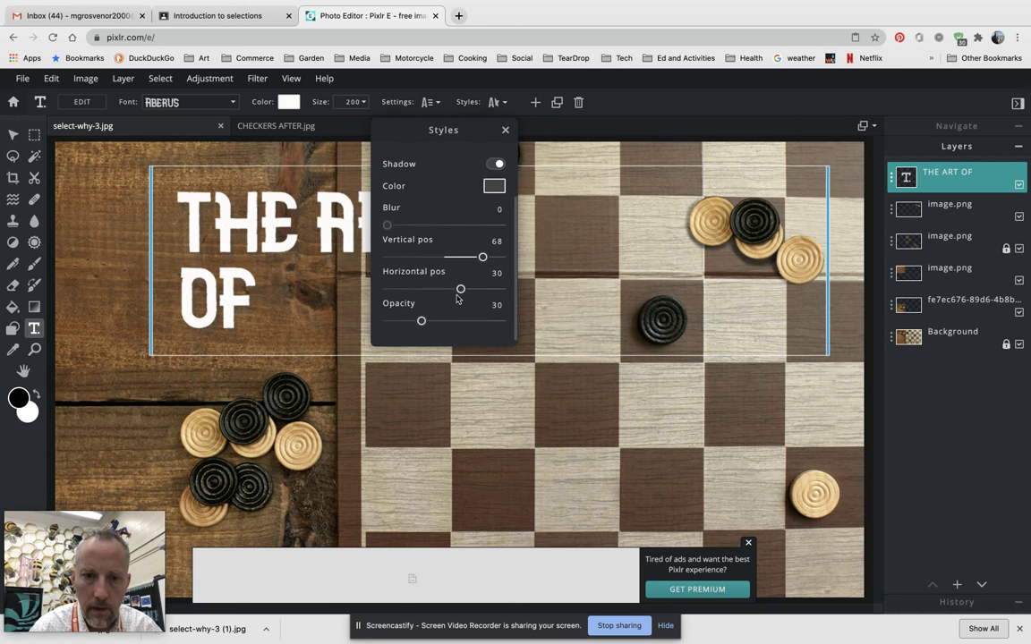
{"action": "left_click_drag", "start_coordinate": [421, 322], "coordinate": [500, 321]}
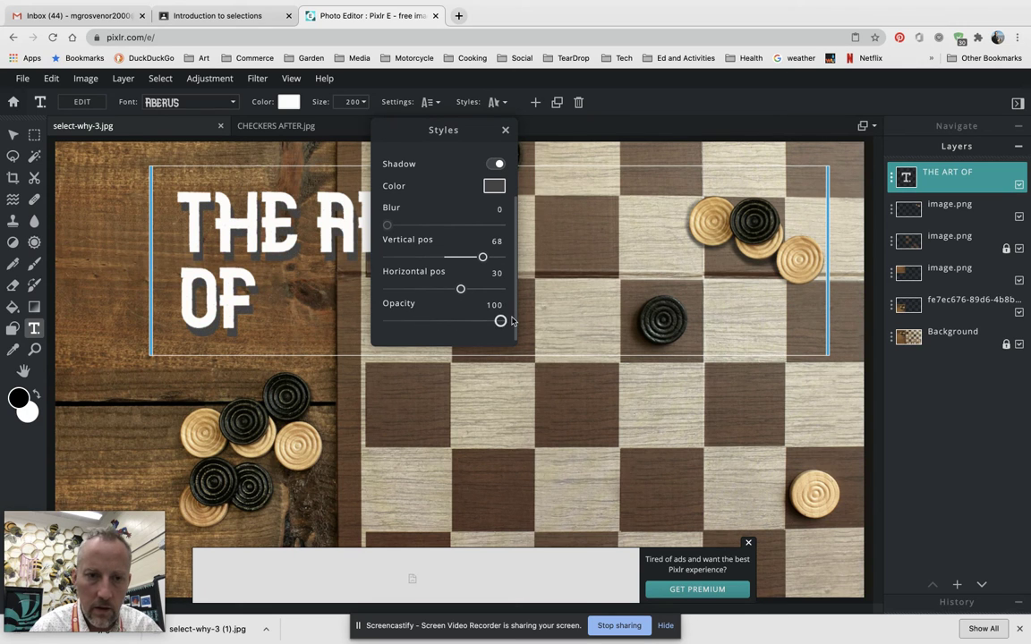
{"action": "mouse_move", "coordinate": [485, 259]}
{"action": "left_mouse_down"}
{"action": "mouse_move", "coordinate": [415, 259]}
{"action": "mouse_move", "coordinate": [493, 259]}
{"action": "mouse_move", "coordinate": [391, 259]}
{"action": "mouse_move", "coordinate": [494, 259]}
{"action": "mouse_move", "coordinate": [433, 260]}
{"action": "mouse_move", "coordinate": [472, 259]}
{"action": "left_mouse_up"}
Set the shadow colour to near-black #181818 and its horizontal position to -13
{"action": "left_click", "coordinate": [494, 185]}
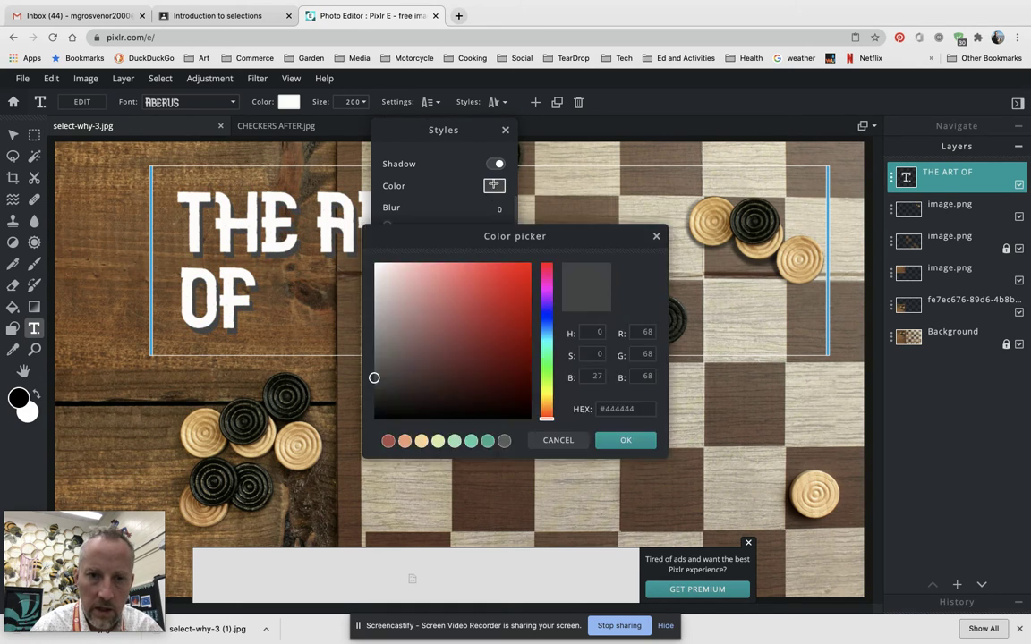
{"action": "left_click", "coordinate": [398, 397]}
{"action": "left_click_drag", "start_coordinate": [397, 396], "coordinate": [374, 405]}
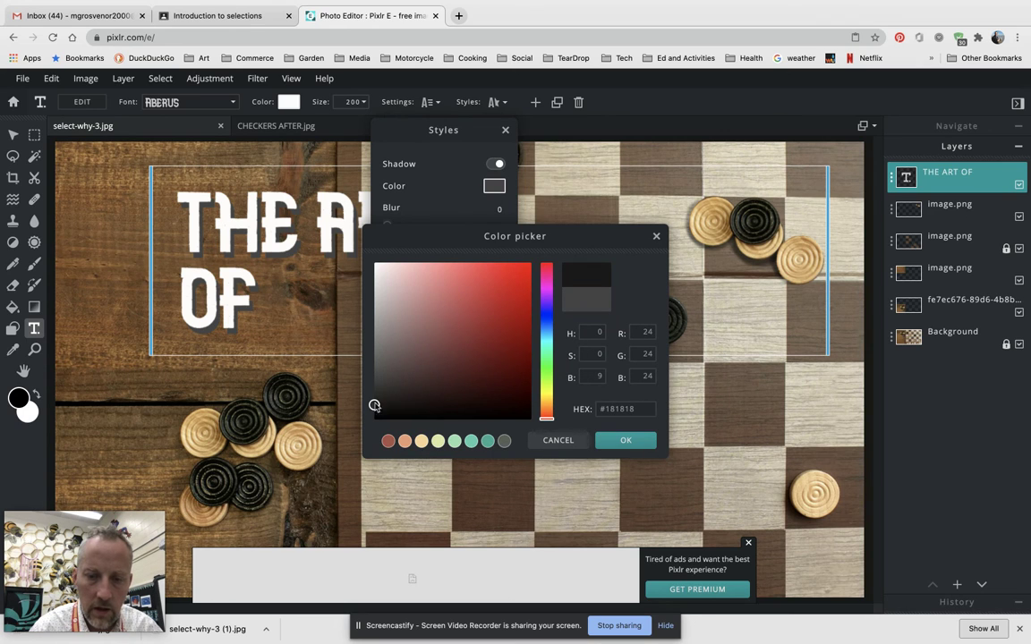
{"action": "left_click", "coordinate": [626, 439]}
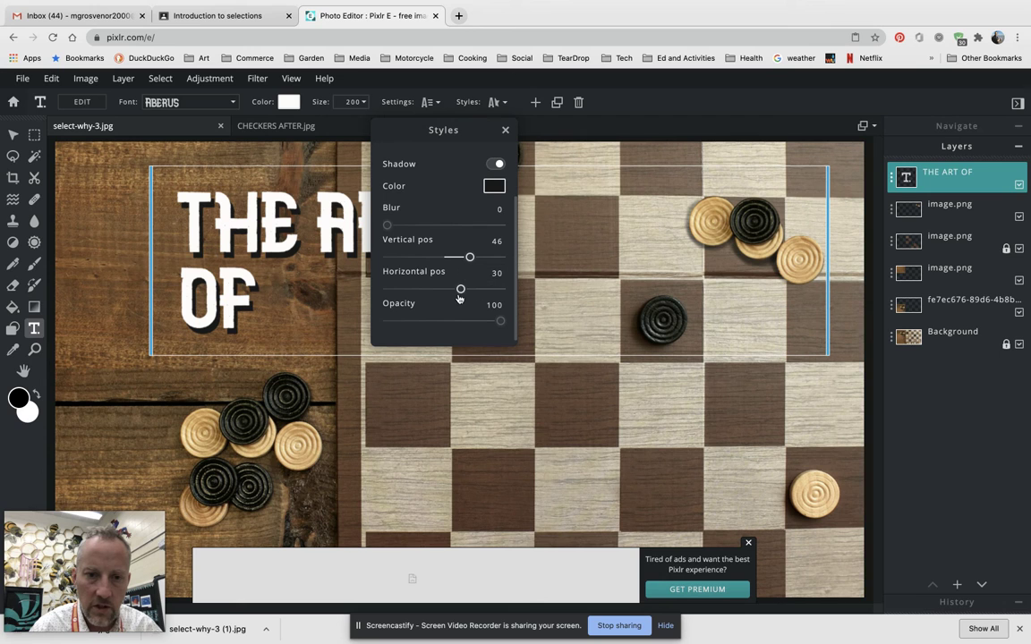
{"action": "left_click_drag", "start_coordinate": [461, 295], "coordinate": [437, 298]}
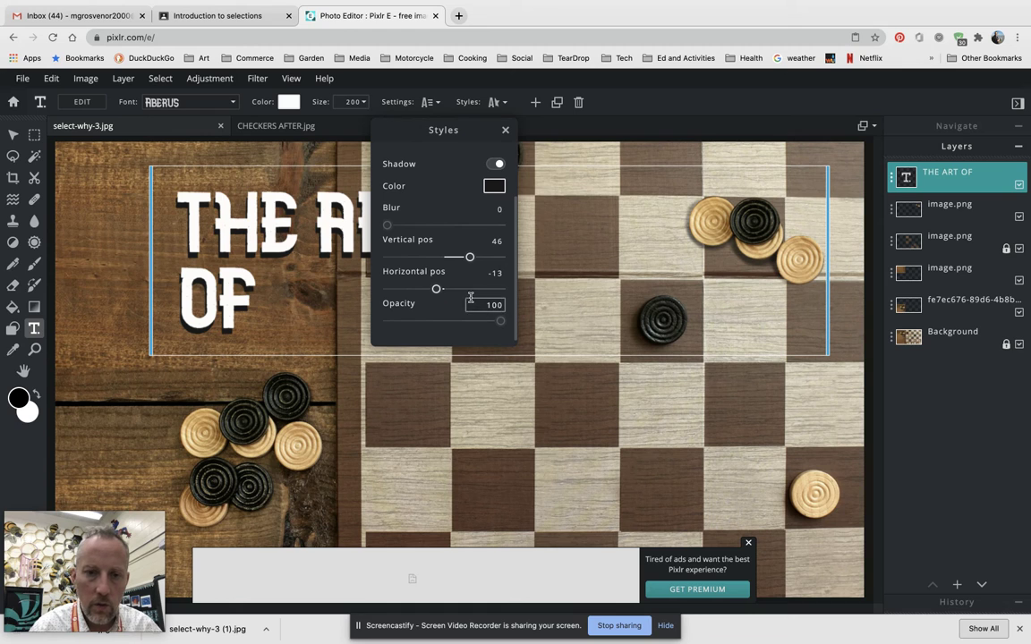
{"action": "left_click", "coordinate": [636, 102]}
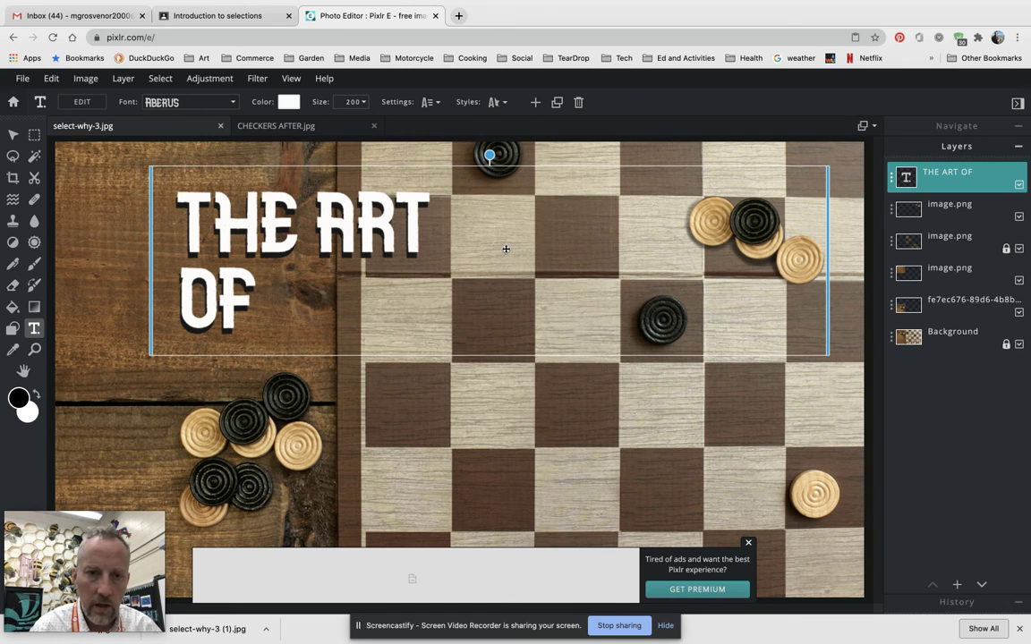
Add a new white text layer reading CHECKERS at size 250 beneath THE ART OF
{"action": "left_click", "coordinate": [536, 102]}
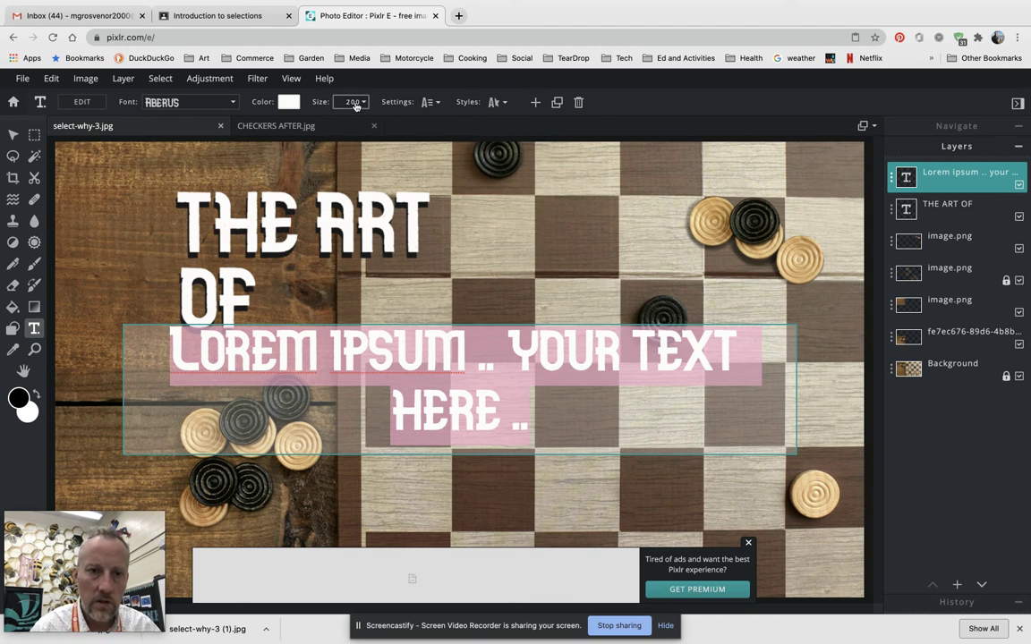
{"action": "left_click", "coordinate": [359, 103]}
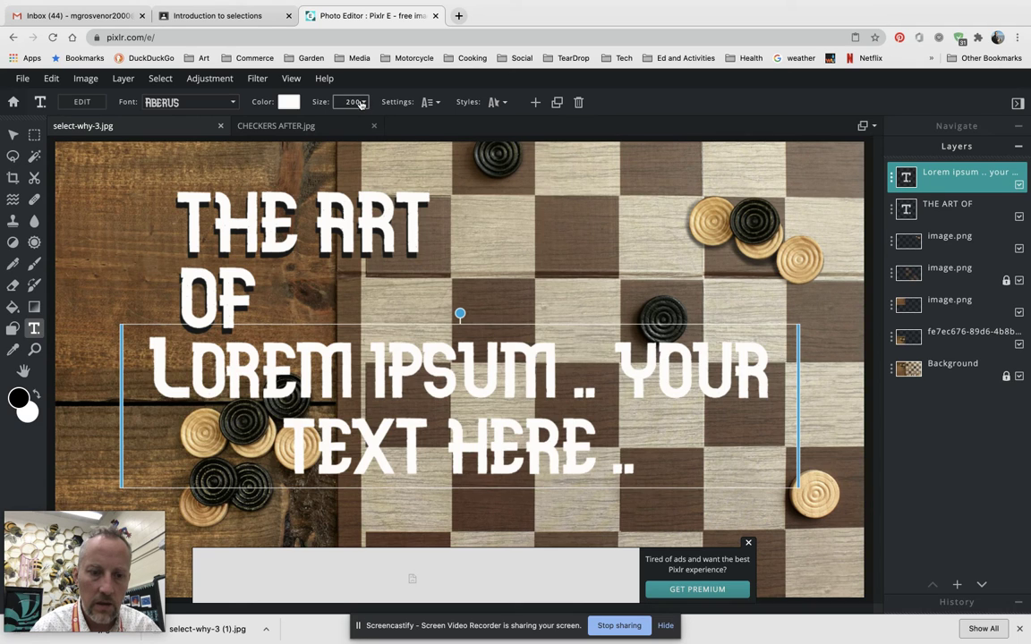
{"action": "left_click", "coordinate": [352, 102]}
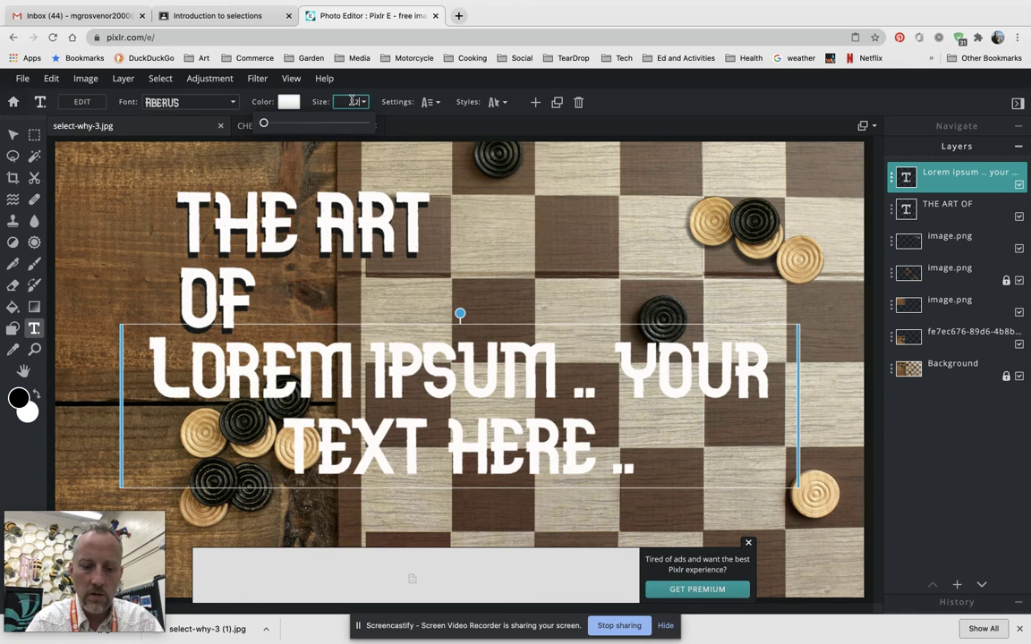
{"action": "type", "text": "280"}
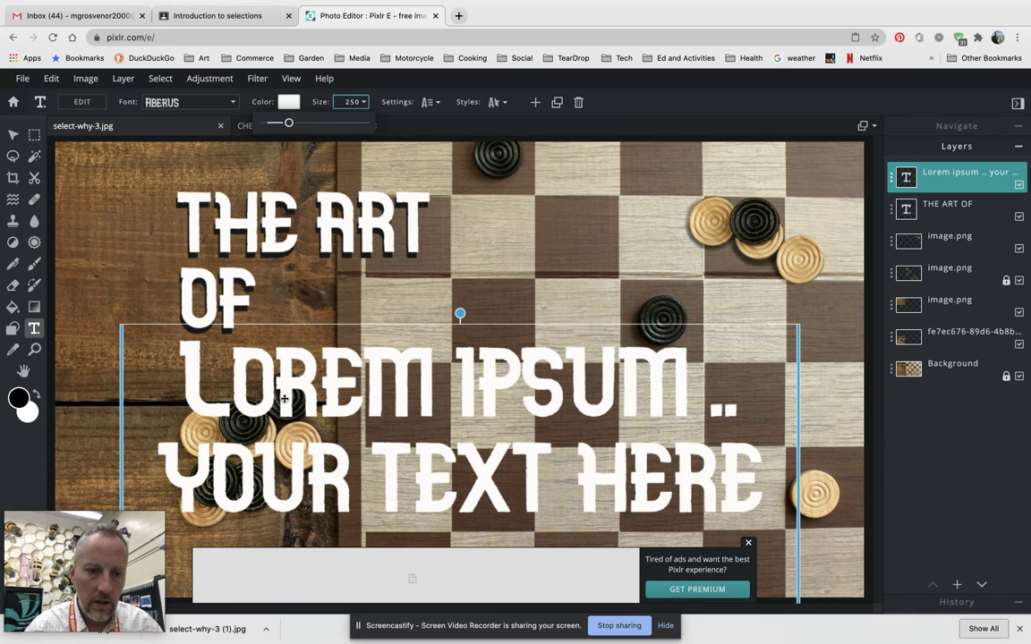
{"action": "double_click", "coordinate": [378, 394]}
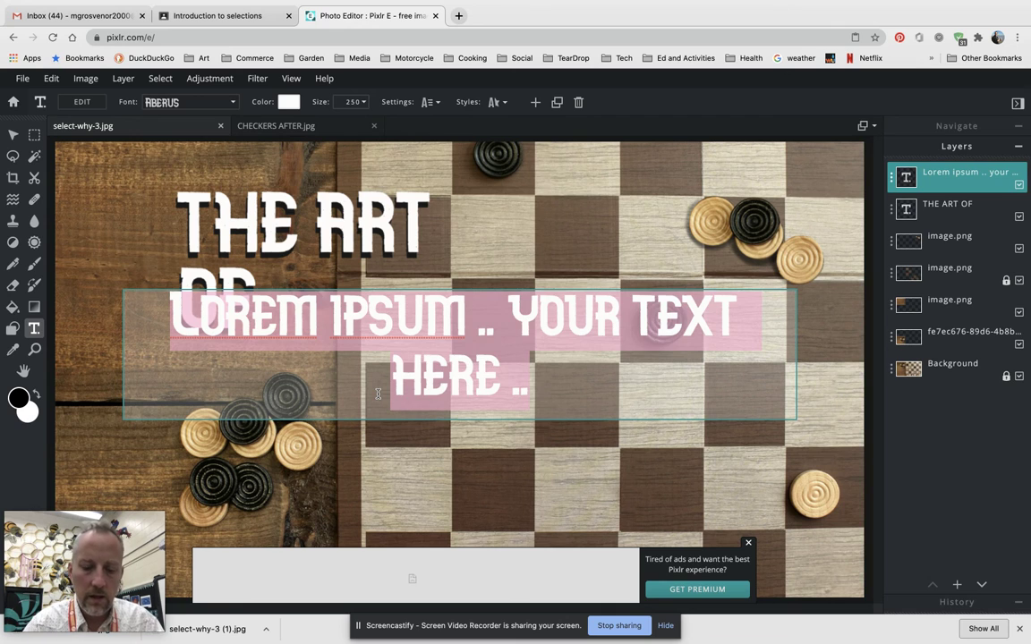
{"action": "key", "text": "BackSpace"}
{"action": "type", "text": "CHECKERS"}
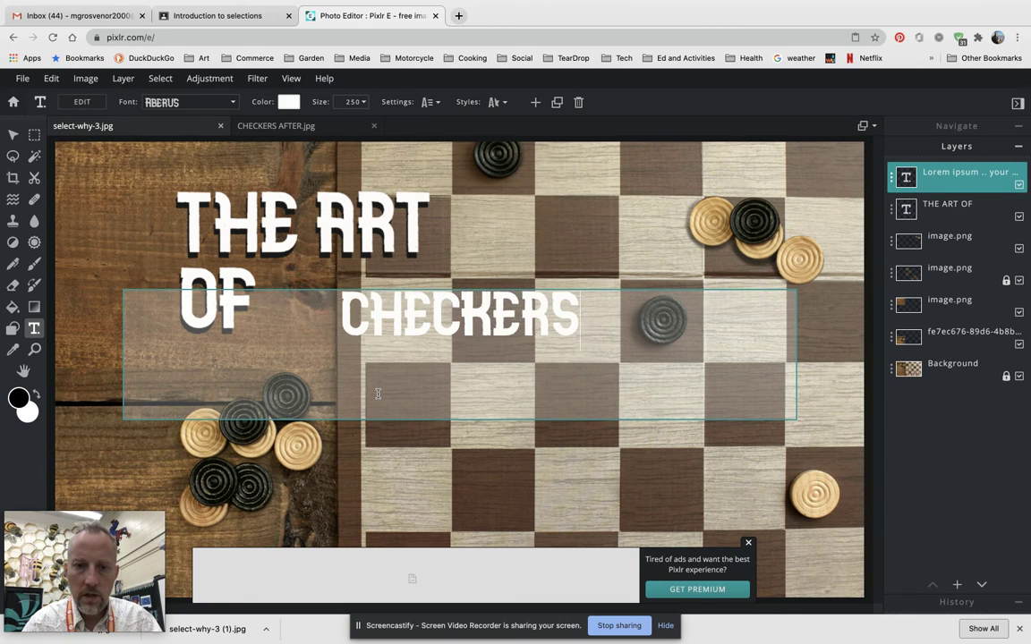
{"action": "double_click", "coordinate": [474, 317]}
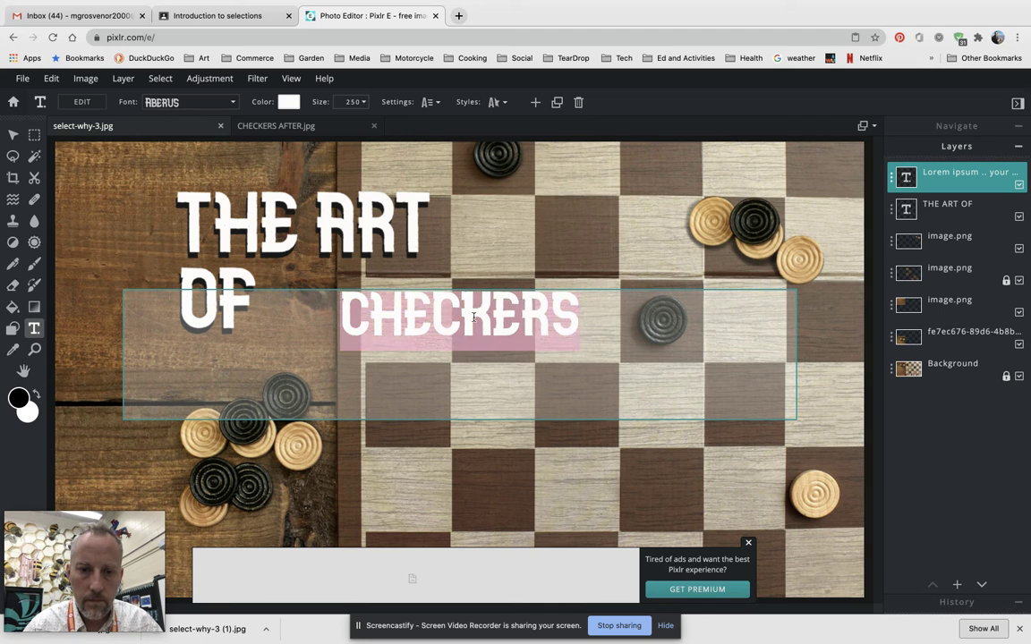
{"action": "left_click", "coordinate": [364, 104]}
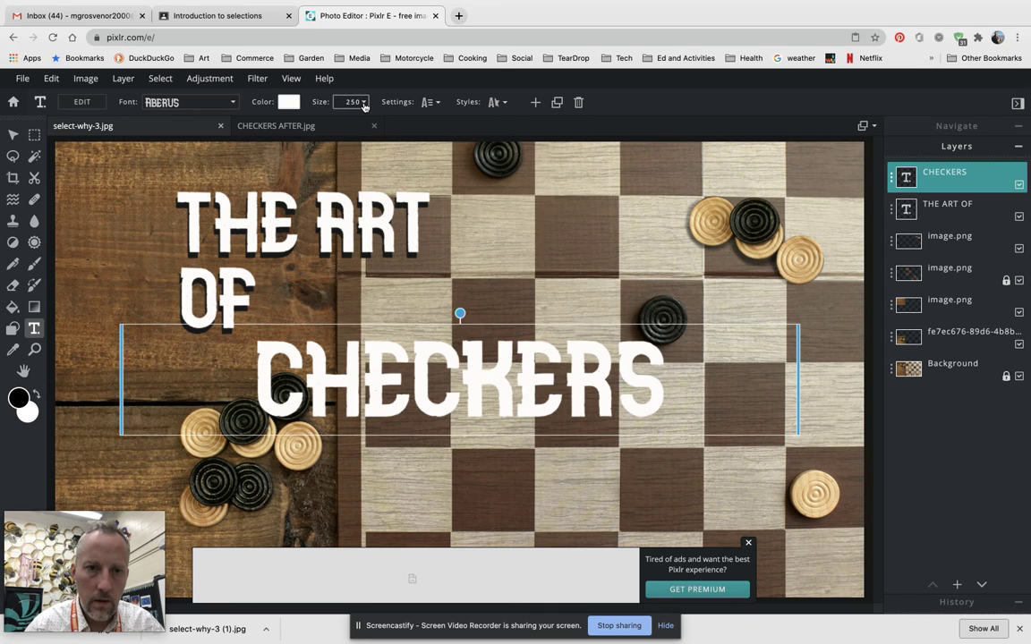
Give CHECKERS a near-black drop shadow with vertical 48, horizontal -33, opacity 40
{"action": "left_click", "coordinate": [497, 103]}
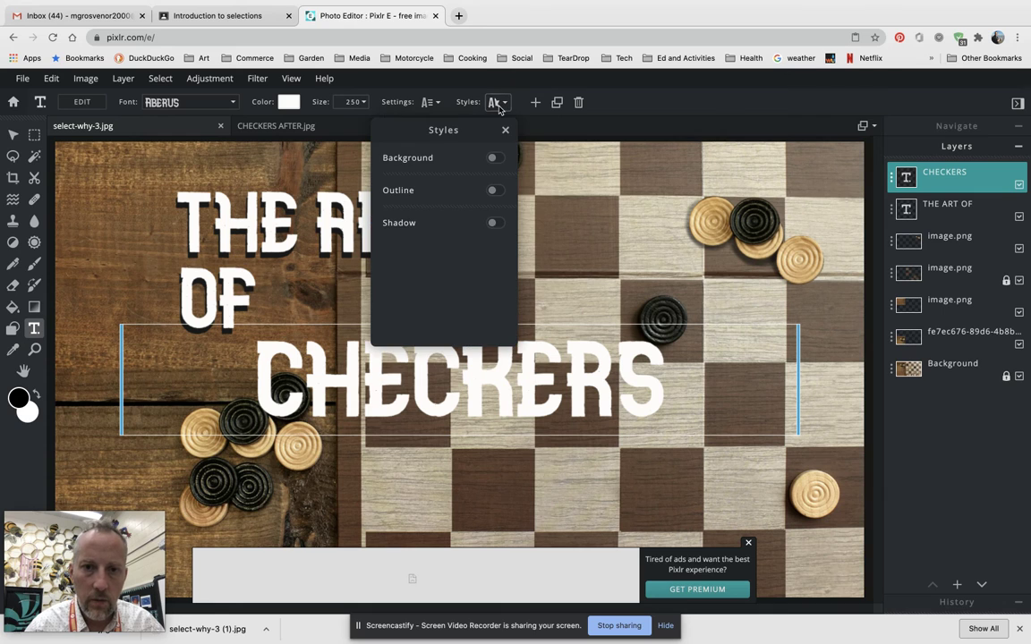
{"action": "left_click", "coordinate": [491, 222]}
{"action": "left_click", "coordinate": [492, 241]}
{"action": "left_click_drag", "start_coordinate": [382, 394], "coordinate": [374, 402]}
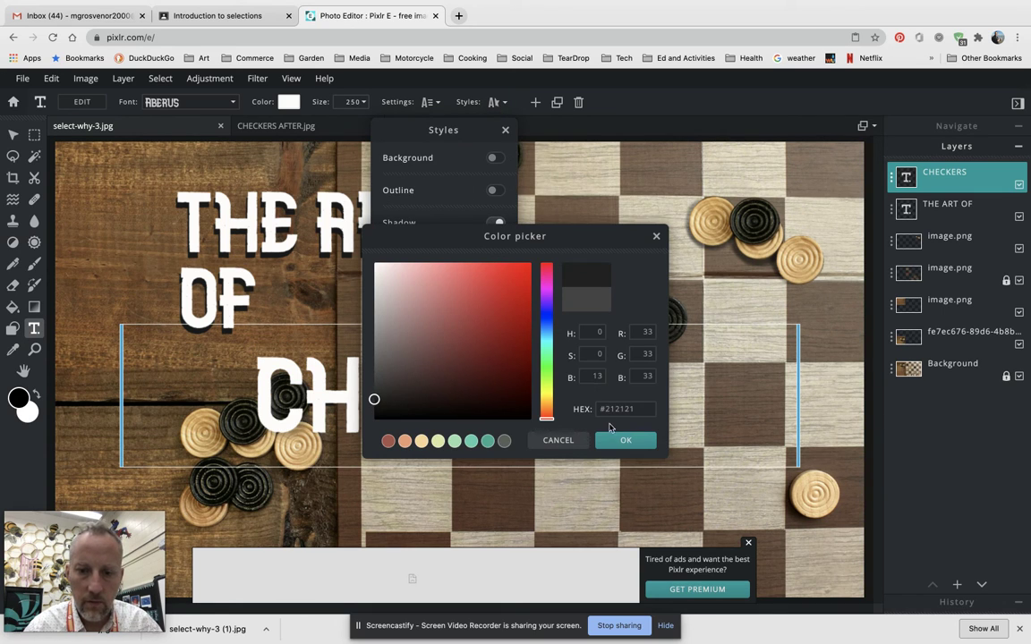
{"action": "left_click", "coordinate": [623, 438]}
{"action": "scroll", "coordinate": [488, 324], "scroll_direction": "down", "scroll_amount": 2}
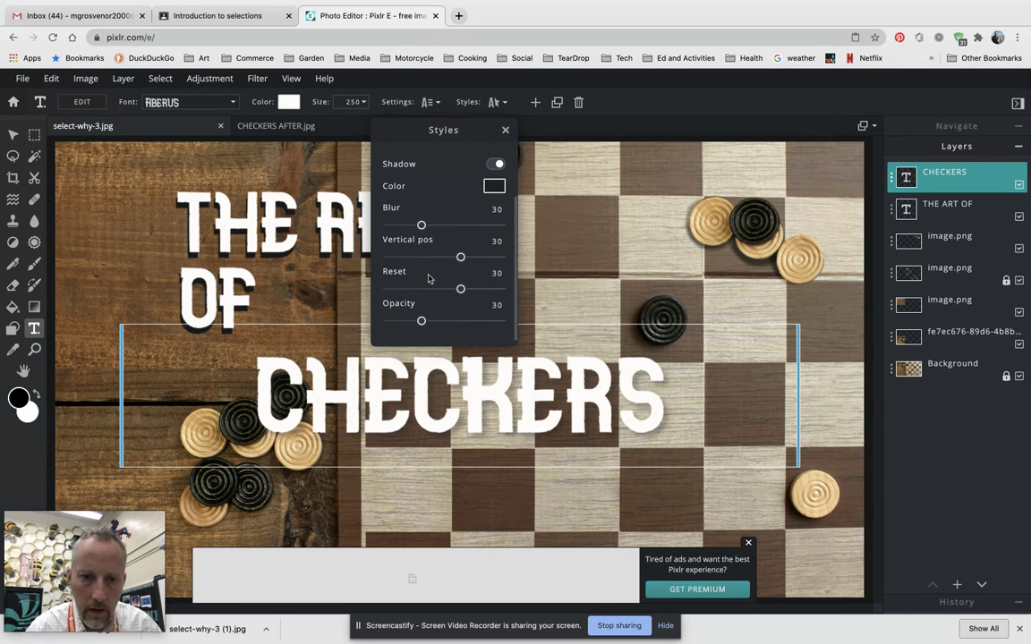
{"action": "left_click_drag", "start_coordinate": [421, 226], "coordinate": [387, 225]}
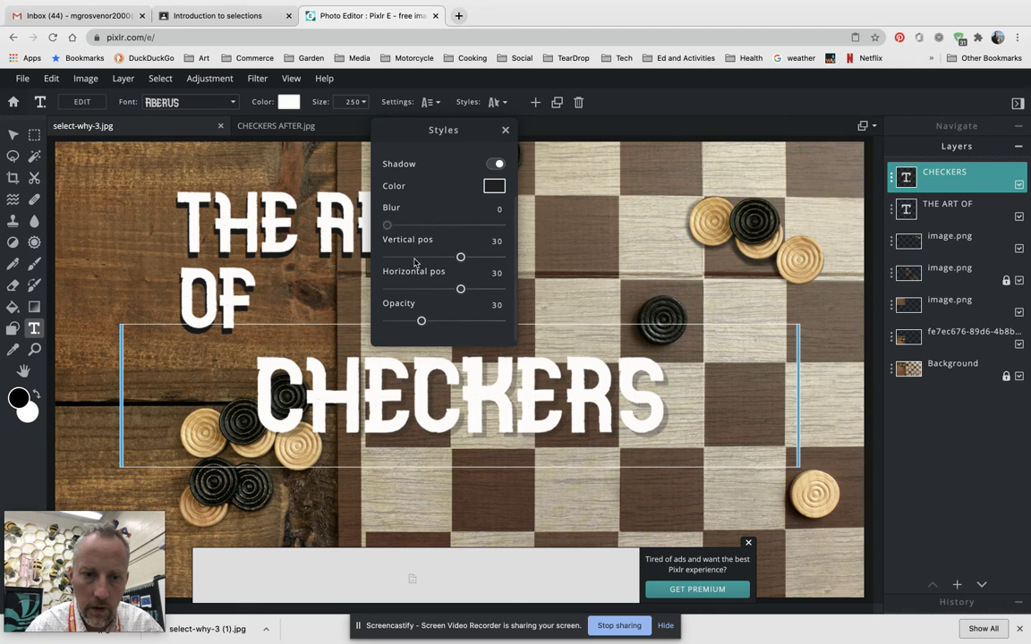
{"action": "left_click_drag", "start_coordinate": [428, 326], "coordinate": [438, 293]}
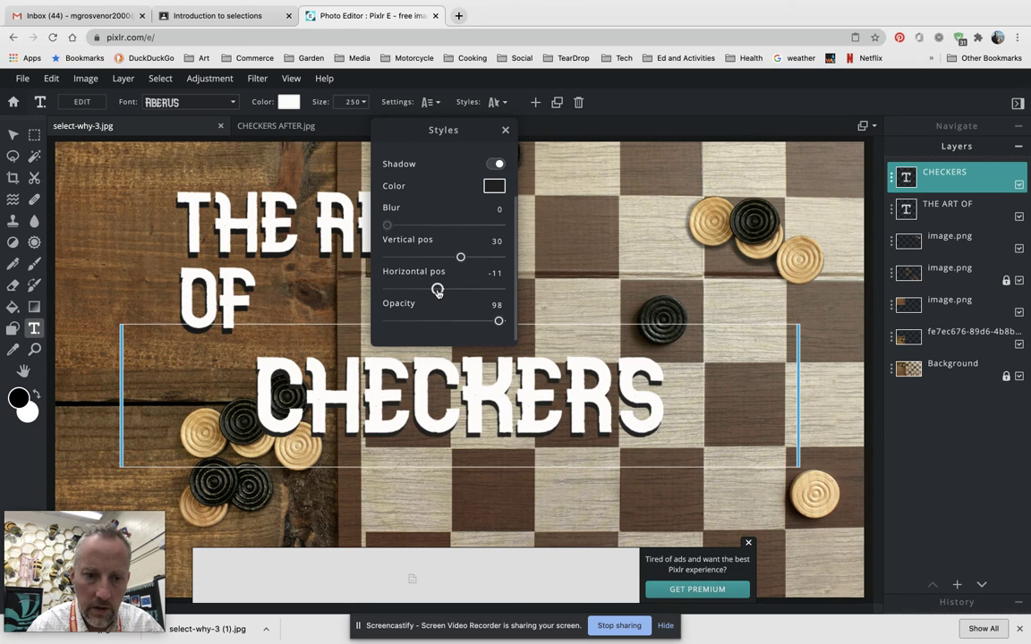
{"action": "mouse_move", "coordinate": [460, 257]}
{"action": "left_mouse_down"}
{"action": "mouse_move", "coordinate": [439, 257]}
{"action": "mouse_move", "coordinate": [474, 257]}
{"action": "mouse_move", "coordinate": [471, 245]}
{"action": "left_mouse_up"}
{"action": "mouse_move", "coordinate": [437, 288]}
{"action": "left_mouse_down"}
{"action": "mouse_move", "coordinate": [416, 288]}
{"action": "mouse_move", "coordinate": [425, 288]}
{"action": "left_mouse_up"}
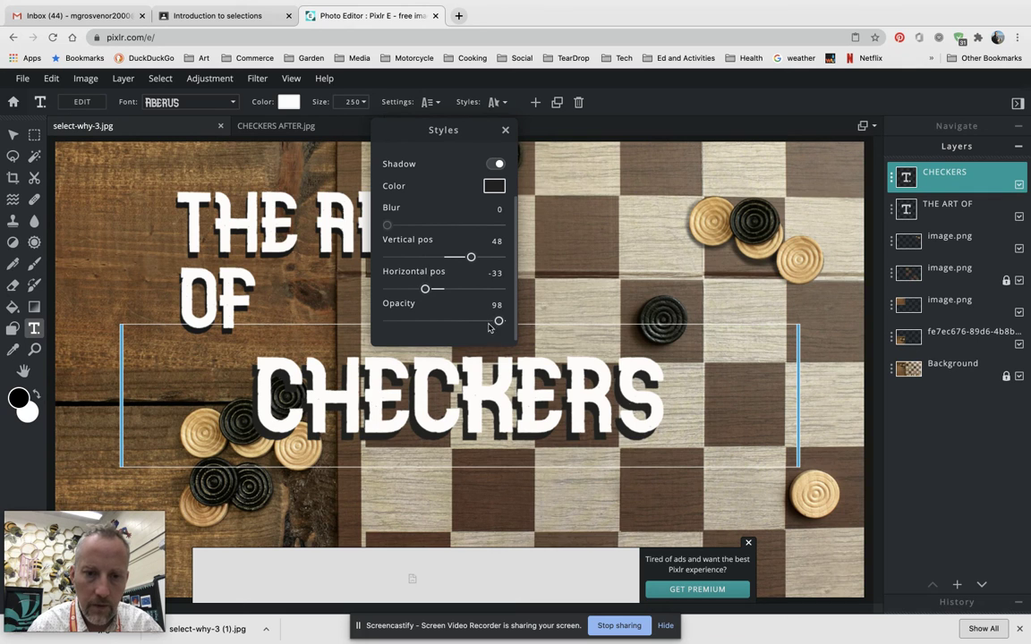
{"action": "left_click_drag", "start_coordinate": [497, 320], "coordinate": [433, 325]}
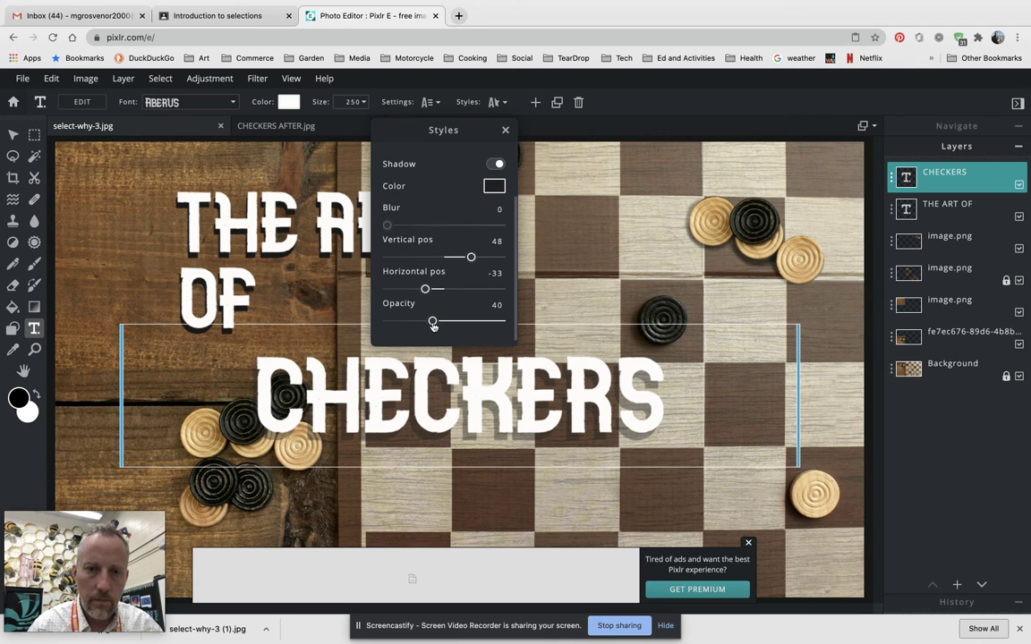
Soften THE ART OF's drop shadow with a shadow blur of 49
{"action": "left_click", "coordinate": [321, 240]}
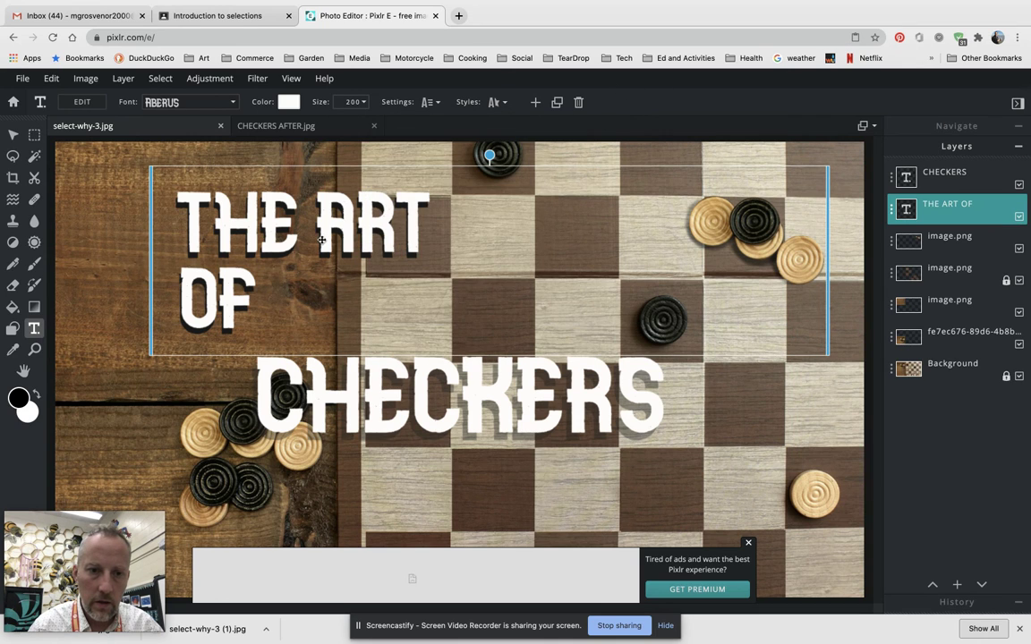
{"action": "left_click", "coordinate": [495, 102]}
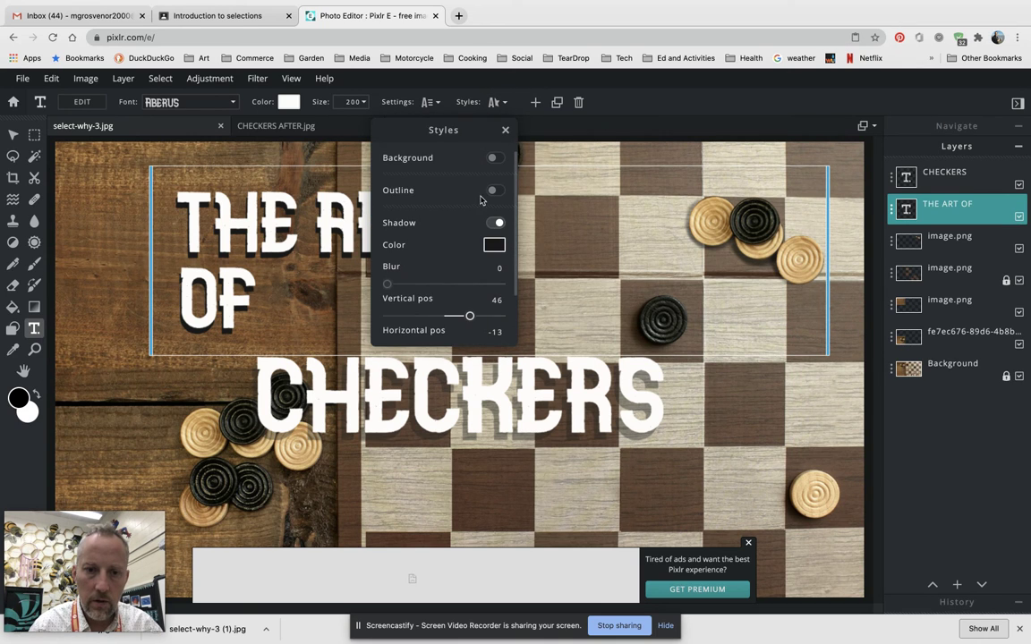
{"action": "left_click_drag", "start_coordinate": [387, 285], "coordinate": [442, 284]}
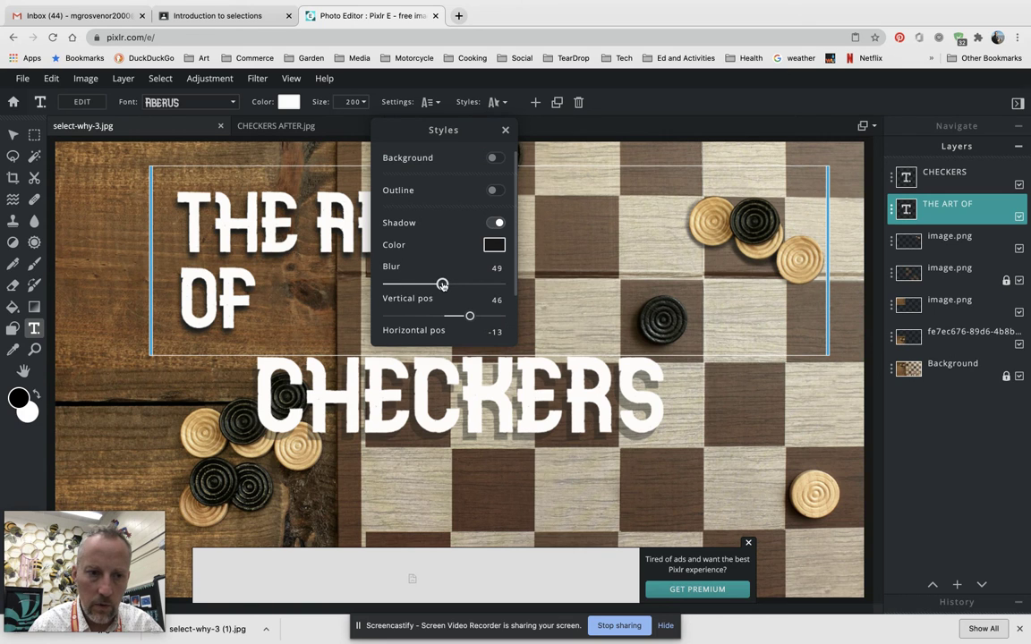
{"action": "left_click", "coordinate": [632, 109]}
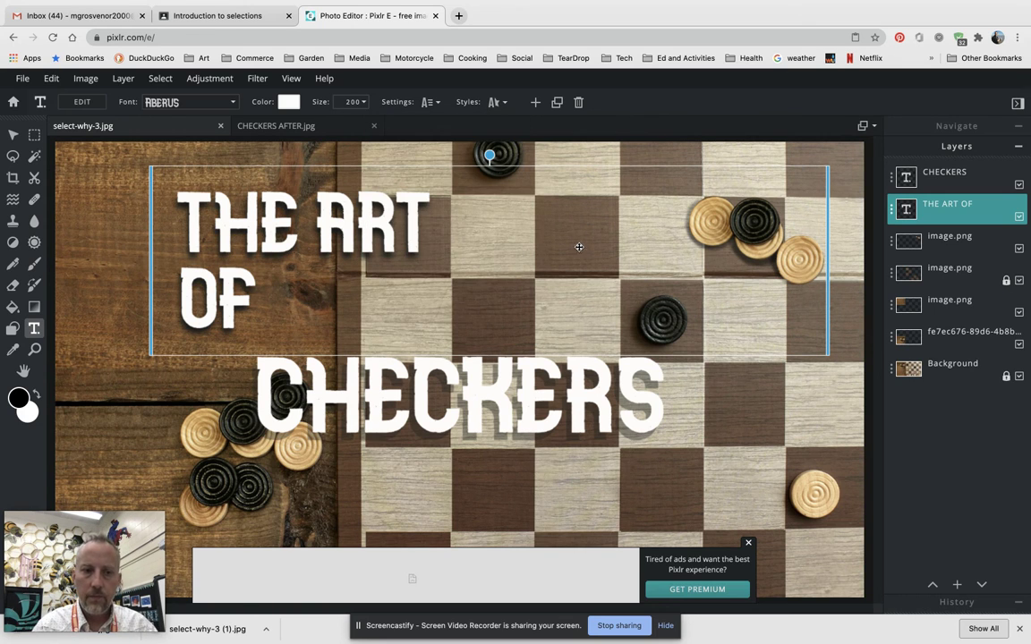
Dismiss the ad, check the CHECKERS AFTER reference, and move CHECKERS right over the board
{"action": "left_click", "coordinate": [137, 235]}
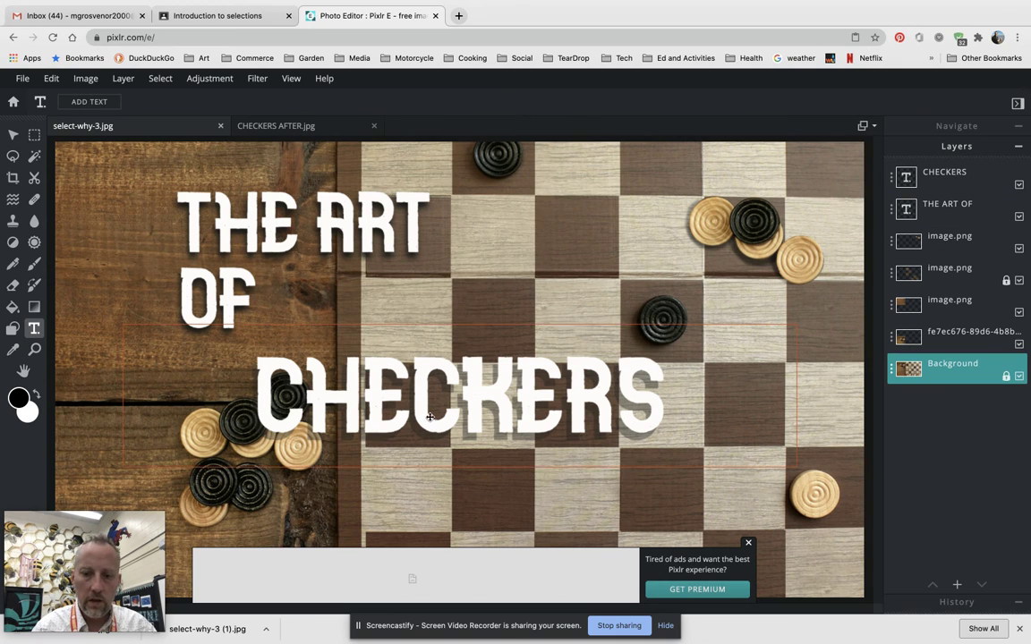
{"action": "left_click", "coordinate": [750, 544]}
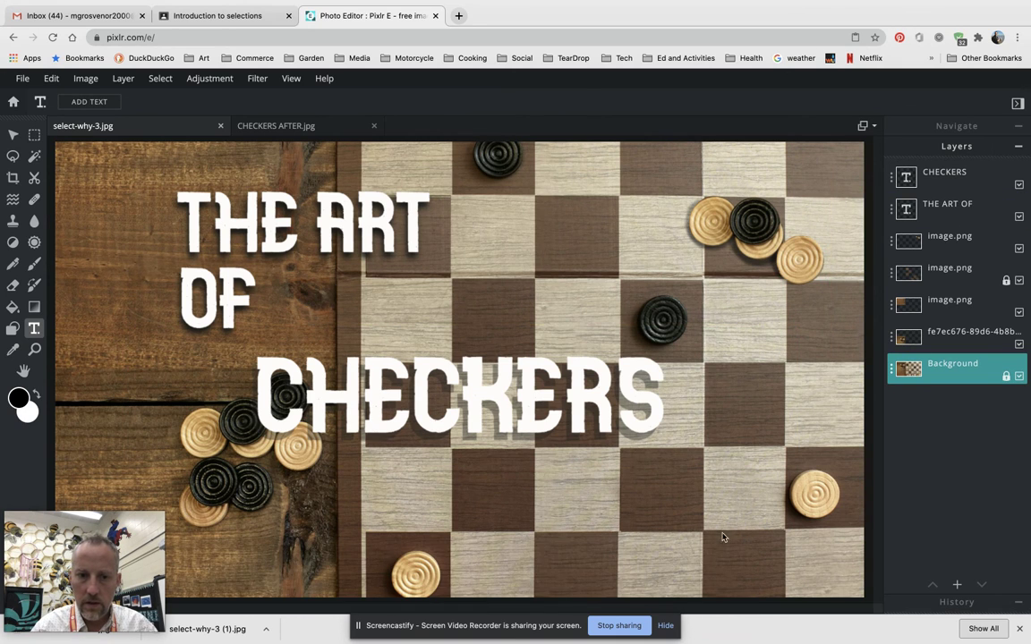
{"action": "left_click", "coordinate": [271, 127]}
{"action": "left_click", "coordinate": [106, 125]}
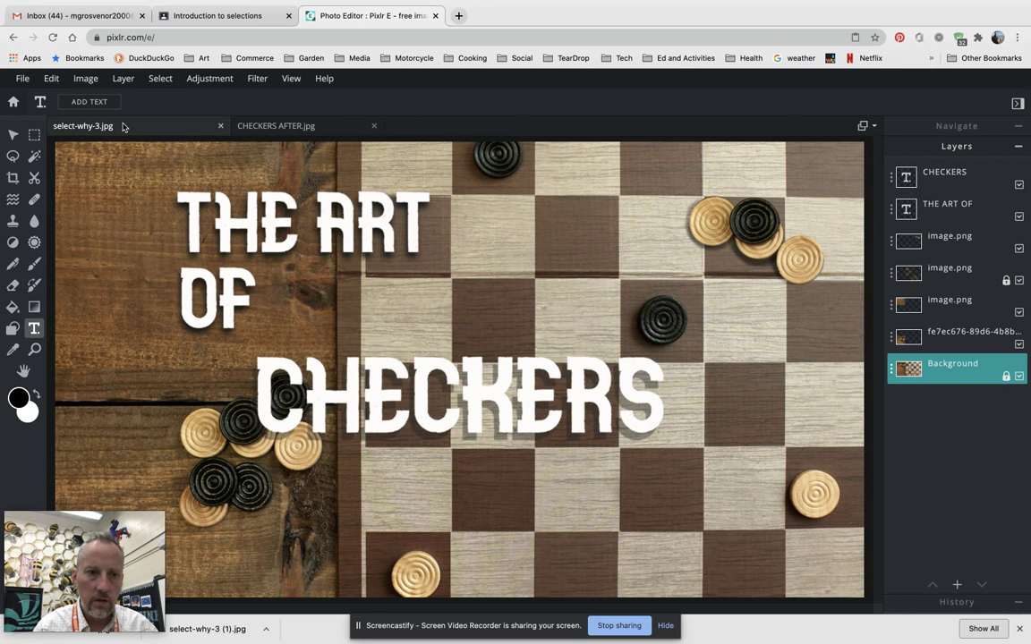
{"action": "left_click_drag", "start_coordinate": [427, 376], "coordinate": [516, 390]}
Shift THE ART OF to the right, comparing against the CHECKERS AFTER reference
{"action": "left_click", "coordinate": [317, 249]}
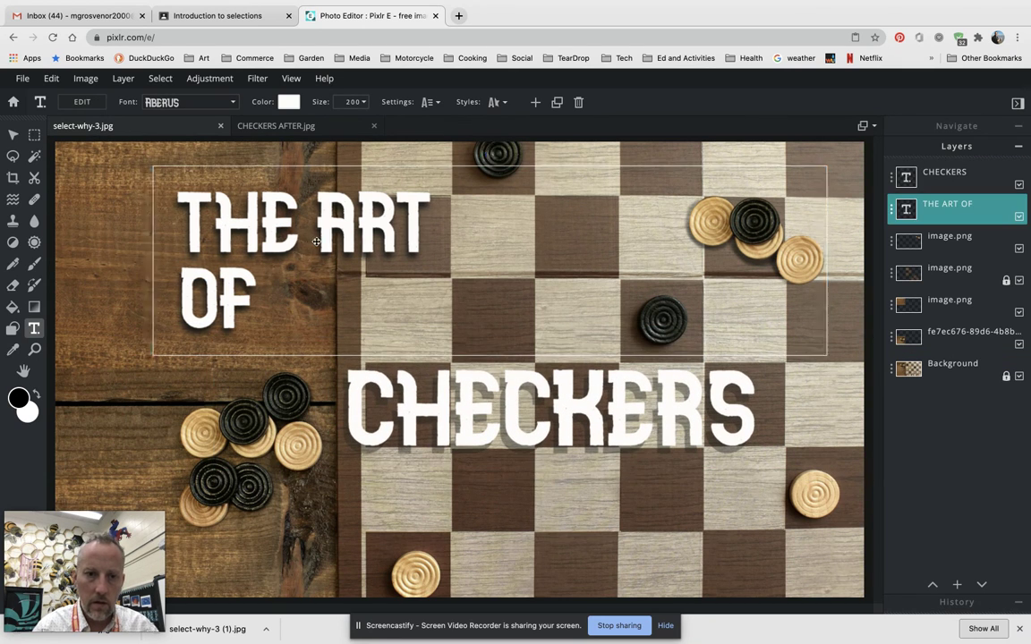
{"action": "left_click_drag", "start_coordinate": [317, 249], "coordinate": [387, 251]}
{"action": "double_click", "coordinate": [386, 250]}
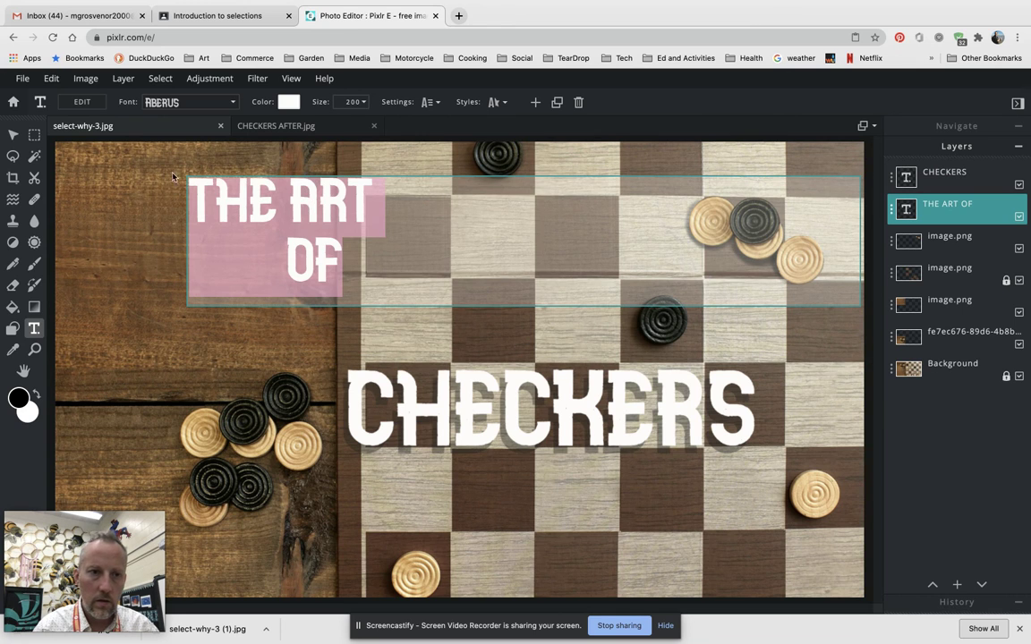
{"action": "left_click", "coordinate": [147, 194]}
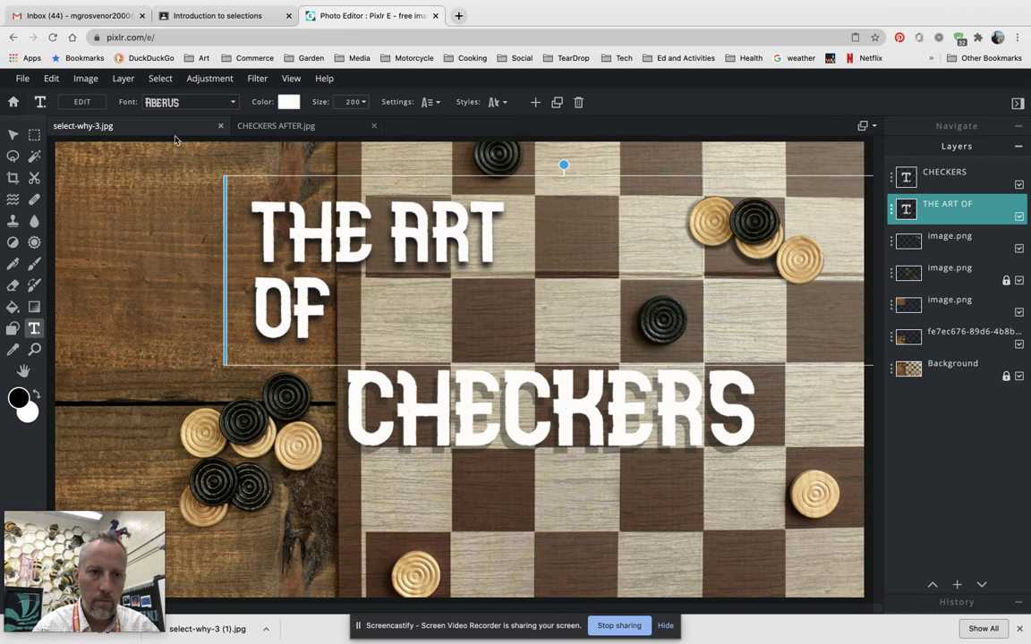
{"action": "left_click", "coordinate": [264, 126]}
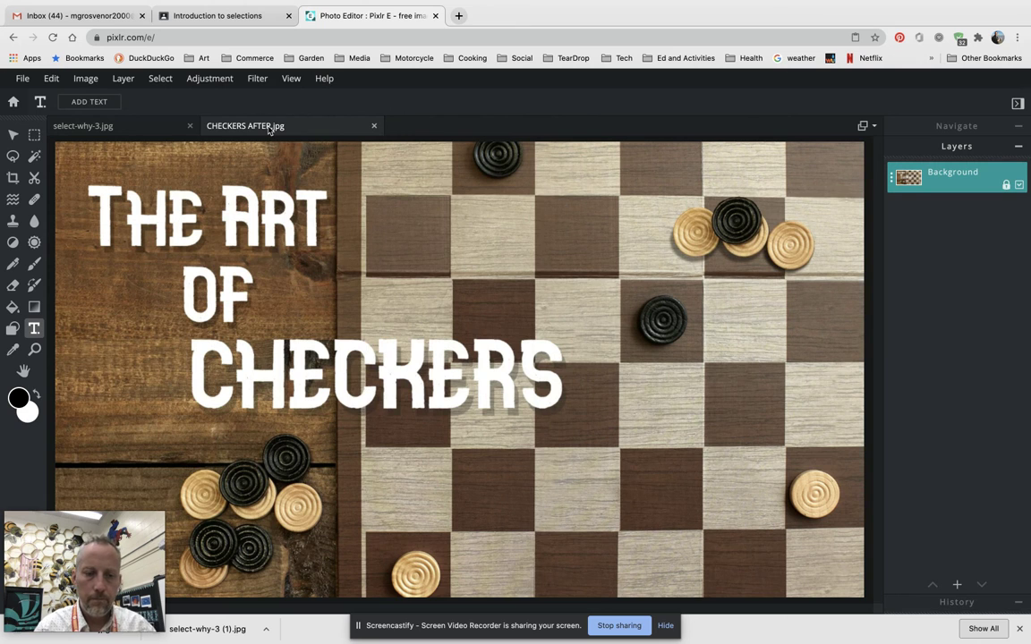
{"action": "left_click", "coordinate": [137, 125]}
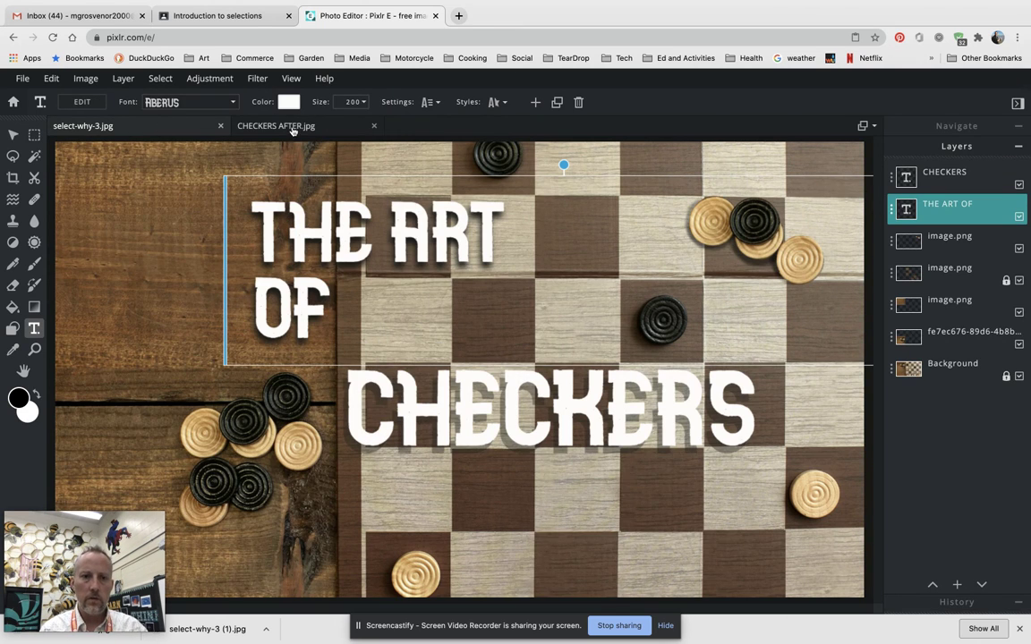
{"action": "left_click", "coordinate": [267, 125]}
{"action": "left_click", "coordinate": [108, 128]}
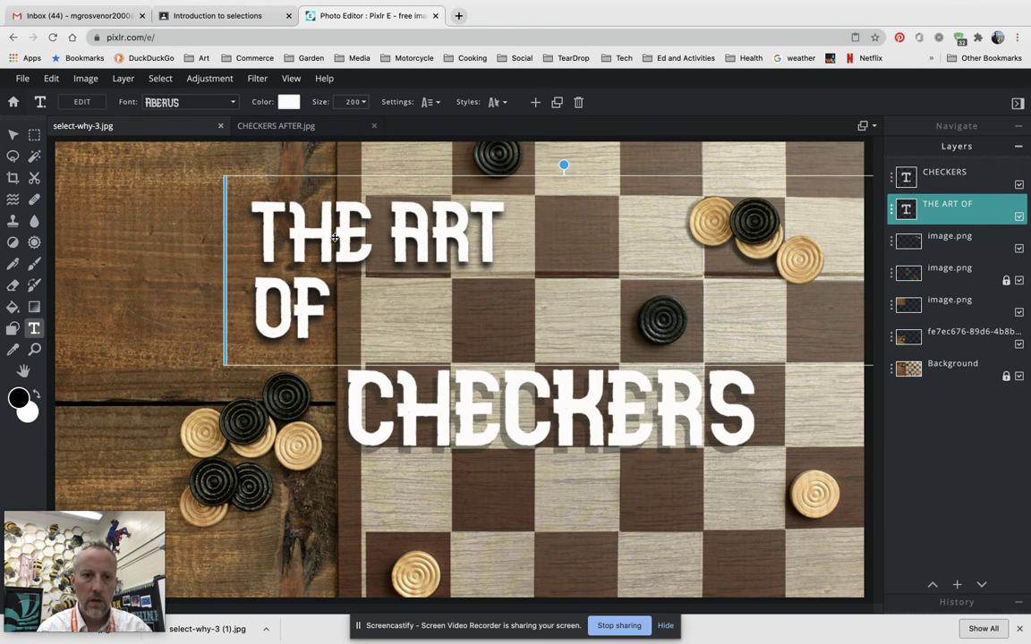
Center-align THE ART OF and move it left onto the wood, slightly higher
{"action": "left_click", "coordinate": [430, 102]}
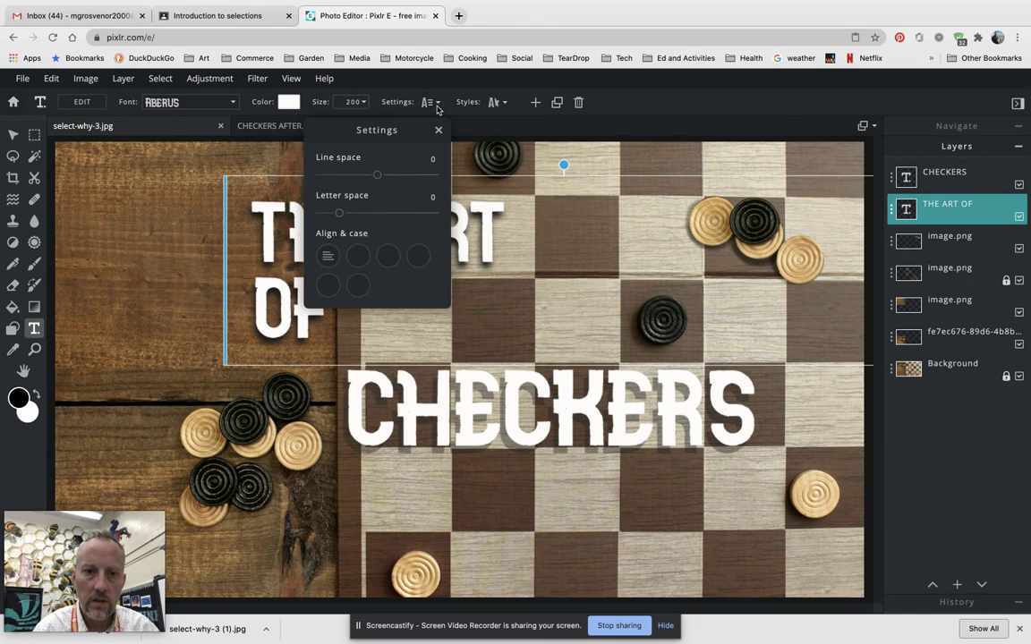
{"action": "left_click", "coordinate": [360, 256]}
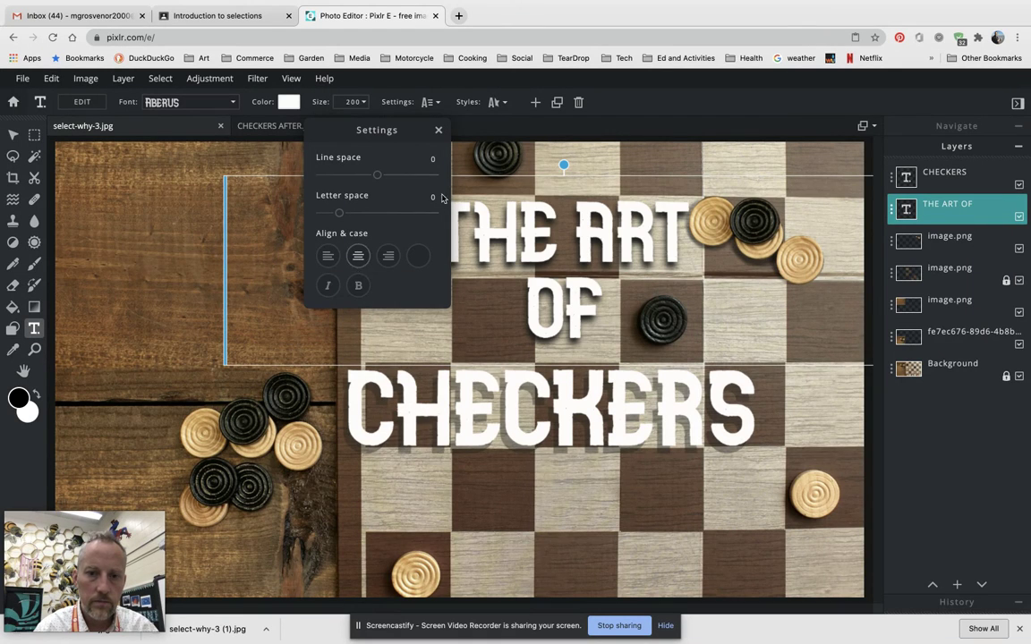
{"action": "left_click", "coordinate": [549, 231]}
{"action": "left_click_drag", "start_coordinate": [550, 231], "coordinate": [285, 219]}
{"action": "left_click", "coordinate": [244, 125]}
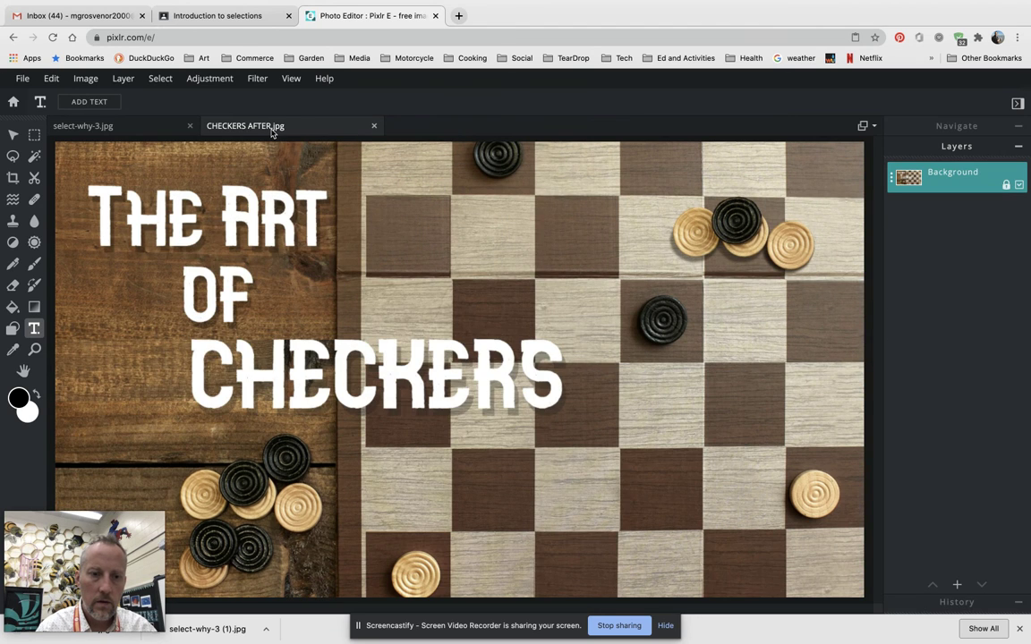
{"action": "left_click", "coordinate": [122, 126]}
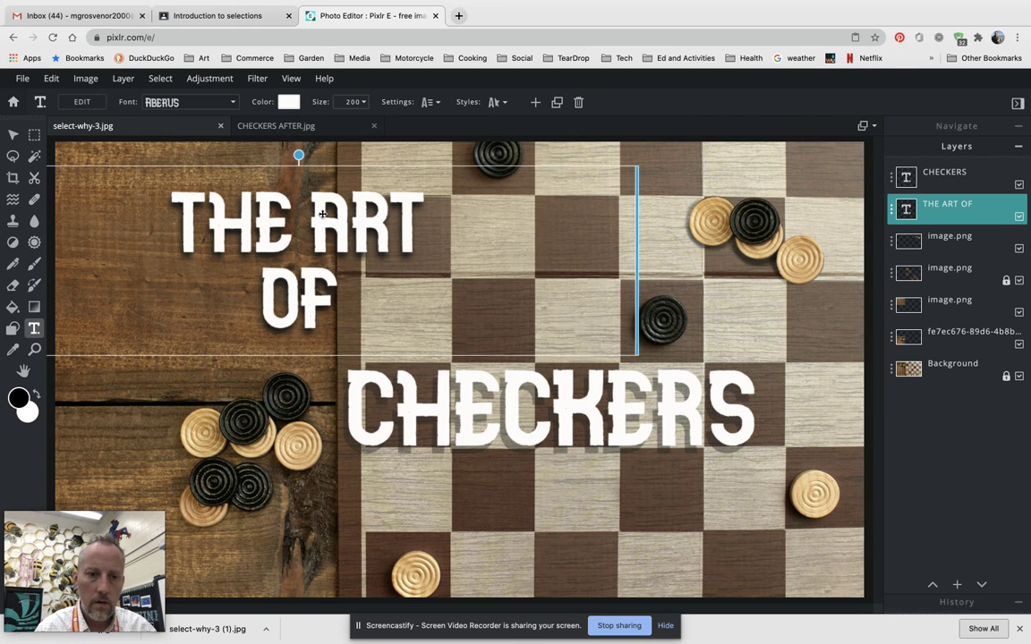
{"action": "left_click_drag", "start_coordinate": [321, 260], "coordinate": [318, 240]}
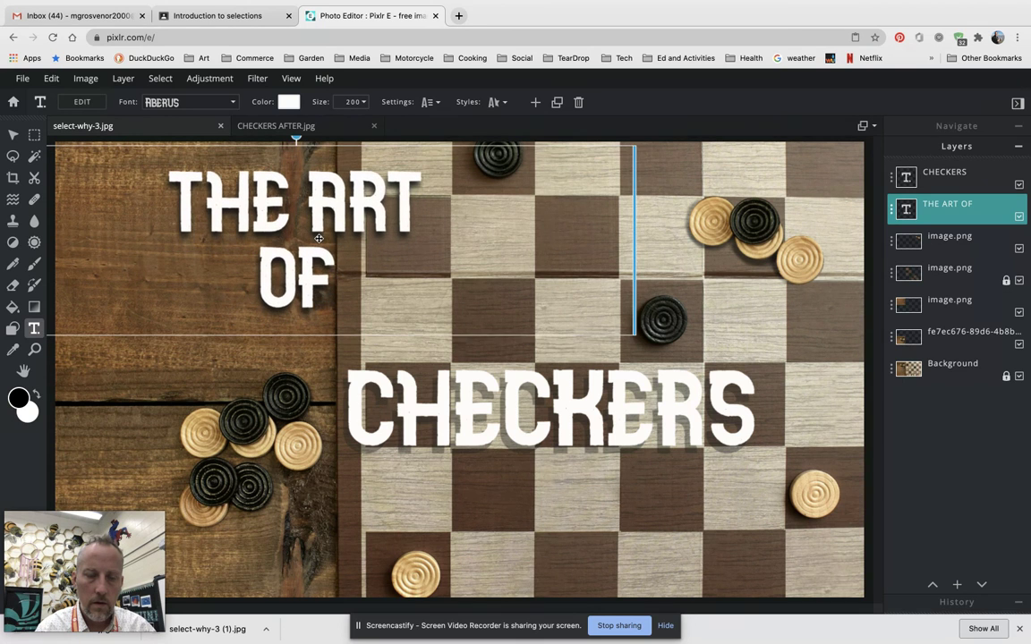
Move CHECKERS up and left to sit beneath OF, checking the reference image
{"action": "left_click", "coordinate": [499, 398]}
{"action": "left_click_drag", "start_coordinate": [500, 398], "coordinate": [429, 359]}
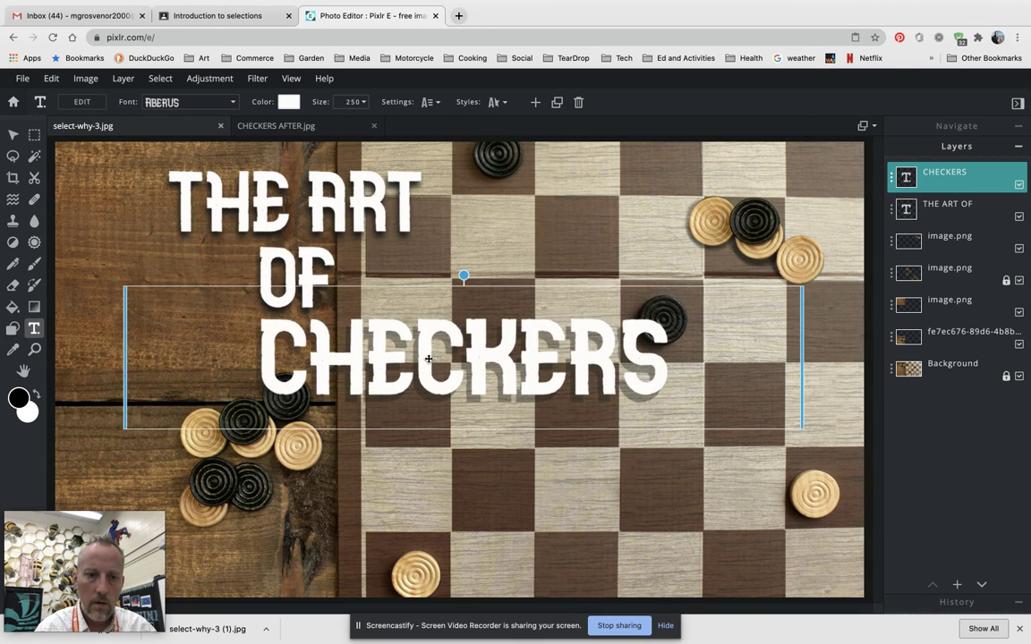
{"action": "left_click", "coordinate": [299, 131]}
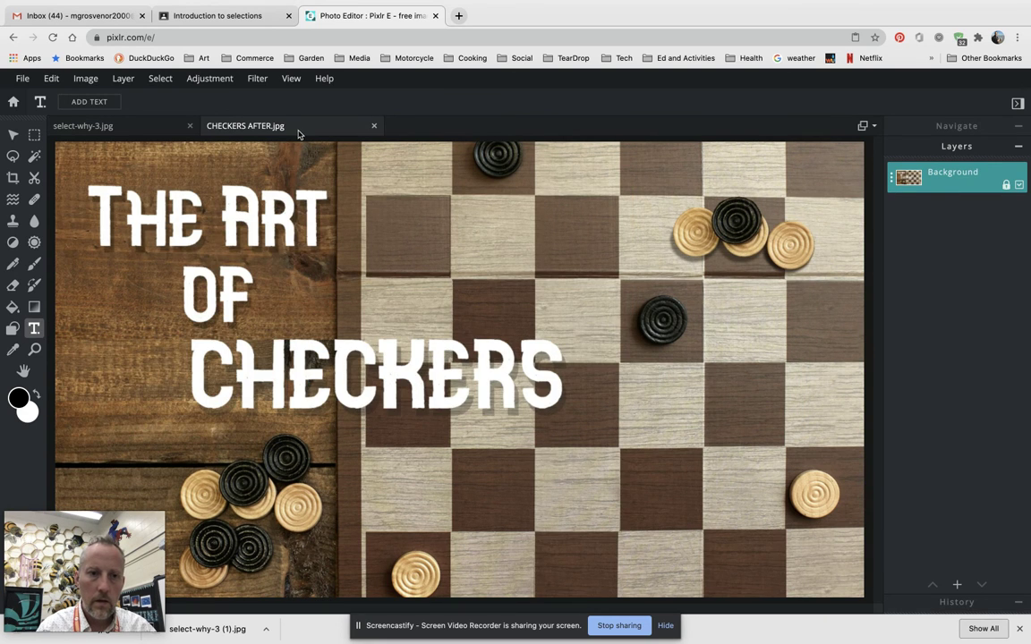
{"action": "left_click", "coordinate": [125, 130]}
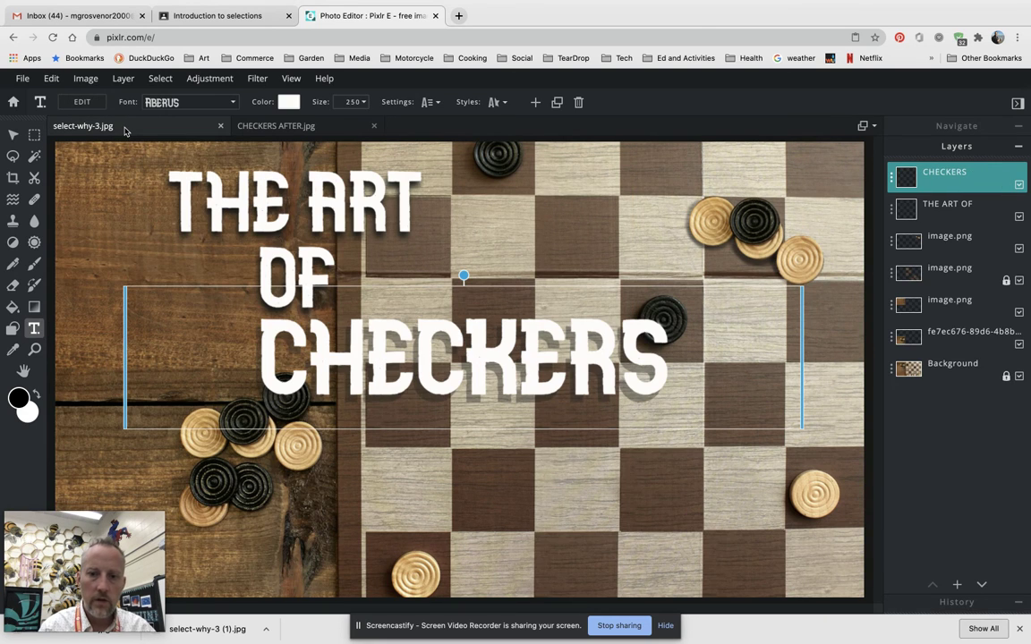
{"action": "left_click", "coordinate": [323, 126]}
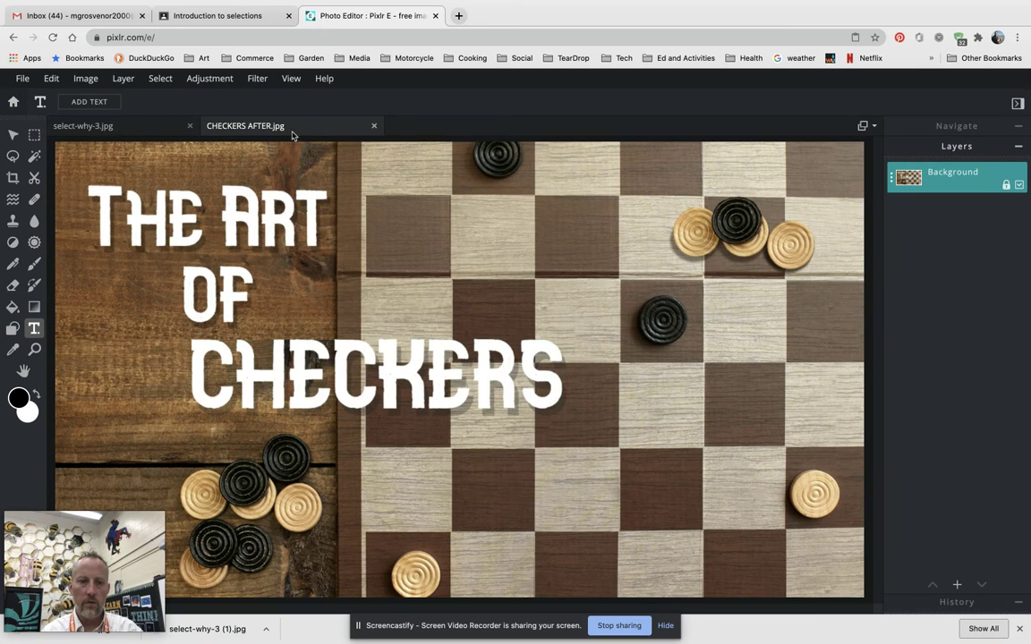
{"action": "left_click", "coordinate": [138, 131]}
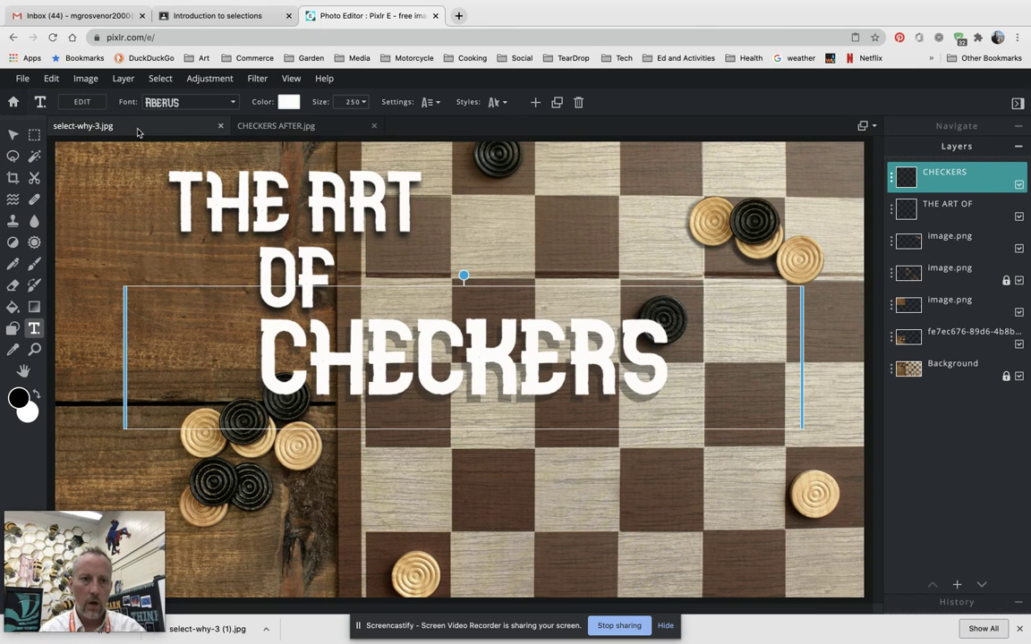
{"action": "left_click", "coordinate": [78, 190]}
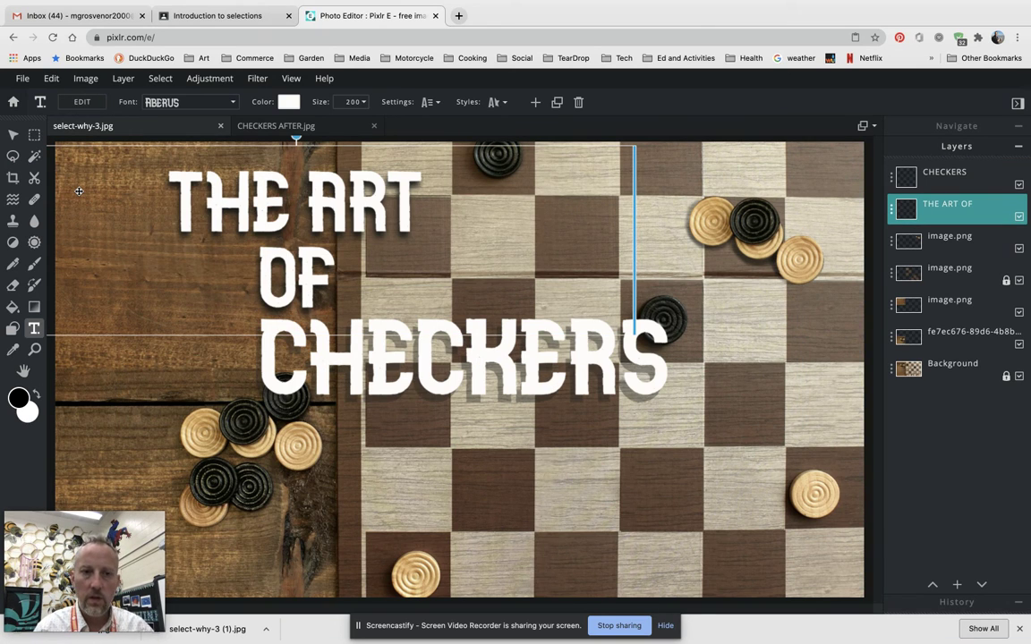